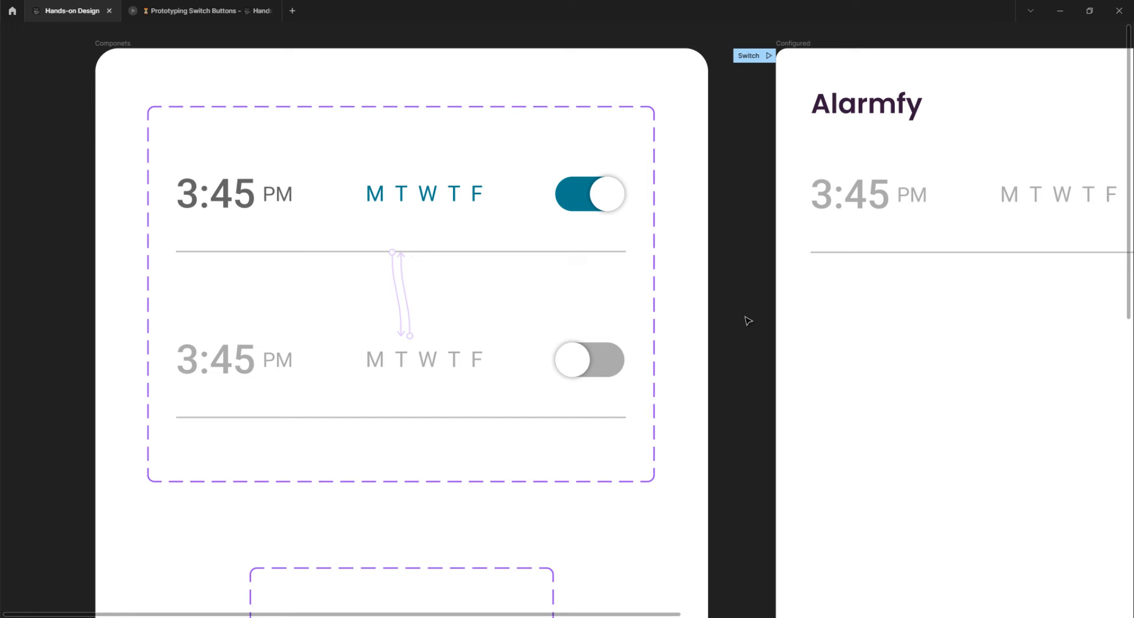
# - Show the interface again and select the switch inside the Switch=On variant of the table item component
pyautogui.hotkey('ctrl', '\\')
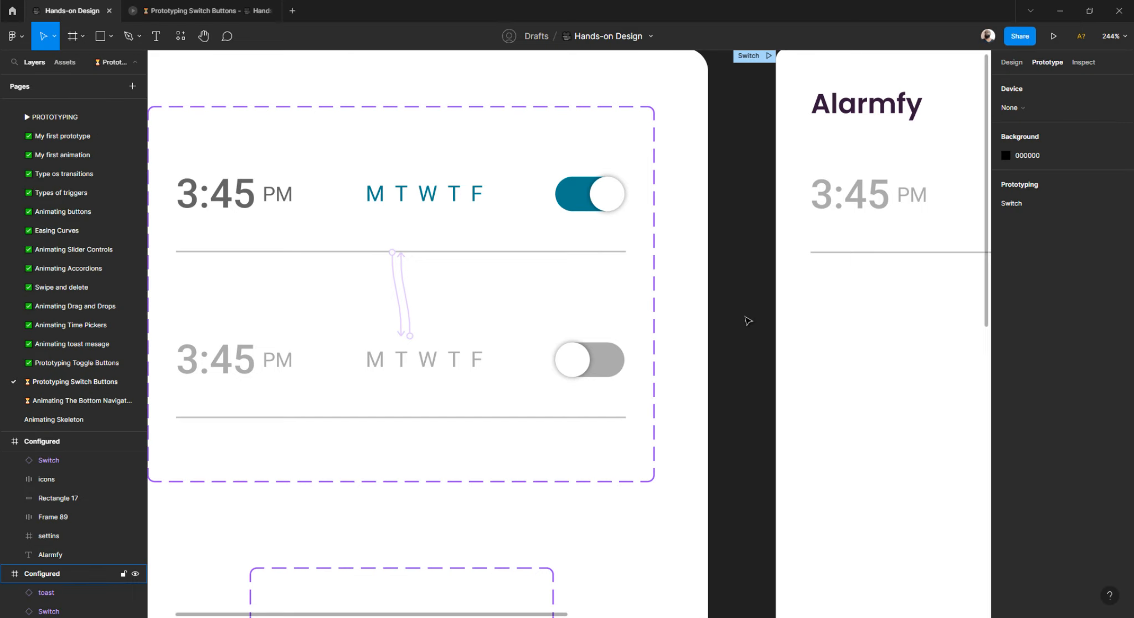
pyautogui.hotkey('ctrl', '/')
pyautogui.press('Escape')
pyautogui.click(610, 208)
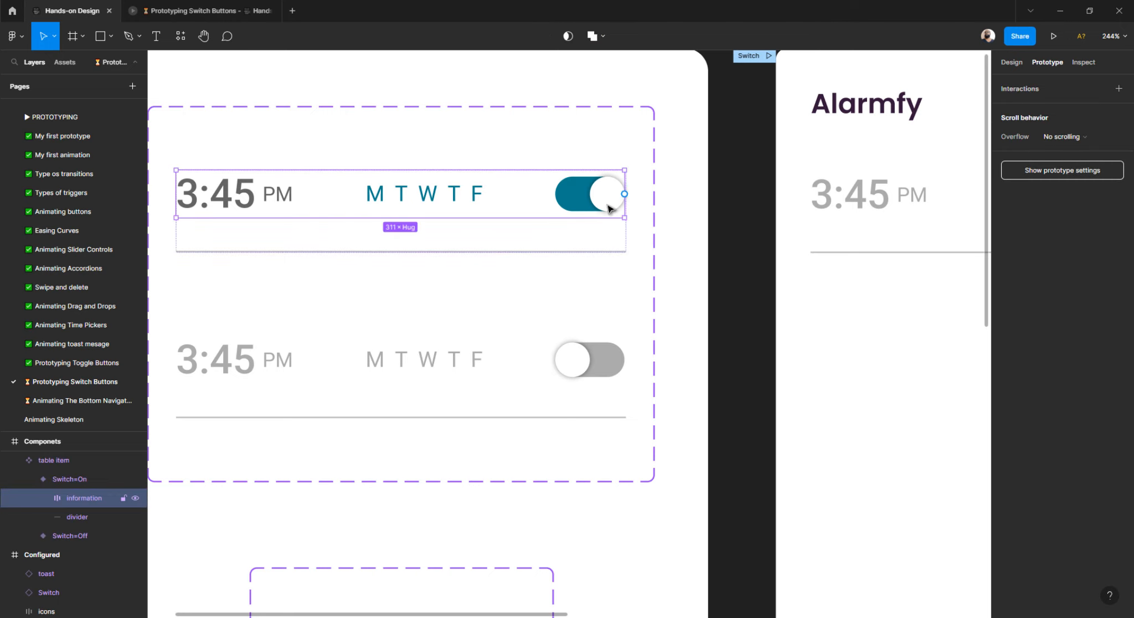
pyautogui.doubleClick(609, 208)
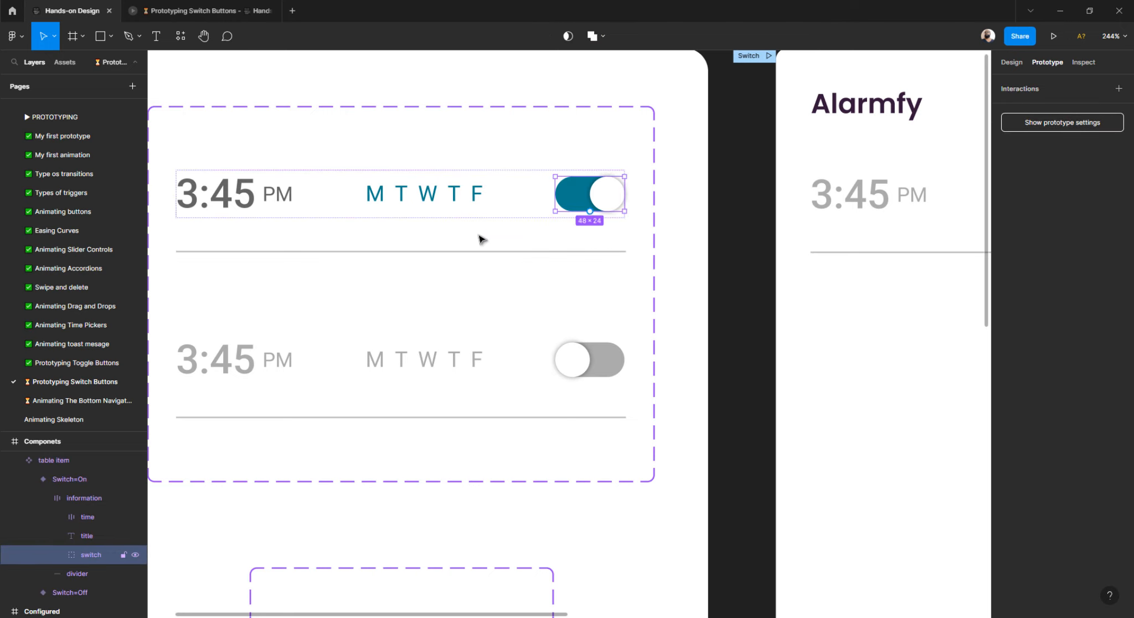
# - Open the Prototyping Toggle Buttons page and examine the toggle button component with the letter M in its Components frame
pyautogui.click(79, 363)
pyautogui.scroll(-1, 447, 432)
pyautogui.click(447, 419)
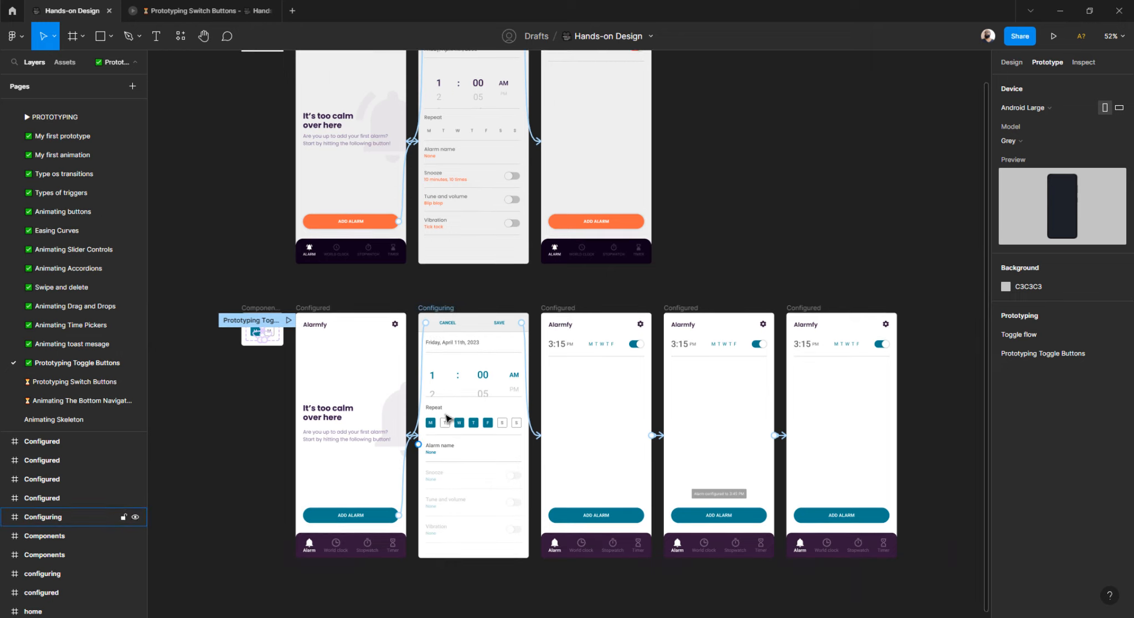
pyautogui.scroll(5, 448, 424)
pyautogui.hscroll(-6, 449, 428)
pyautogui.scroll(3, 375, 377)
pyautogui.scroll(1, 339, 362)
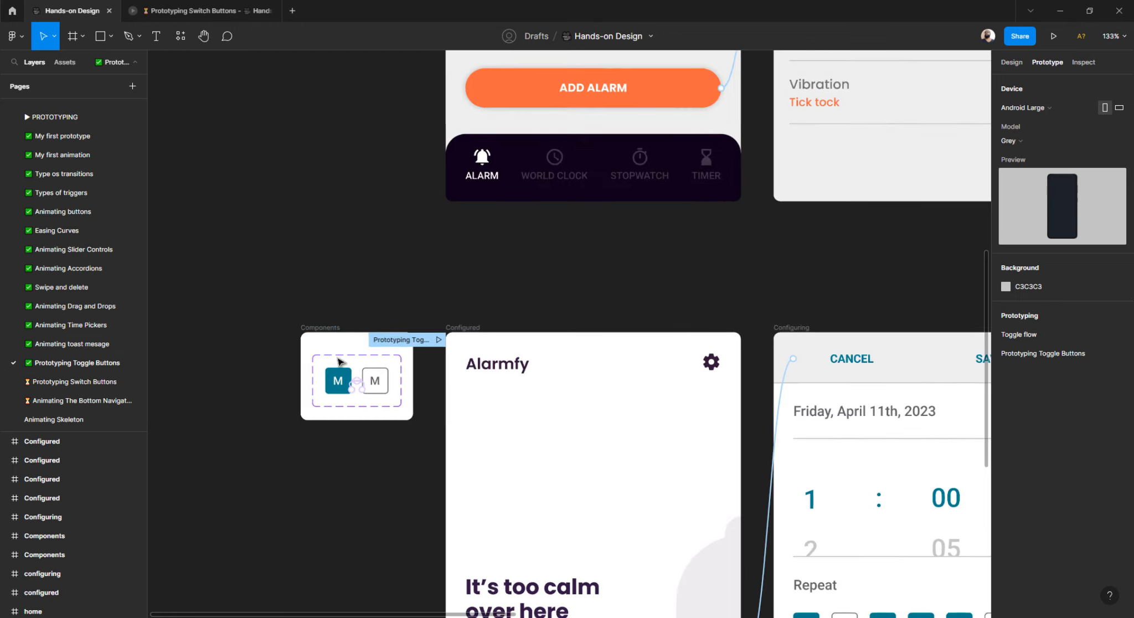
pyautogui.scroll(5, 339, 362)
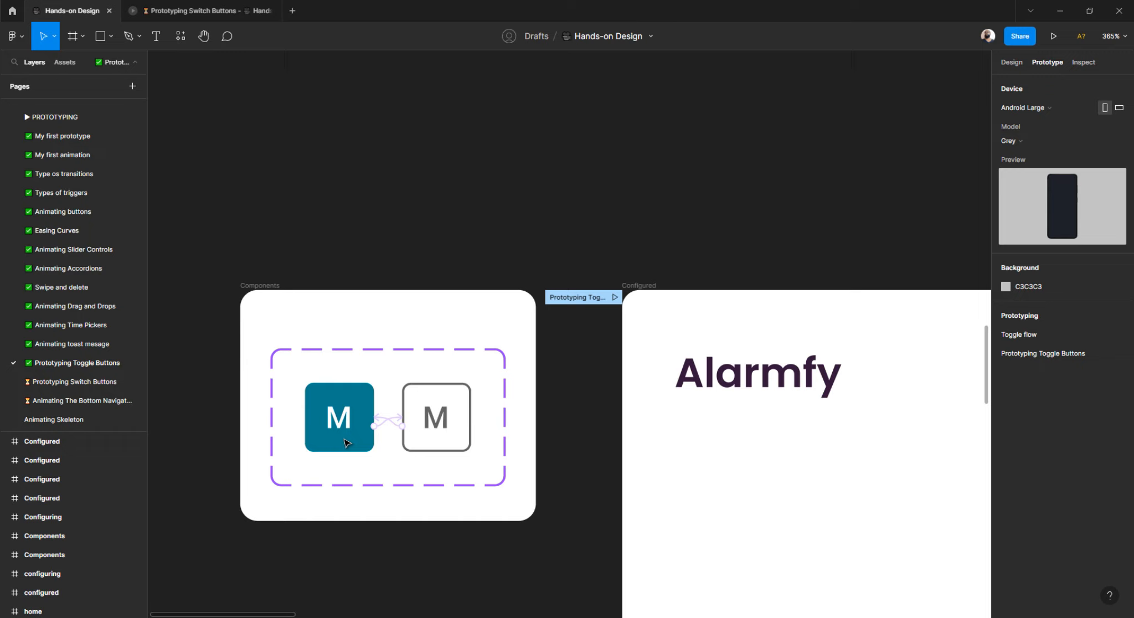
# - Return to the Prototyping Switch Buttons page and examine its component sets and the connected Configured screens
pyautogui.click(78, 382)
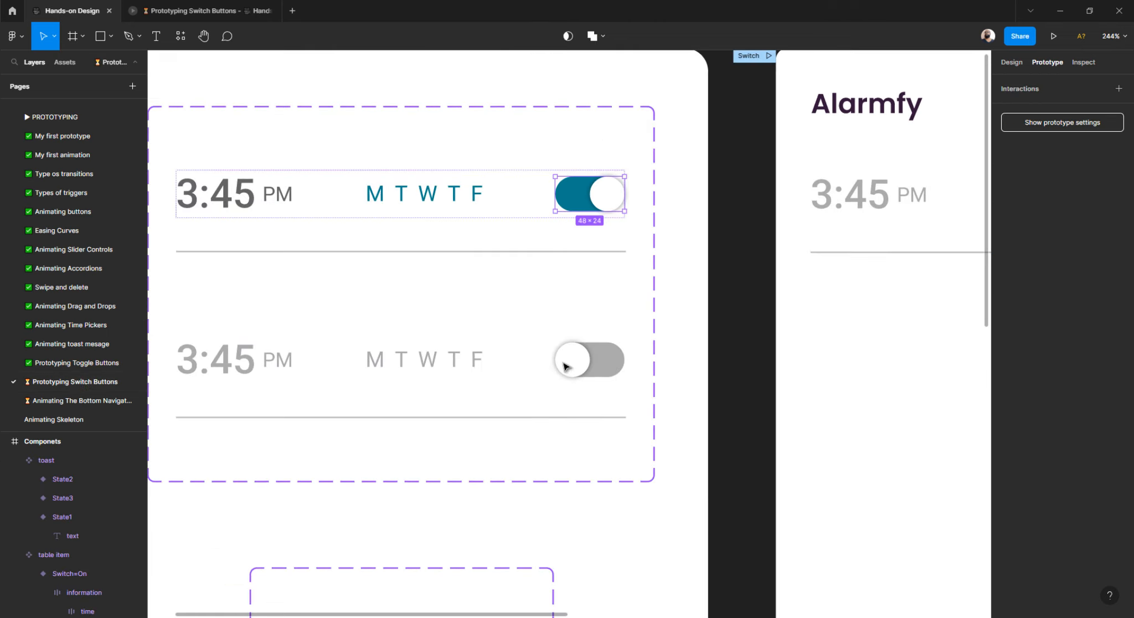
pyautogui.click(702, 339)
pyautogui.hscroll(-2, 598, 222)
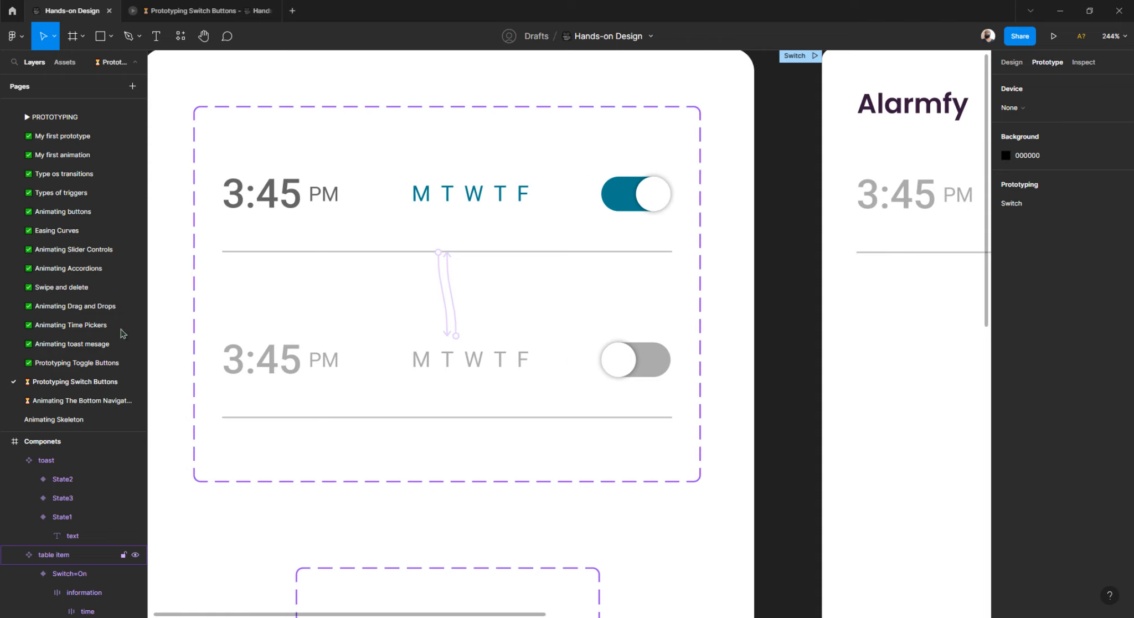
pyautogui.scroll(-3, 391, 255)
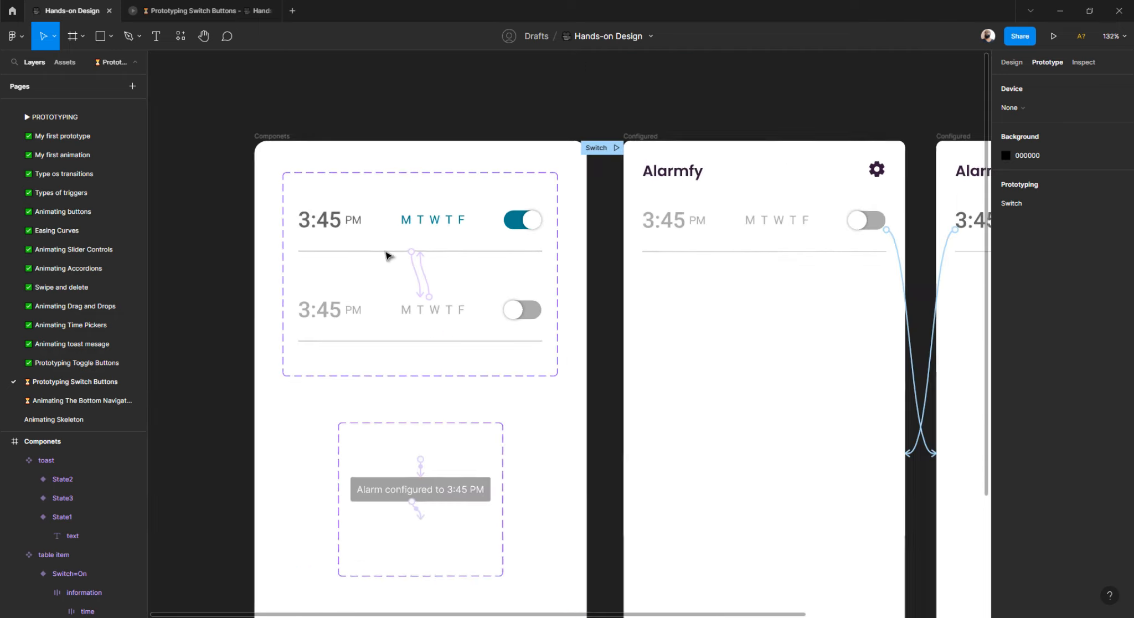
pyautogui.hscroll(1, 387, 255)
pyautogui.scroll(-2, 385, 255)
pyautogui.hscroll(3, 380, 256)
pyautogui.scroll(-4, 380, 256)
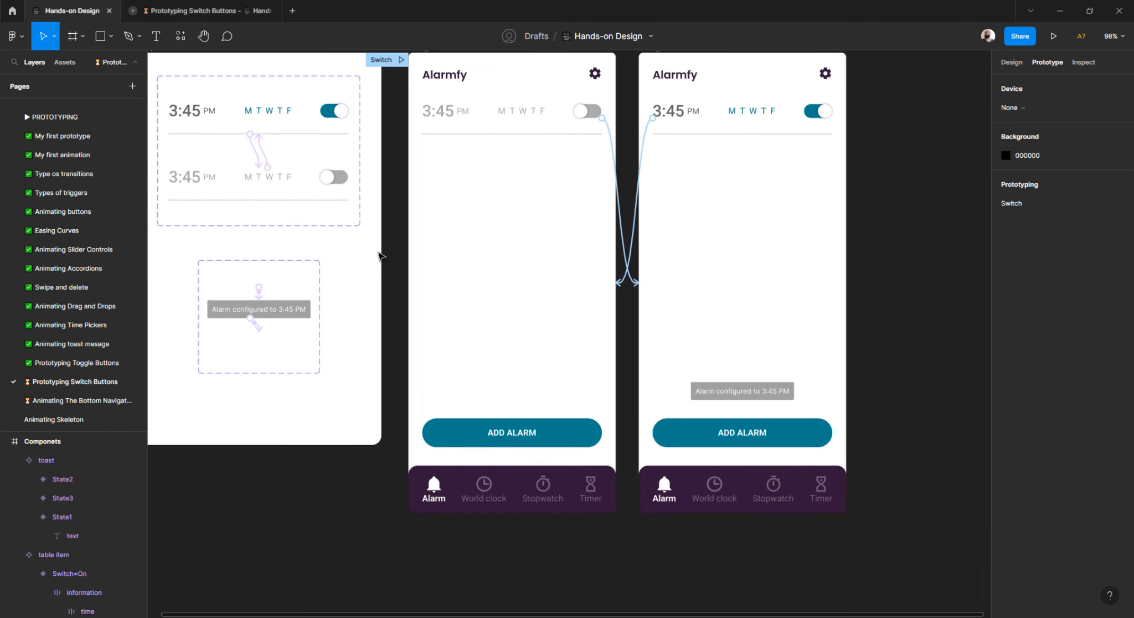
pyautogui.scroll(1, 380, 256)
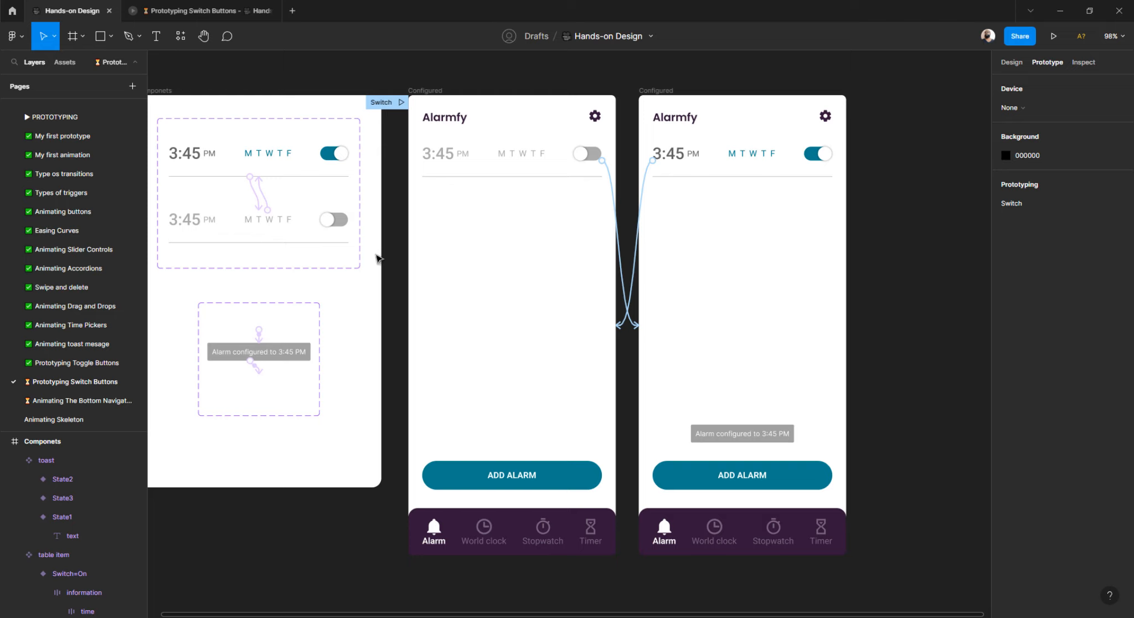
# - Inspect the design properties of the toast instances above Add Alarm in both Configured frames, then clear the selection
pyautogui.click(767, 441)
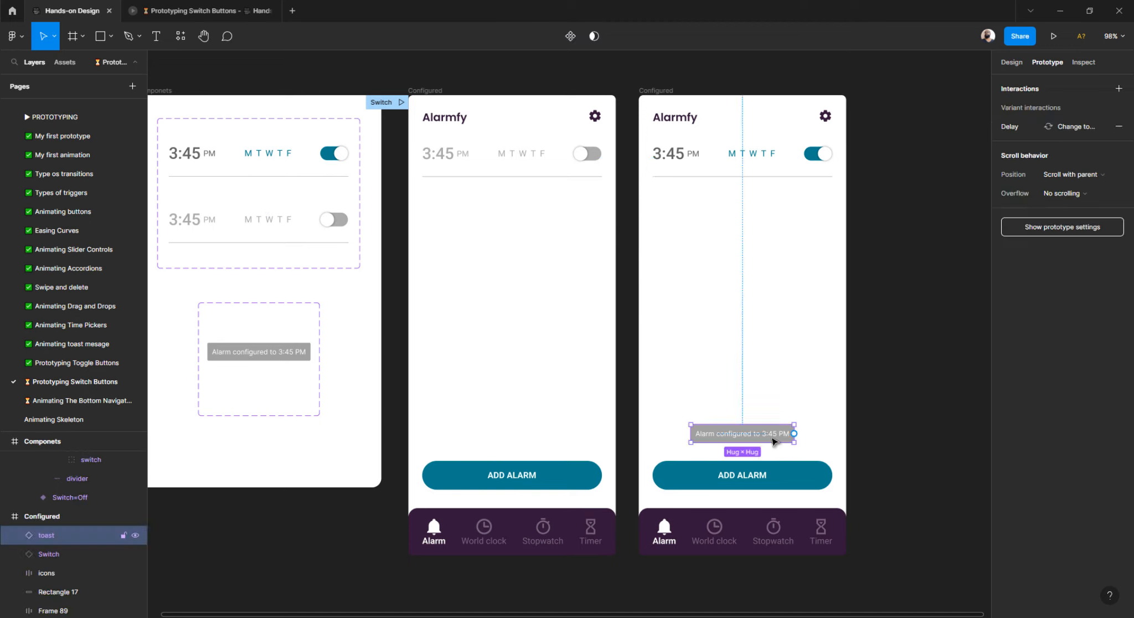
pyautogui.click(1012, 63)
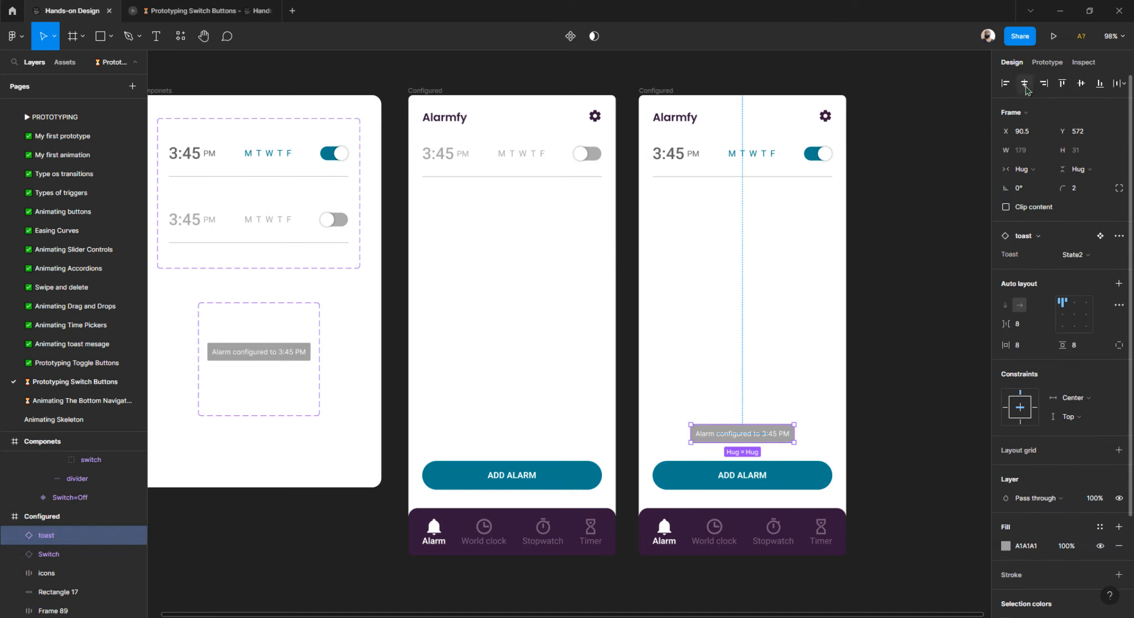
pyautogui.click(527, 434)
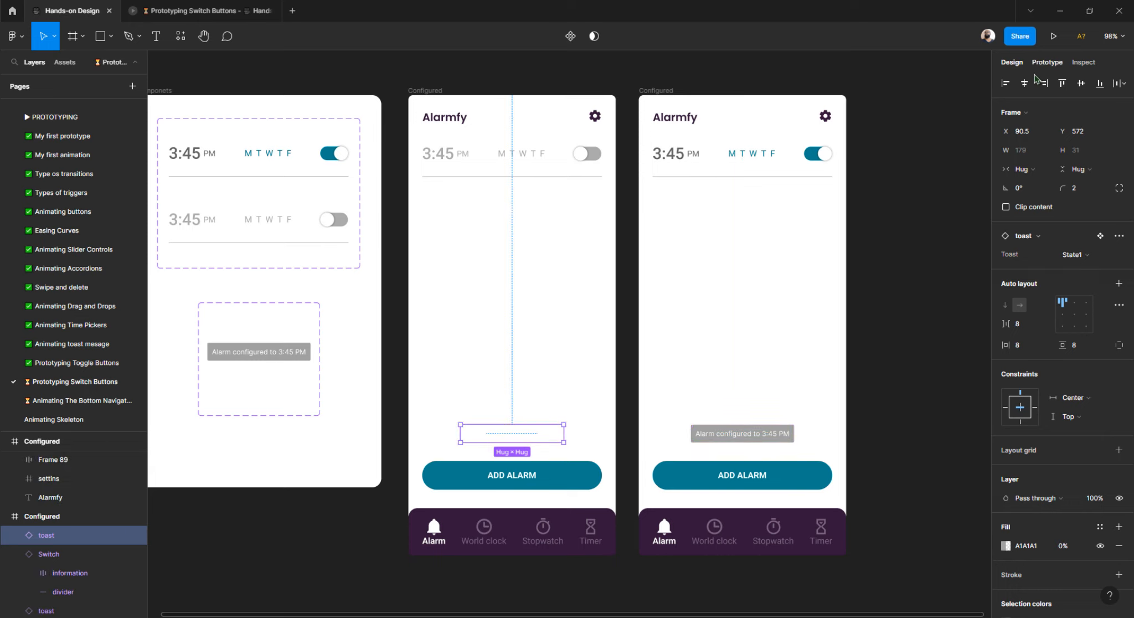
pyautogui.click(878, 271)
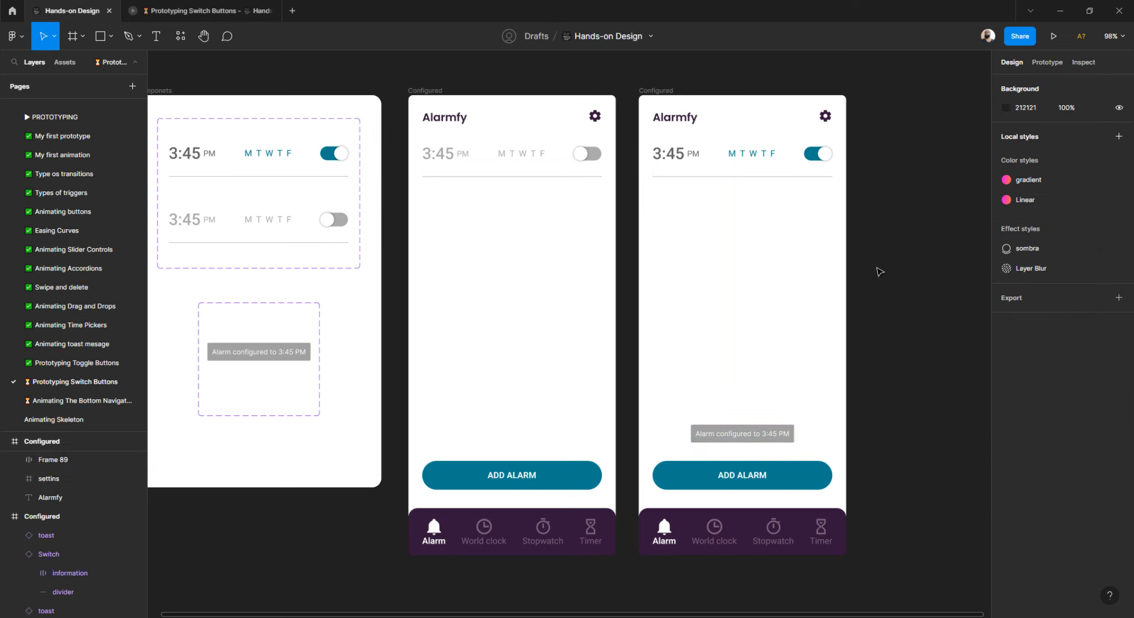
# - Hide the interface and examine the on and off variants of the alarm row component set
pyautogui.scroll(1, 368, 253)
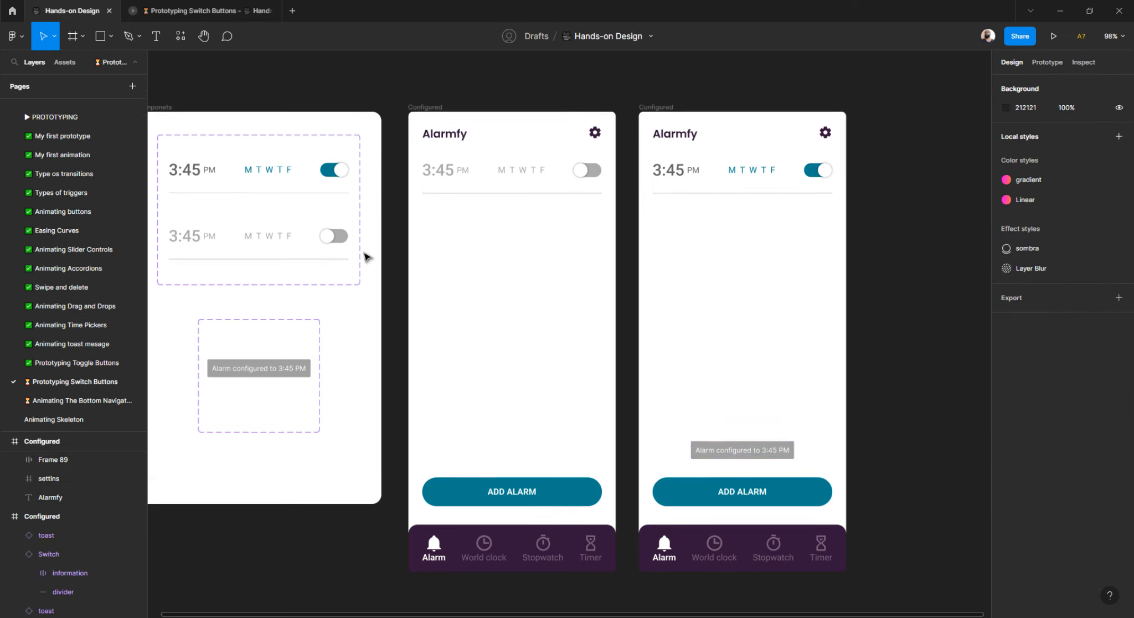
pyautogui.hscroll(-5, 377, 258)
pyautogui.scroll(5, 375, 262)
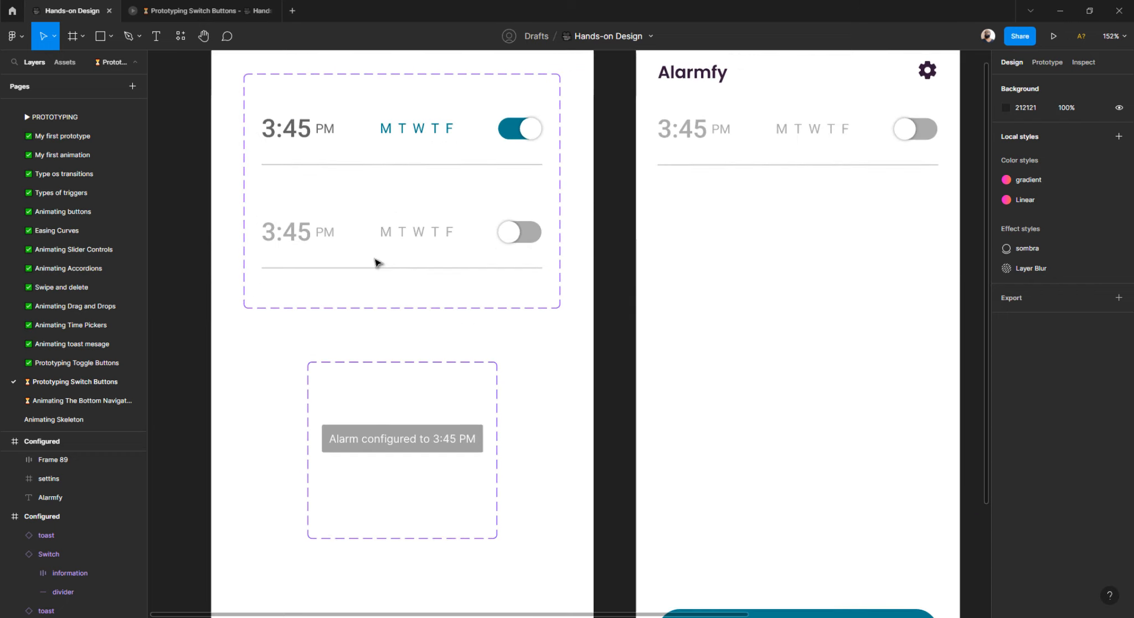
pyautogui.hscroll(-2, 376, 264)
pyautogui.hotkey('ctrl', '\\')
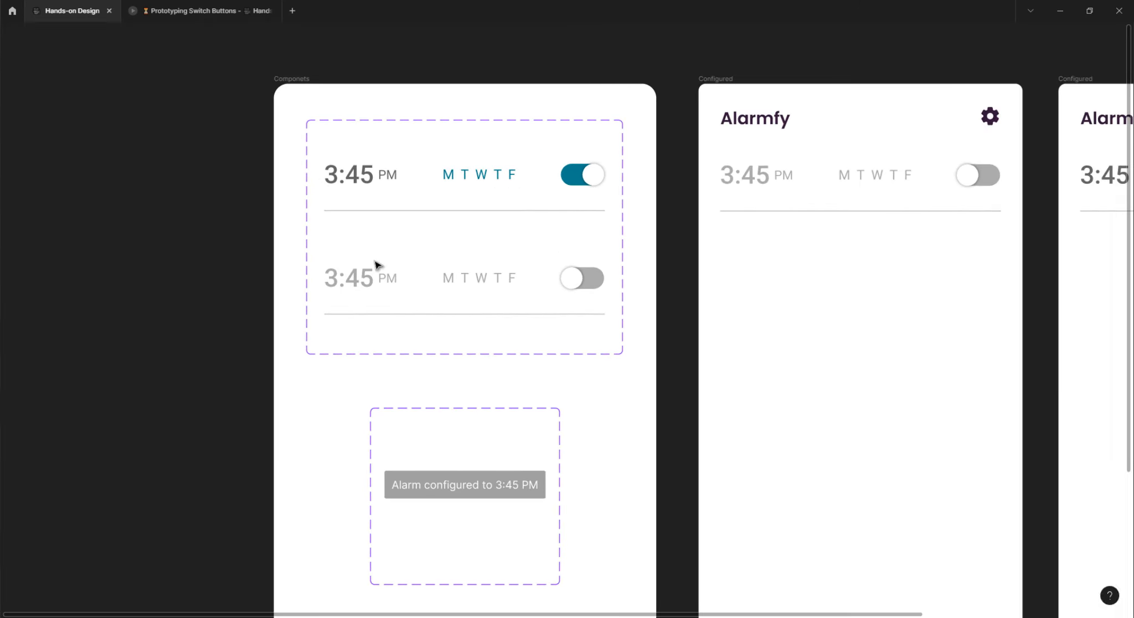
pyautogui.scroll(2, 456, 279)
pyautogui.scroll(2, 456, 279)
pyautogui.hscroll(-2, 474, 243)
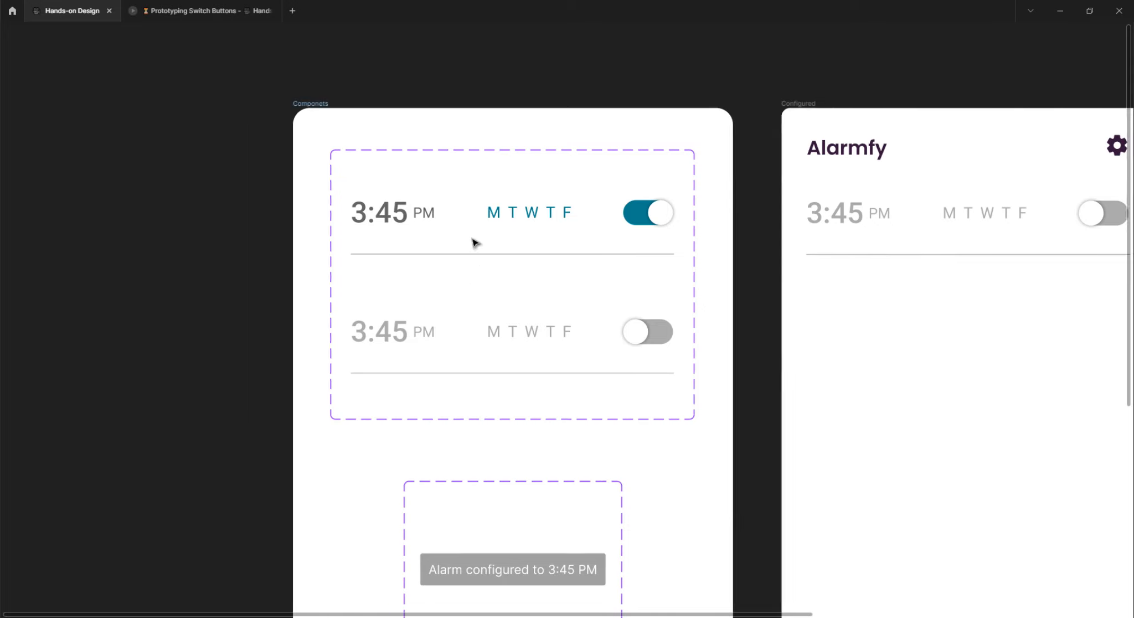
pyautogui.scroll(2, 473, 238)
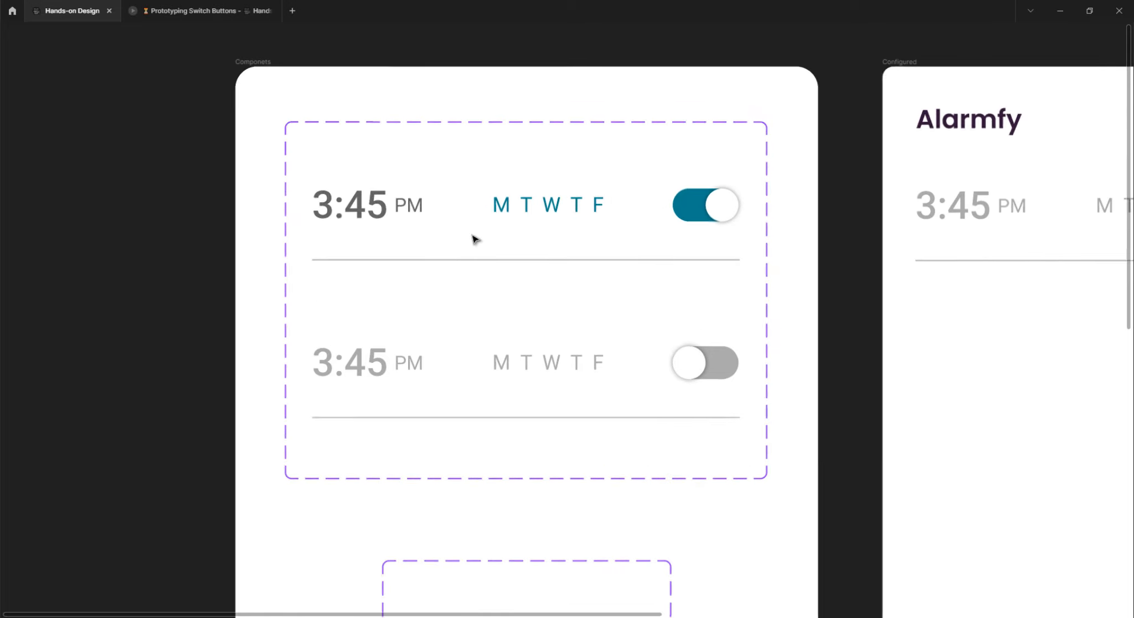
pyautogui.click(368, 202)
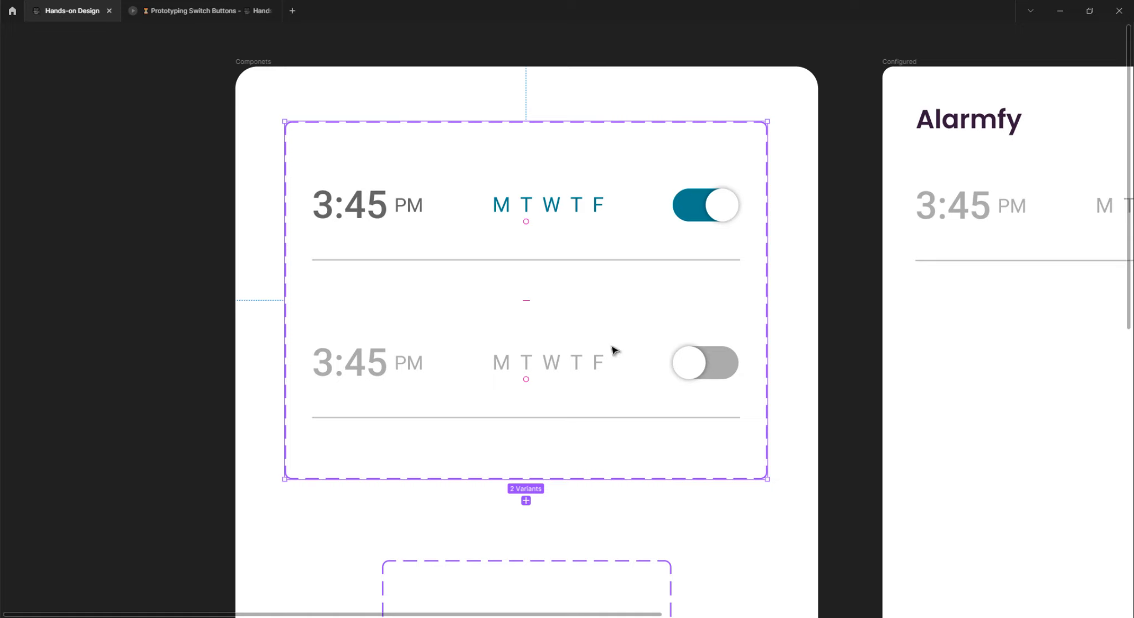
# - Examine the hidden variants of the toast component set in outline view, then restore the normal view
pyautogui.scroll(-5, 612, 349)
pyautogui.click(511, 290)
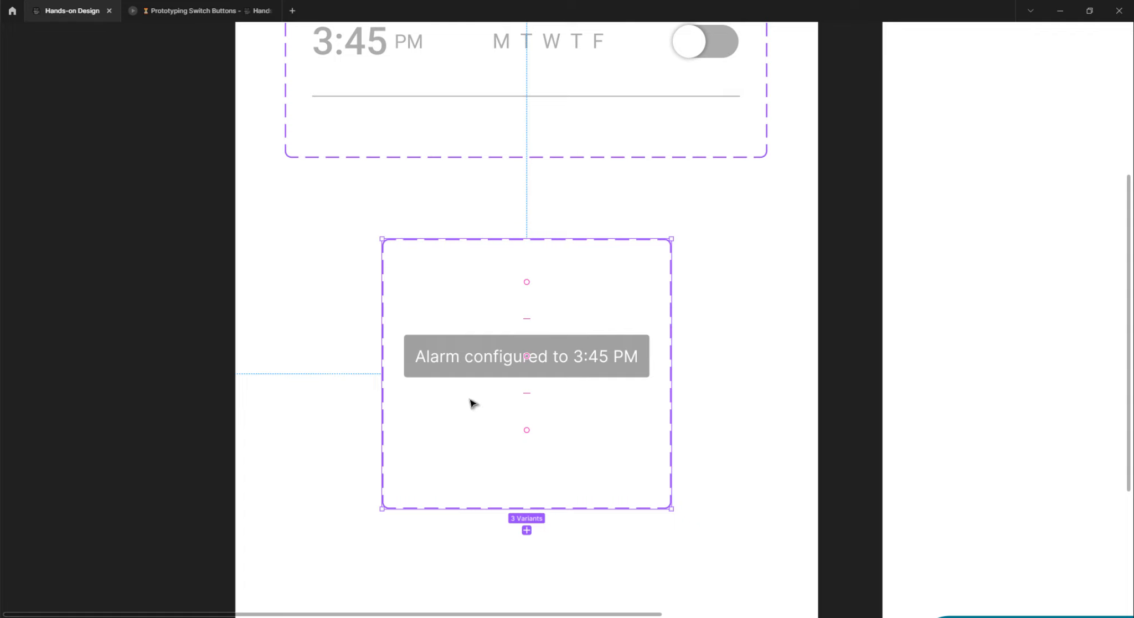
pyautogui.hotkey('ctrl', 'y')
pyautogui.click(321, 359)
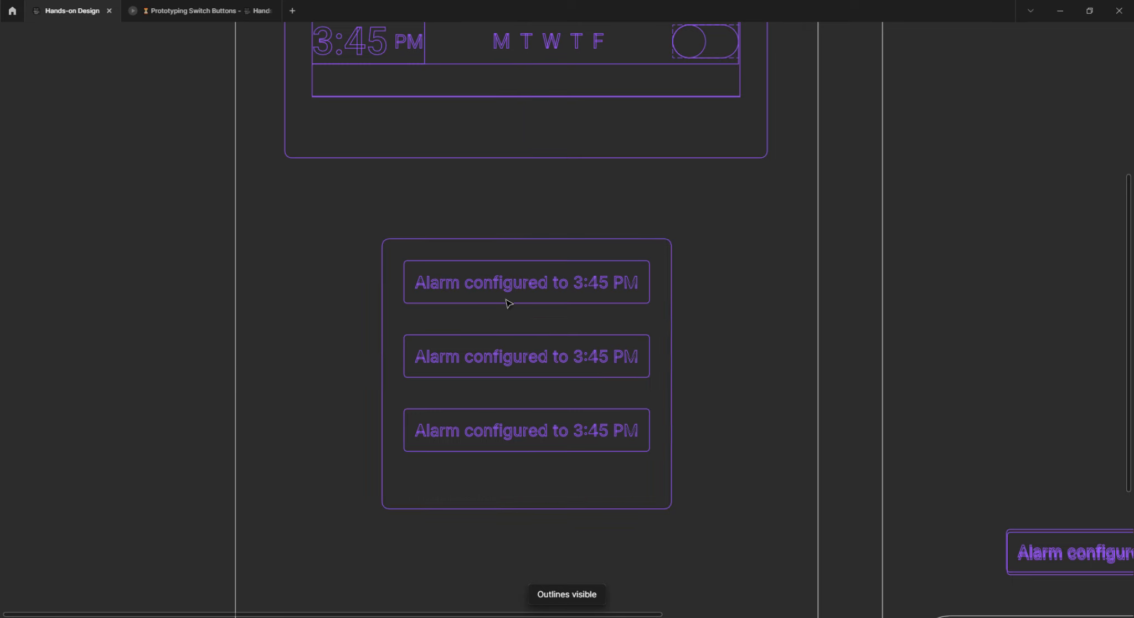
pyautogui.scroll(1, 509, 303)
pyautogui.hscroll(1, 515, 304)
pyautogui.scroll(1, 507, 296)
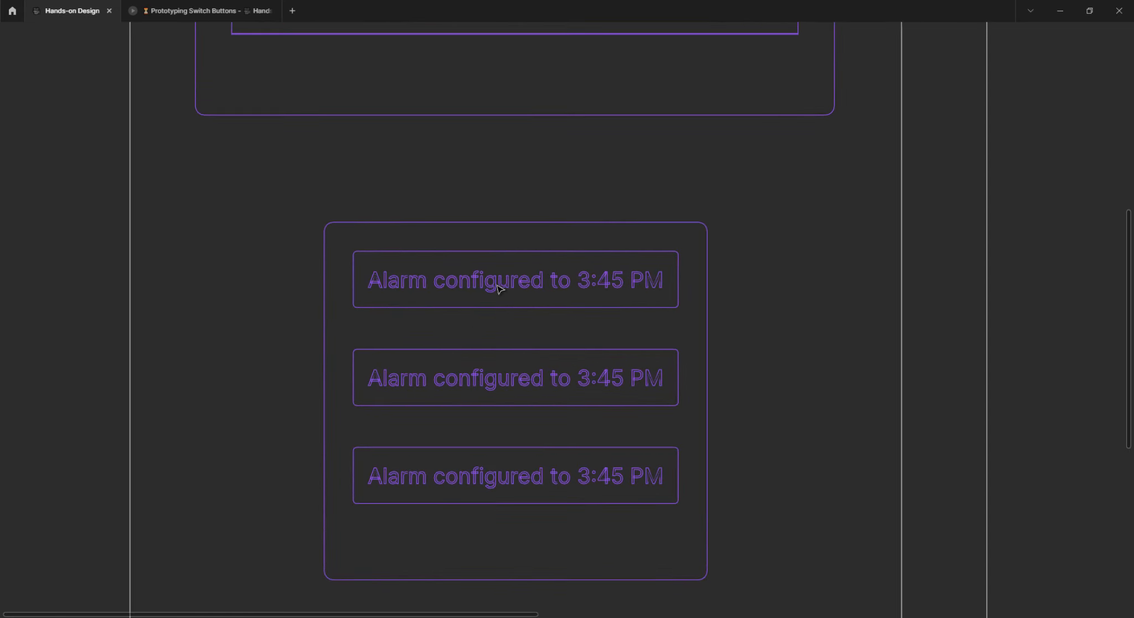
pyautogui.doubleClick(446, 288)
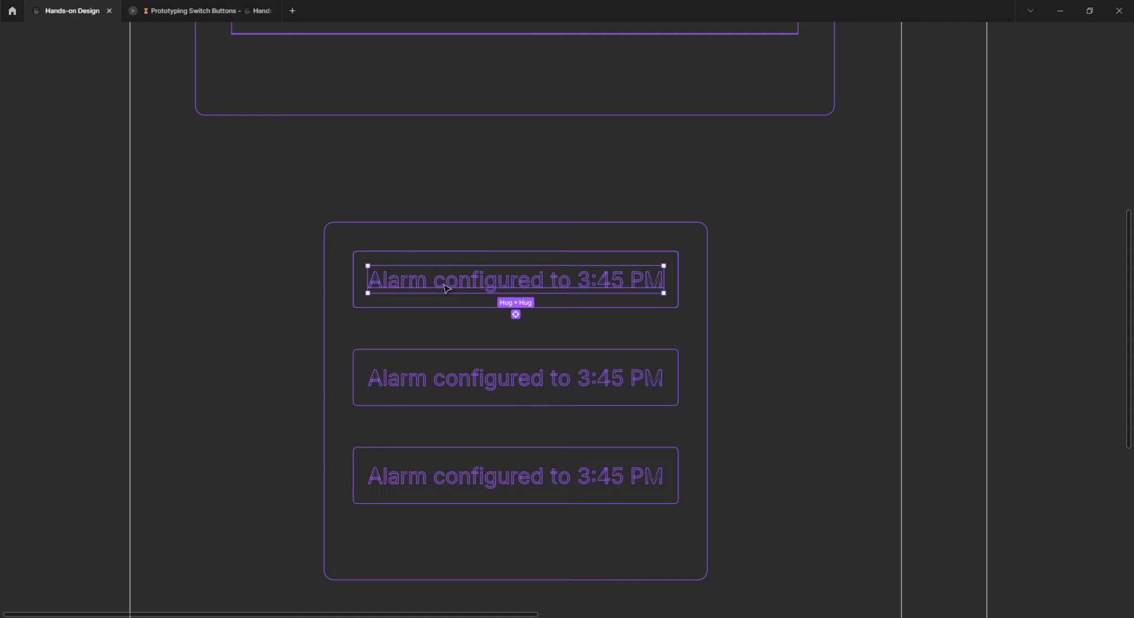
pyautogui.click(442, 384)
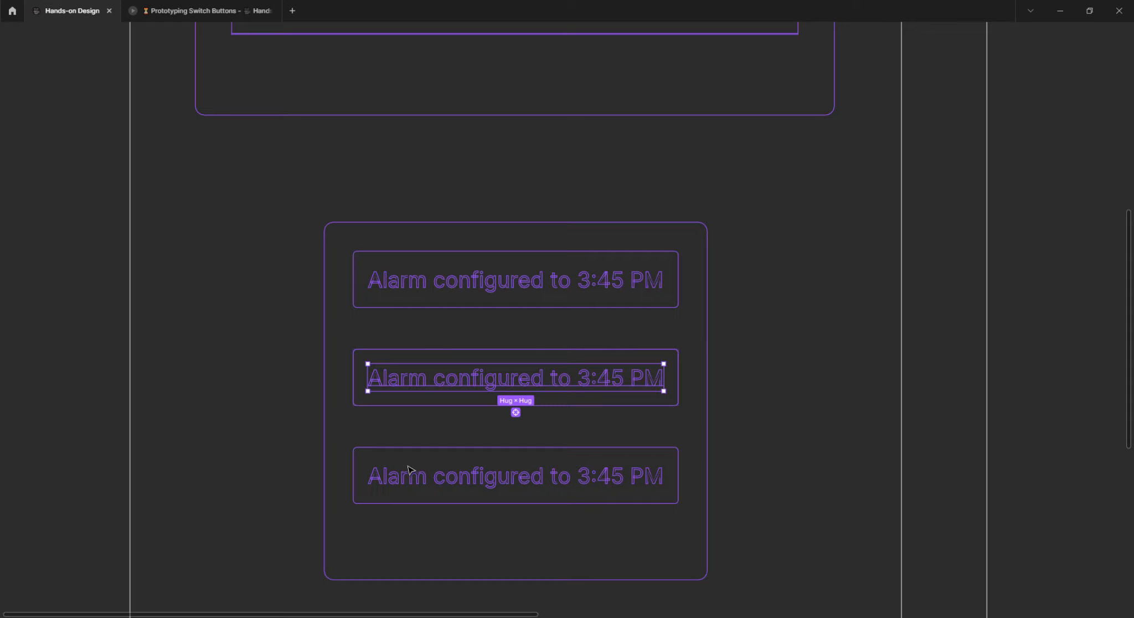
pyautogui.hotkey('ctrl', 'y')
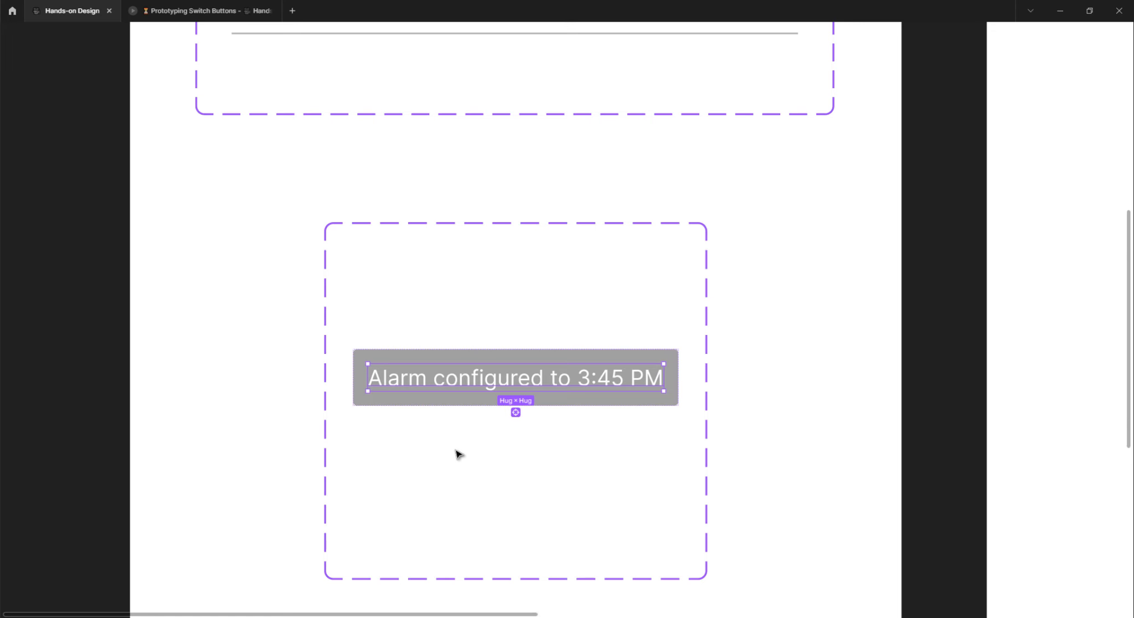
# - Show the interface and examine the After delay interactions between the toast variants in outline view, then turn outlines off
pyautogui.hotkey('ctrl', '\\')
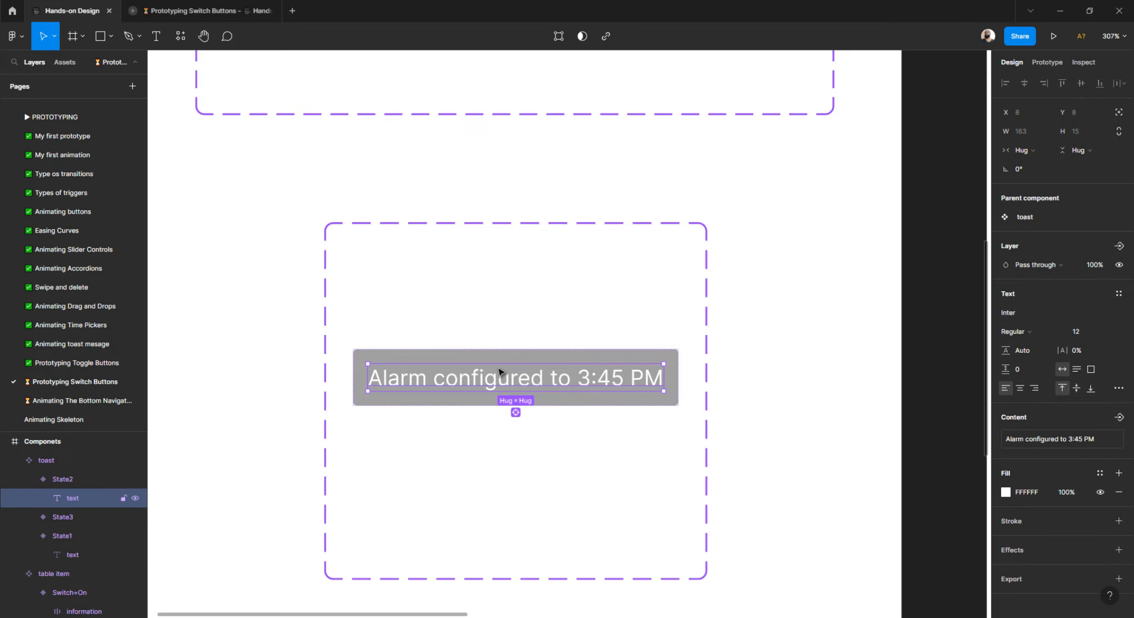
pyautogui.hotkey('ctrl', 'y')
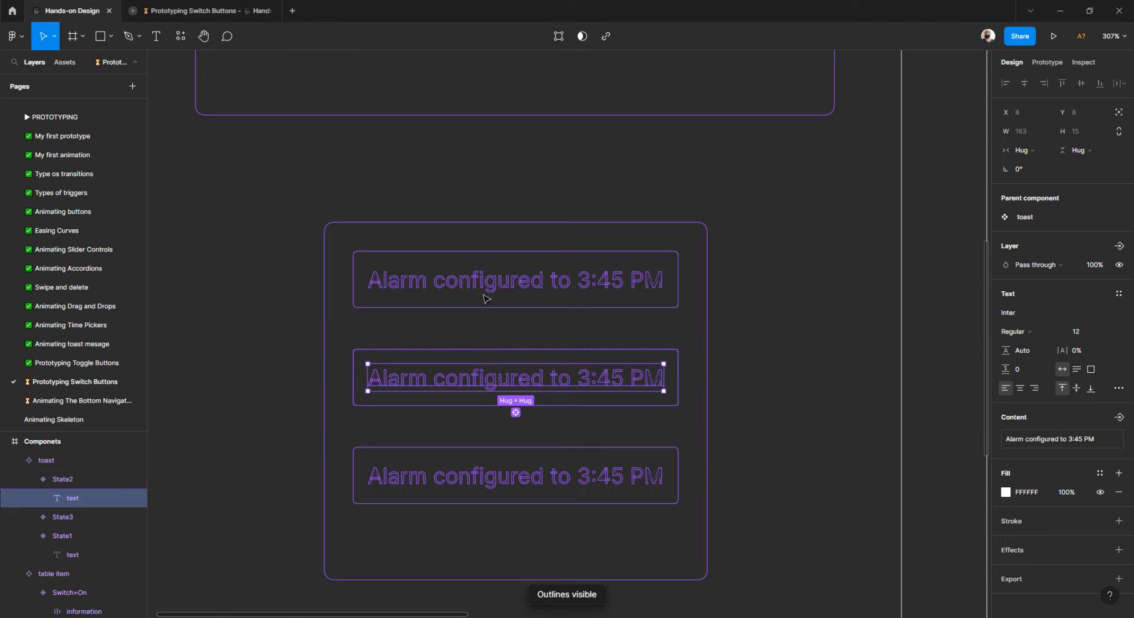
pyautogui.click(1048, 62)
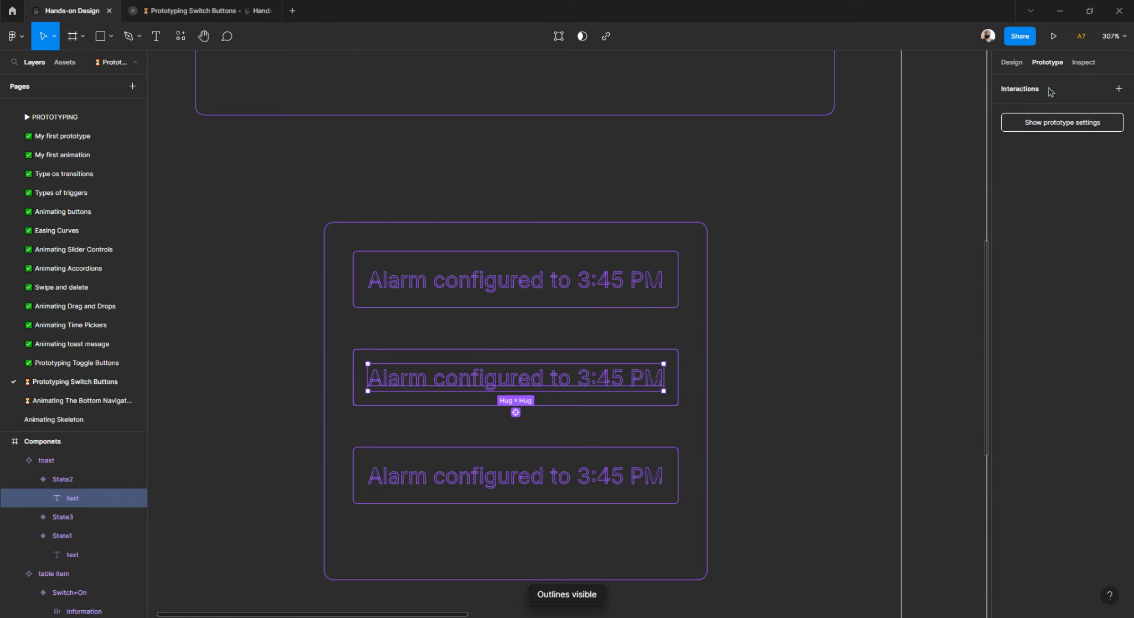
pyautogui.click(681, 272)
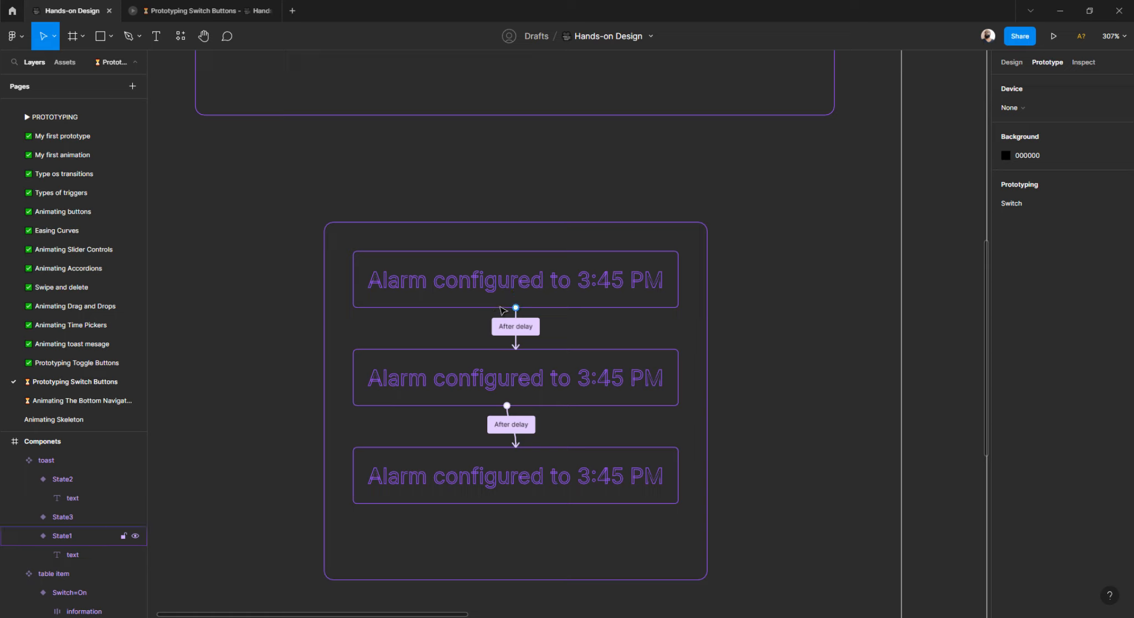
pyautogui.click(503, 326)
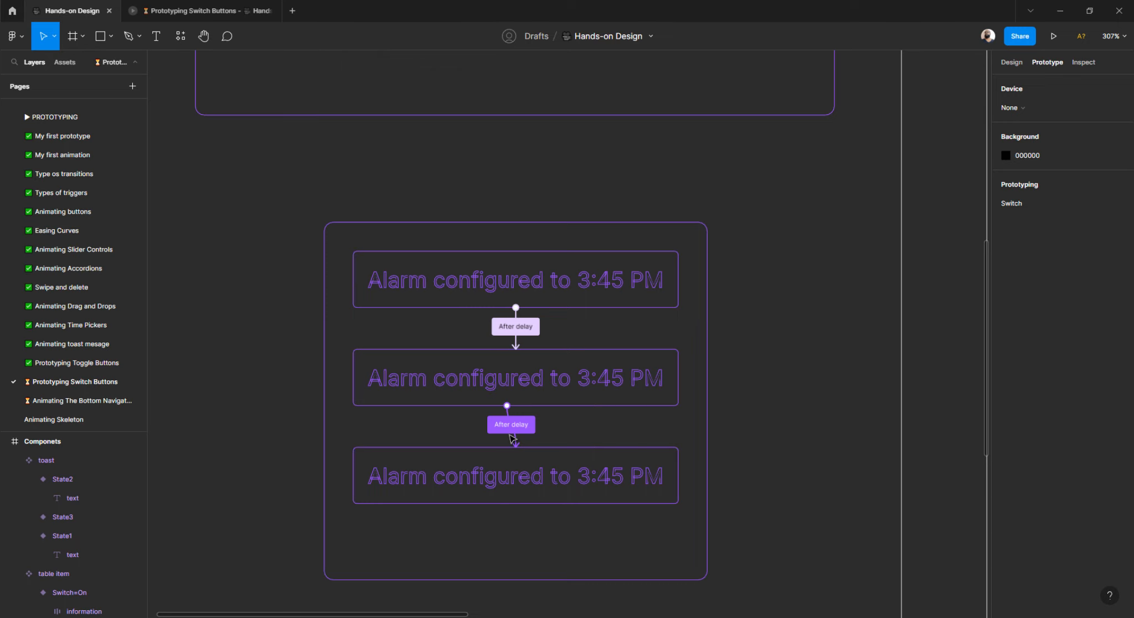
pyautogui.hotkey('ctrl', 'y')
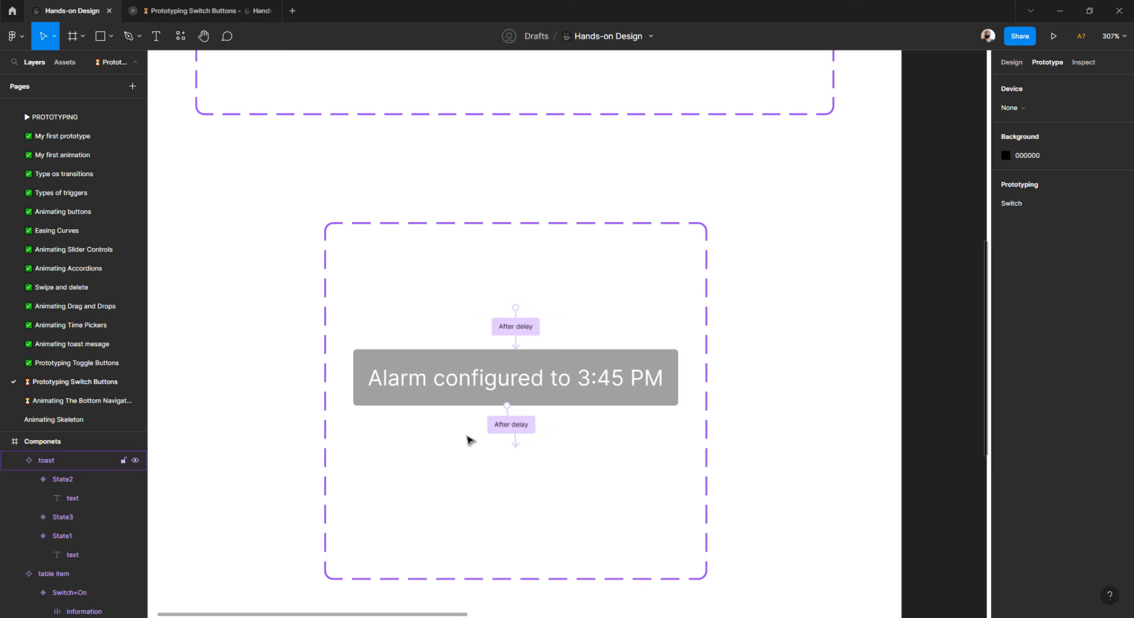
# - Select the toast component set beneath the alarm row variants and view both component sets together
pyautogui.scroll(-2, 472, 440)
pyautogui.scroll(-5, 471, 440)
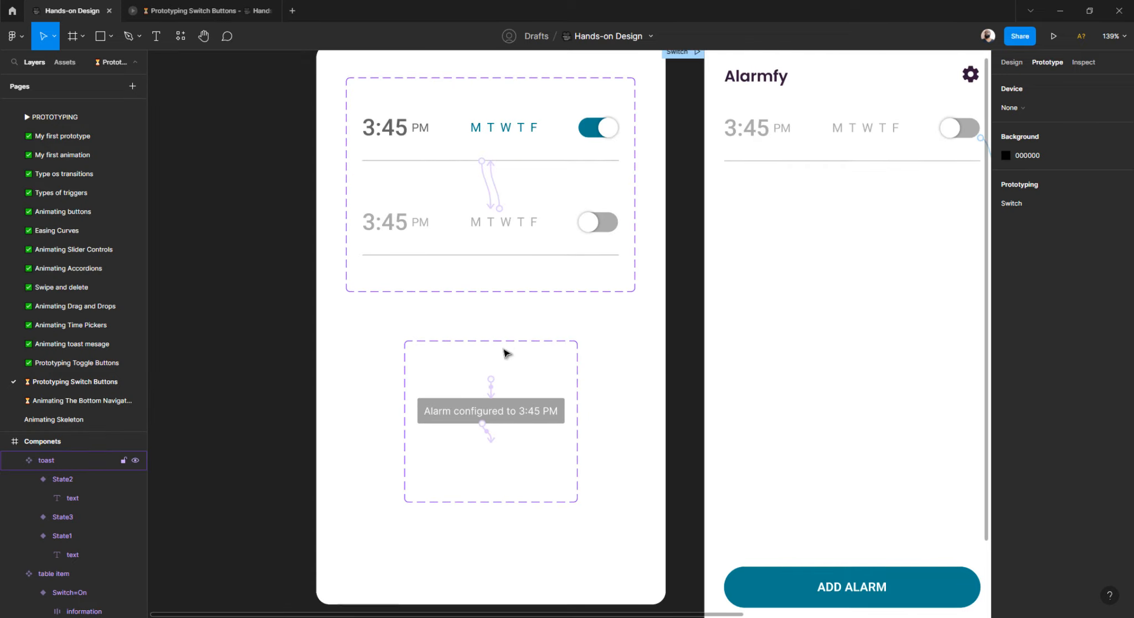
pyautogui.click(507, 346)
pyautogui.scroll(3, 443, 182)
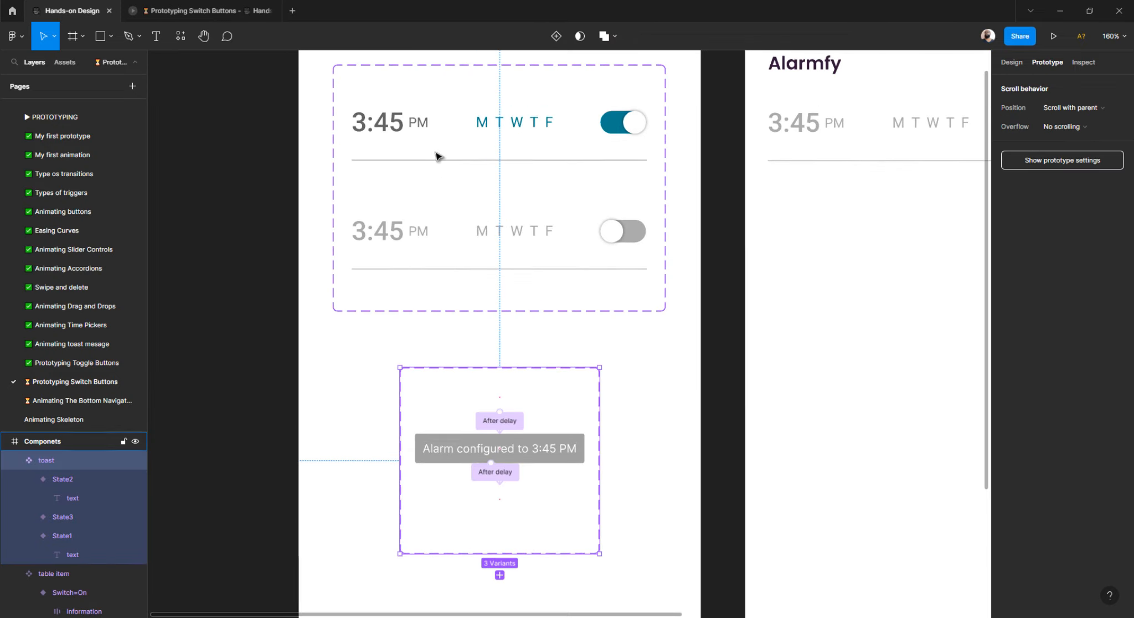
# - Open the Prototyping Toggle Buttons page and inspect the layer structure of the 3:15 PM alarm row in the first Configured frame showing it
pyautogui.scroll(-3, 454, 245)
pyautogui.scroll(1, 455, 253)
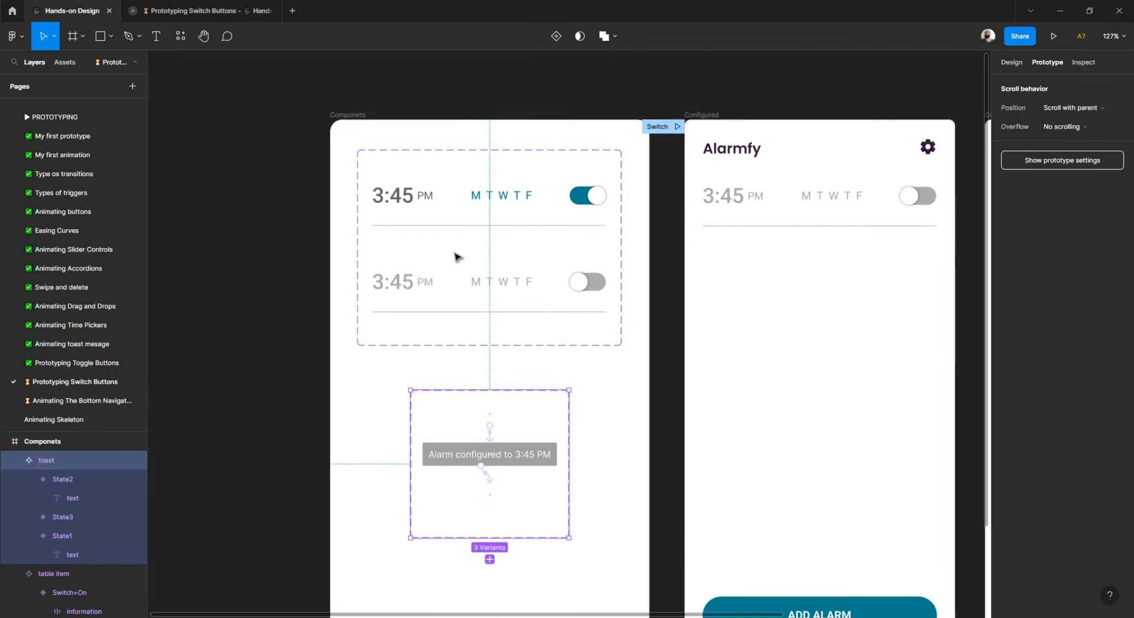
pyautogui.click(69, 364)
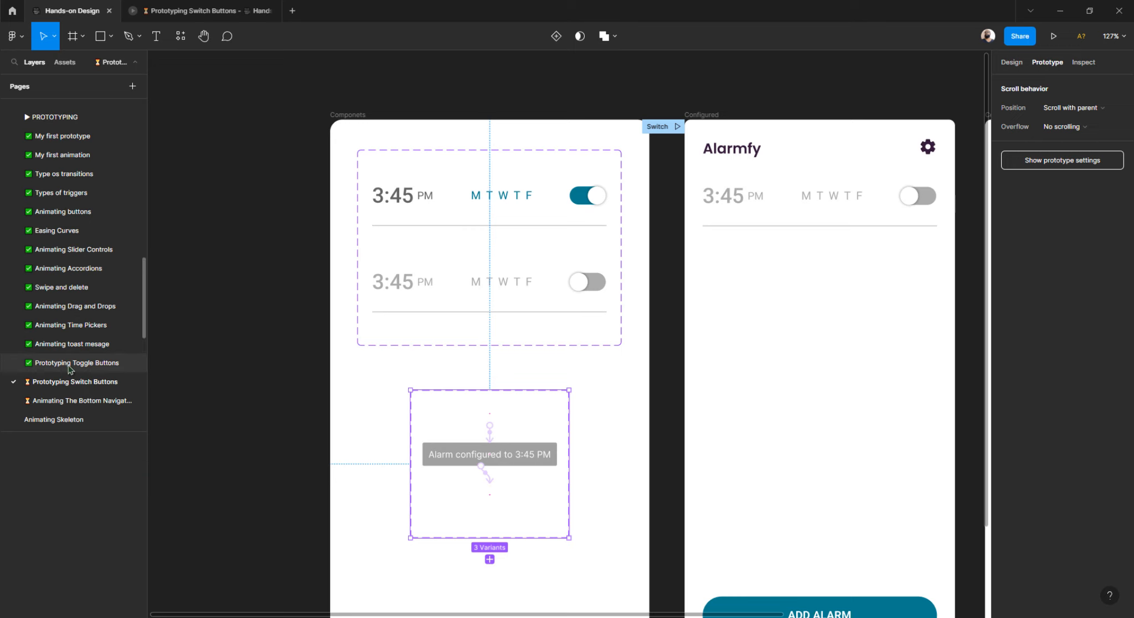
pyautogui.scroll(-6, 378, 369)
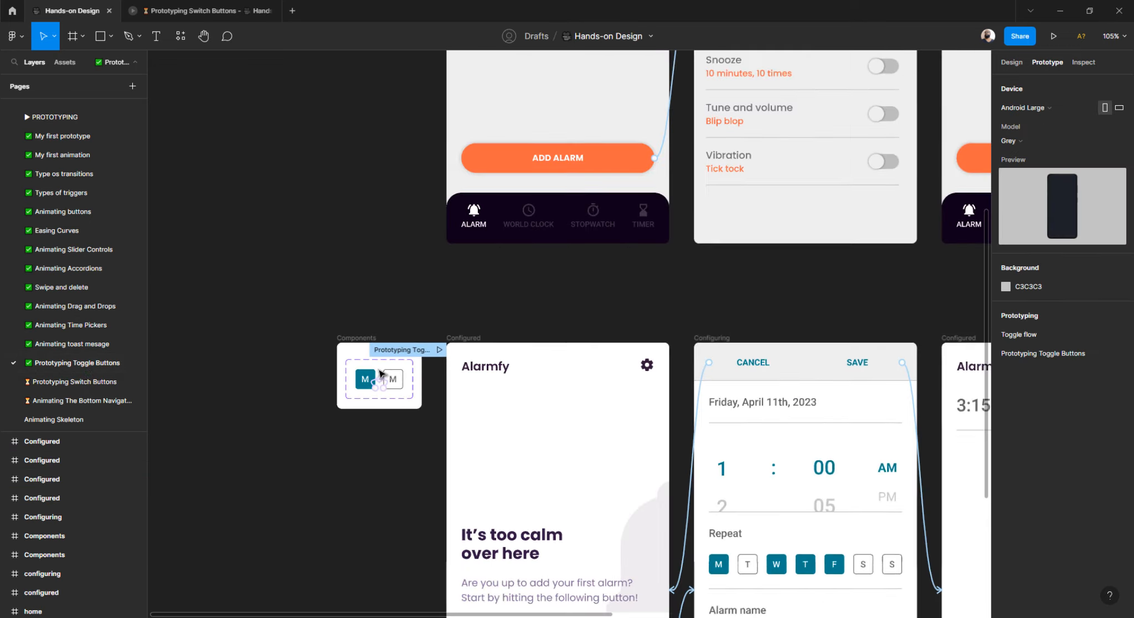
pyautogui.hscroll(8, 381, 377)
pyautogui.scroll(4, 509, 404)
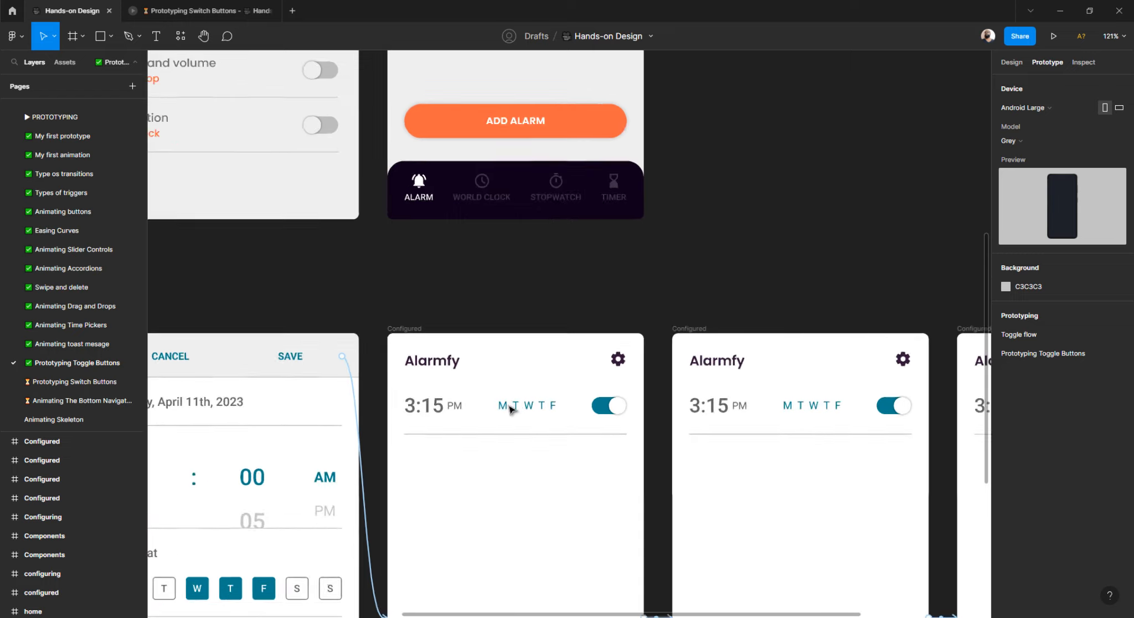
pyautogui.click(523, 414)
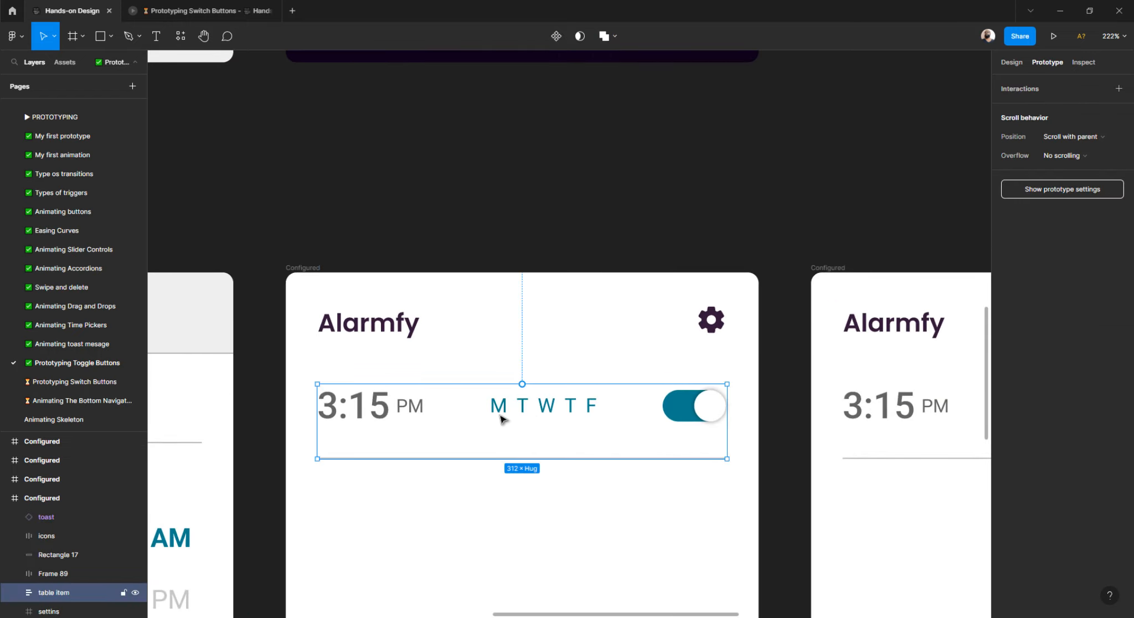
pyautogui.scroll(-3, 33, 498)
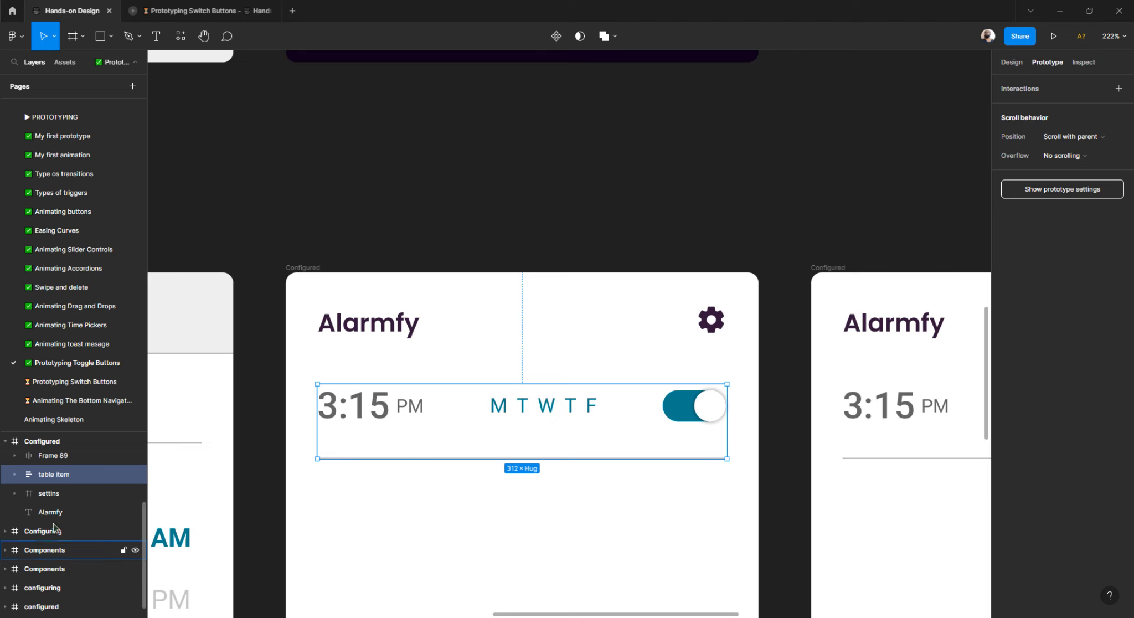
pyautogui.click(14, 475)
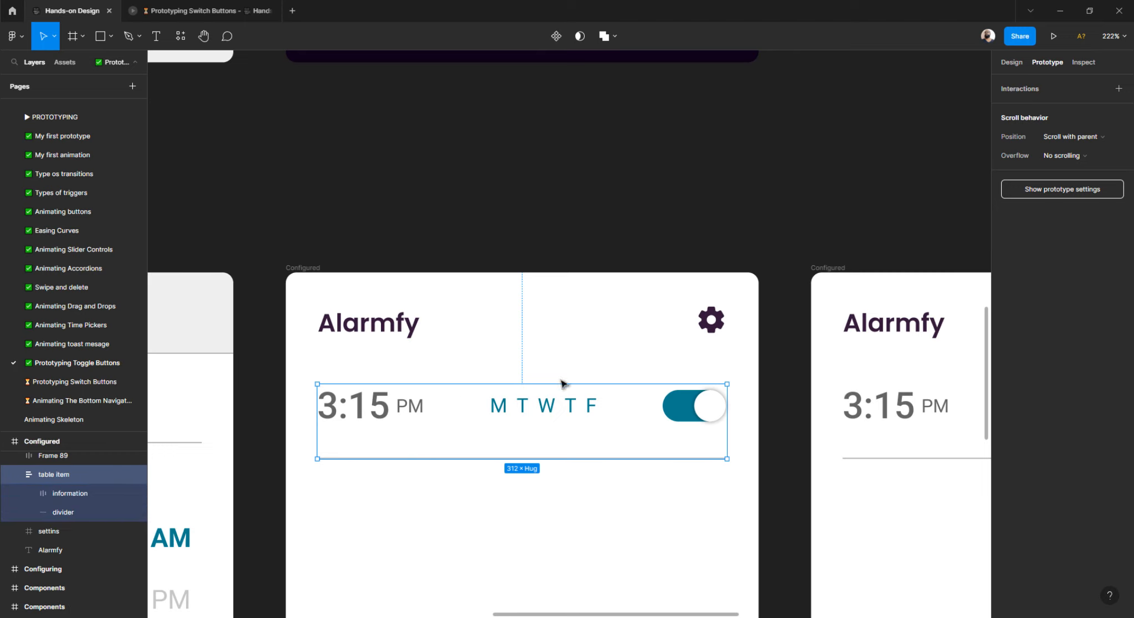
# - Return to the Prototyping Switch Buttons page and view the component sets together with both Configured frames
pyautogui.scroll(-10, 562, 383)
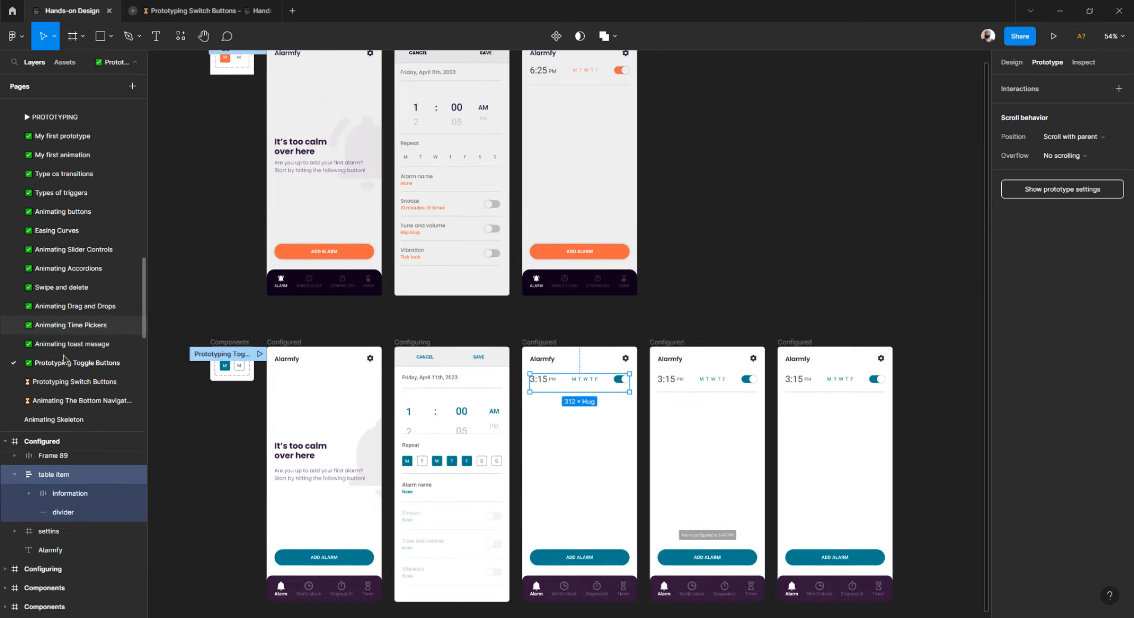
pyautogui.click(75, 381)
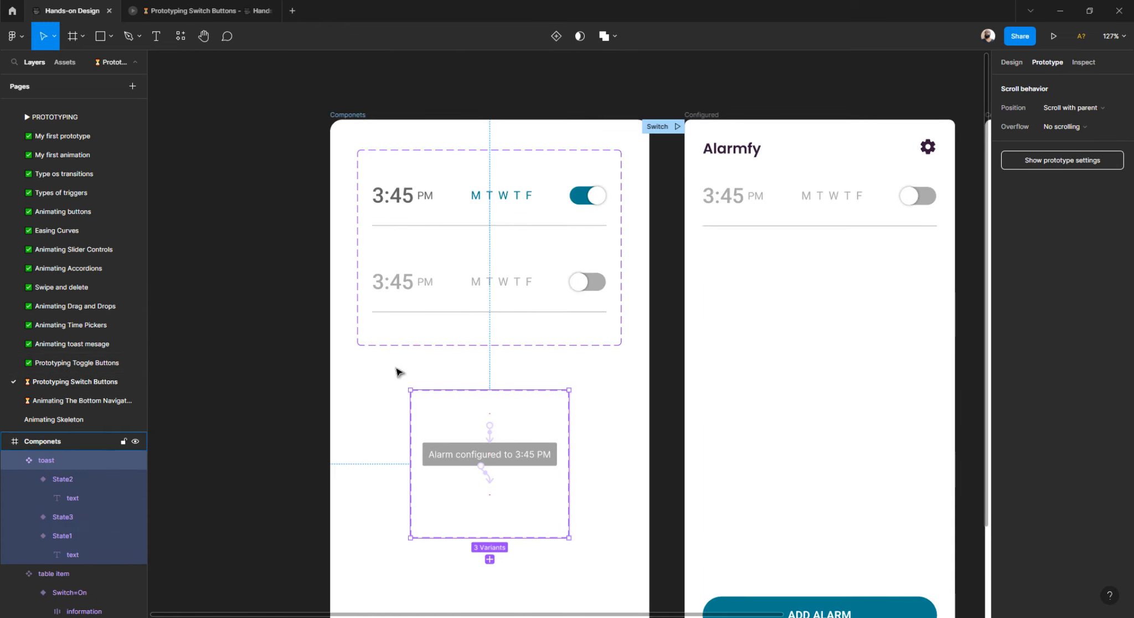
pyautogui.scroll(-3, 398, 372)
pyautogui.hscroll(3, 396, 372)
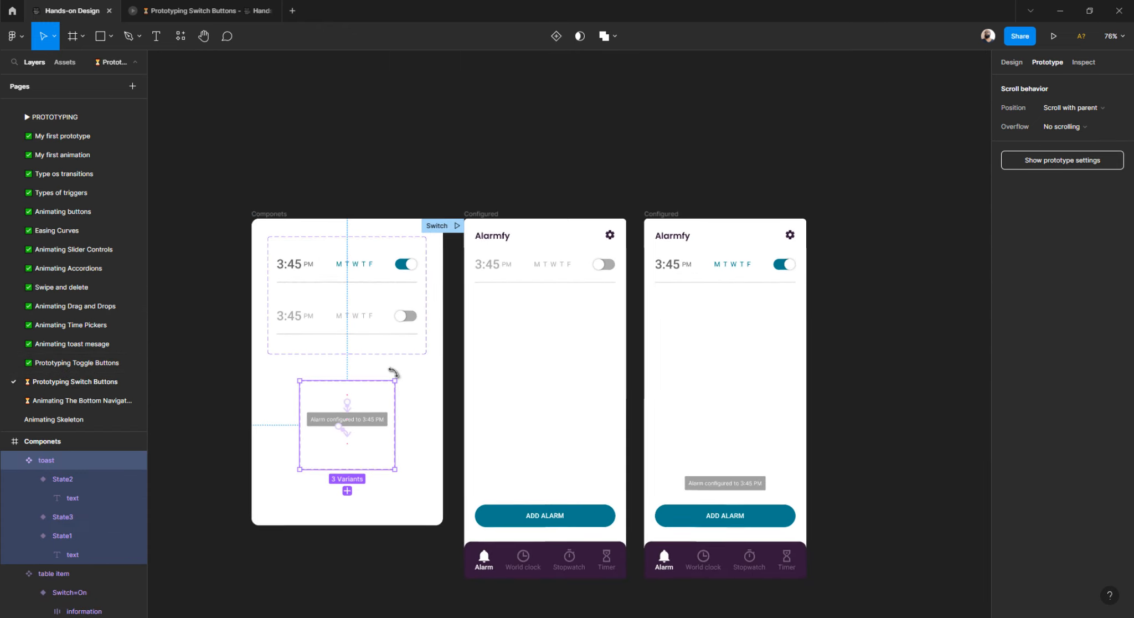
pyautogui.scroll(-1, 393, 373)
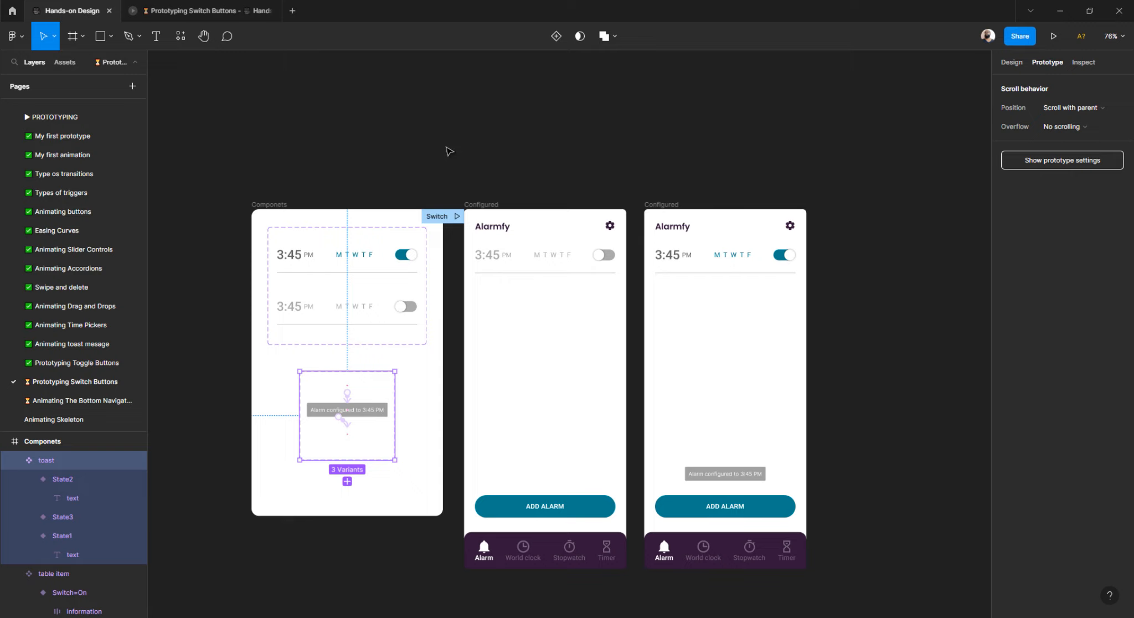
# - Preview the Switch flow with the interface hidden, and return to the Hands-on Design file
pyautogui.click(458, 219)
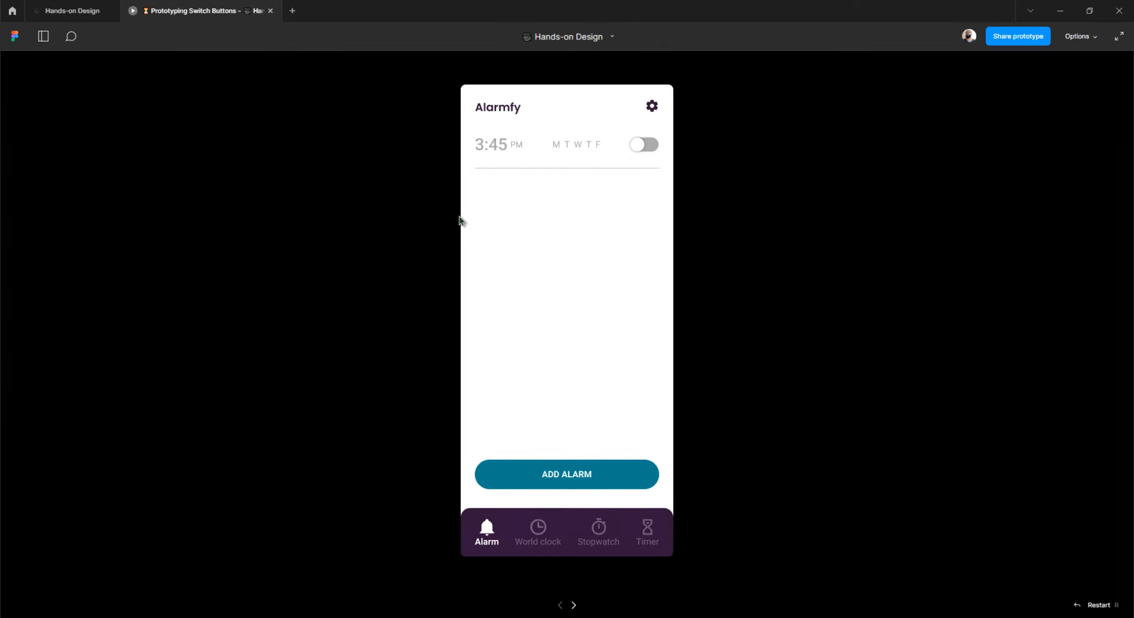
pyautogui.click(397, 212)
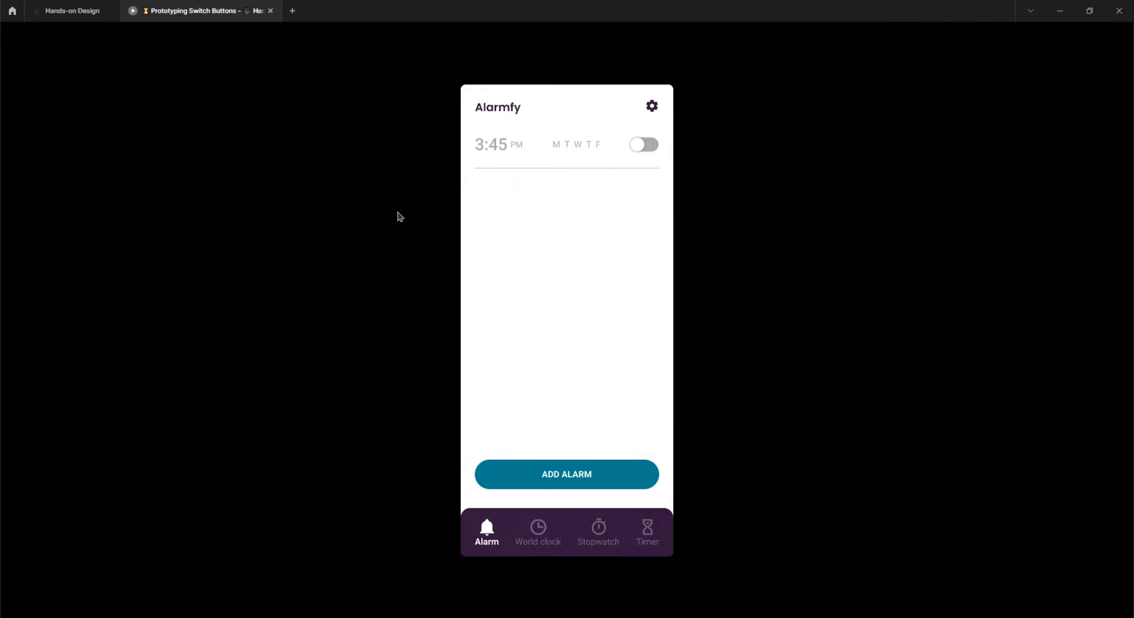
pyautogui.click(400, 216)
pyautogui.click(77, 12)
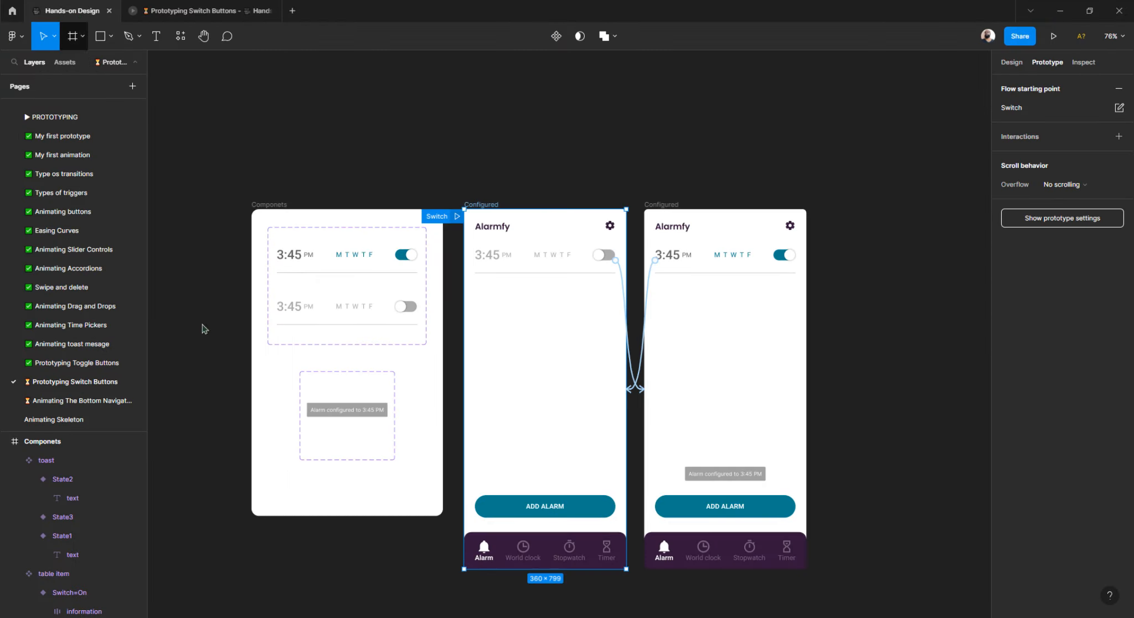
# - Delete the two invisible toast instances above the ADD ALARM button in the Configured frame with the switched-off alarm
pyautogui.click(536, 471)
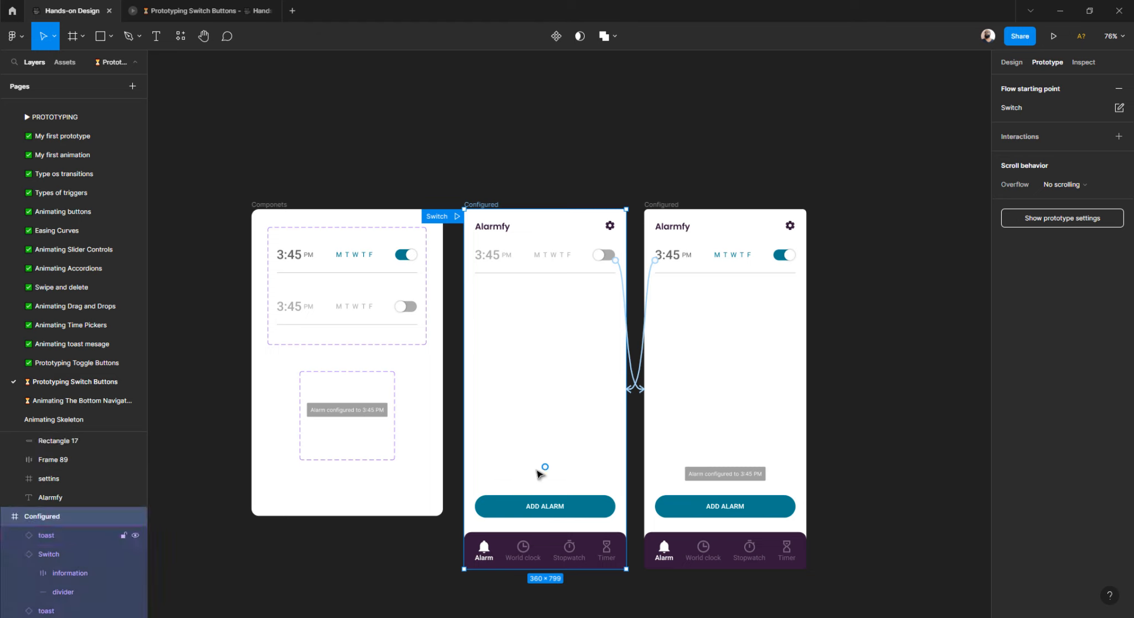
pyautogui.click(501, 431)
pyautogui.moveTo(485, 431); pyautogui.dragTo(604, 490)
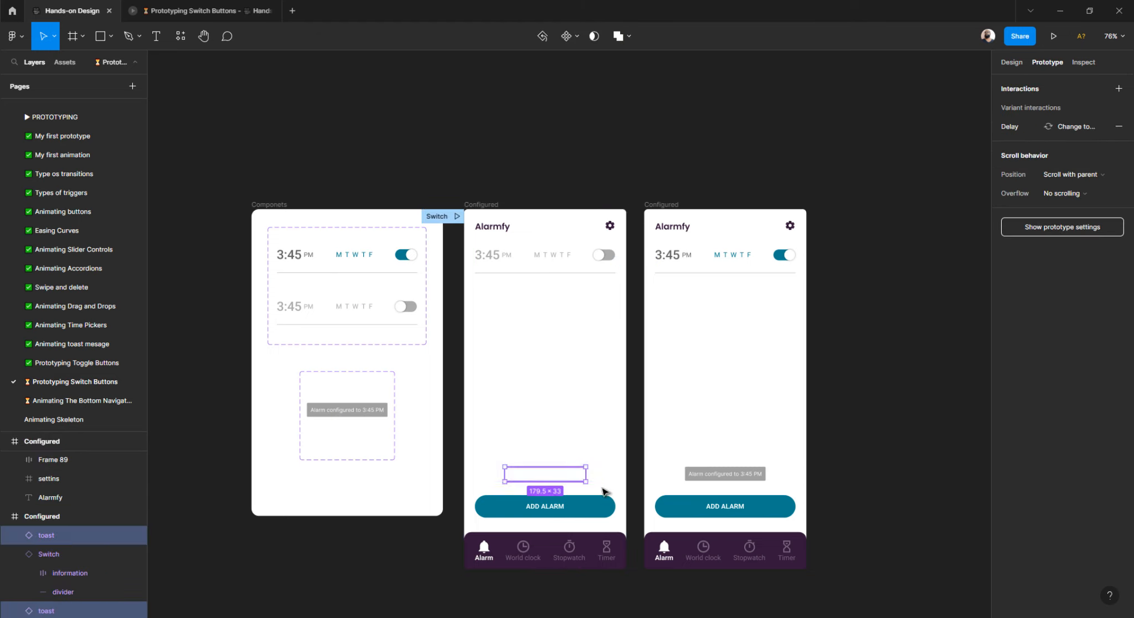
pyautogui.click(604, 491)
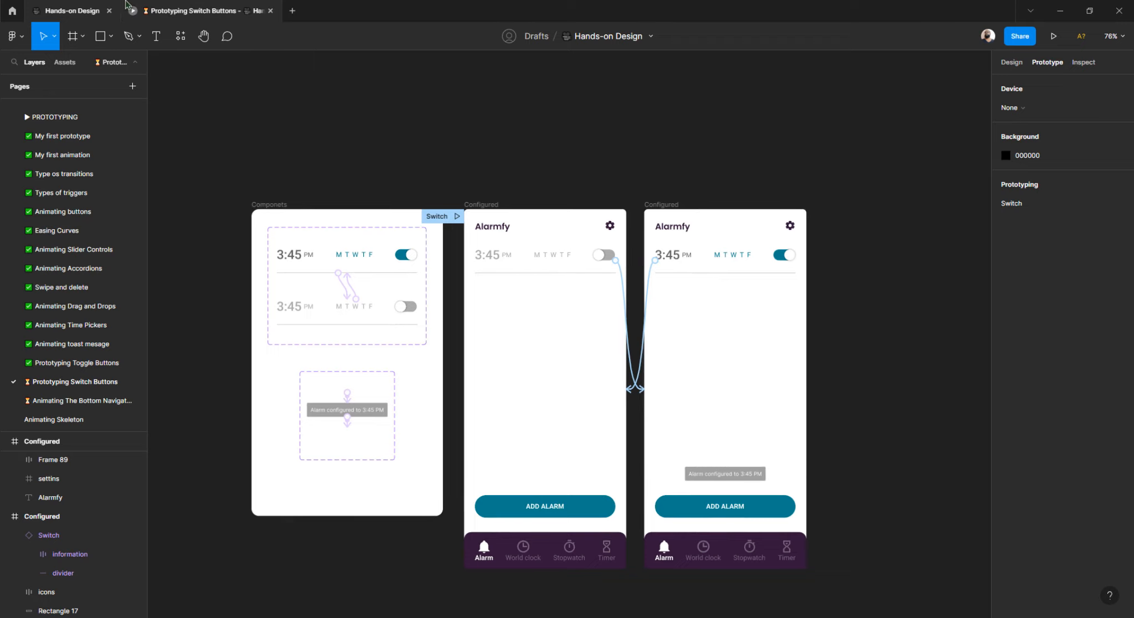
# - Test the 3:45 PM alarm switch in the prototype preview by turning it on, off and on again, and return to the design file
pyautogui.click(169, 12)
pyautogui.click(289, 307)
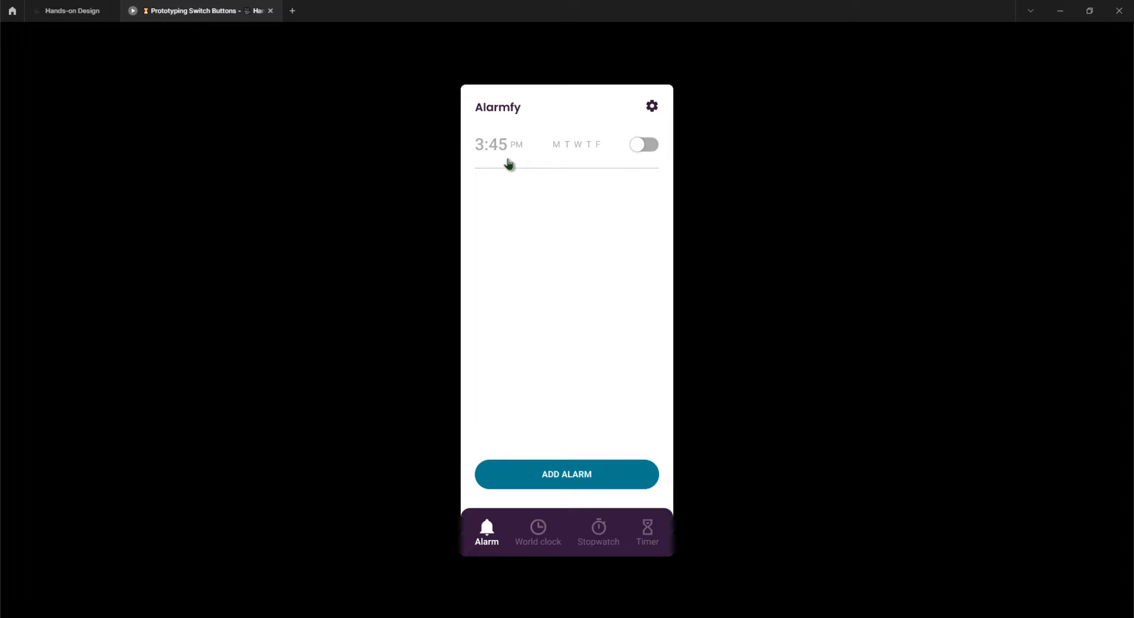
pyautogui.click(643, 148)
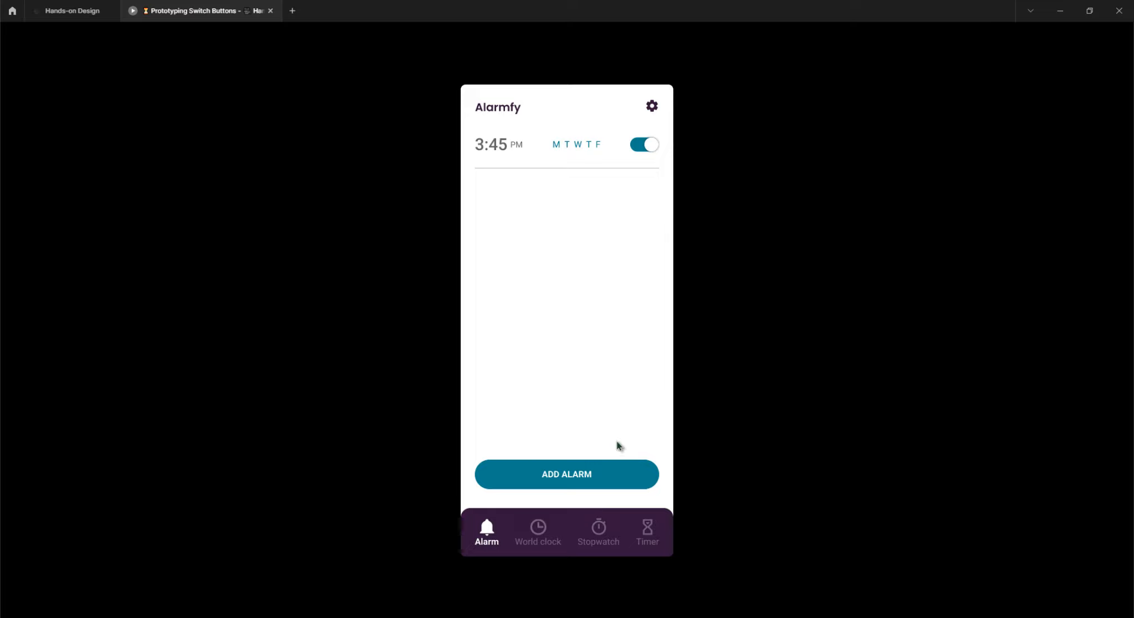
pyautogui.click(651, 149)
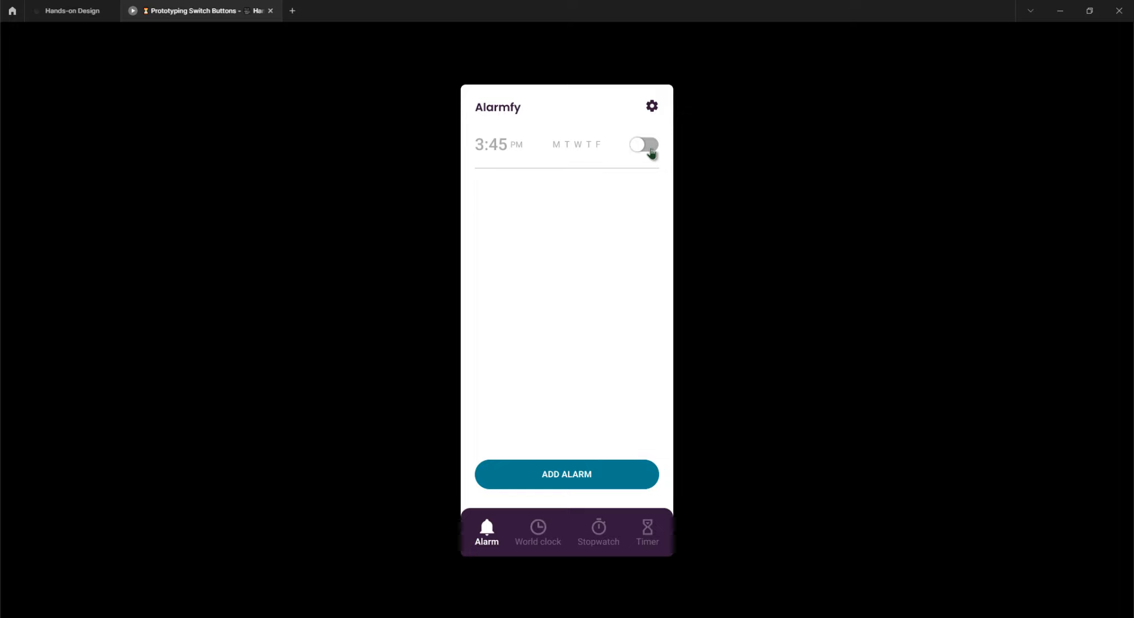
pyautogui.click(650, 148)
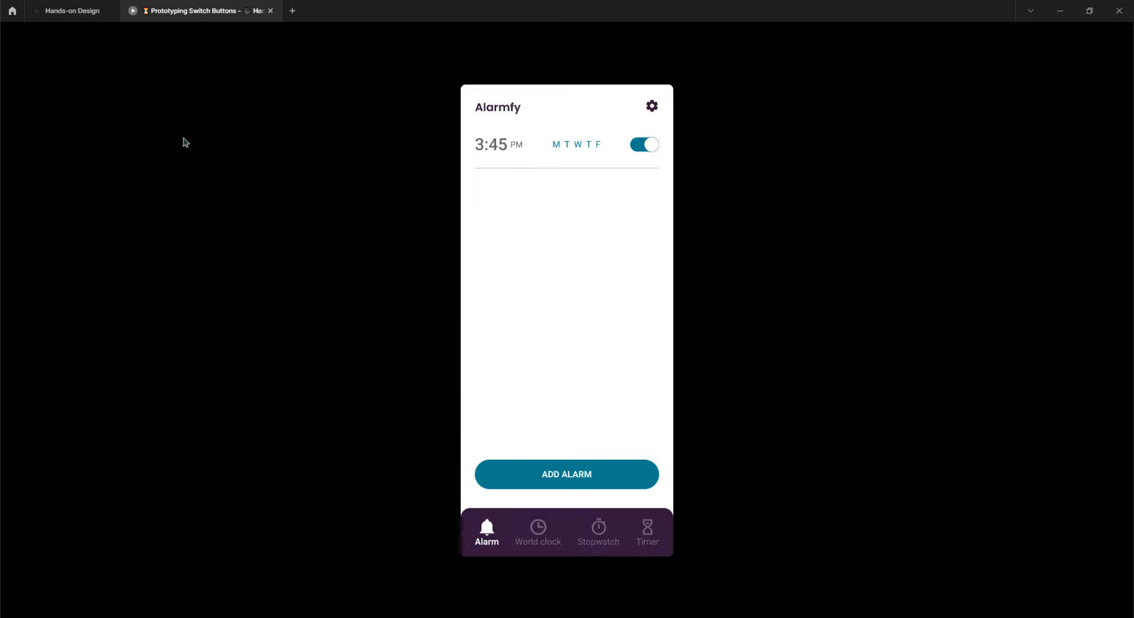
pyautogui.click(76, 13)
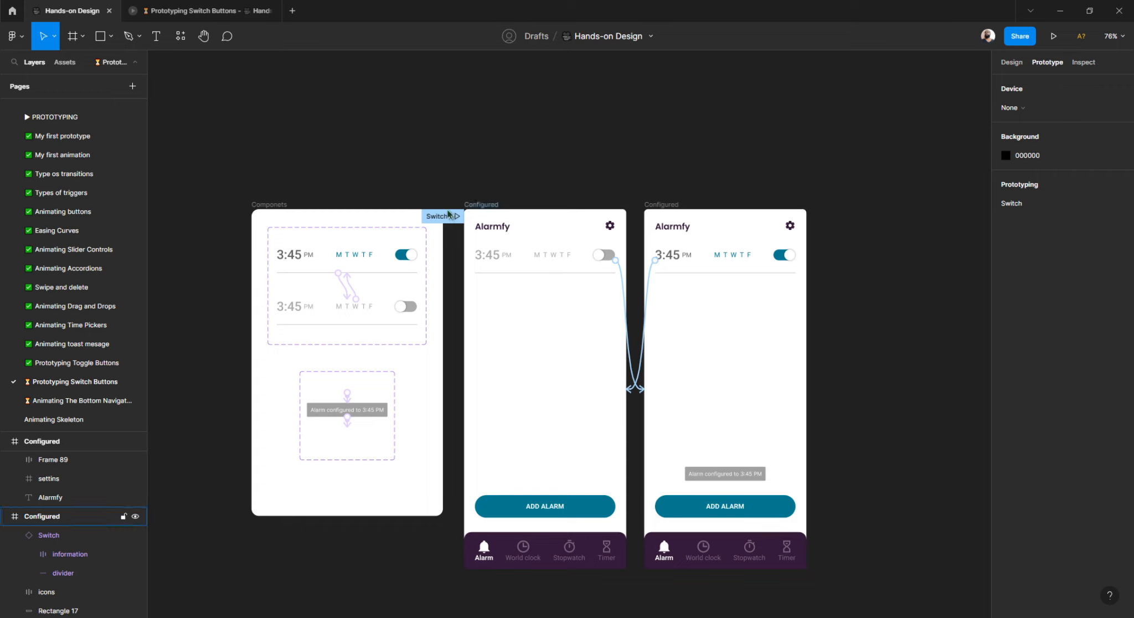
pyautogui.scroll(-3, 436, 185)
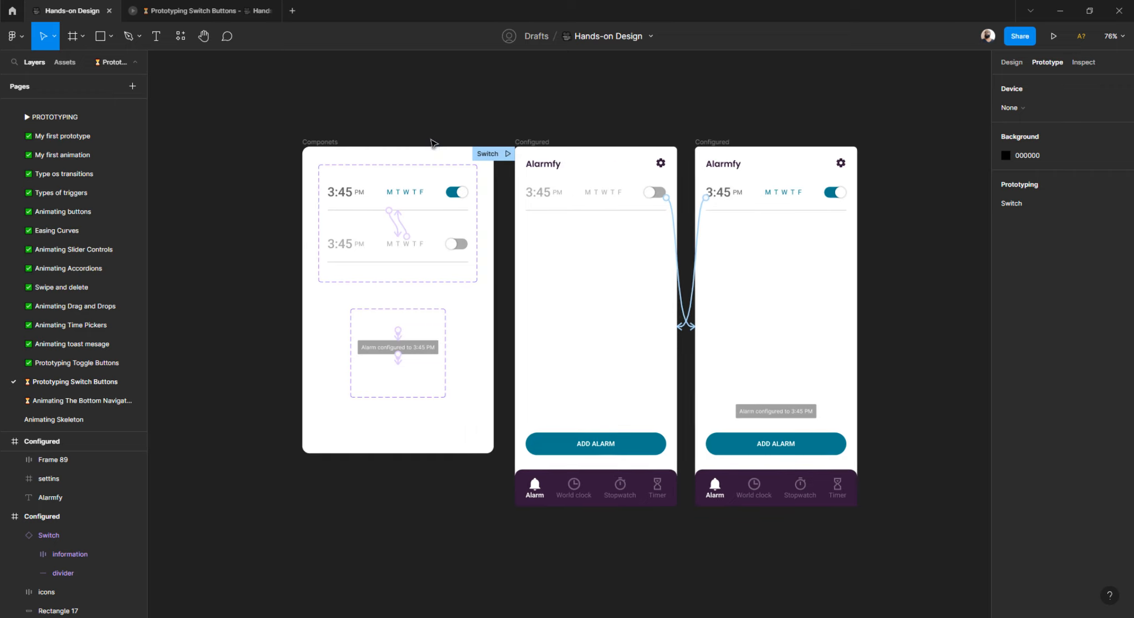
pyautogui.hscroll(-2, 433, 143)
pyautogui.scroll(-1, 434, 143)
pyautogui.scroll(-1, 432, 146)
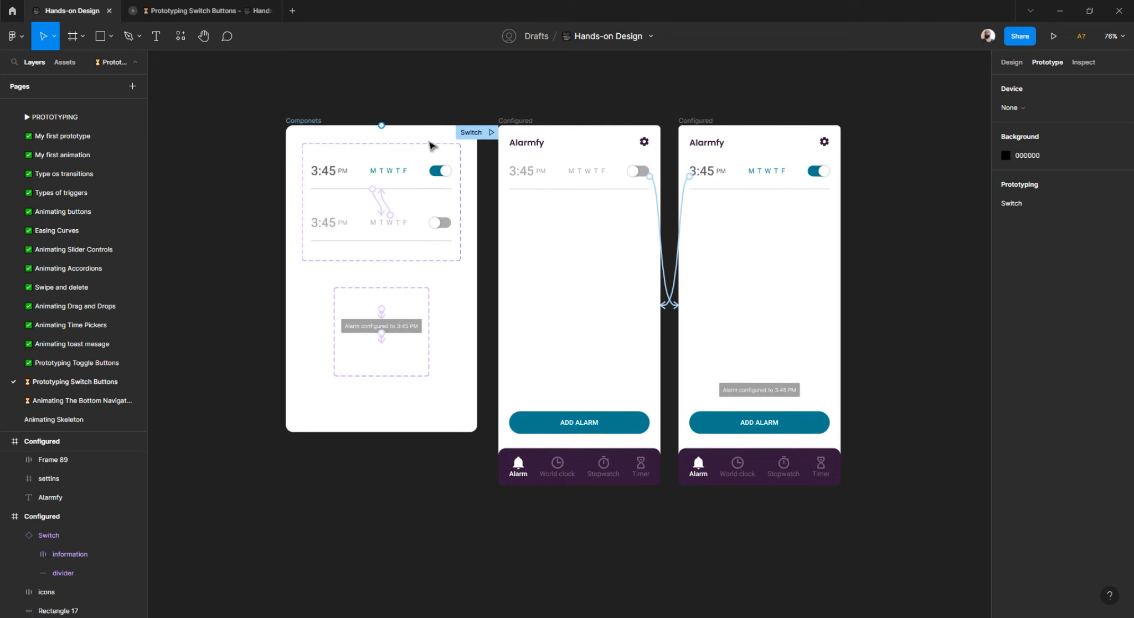
pyautogui.scroll(-3, 431, 145)
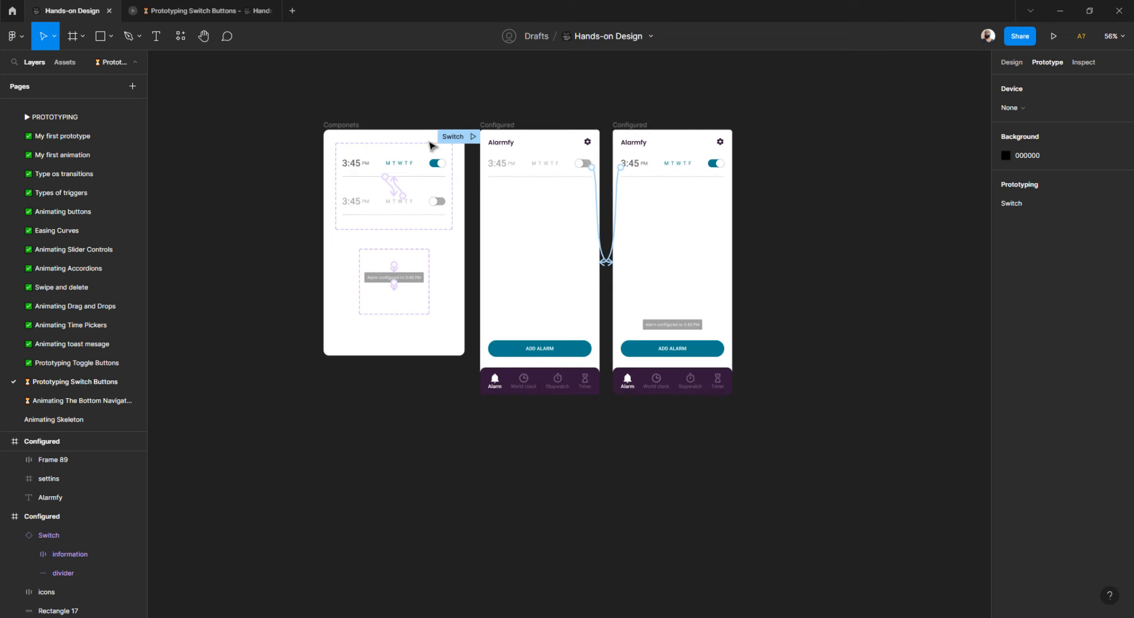
# - Open the Prototyping Toggle Buttons page, clear the alarm row selection and view the connected Configured frames
pyautogui.click(75, 369)
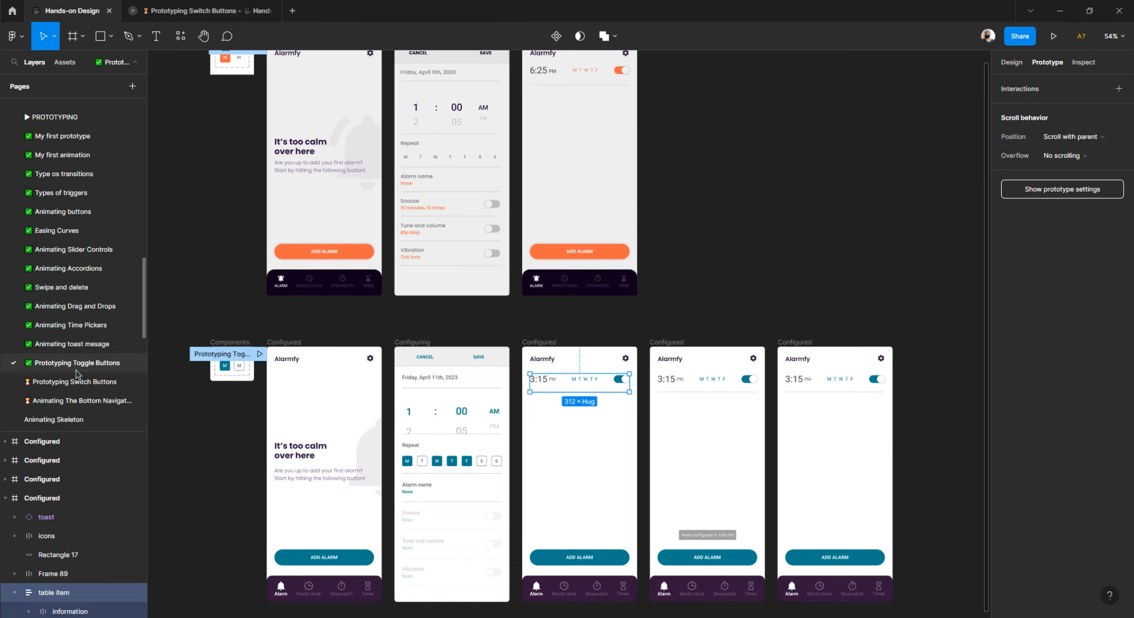
pyautogui.click(542, 324)
pyautogui.scroll(-1, 542, 324)
pyautogui.hscroll(1, 542, 326)
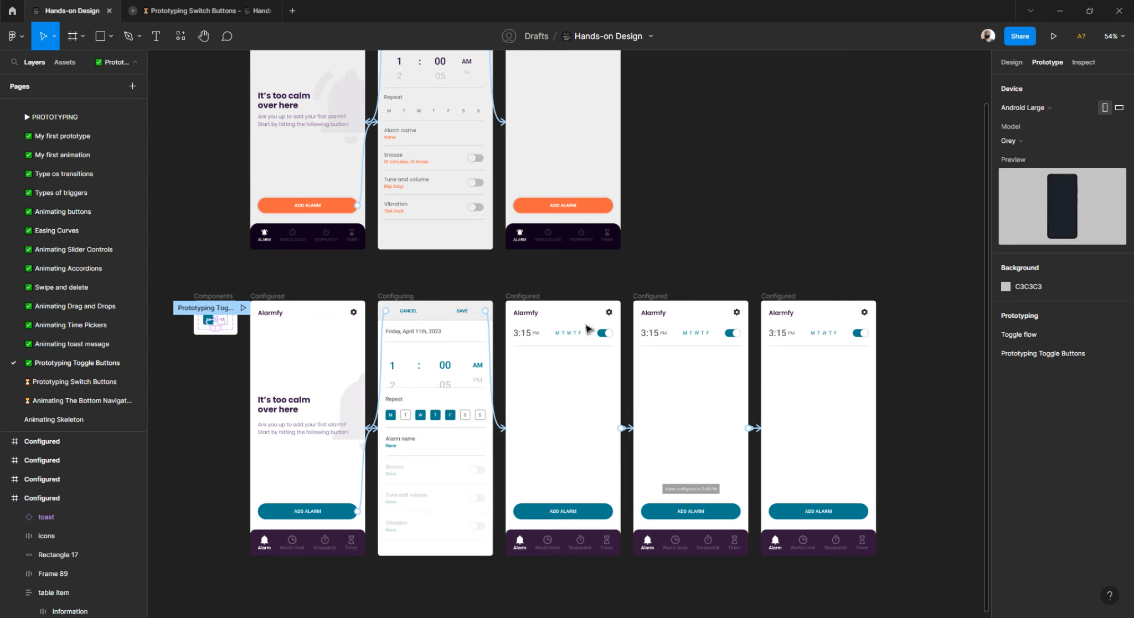
# - Show the design properties and select the Configured frame that contains the toast message
pyautogui.click(1012, 62)
pyautogui.scroll(-2, 579, 238)
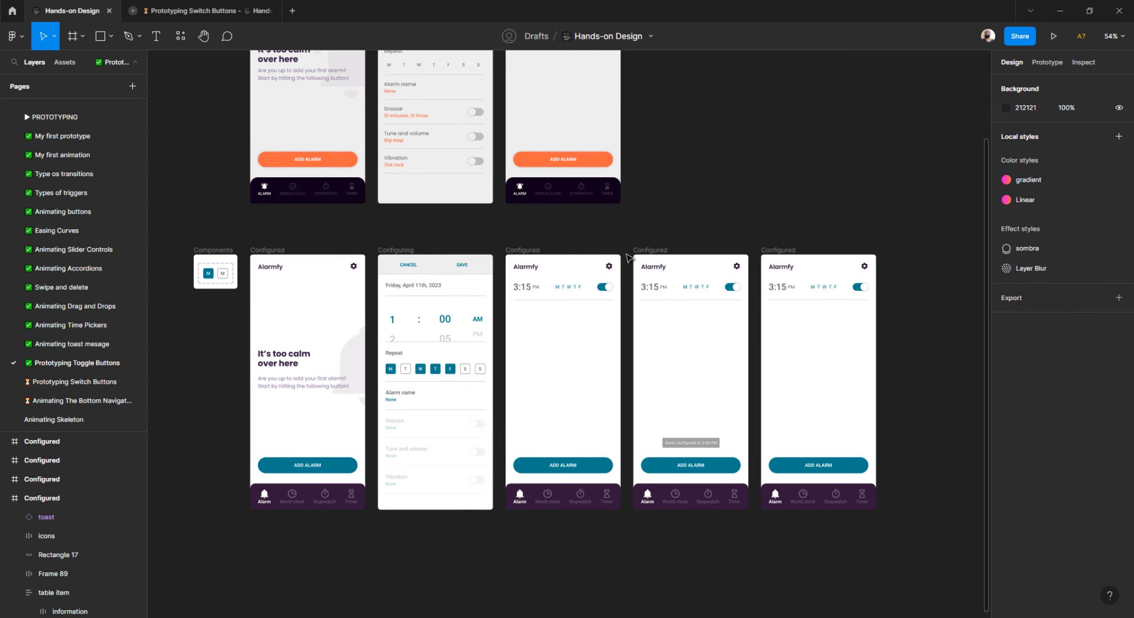
pyautogui.scroll(3, 626, 254)
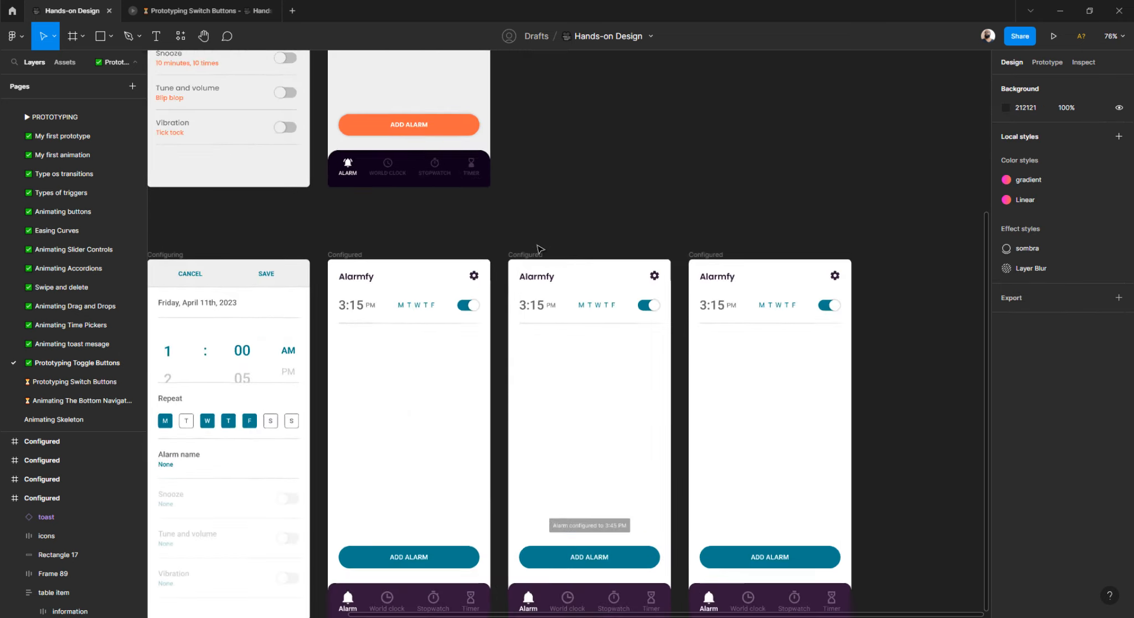
pyautogui.scroll(-1, 538, 249)
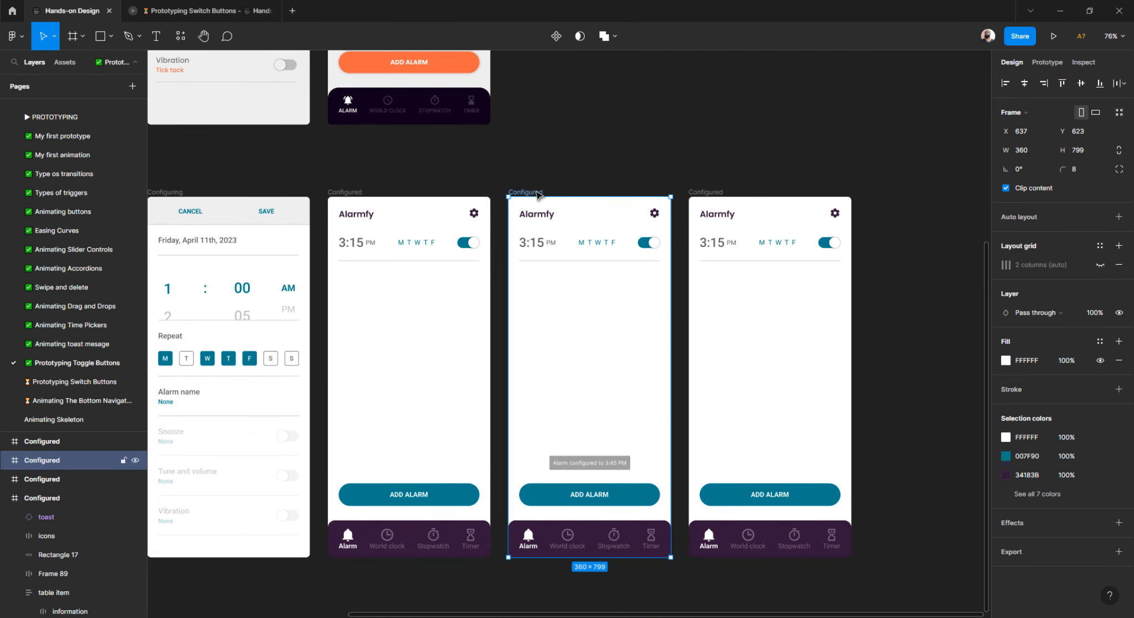
pyautogui.click(536, 192)
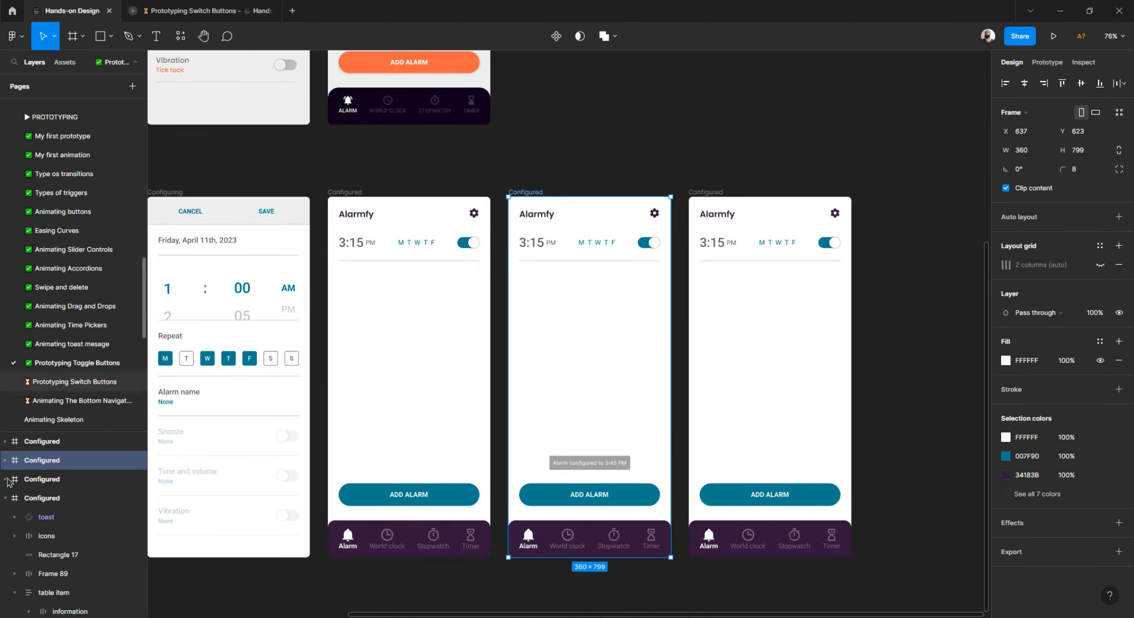
# - Go back to the Prototyping Switch Buttons page and browse through the file's list of pages
pyautogui.click(72, 383)
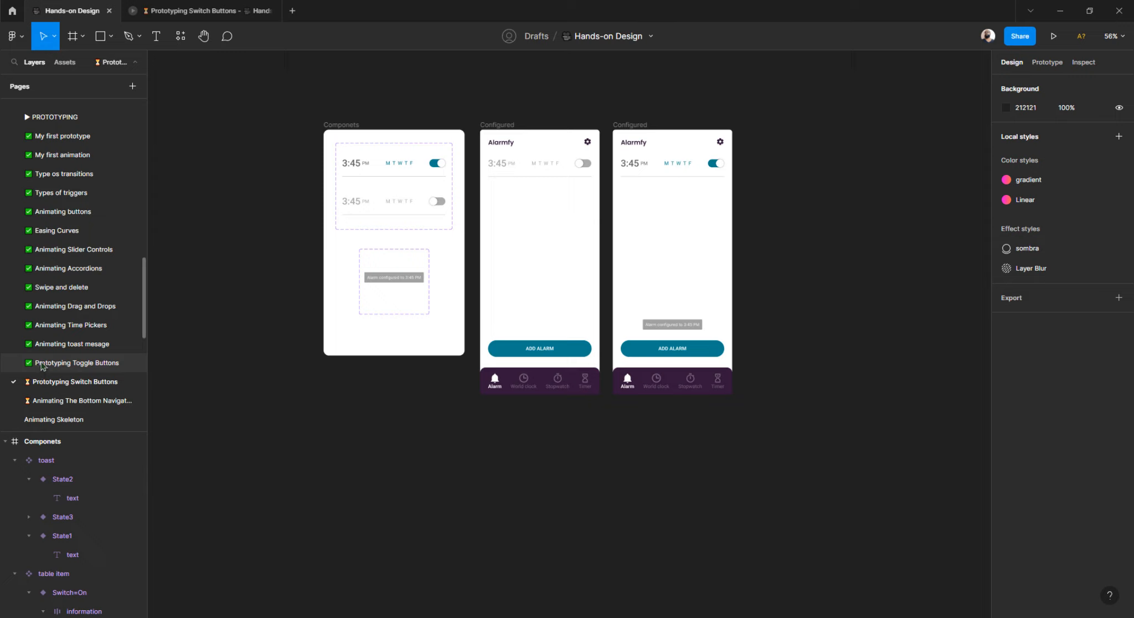
pyautogui.scroll(10, 42, 277)
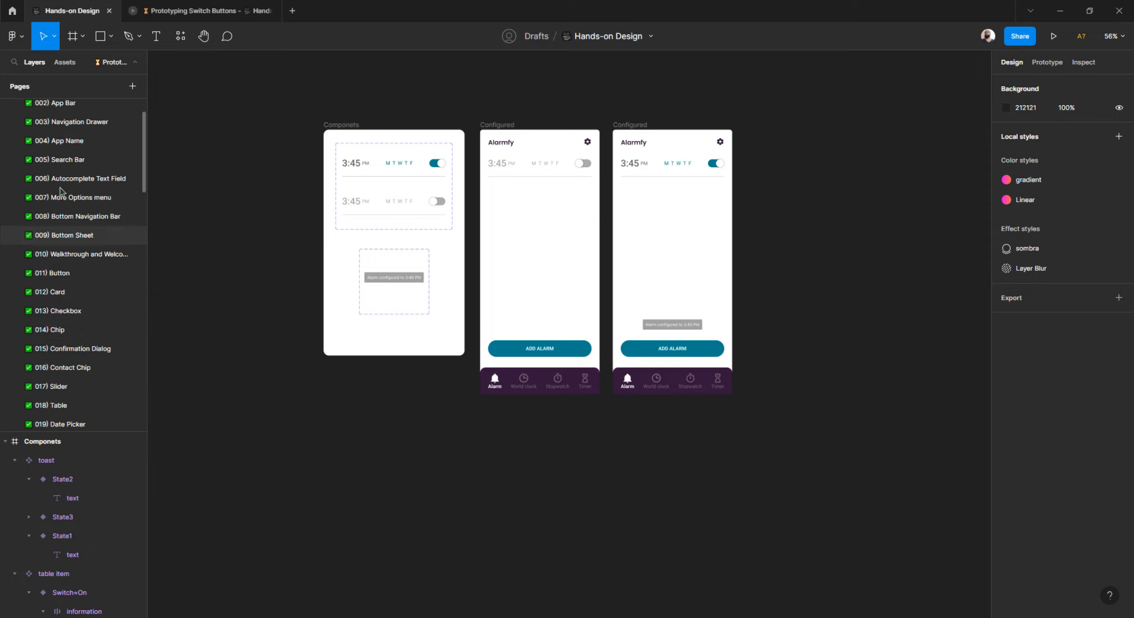
pyautogui.scroll(-10, 50, 277)
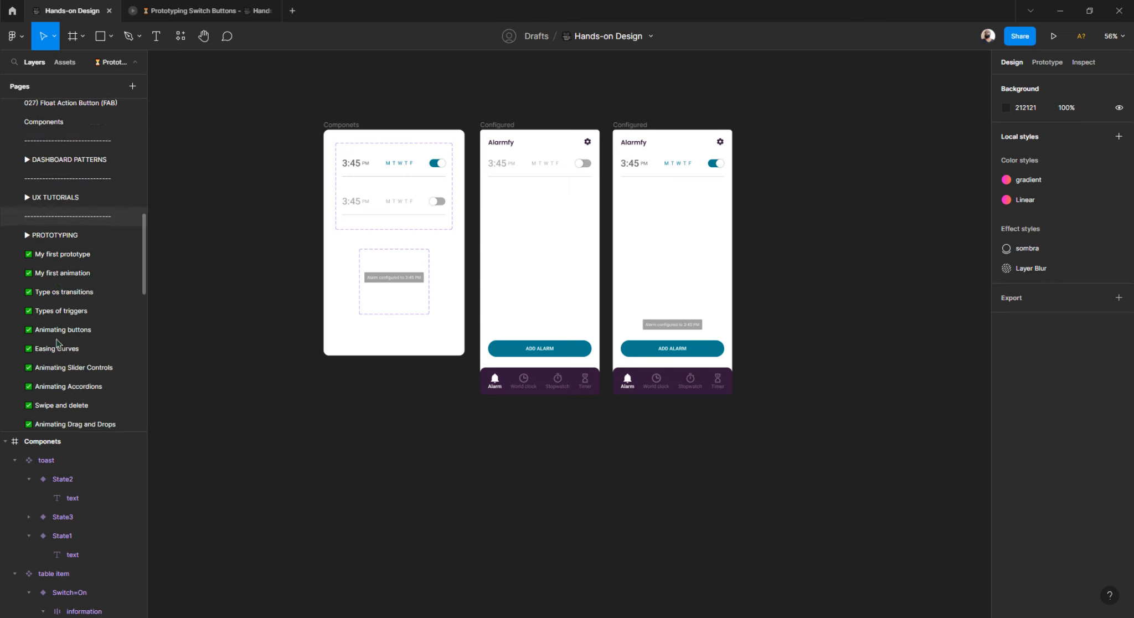
pyautogui.scroll(-1, 55, 344)
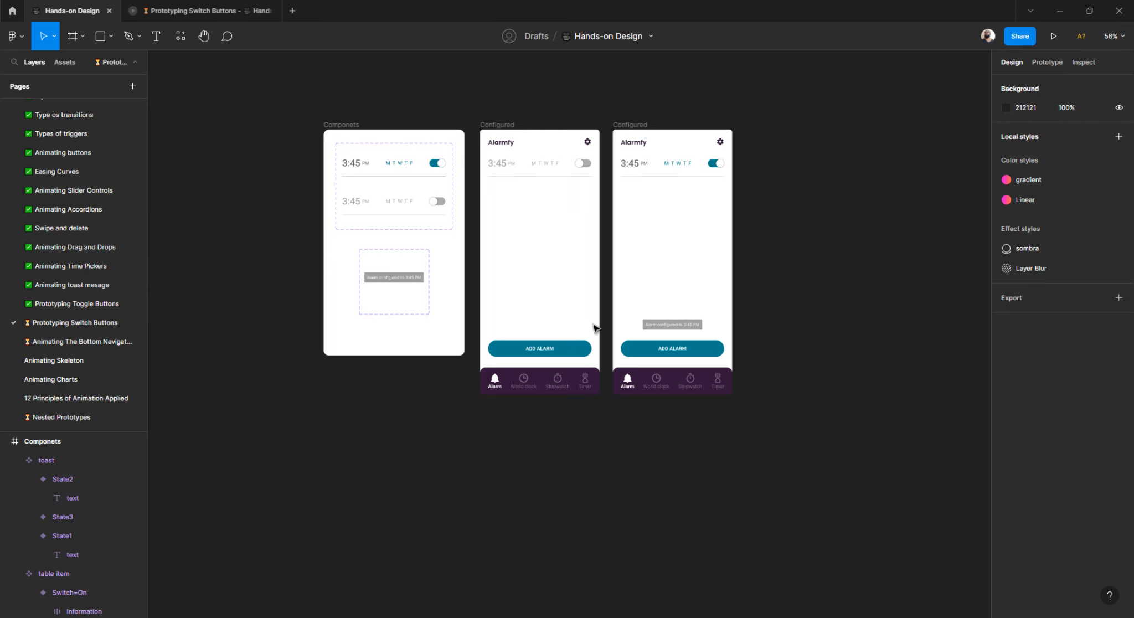
# - Stack the Componets frame and the two Configured frames vertically with auto layout, and ungroup the wrapper frame again
pyautogui.moveTo(267, 94); pyautogui.dragTo(359, 141)
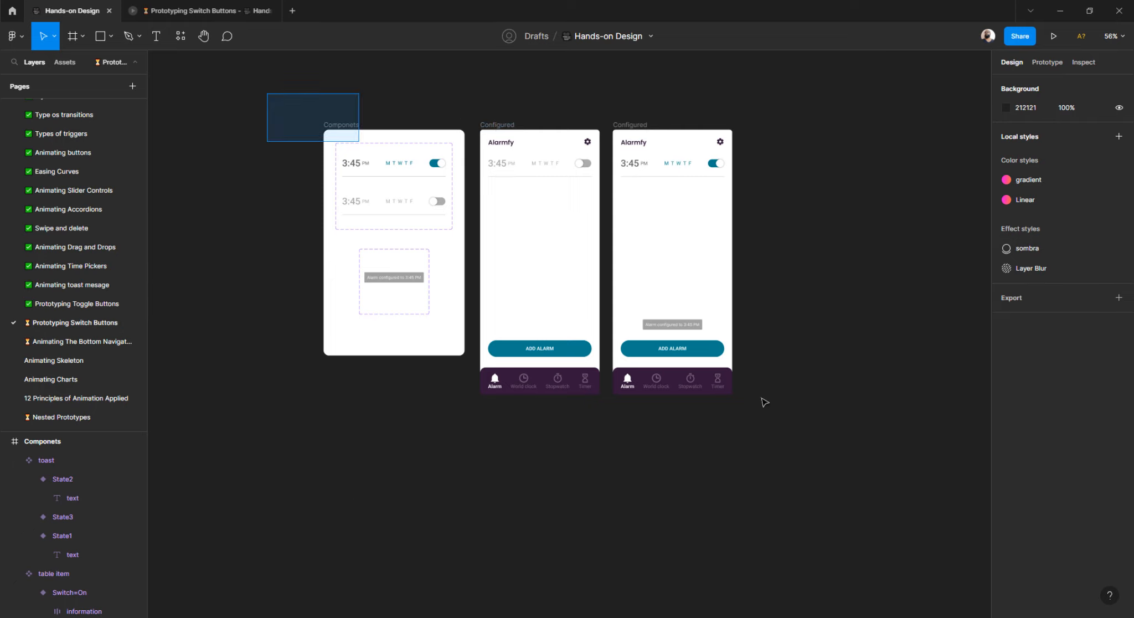
pyautogui.moveTo(765, 402); pyautogui.dragTo(832, 500)
pyautogui.hotkey('shift', 'a')
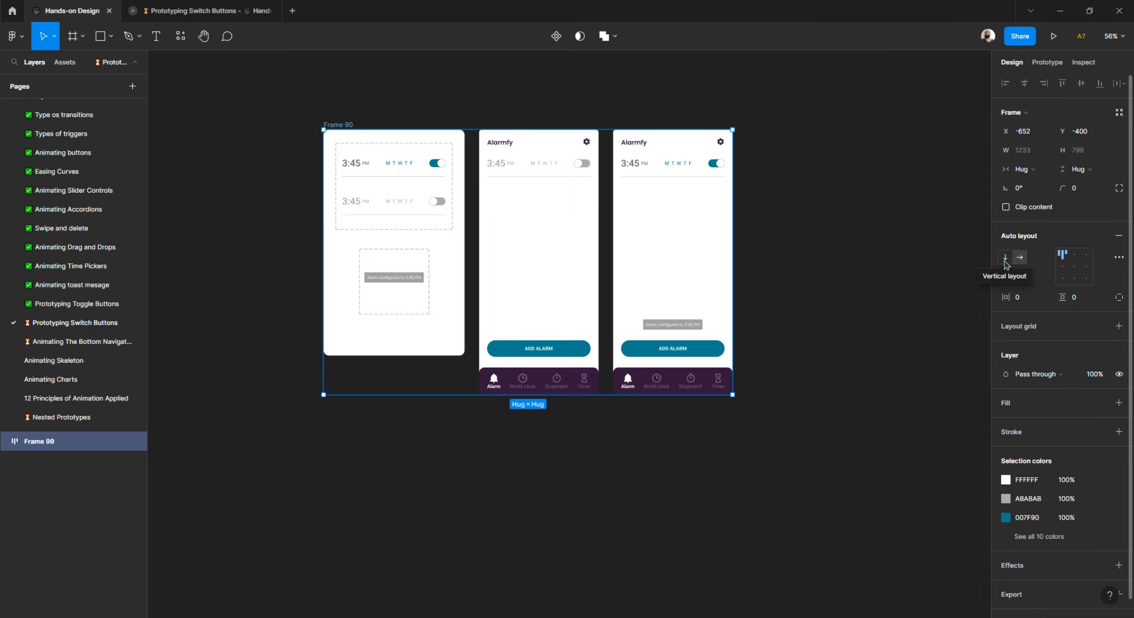
pyautogui.click(1006, 264)
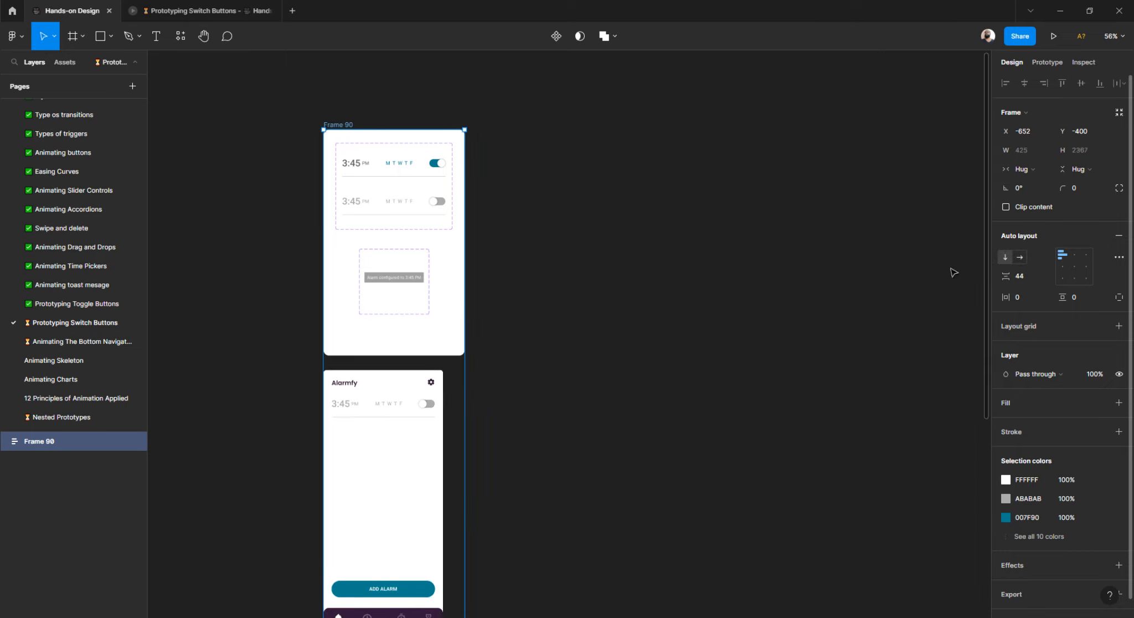
pyautogui.click(647, 302)
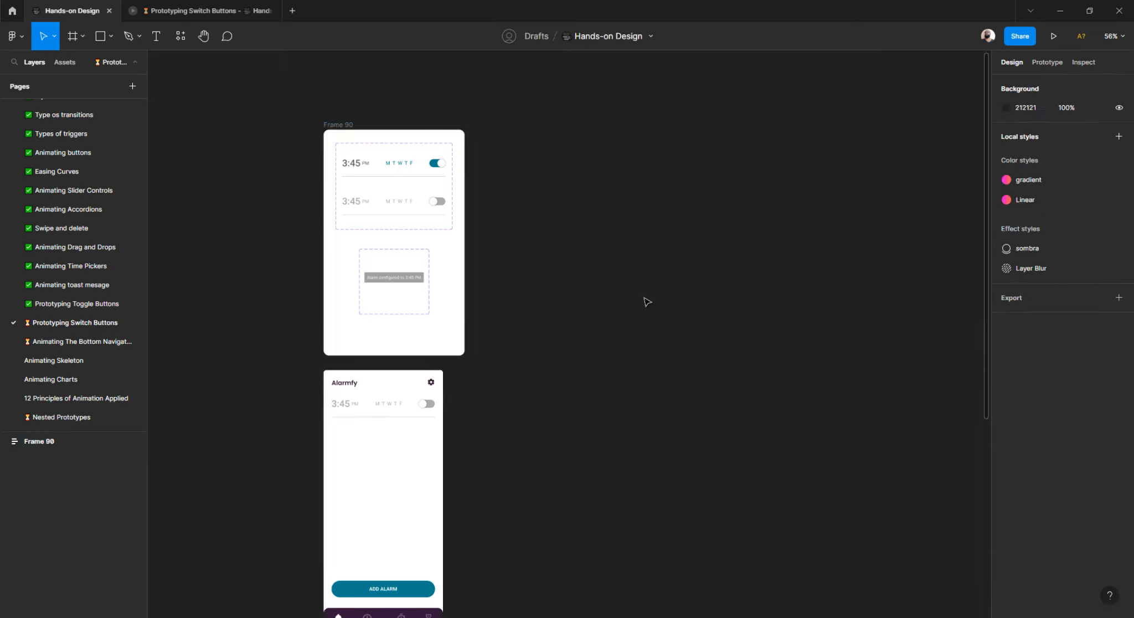
pyautogui.click(333, 125)
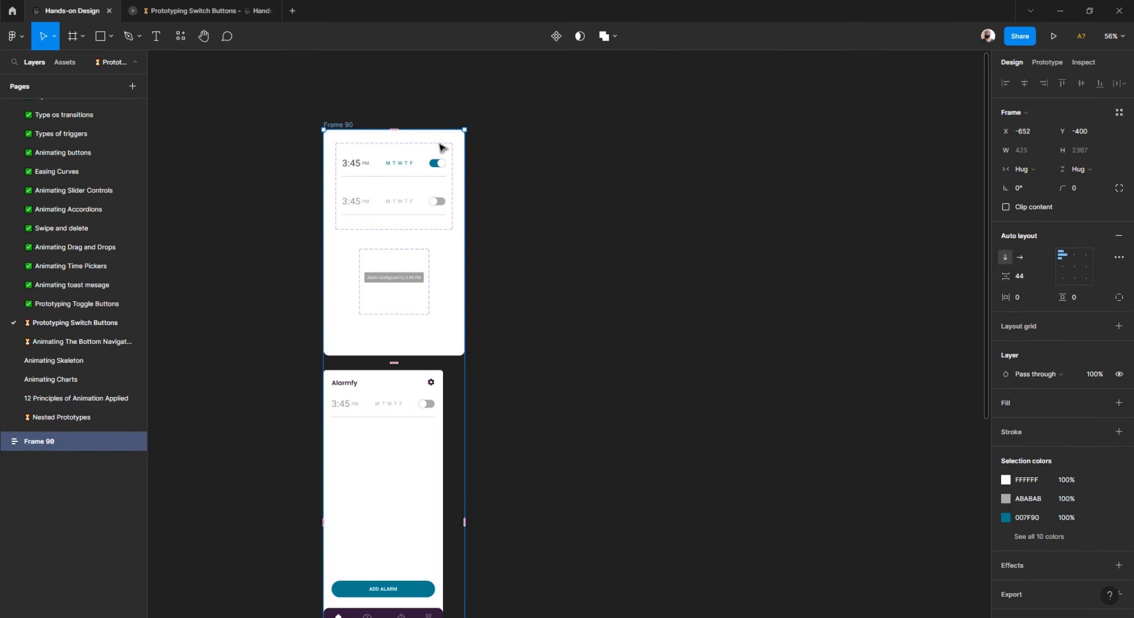
pyautogui.hotkey('ctrl', 'shift', 'g')
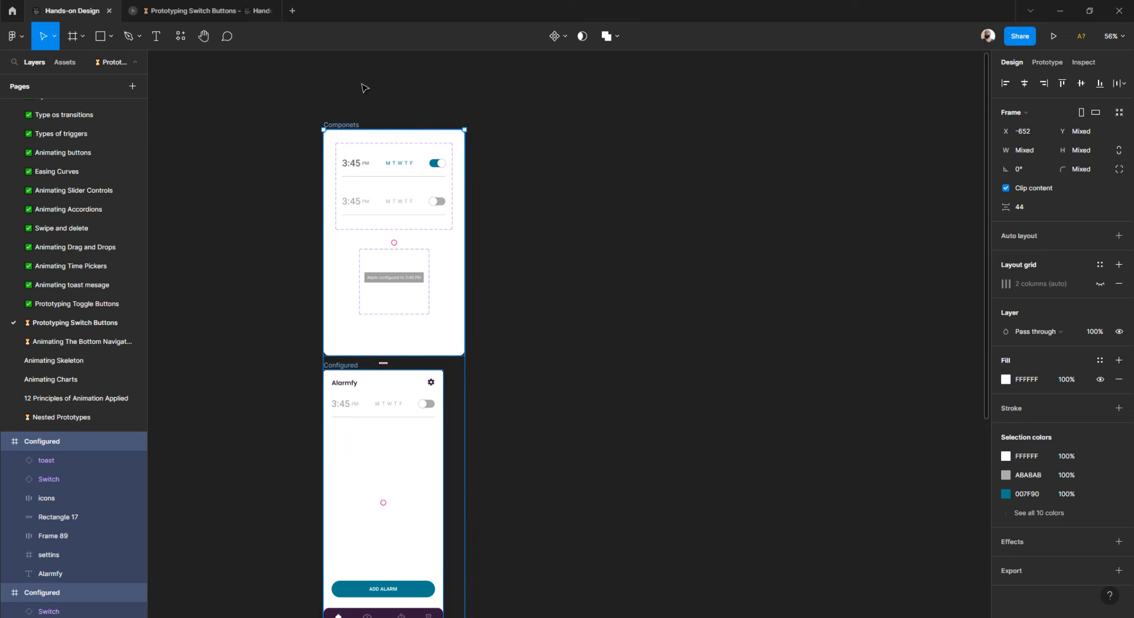
pyautogui.click(531, 256)
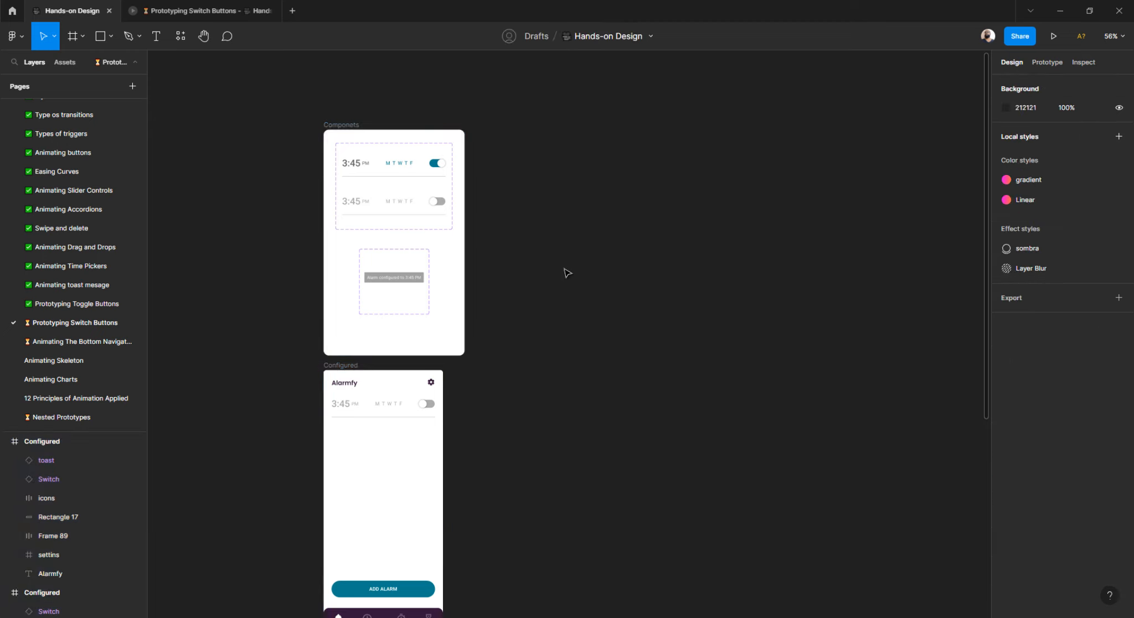
pyautogui.hotkey('ctrl', 'v')
pyautogui.click(555, 164)
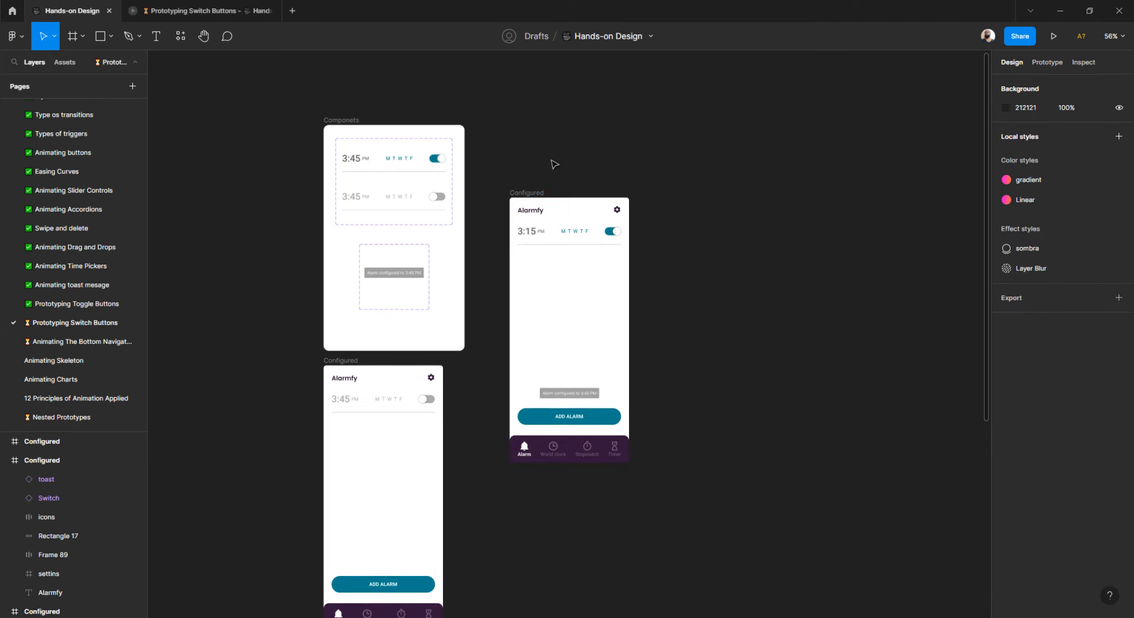
pyautogui.moveTo(527, 193); pyautogui.dragTo(491, 363)
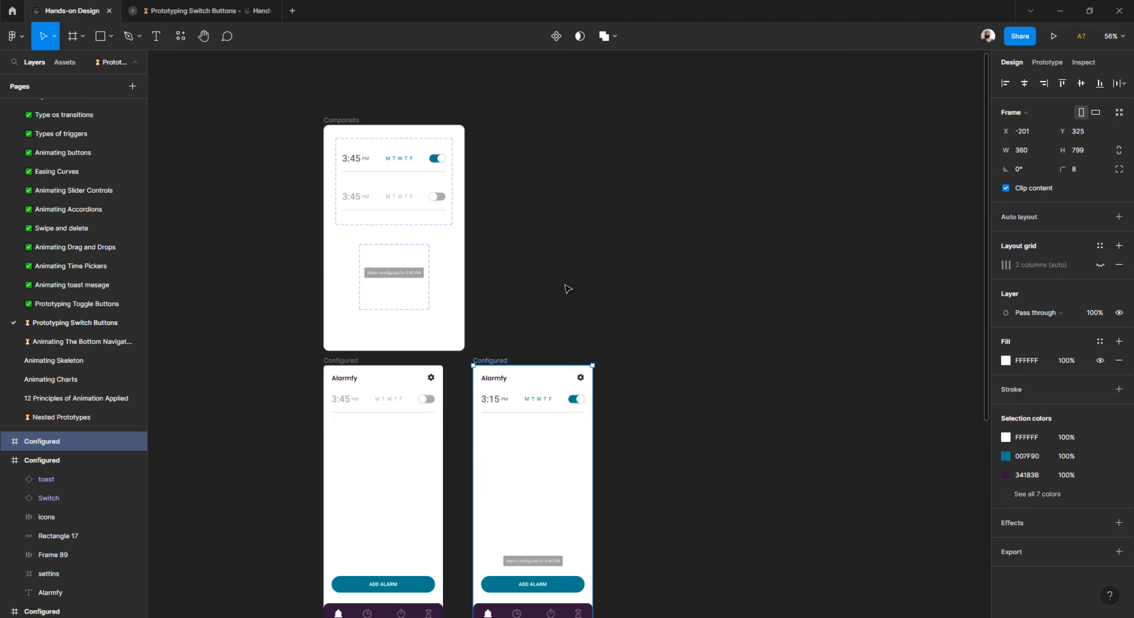
pyautogui.hotkey('ctrl', 'z')
pyautogui.hotkey('ctrl', 'z')
pyautogui.hotkey('ctrl', 'z')
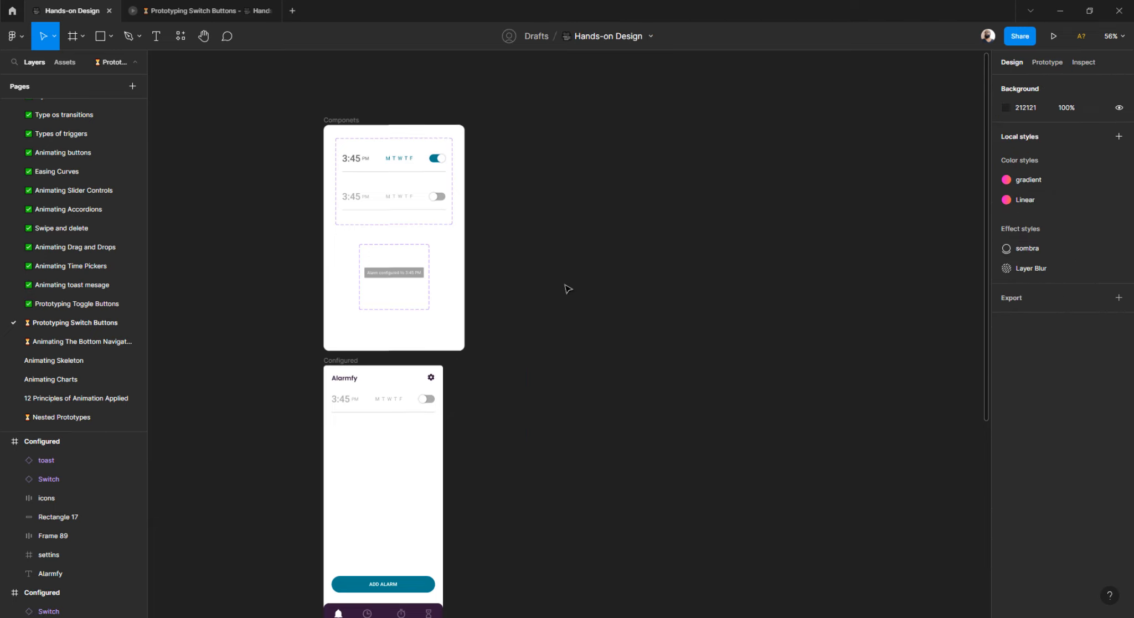
# - Set the vertical spacing between the Componets frame and the two Configured frames to 260
pyautogui.scroll(-5, 568, 288)
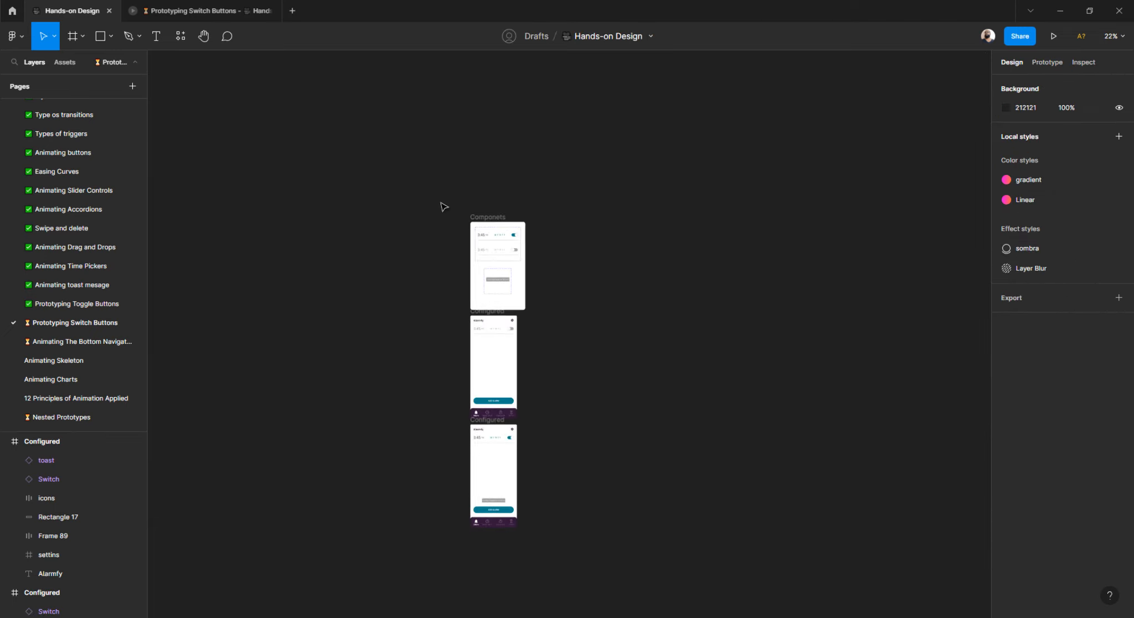
pyautogui.moveTo(399, 152); pyautogui.dragTo(727, 610)
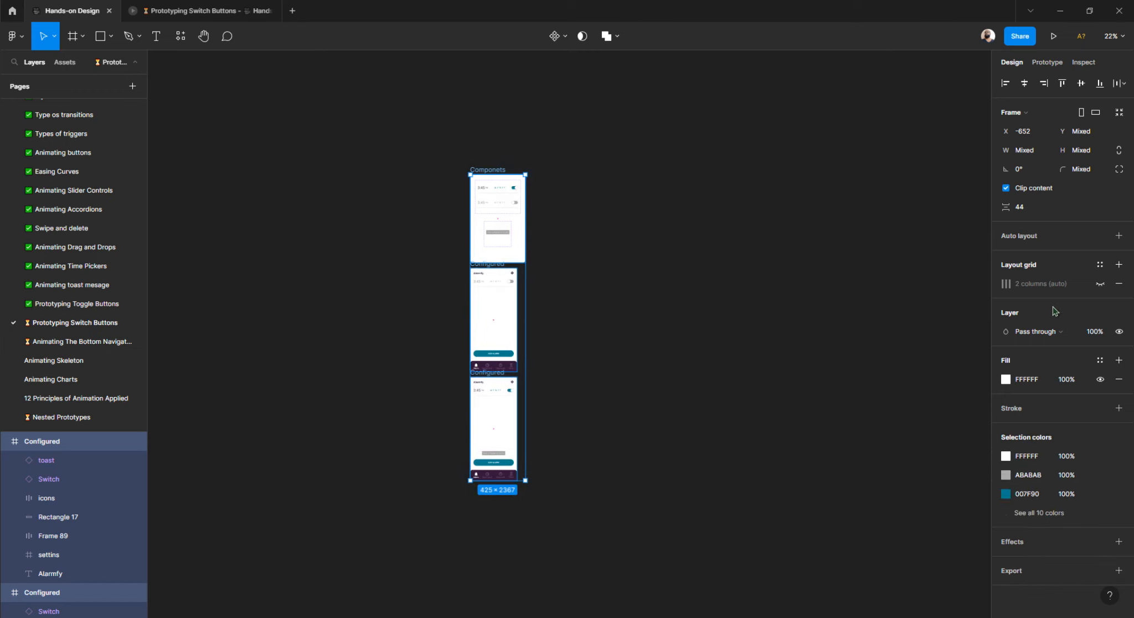
pyautogui.click(1048, 214)
pyautogui.hotkey('shift', 'Up')
pyautogui.hotkey('shift', 'Up')
pyautogui.hotkey('shift', 'Up')
pyautogui.hotkey('shift', 'Up')
pyautogui.hotkey('shift', 'Up')
pyautogui.hotkey('shift', 'Up')
pyautogui.hotkey('shift', 'Up')
pyautogui.hotkey('shift', 'Up')
pyautogui.hotkey('shift', 'Up')
pyautogui.hotkey('shift', 'Up')
pyautogui.hotkey('shift', 'Up')
pyautogui.hotkey('shift', 'Up')
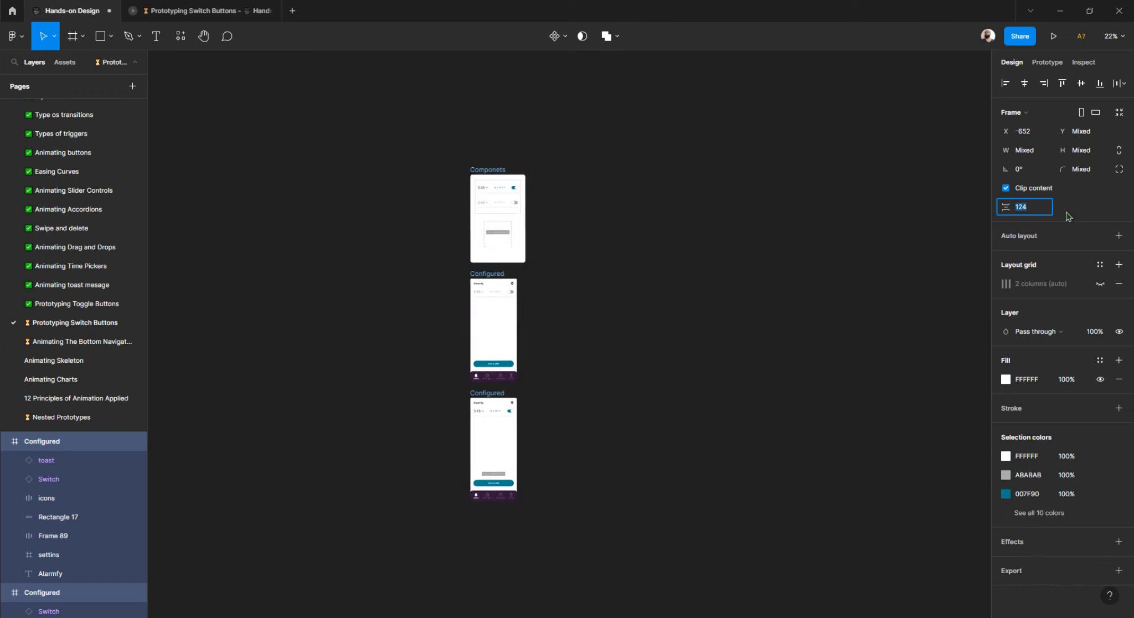
pyautogui.hotkey('shift', 'Up')
pyautogui.hotkey('shift', 'Up')
pyautogui.hotkey('shift', 'Up')
pyautogui.hotkey('shift', 'Up')
pyautogui.hotkey('shift', 'Up')
pyautogui.hotkey('shift', 'Up')
pyautogui.hotkey('shift', 'Up')
pyautogui.hotkey('shift', 'Up')
pyautogui.hotkey('shift', 'Up')
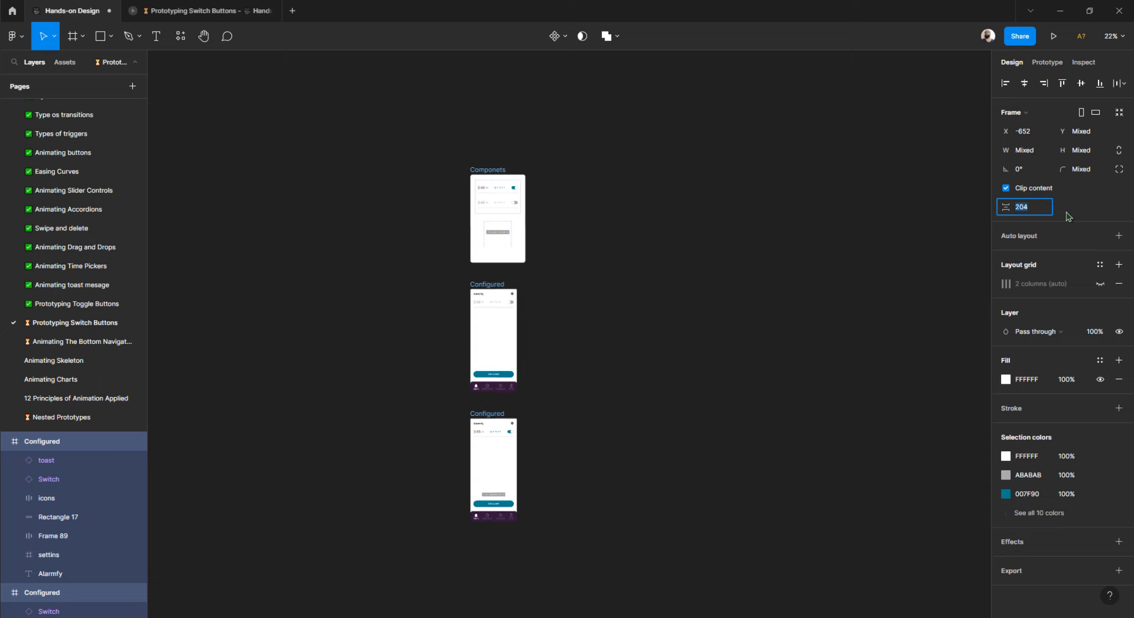
pyautogui.hotkey('shift', 'Up')
pyautogui.hotkey('shift', 'Up')
pyautogui.hotkey('shift', 'Up')
pyautogui.hotkey('shift', 'Up')
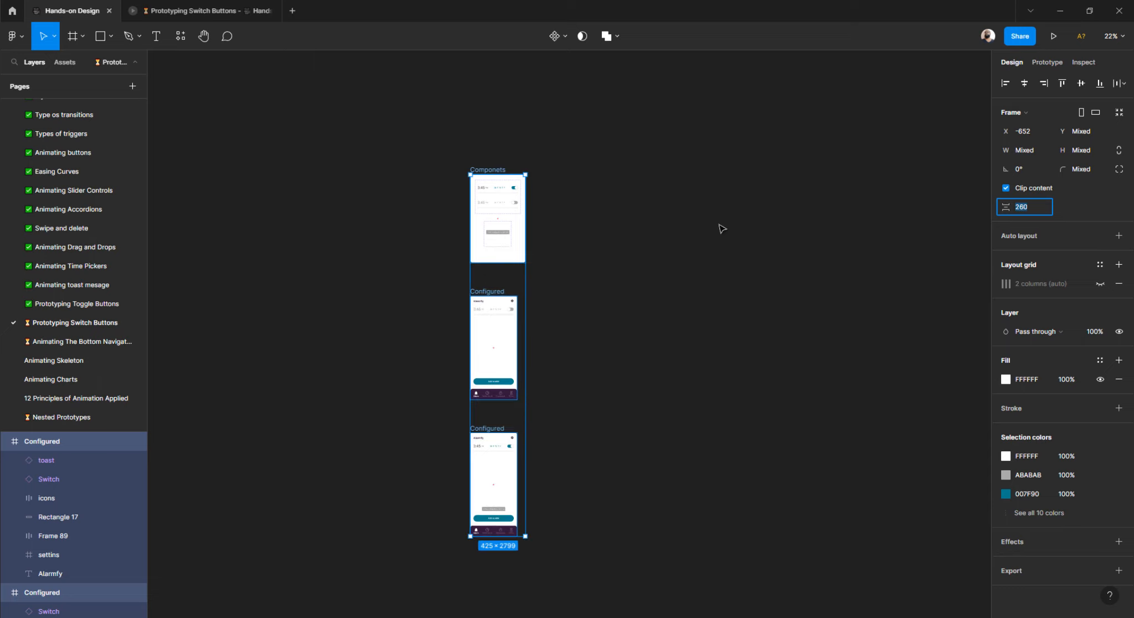
# - Paste the copied 3:15 PM Configured frame and place it beside the switched-off 3:45 PM frame, aligned with its upper edge
pyautogui.click(674, 240)
pyautogui.hotkey('ctrl', 'v')
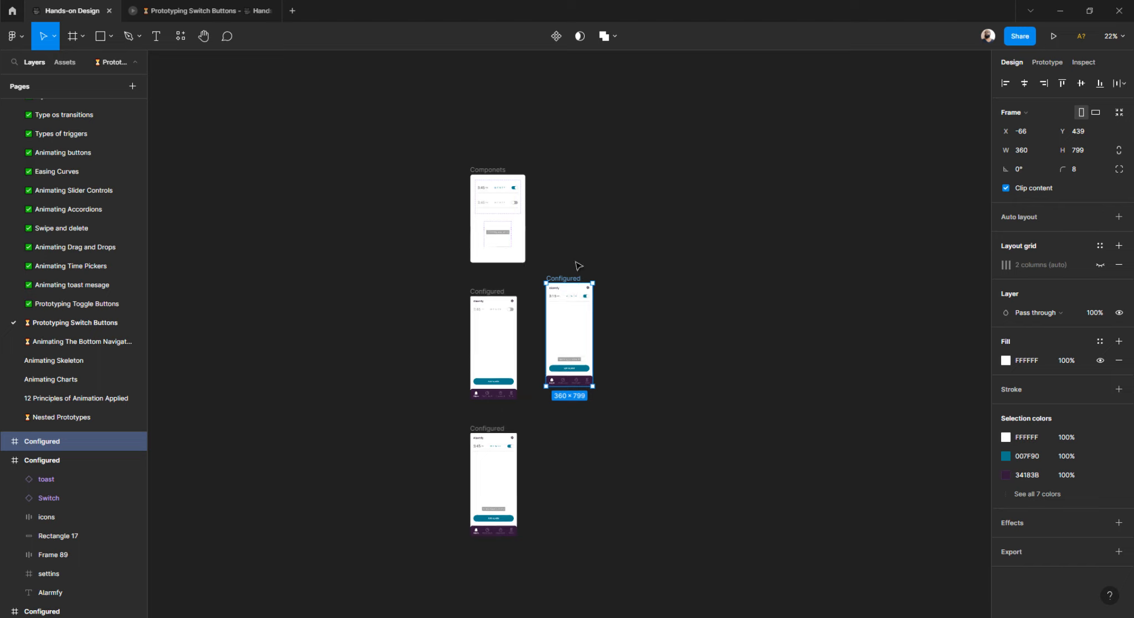
pyautogui.scroll(3, 526, 272)
pyautogui.scroll(-1, 592, 231)
pyautogui.scroll(4, 592, 232)
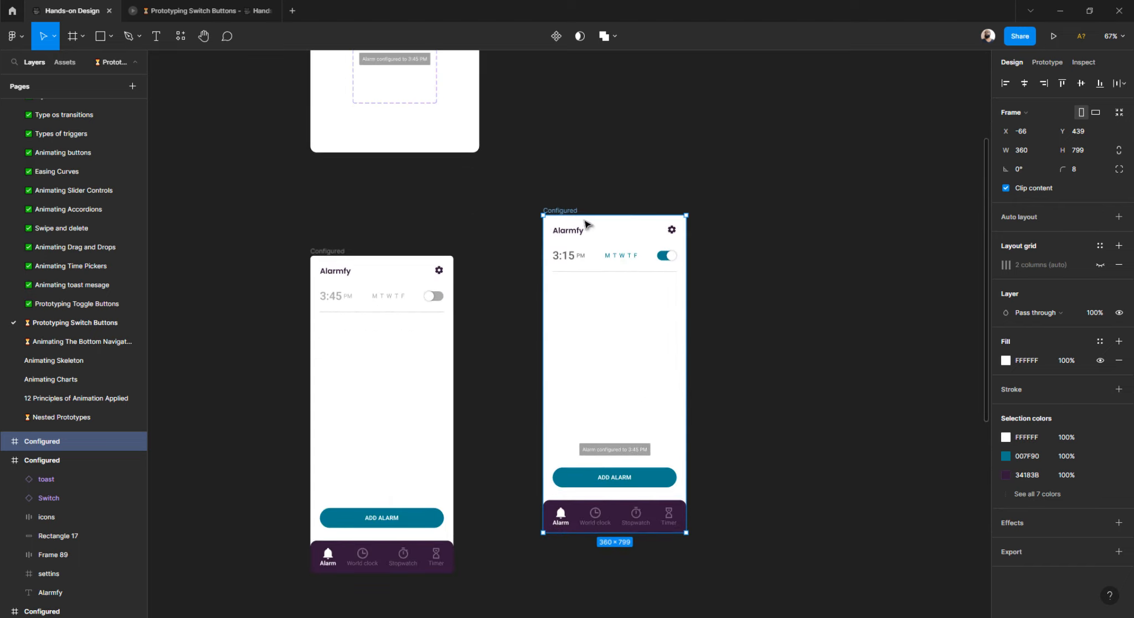
pyautogui.click(572, 190)
pyautogui.moveTo(563, 213); pyautogui.dragTo(498, 254)
pyautogui.scroll(3, 439, 270)
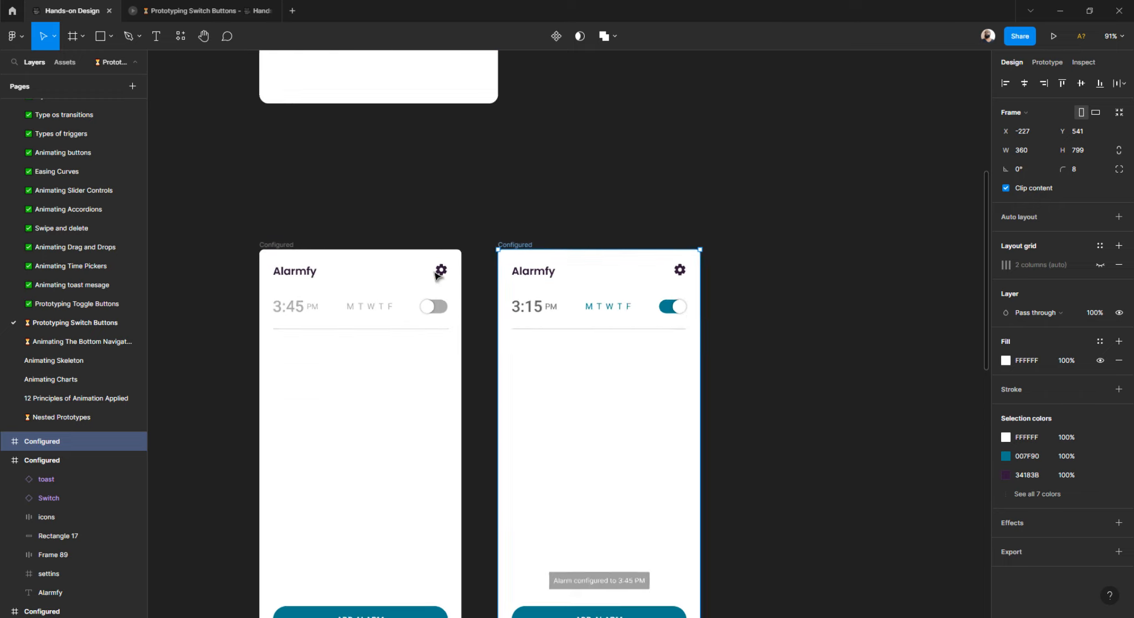
pyautogui.scroll(-1, 442, 271)
pyautogui.scroll(-2, 457, 262)
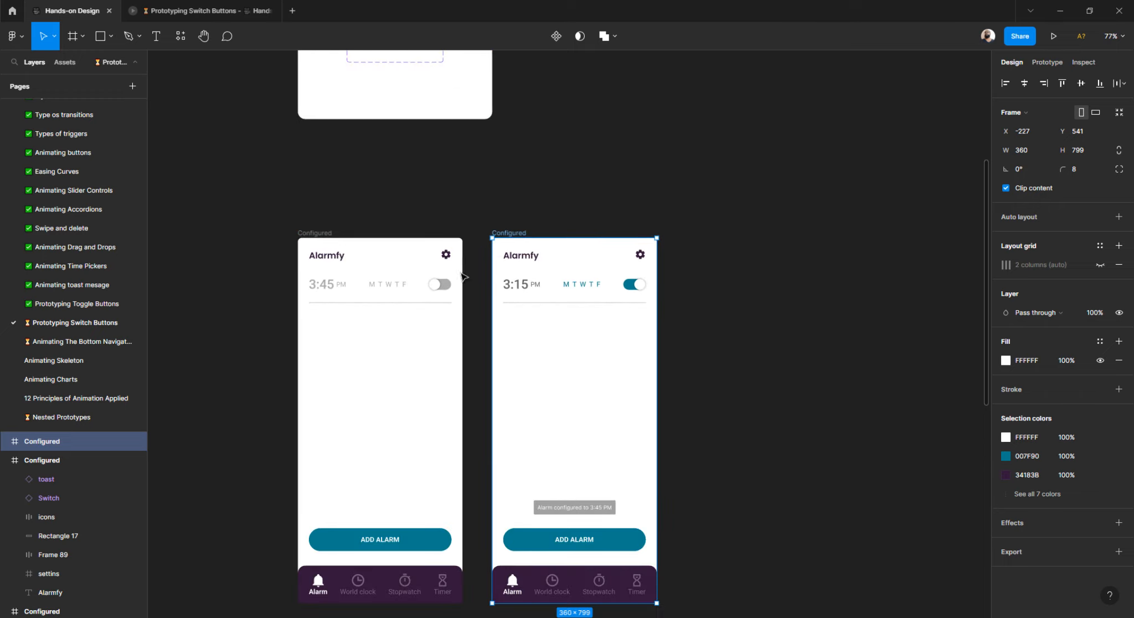
pyautogui.click(716, 381)
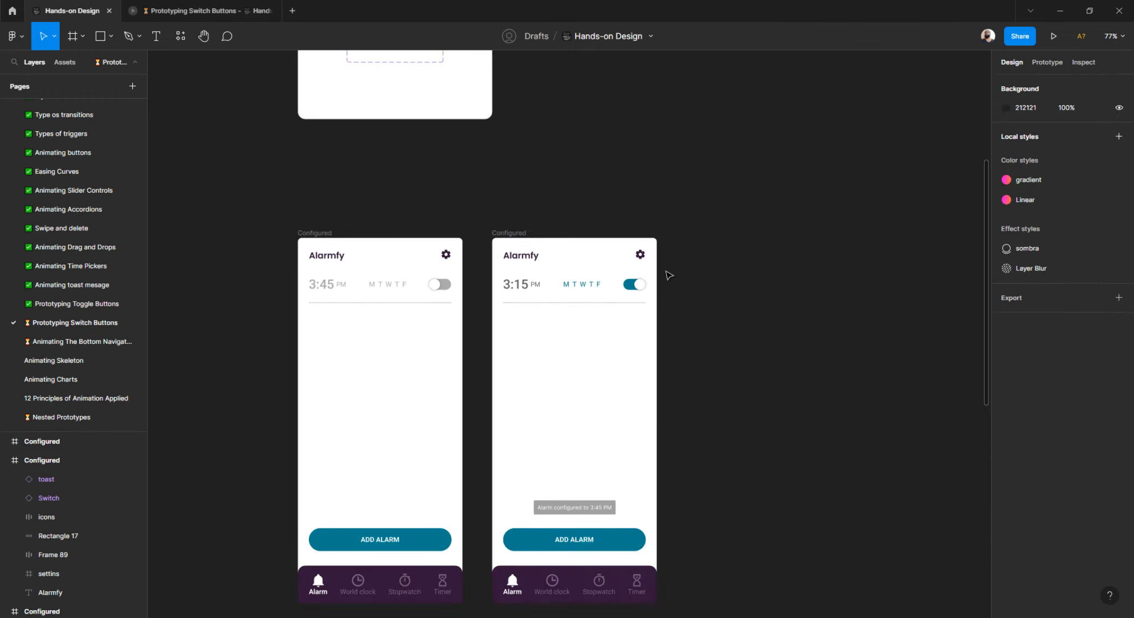
# - Draw a frame of about 416 × 326 beside the 3:15 PM Configured frame and set its corner radius to 16
pyautogui.scroll(-3, 522, 257)
pyautogui.scroll(3, 521, 259)
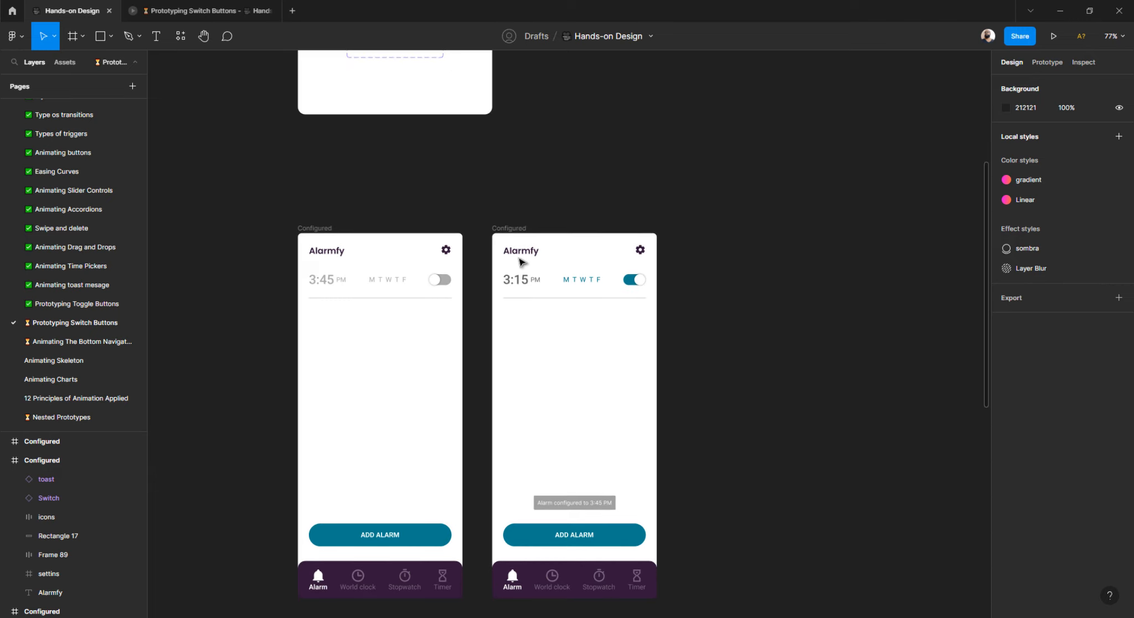
pyautogui.hscroll(1, 535, 272)
pyautogui.press('f')
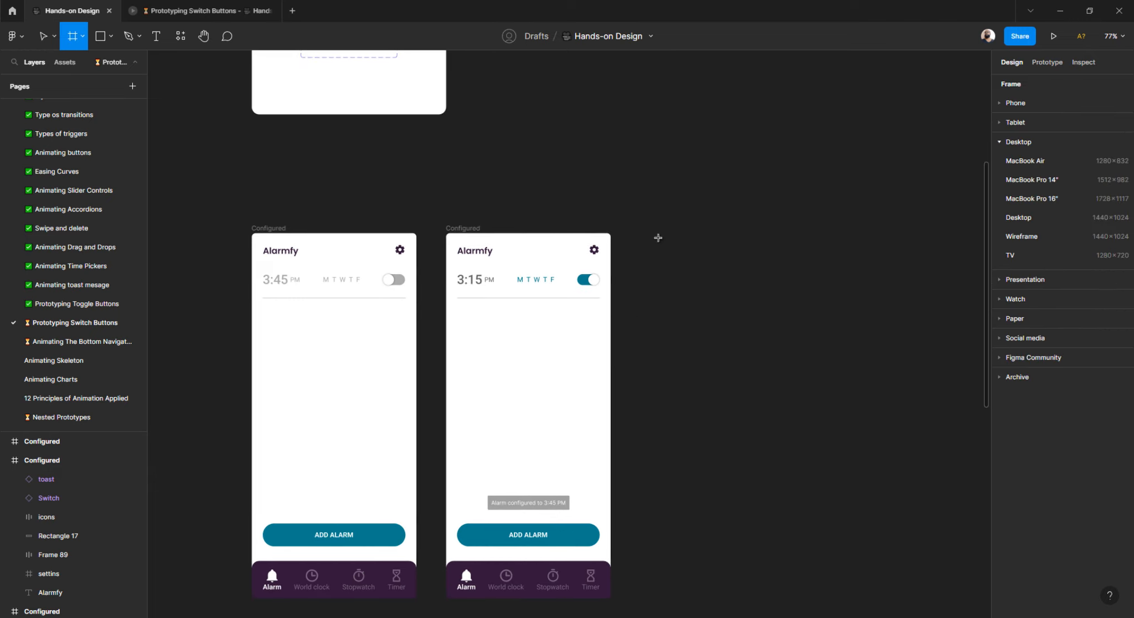
pyautogui.moveTo(654, 233); pyautogui.dragTo(844, 382)
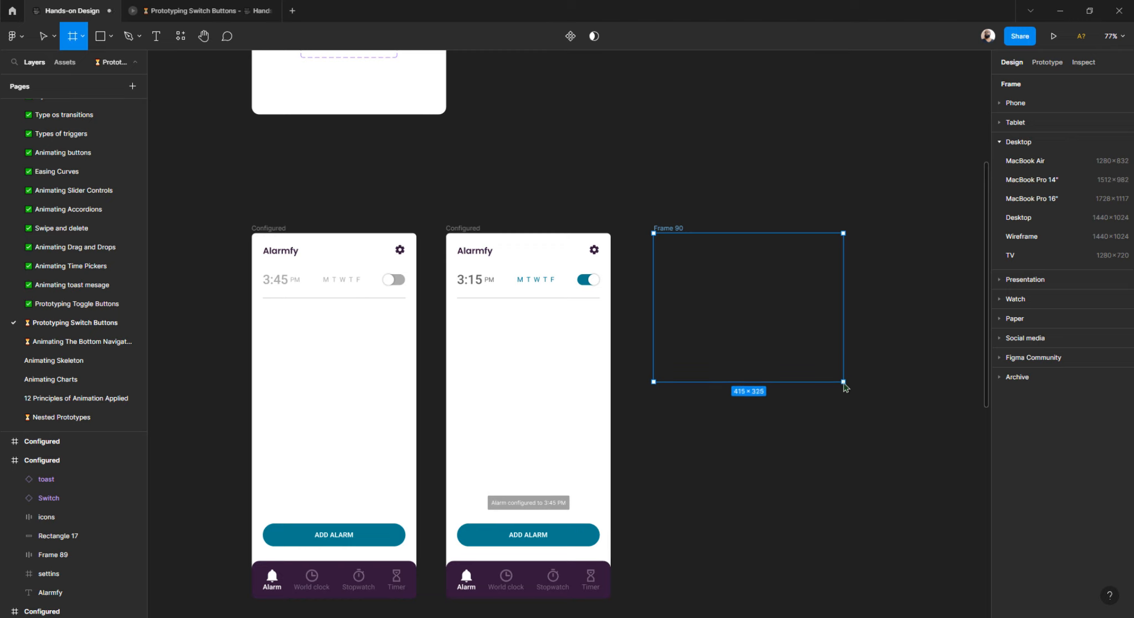
pyautogui.click(1090, 173)
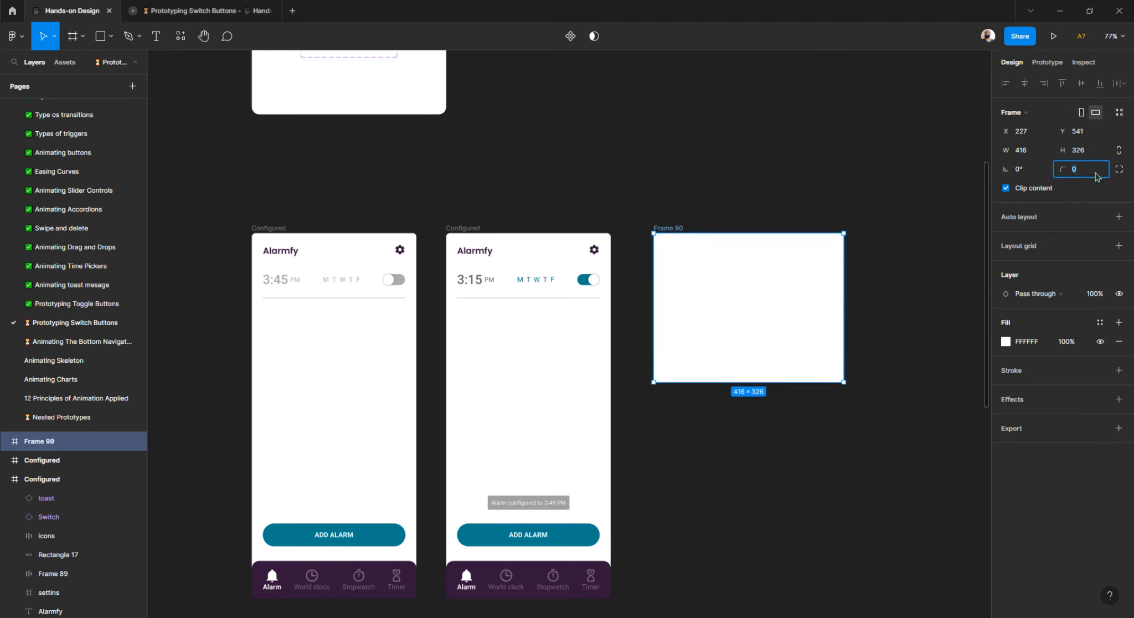
pyautogui.press('Return')
# - Rename the new empty frame as Components
pyautogui.doubleClick(41, 441)
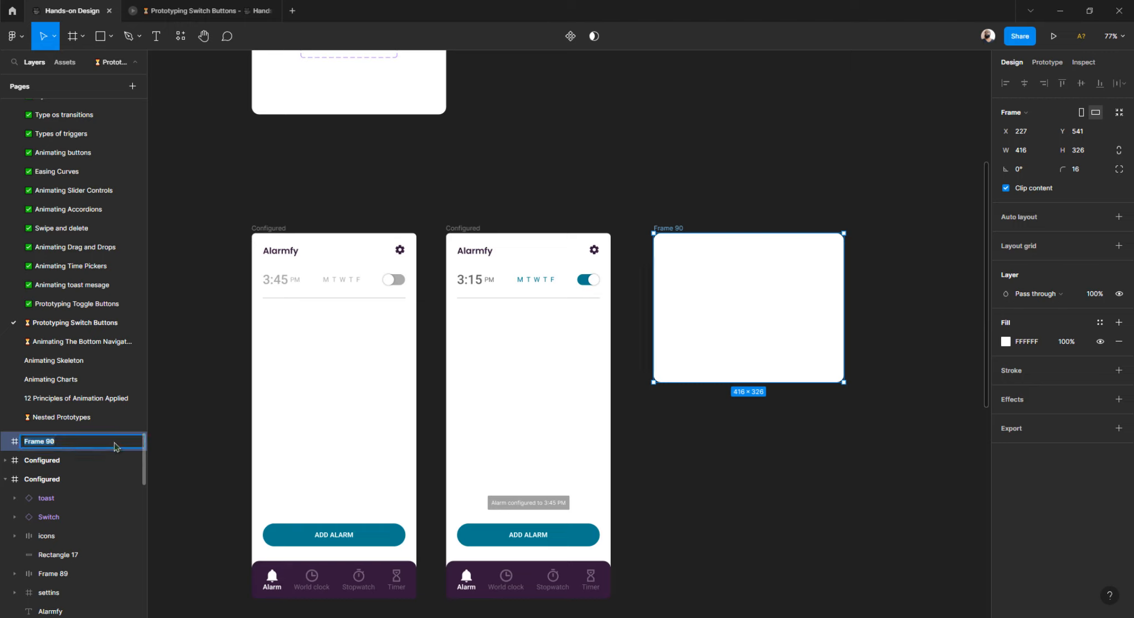
pyautogui.write('cO')
pyautogui.press('Return')
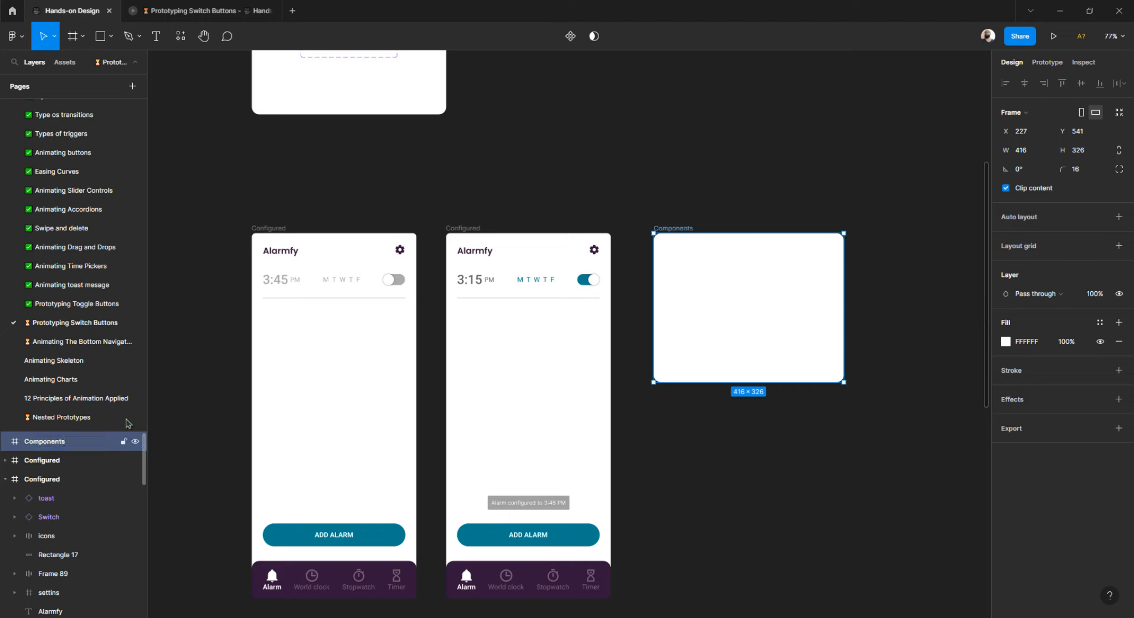
# - Move the 3:15 PM table item into the Components frame, centred horizontally, and extend the frame's height to about 522
pyautogui.click(595, 179)
pyautogui.moveTo(510, 278); pyautogui.dragTo(702, 269)
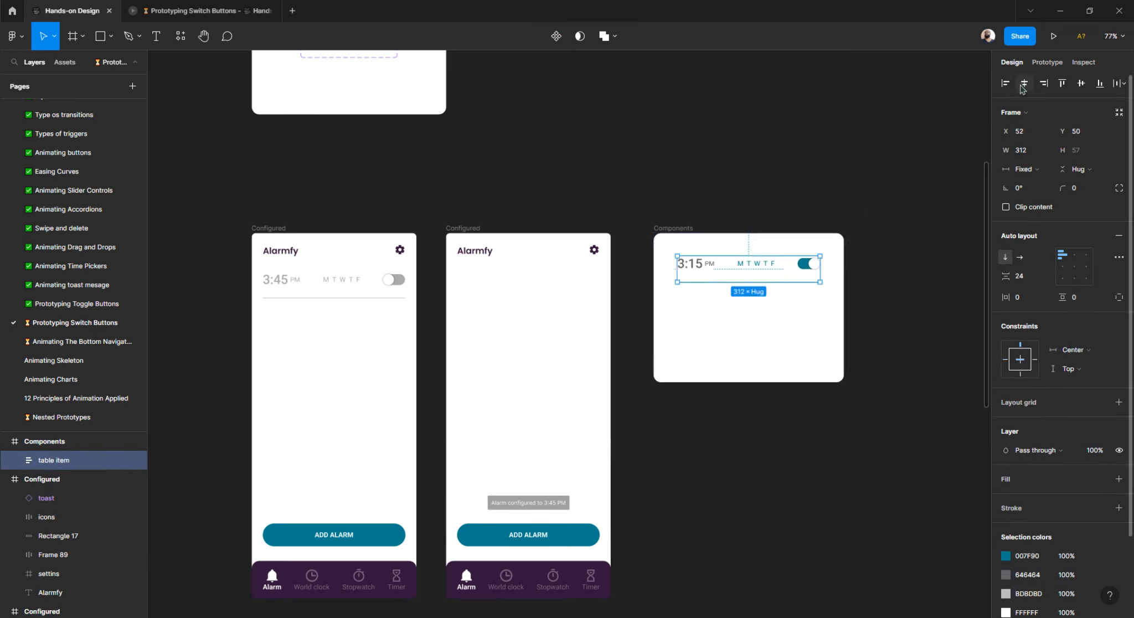
pyautogui.click(699, 219)
pyautogui.click(684, 228)
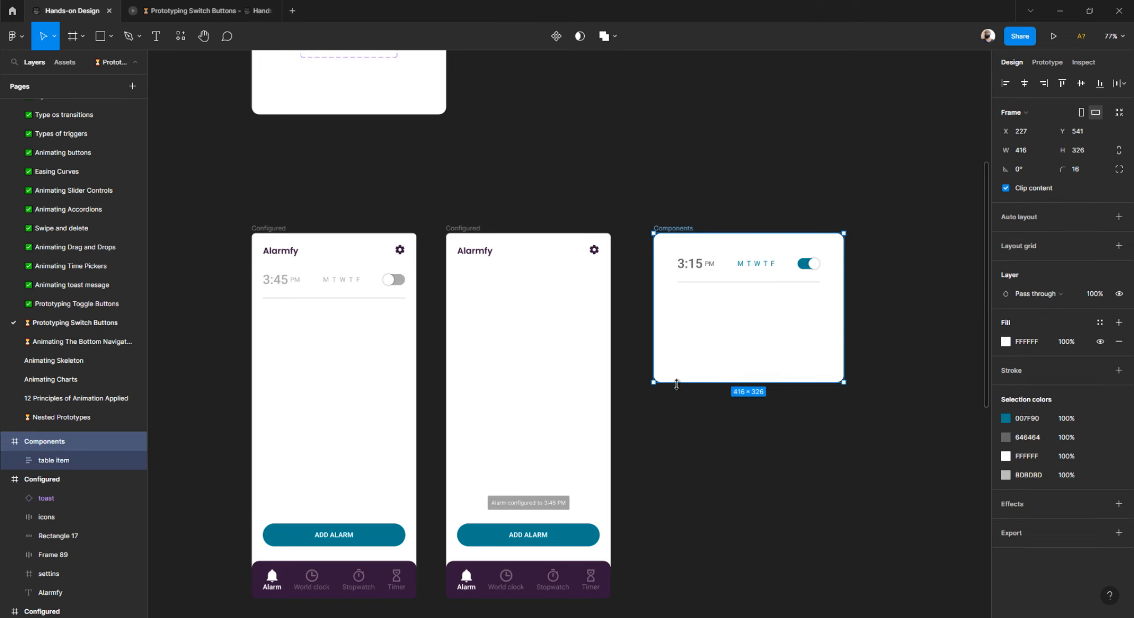
pyautogui.moveTo(677, 382); pyautogui.dragTo(687, 471)
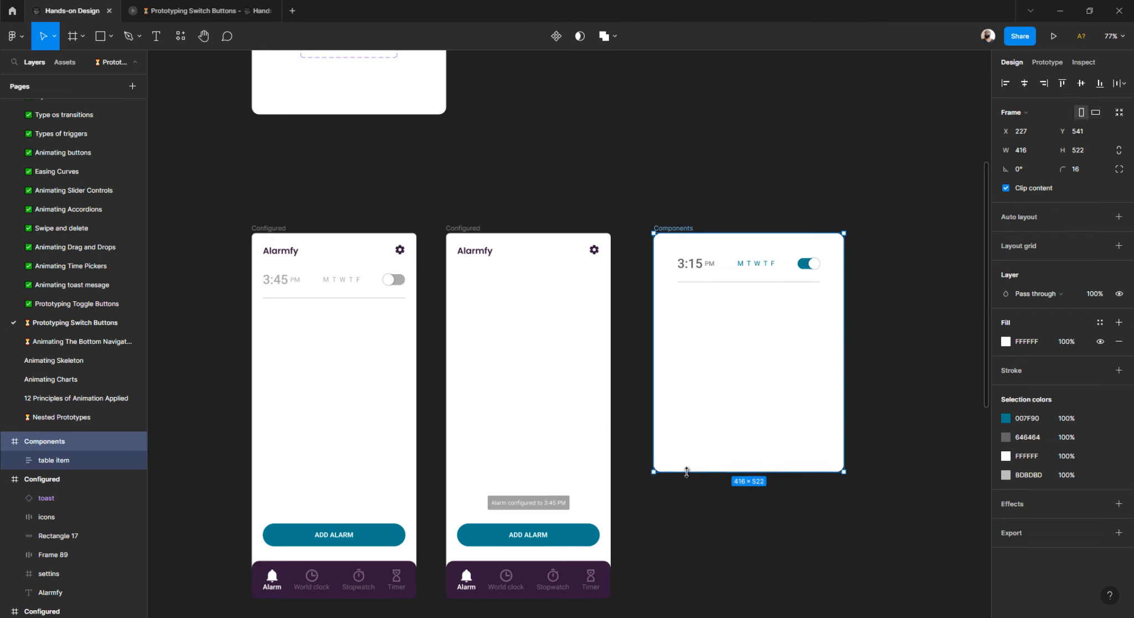
# - Move the "Alarm configured to 3:45 PM" toast into the Components frame below the table item and detach its instance
pyautogui.click(526, 504)
pyautogui.moveTo(613, 420); pyautogui.dragTo(738, 395)
pyautogui.click(739, 366)
pyautogui.click(704, 268)
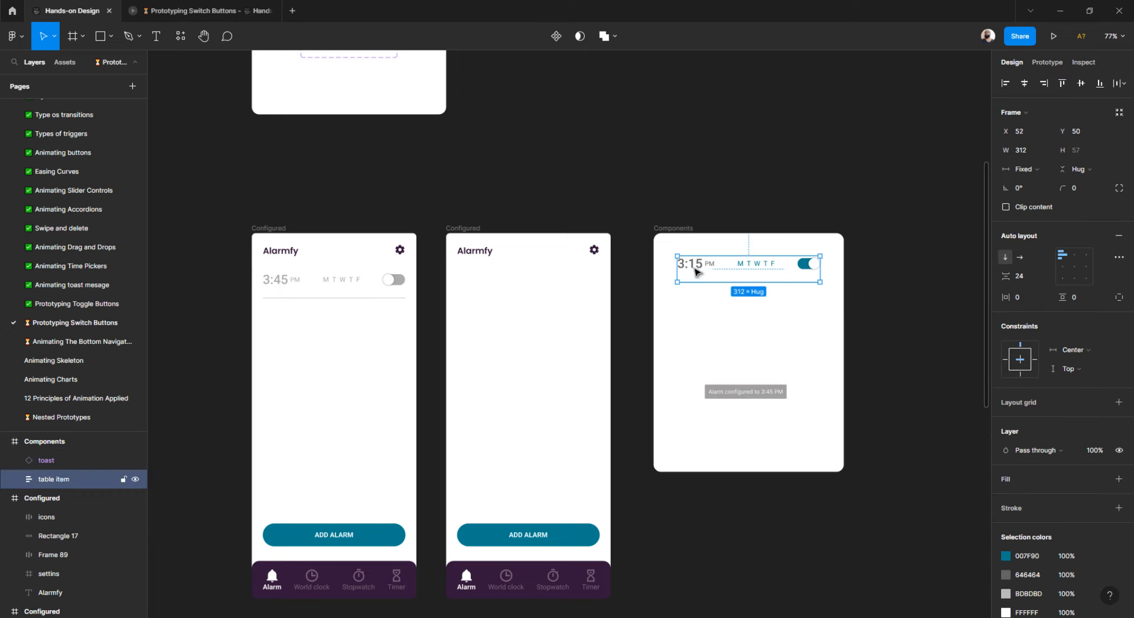
pyautogui.click(731, 397)
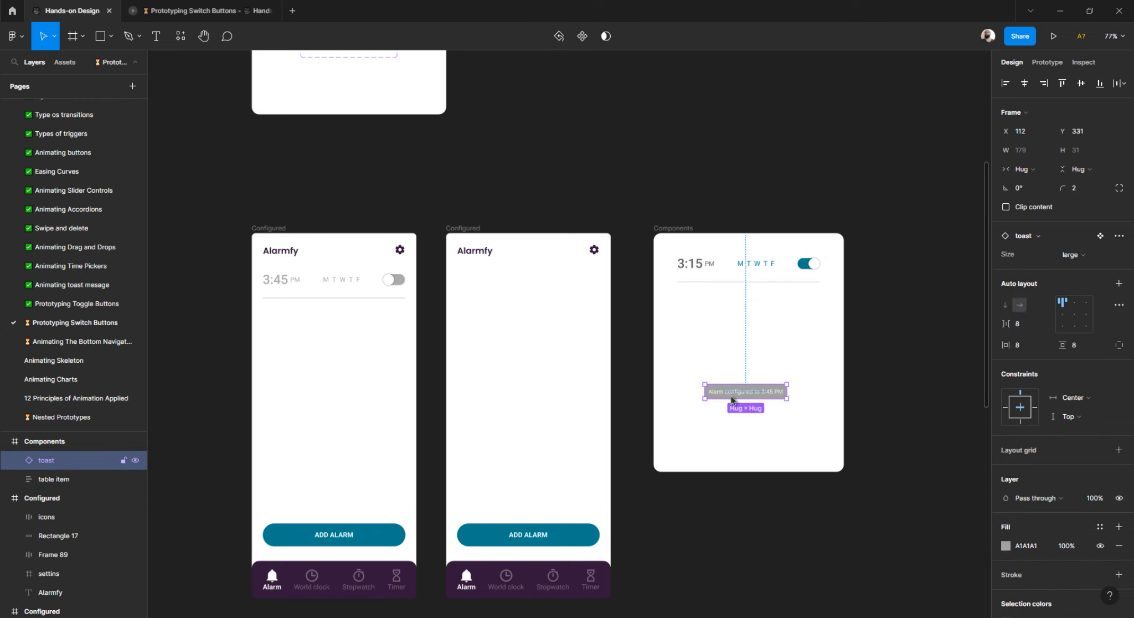
pyautogui.rightClick(731, 399)
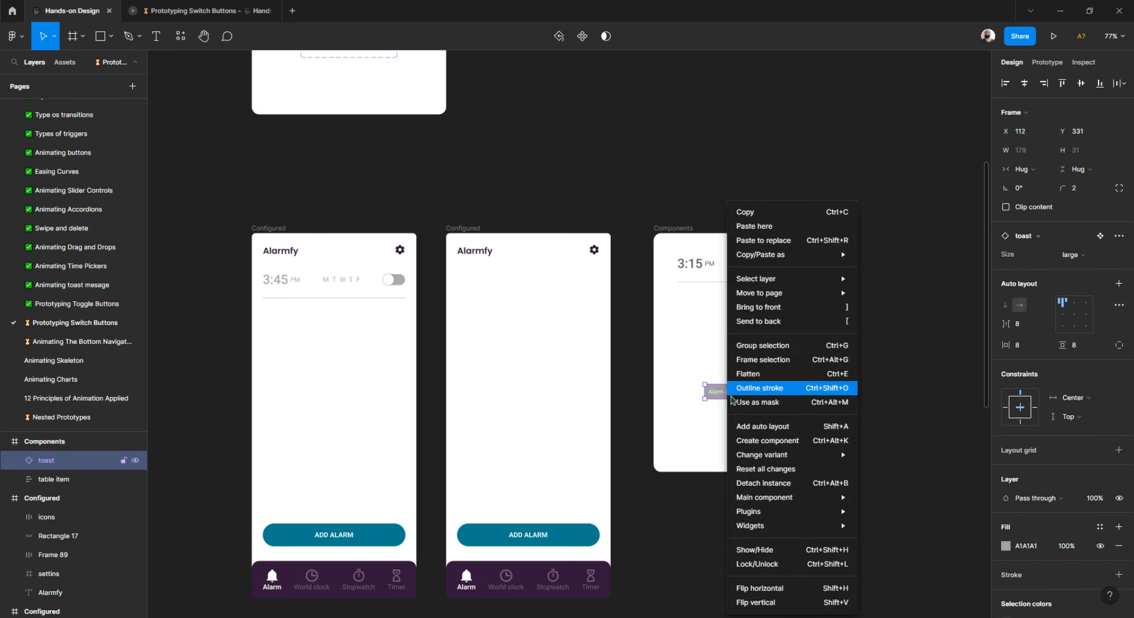
pyautogui.click(764, 483)
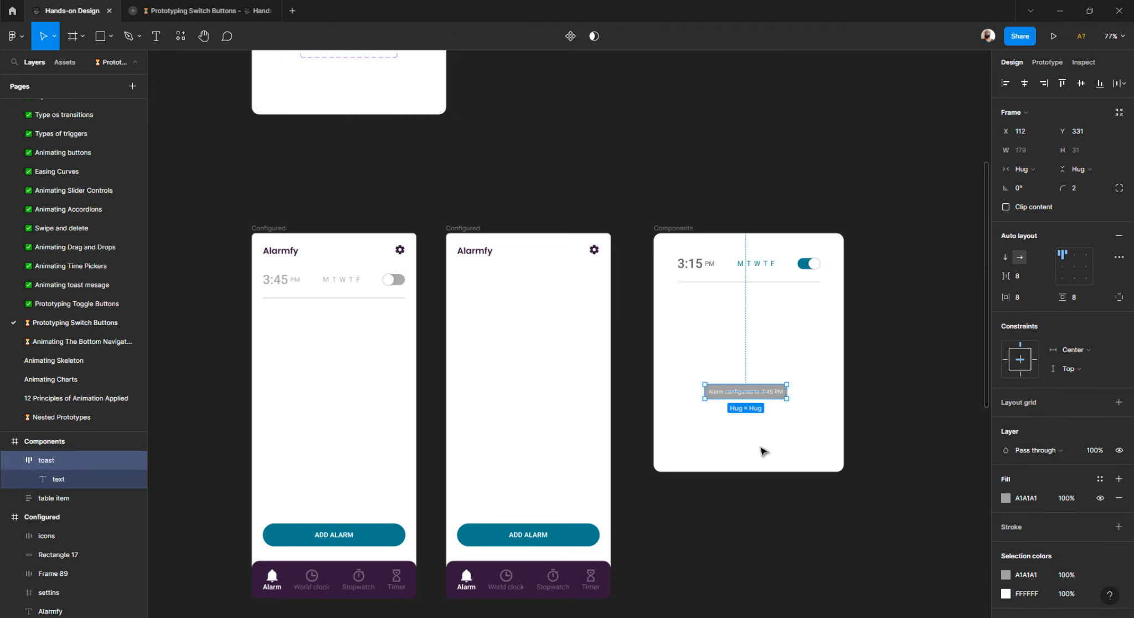
pyautogui.click(762, 450)
# - Duplicate the 3:15 PM table item directly below the original in the Components frame, at about Y 156
pyautogui.scroll(3, 712, 280)
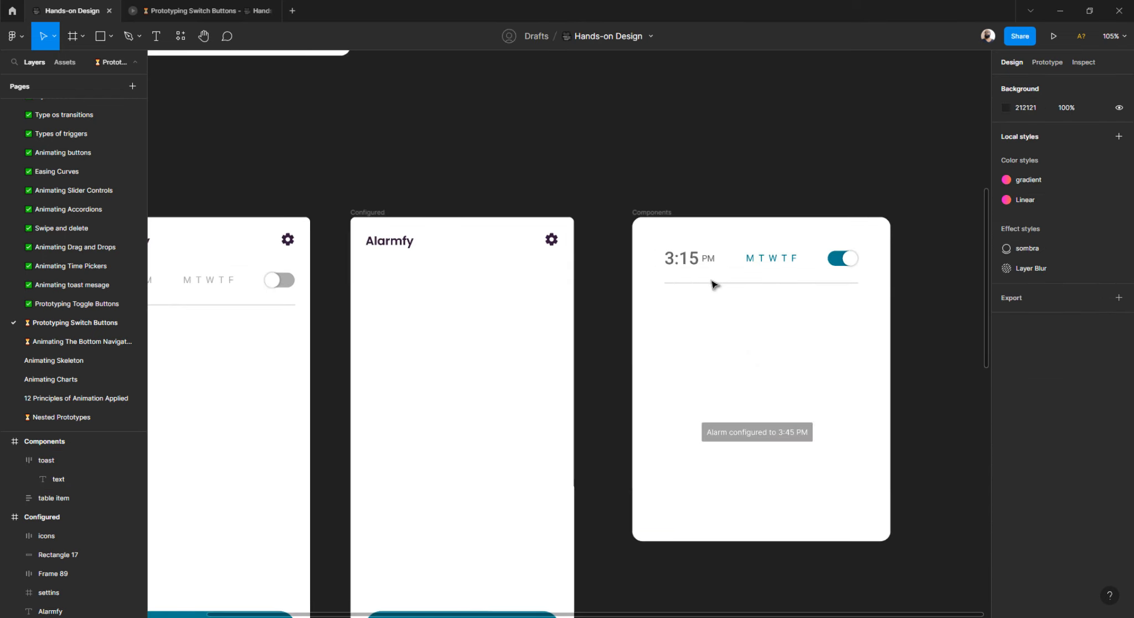
pyautogui.hscroll(1, 710, 280)
pyautogui.click(669, 266)
pyautogui.keyDown('alt'); pyautogui.moveTo(652, 265); pyautogui.dragTo(654, 333); pyautogui.keyUp('alt')
pyautogui.scroll(5, 667, 294)
pyautogui.hscroll(2, 662, 289)
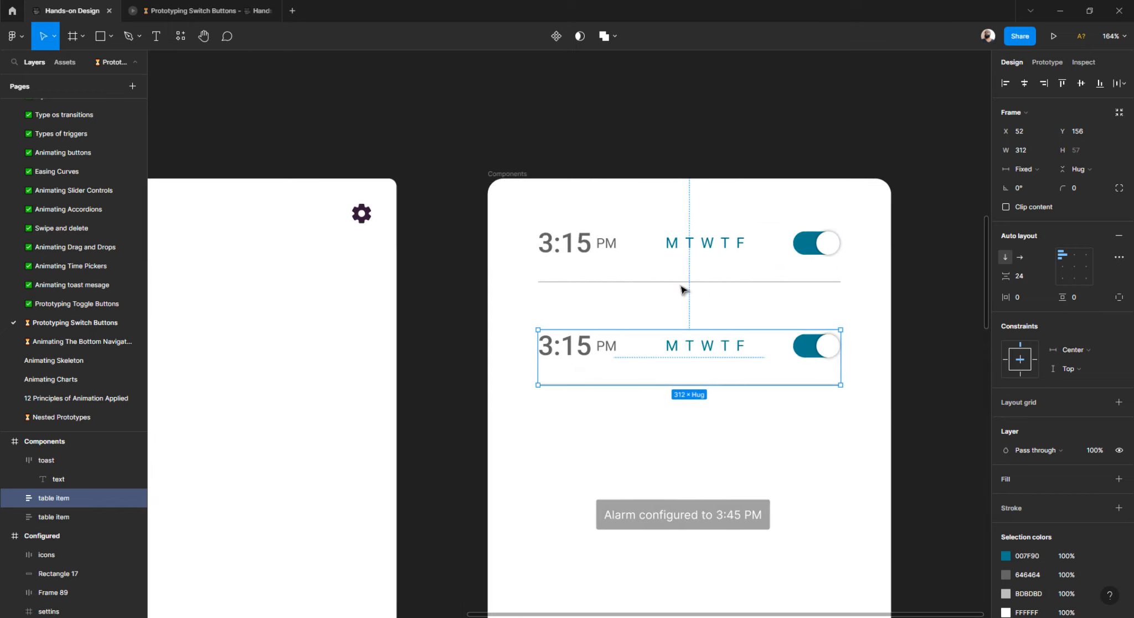
# - Recolor the weekday letters of the upper 3:15 PM table item to A1A1A1, sampled from the toast's grey background
pyautogui.scroll(-5, 663, 288)
pyautogui.hscroll(-2, 590, 301)
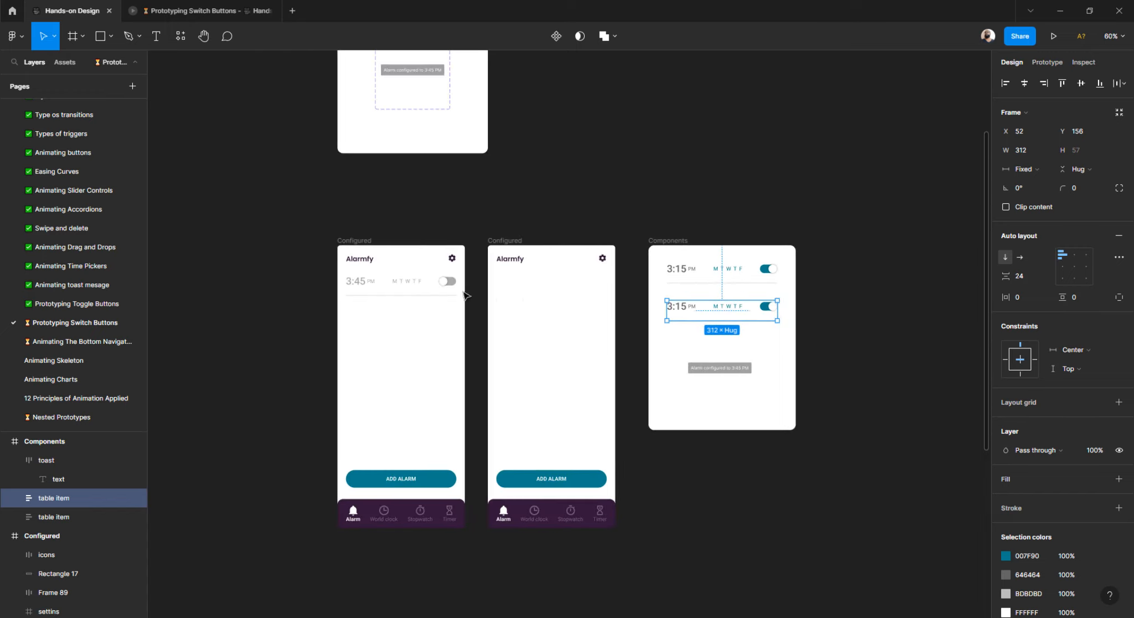
pyautogui.scroll(3, 359, 283)
pyautogui.scroll(3, 359, 282)
pyautogui.hscroll(4, 540, 305)
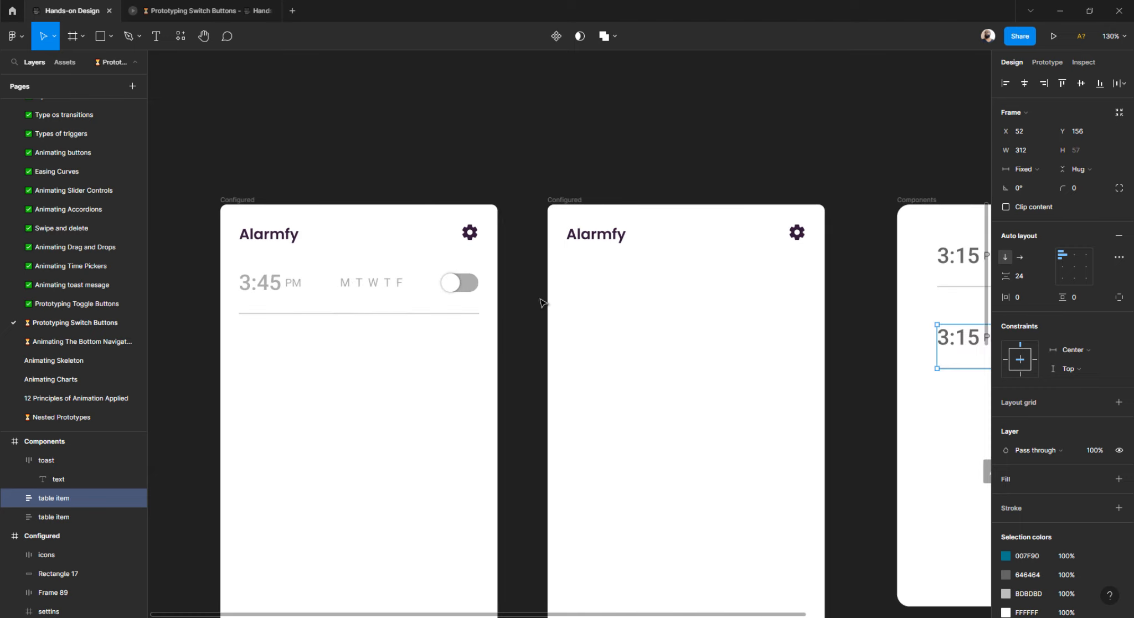
pyautogui.hscroll(4, 609, 288)
pyautogui.scroll(3, 677, 255)
pyautogui.click(677, 252)
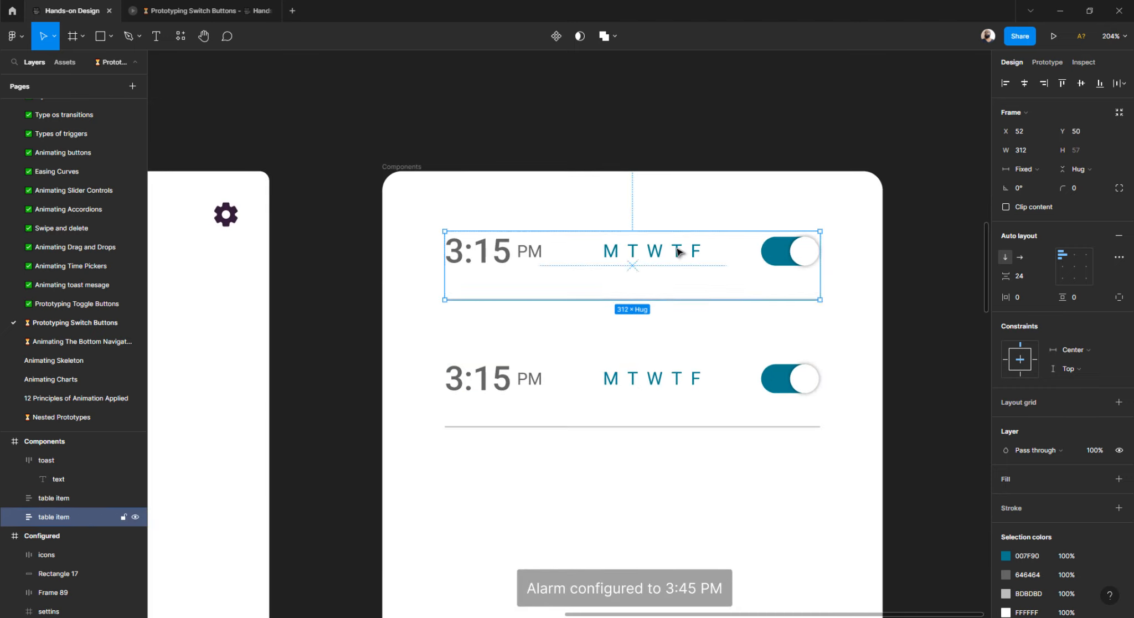
pyautogui.doubleClick(677, 252)
pyautogui.doubleClick(677, 252)
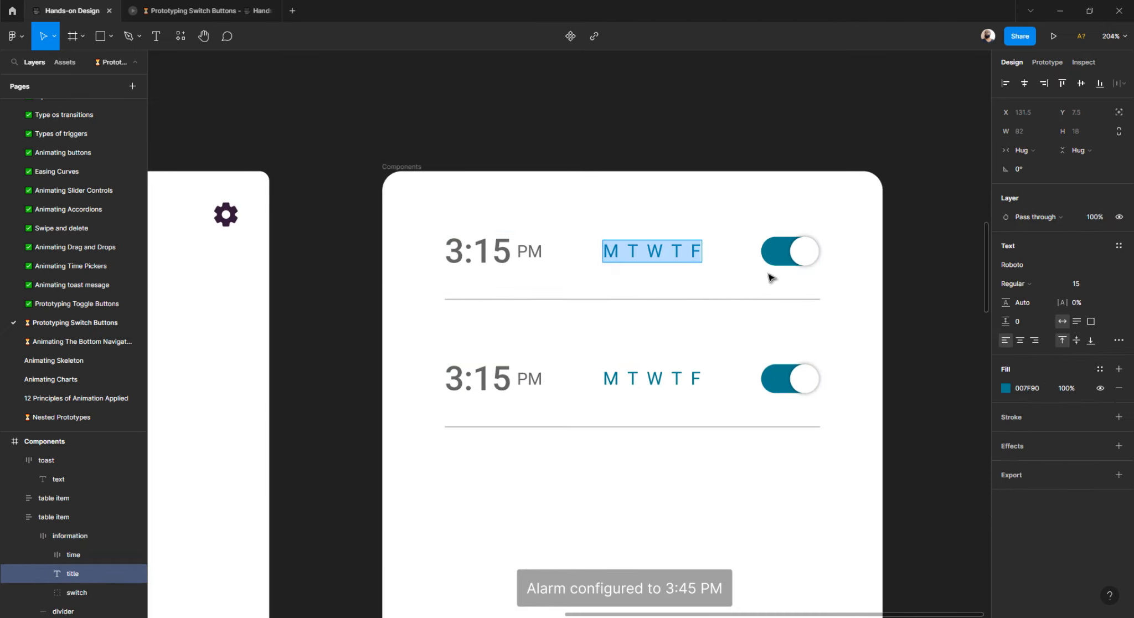
pyautogui.press('Escape')
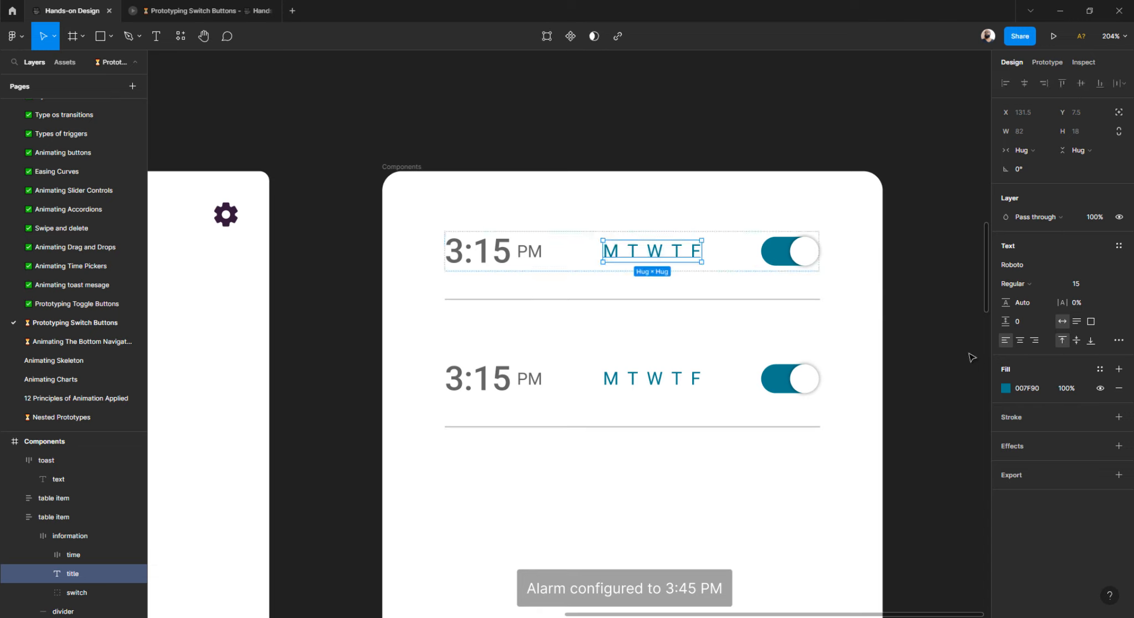
pyautogui.click(1003, 389)
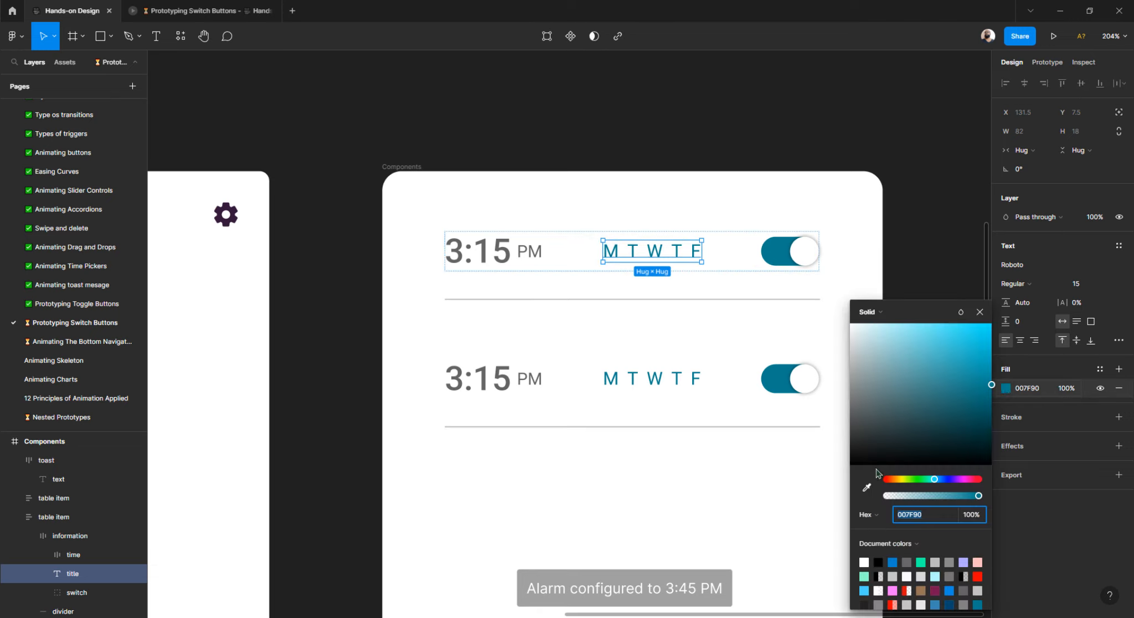
pyautogui.click(867, 487)
pyautogui.click(729, 579)
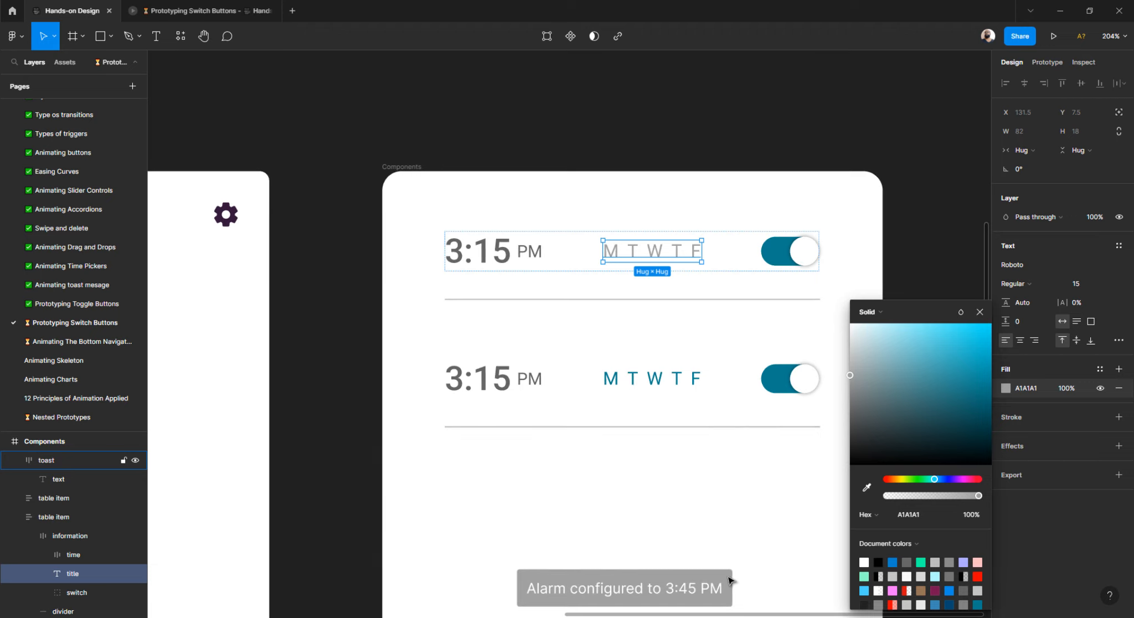
# - Fill the upper item's switch background with the toast's grey, A1A1A1
pyautogui.doubleClick(781, 258)
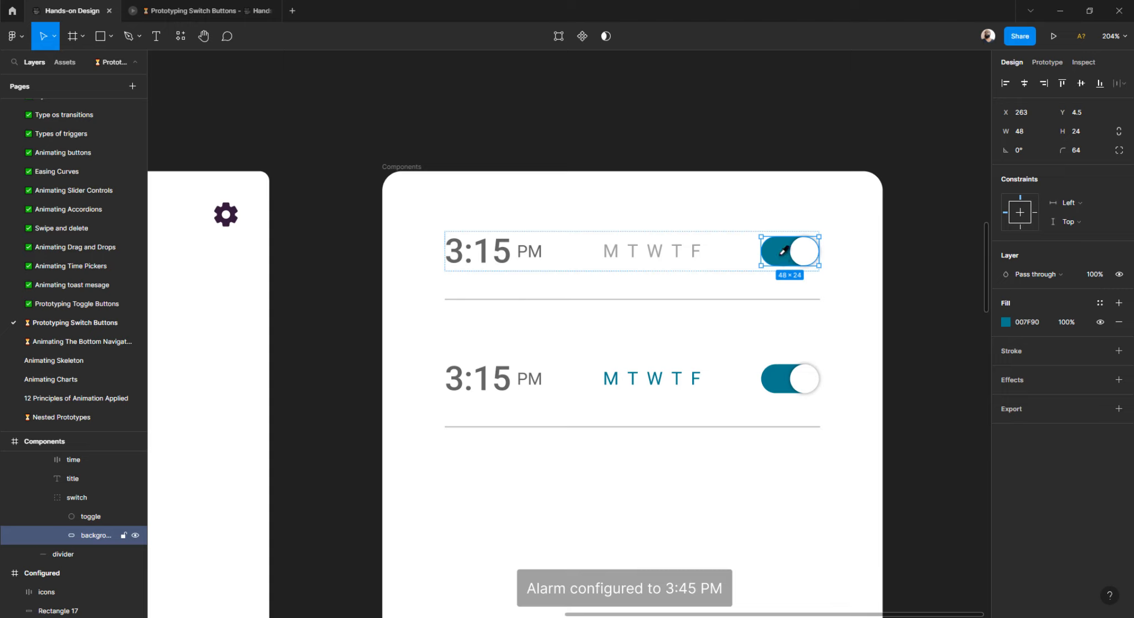
pyautogui.press('i')
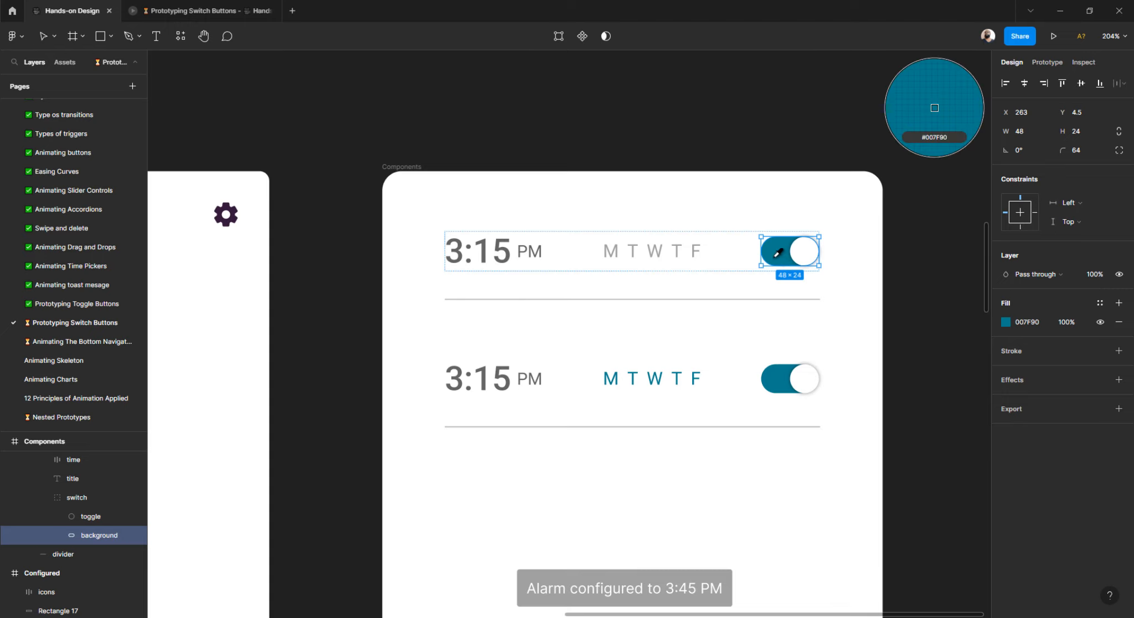
pyautogui.click(730, 578)
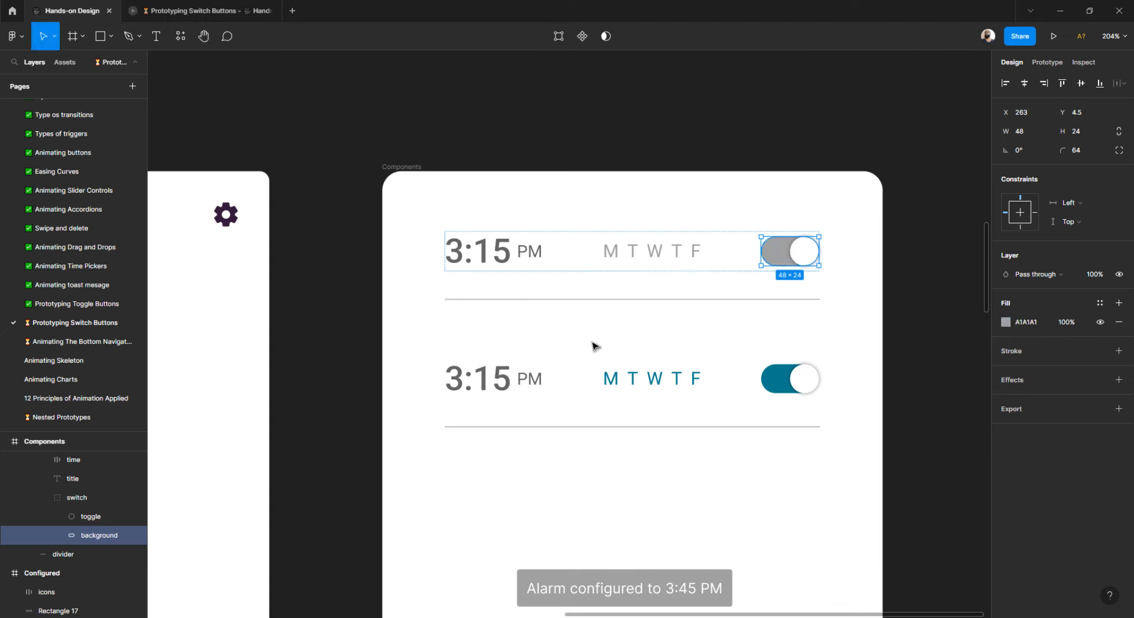
# - Recolor the upper item's 3:15 and PM texts to the toast's grey, A1A1A1
pyautogui.click(497, 265)
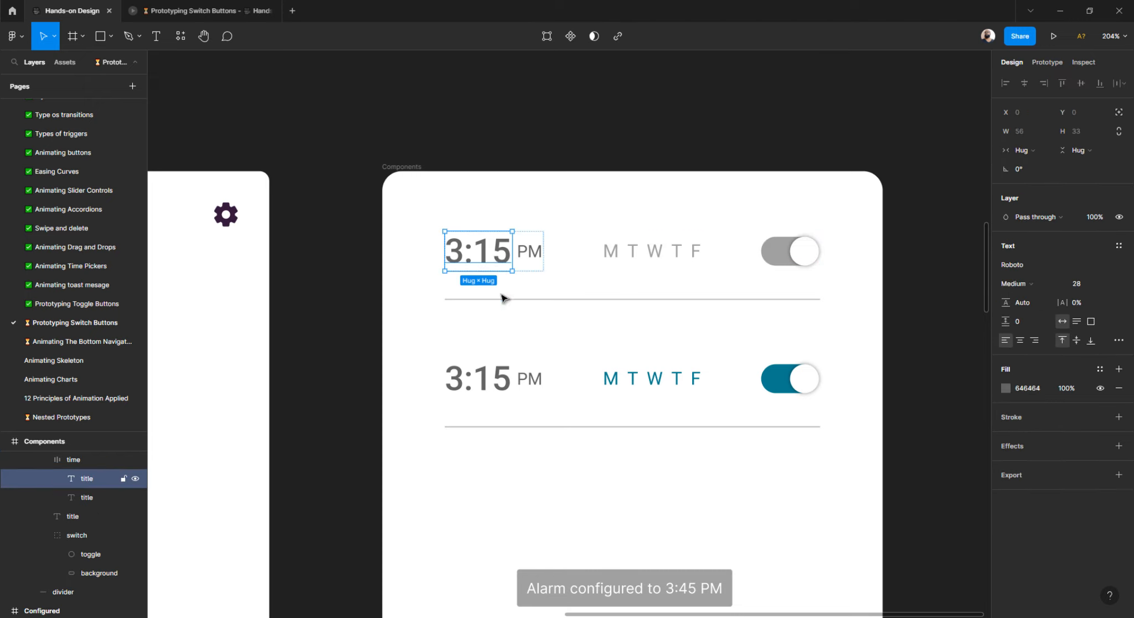
pyautogui.press('i')
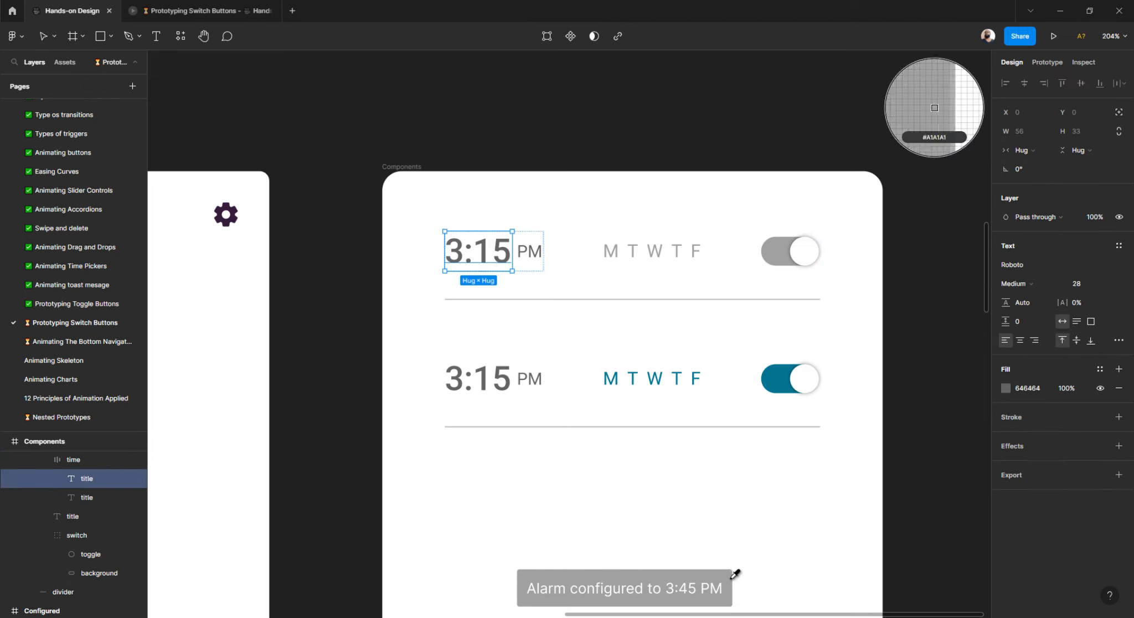
pyautogui.press('Escape')
pyautogui.click(530, 255)
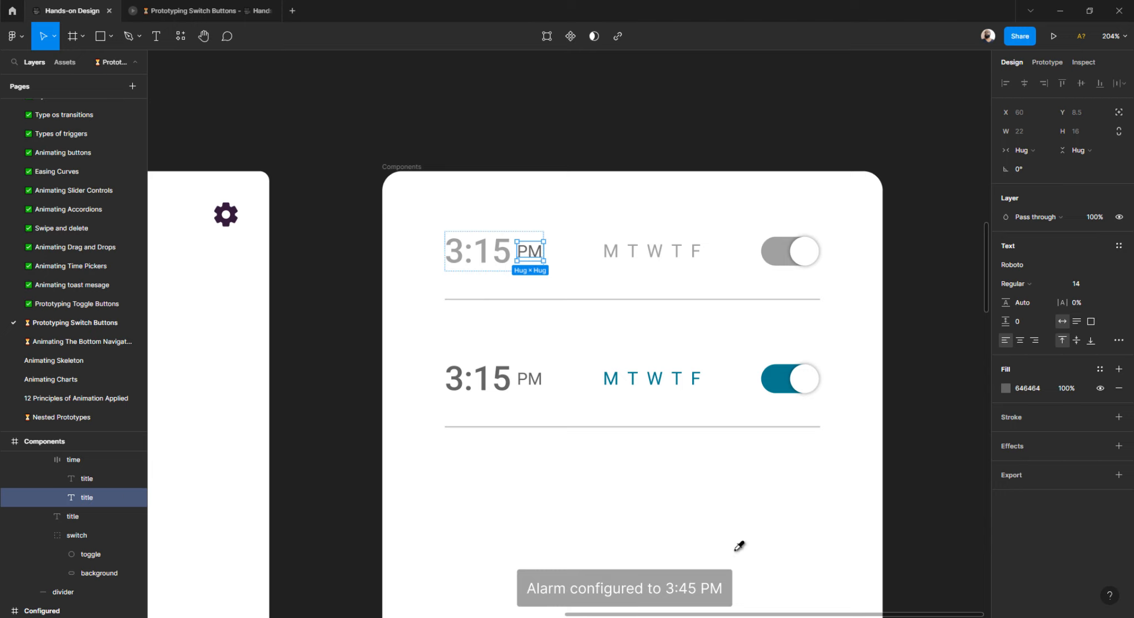
pyautogui.press('i')
pyautogui.click(730, 577)
pyautogui.click(620, 146)
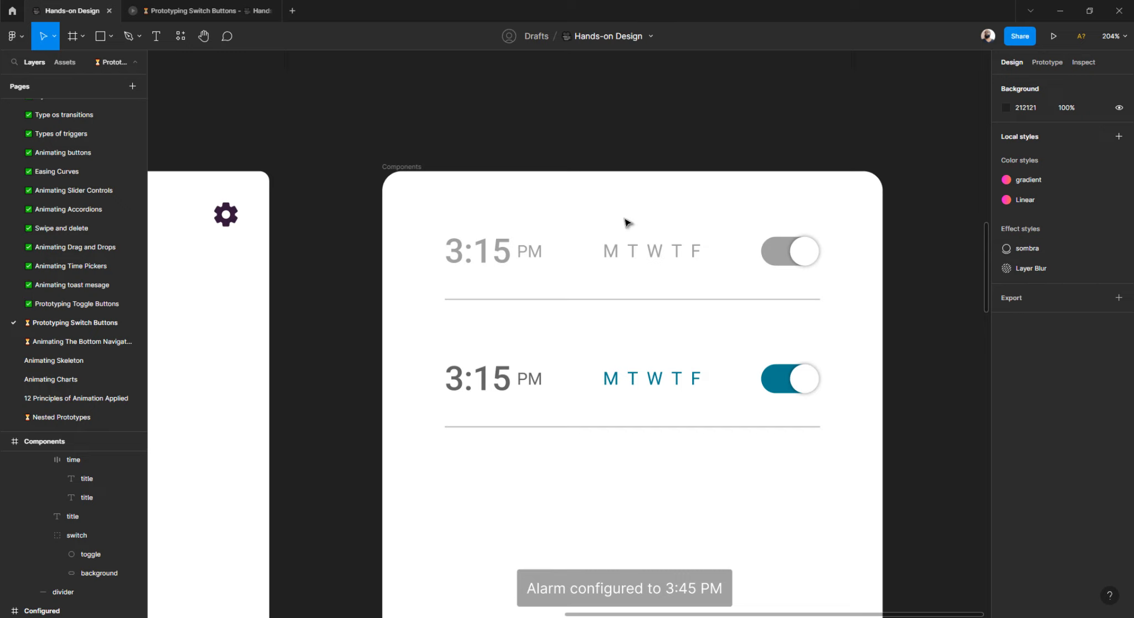
# - Move the upper item's white toggle knob to the left end of its grey track, at X 263
pyautogui.scroll(2, 793, 260)
pyautogui.doubleClick(796, 258)
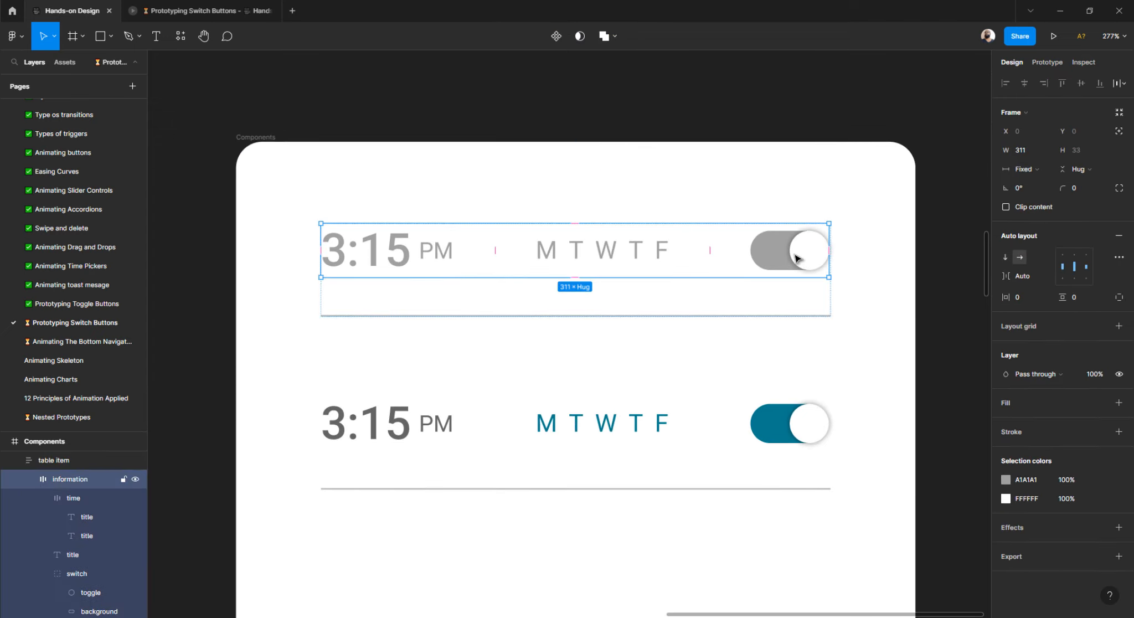
pyautogui.doubleClick(797, 258)
pyautogui.doubleClick(798, 258)
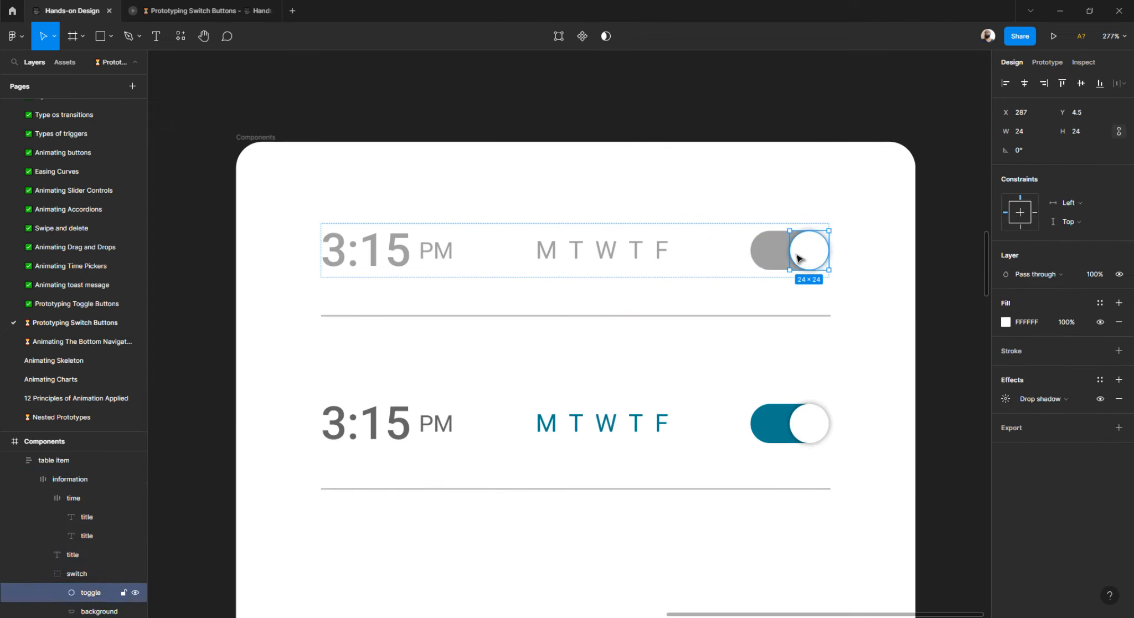
pyautogui.scroll(3, 802, 258)
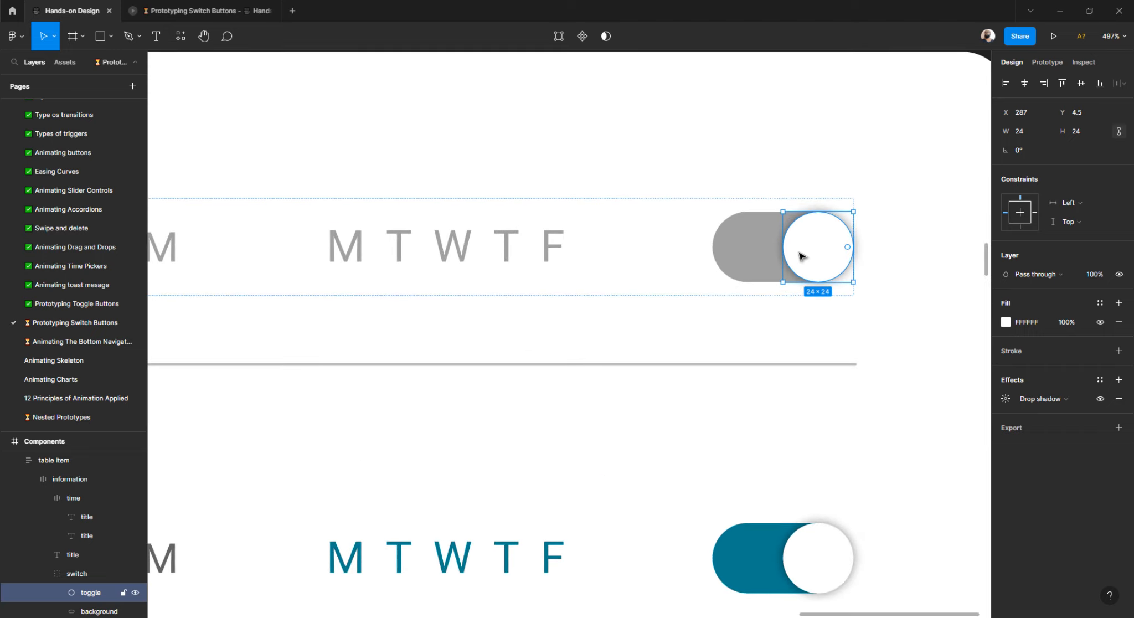
pyautogui.press('alt')
pyautogui.moveTo(768, 251); pyautogui.dragTo(726, 249)
pyautogui.scroll(-5, 727, 253)
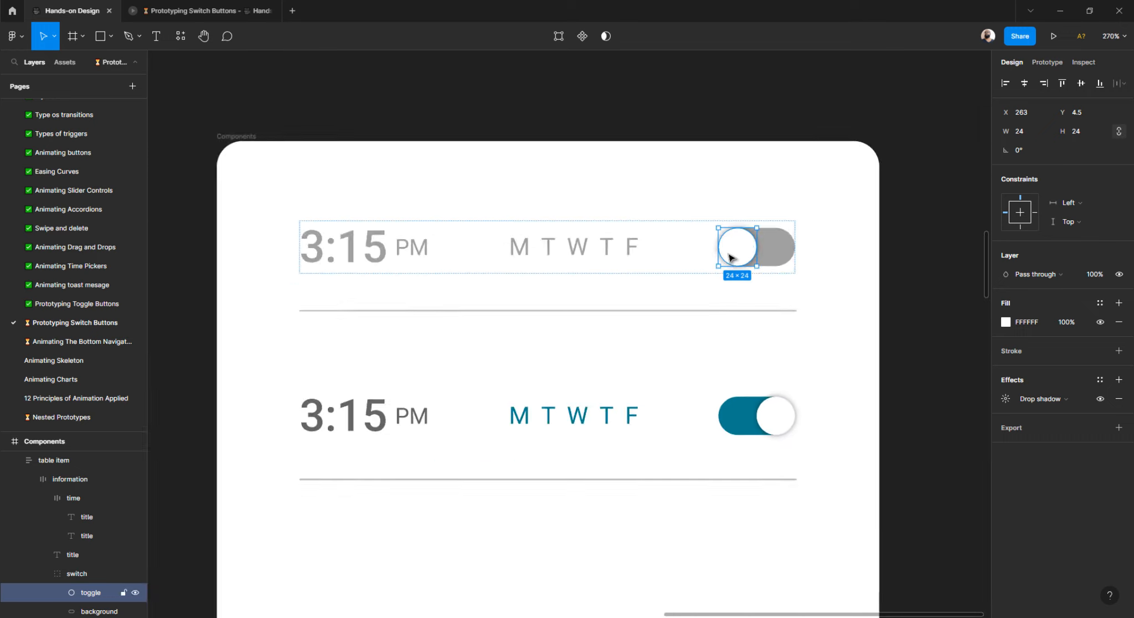
pyautogui.click(890, 283)
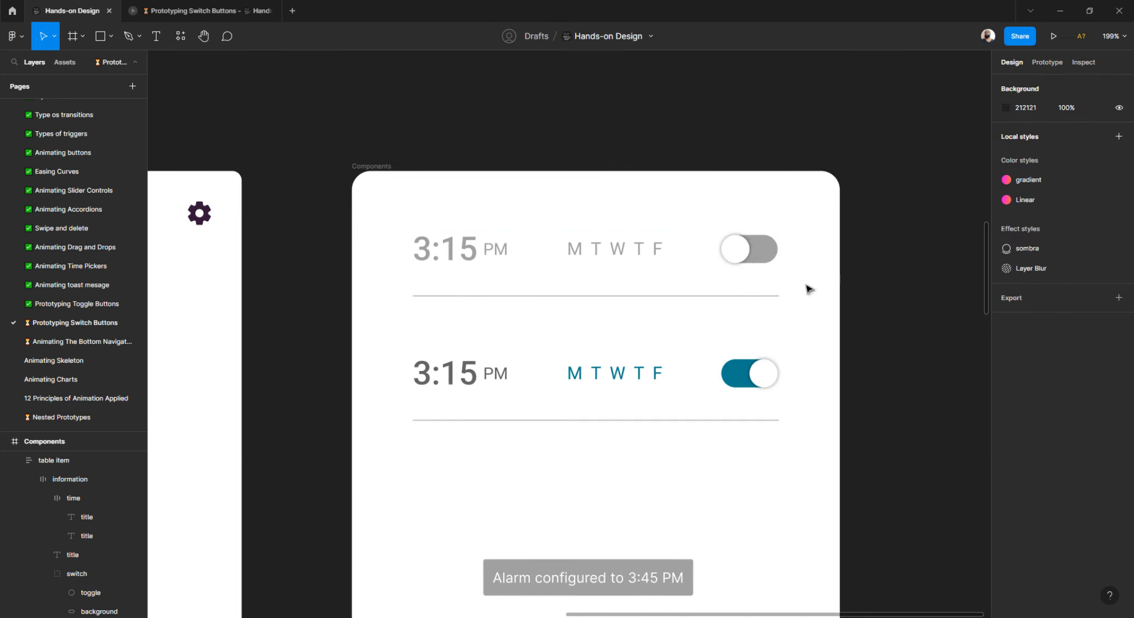
# - Move the lower, teal-switch table item straight down to Y 178 in the Components frame
pyautogui.scroll(-1, 338, 314)
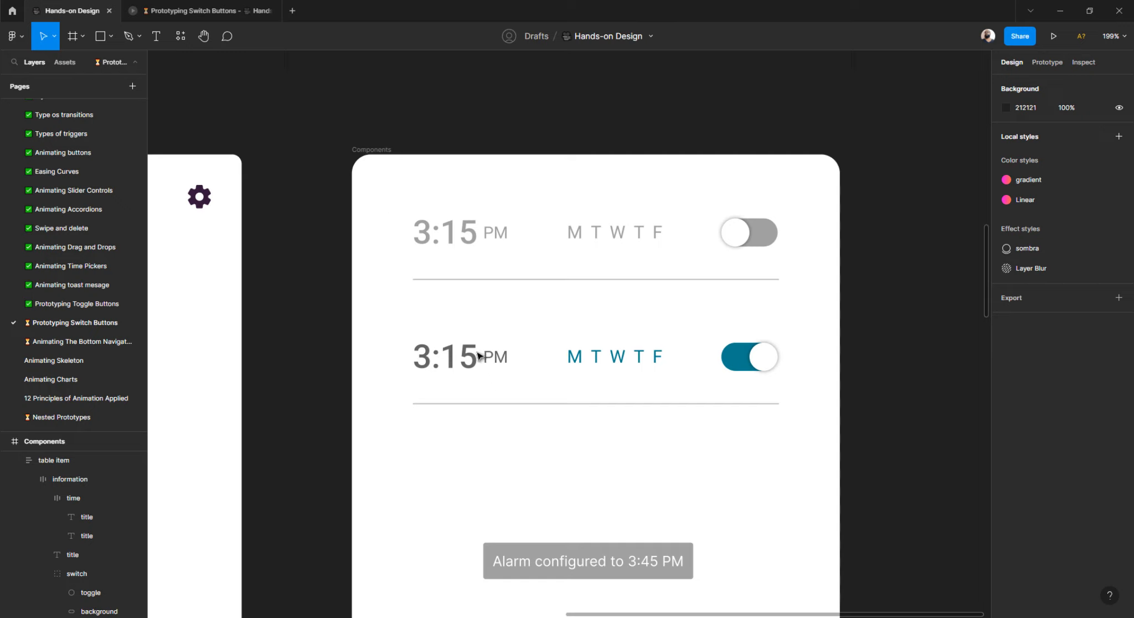
pyautogui.moveTo(468, 357); pyautogui.dragTo(457, 384)
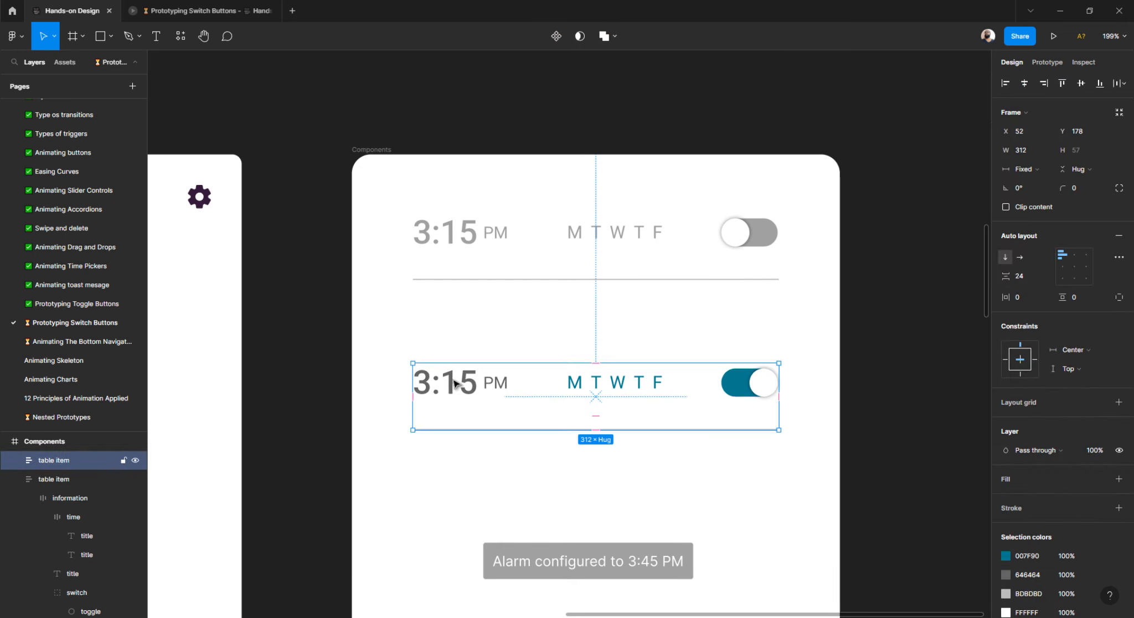
pyautogui.click(53, 479)
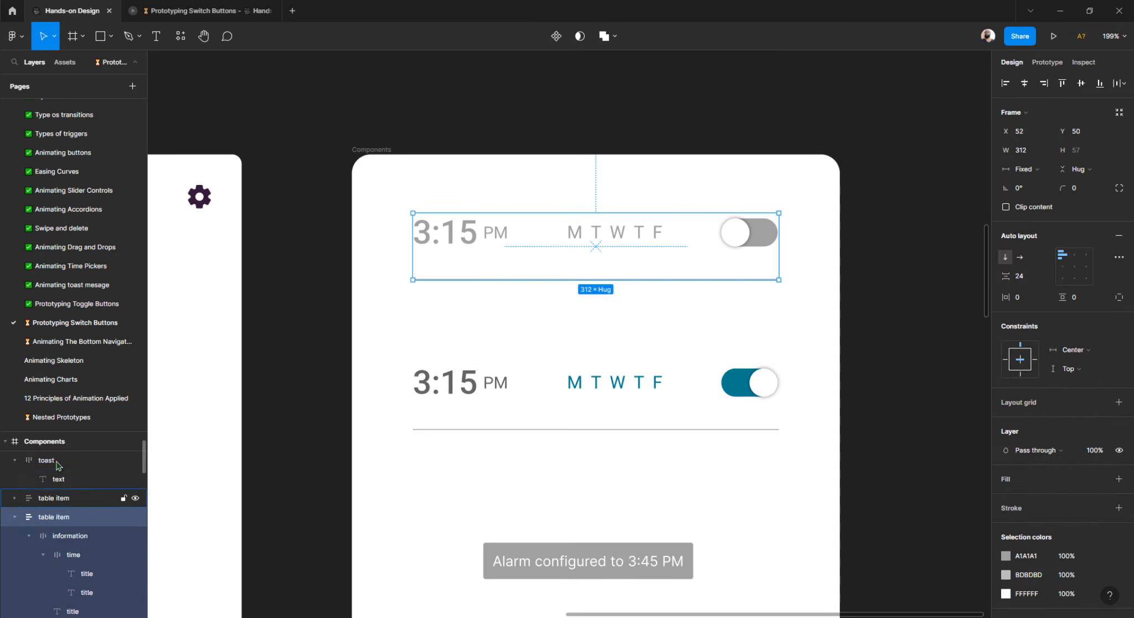
pyautogui.click(372, 309)
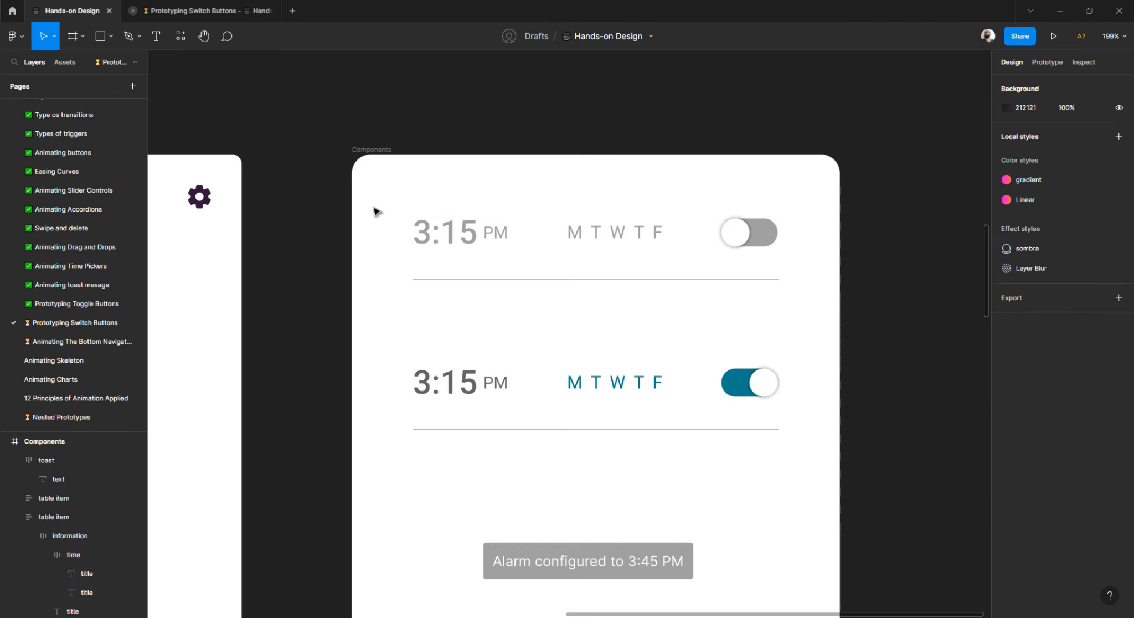
# - Turn both 3:15 PM table items into components and combine them as variants
pyautogui.click(415, 235)
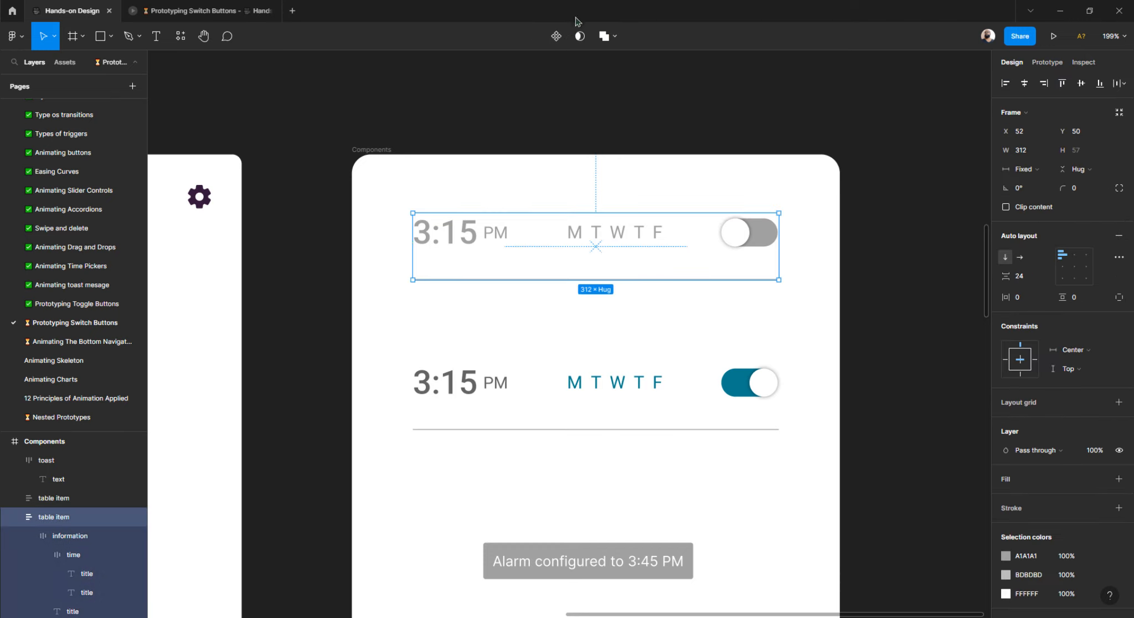
pyautogui.click(460, 379)
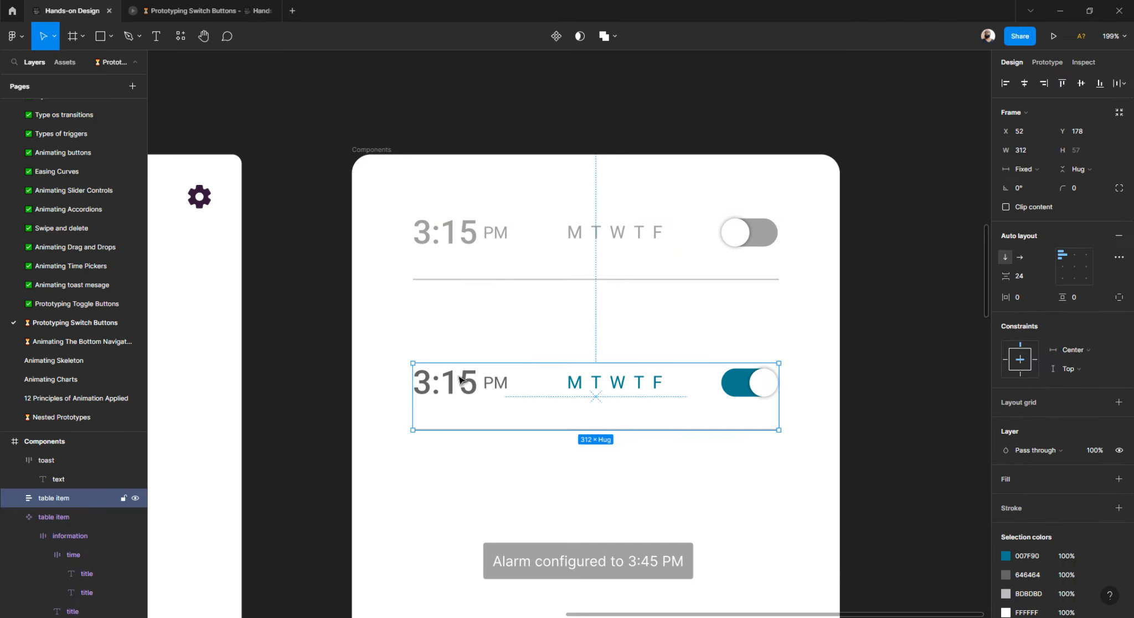
pyautogui.moveTo(371, 181); pyautogui.dragTo(828, 470)
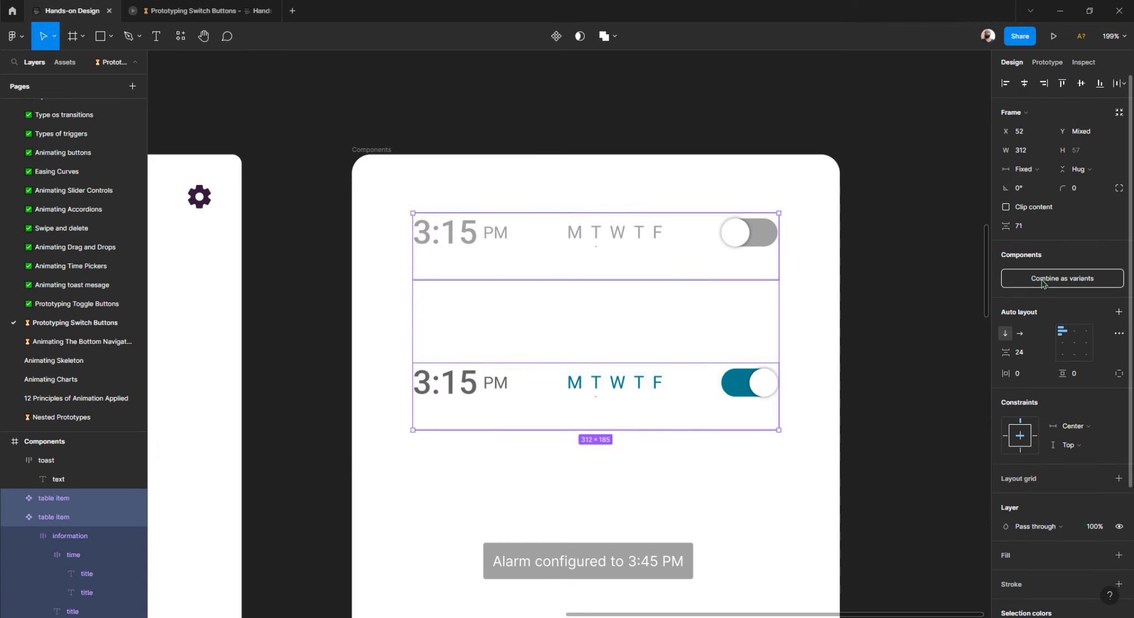
pyautogui.click(1043, 281)
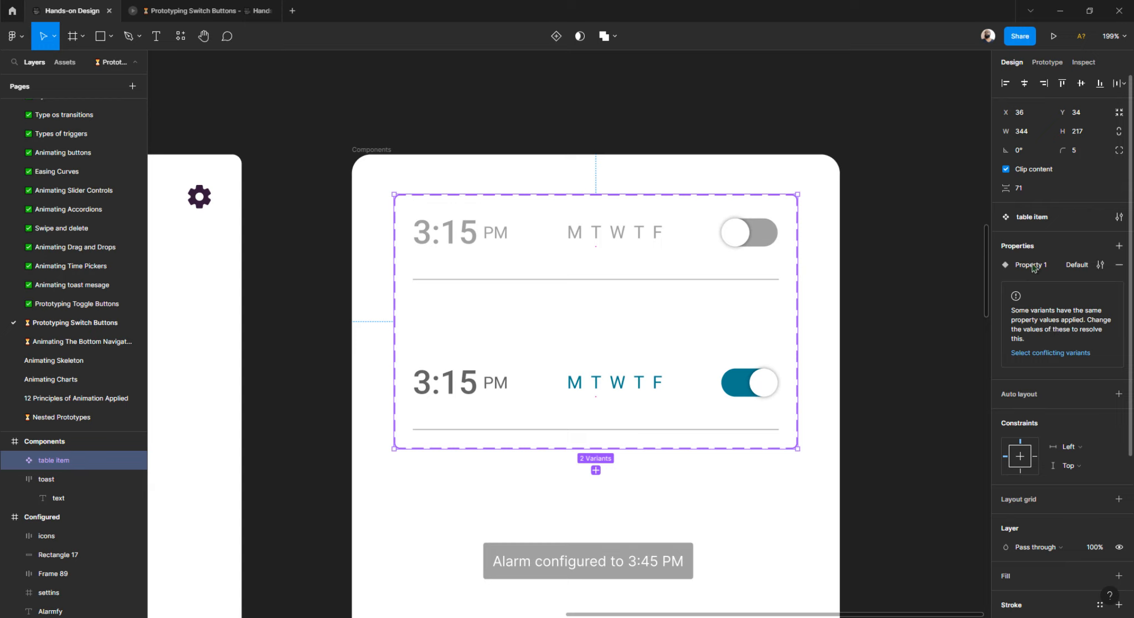
# - Rename the component set's variant property from Property 1 to Switch
pyautogui.doubleClick(1032, 267)
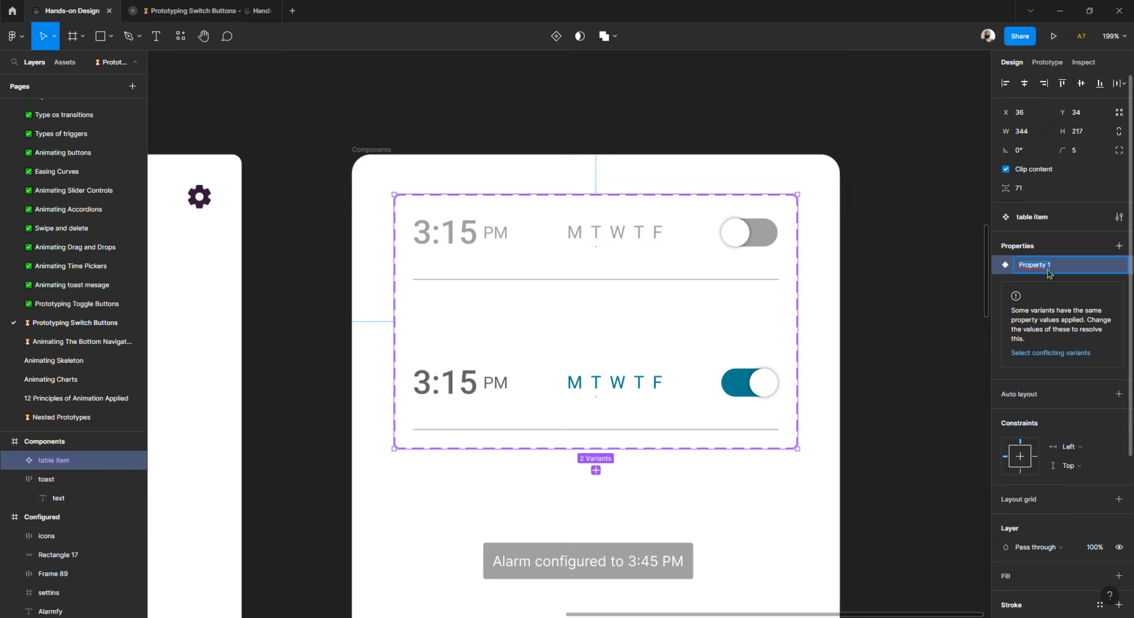
pyautogui.write('Switch')
pyautogui.press('Return')
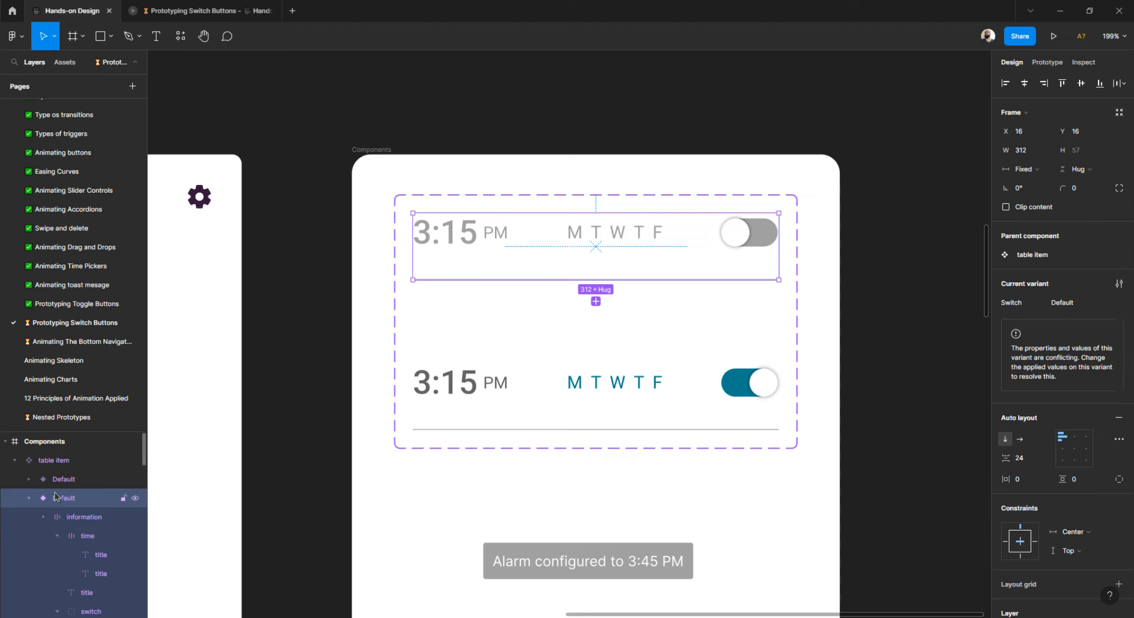
# - Rename the table item component set as Switch
pyautogui.click(54, 462)
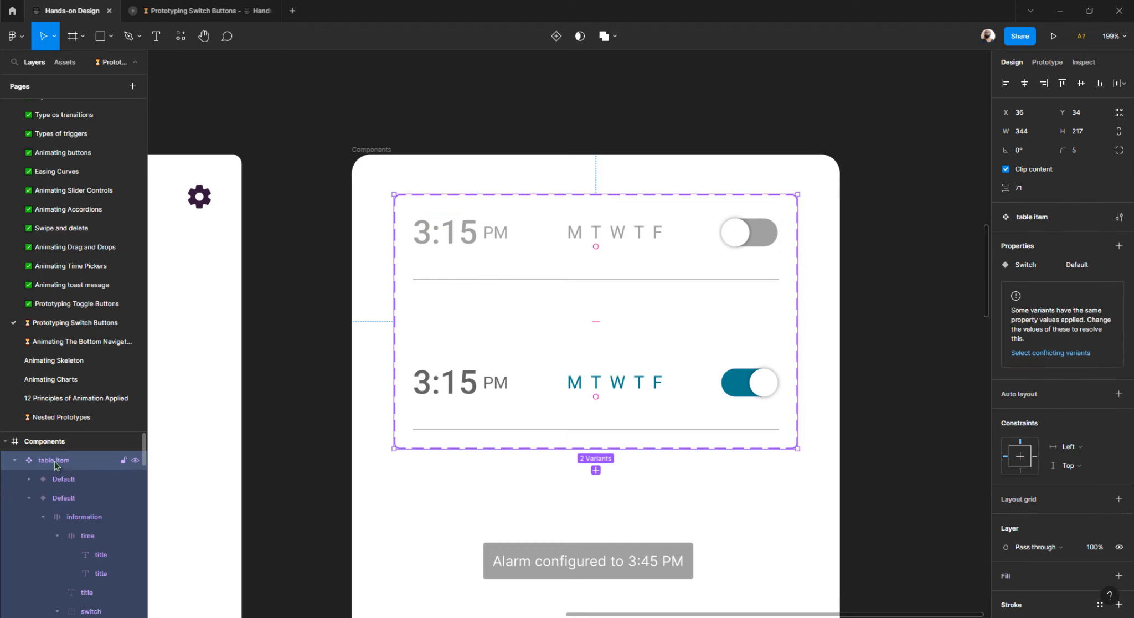
pyautogui.doubleClick(63, 466)
pyautogui.write('Switch')
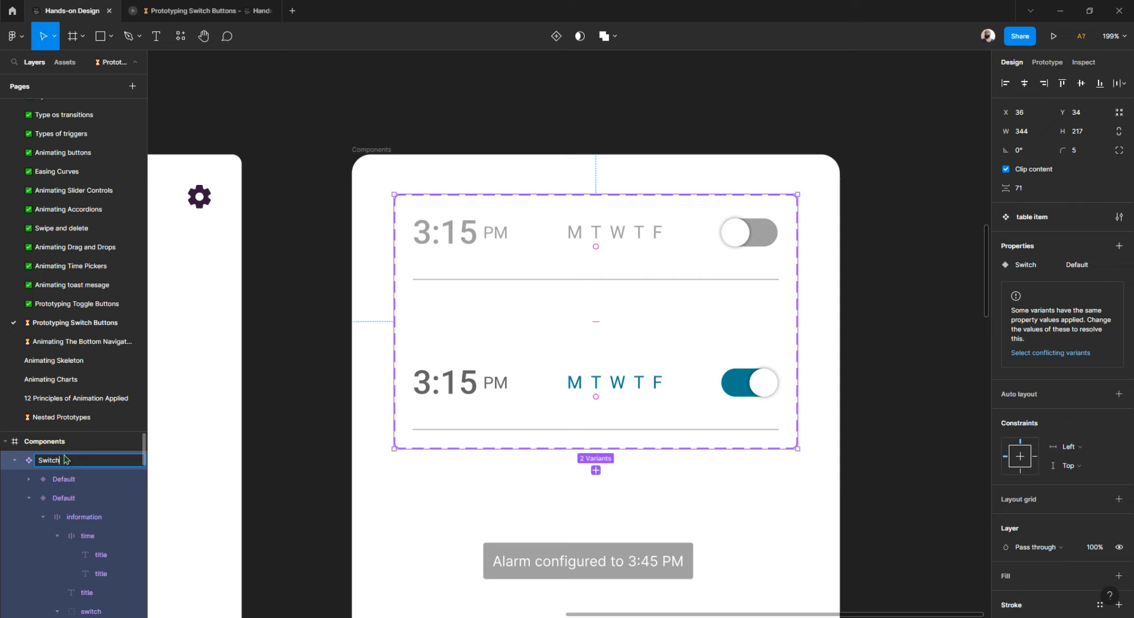
pyautogui.press('Return')
# - Set the Switch property value of the upper, greyed-out variant to Off
pyautogui.click(65, 498)
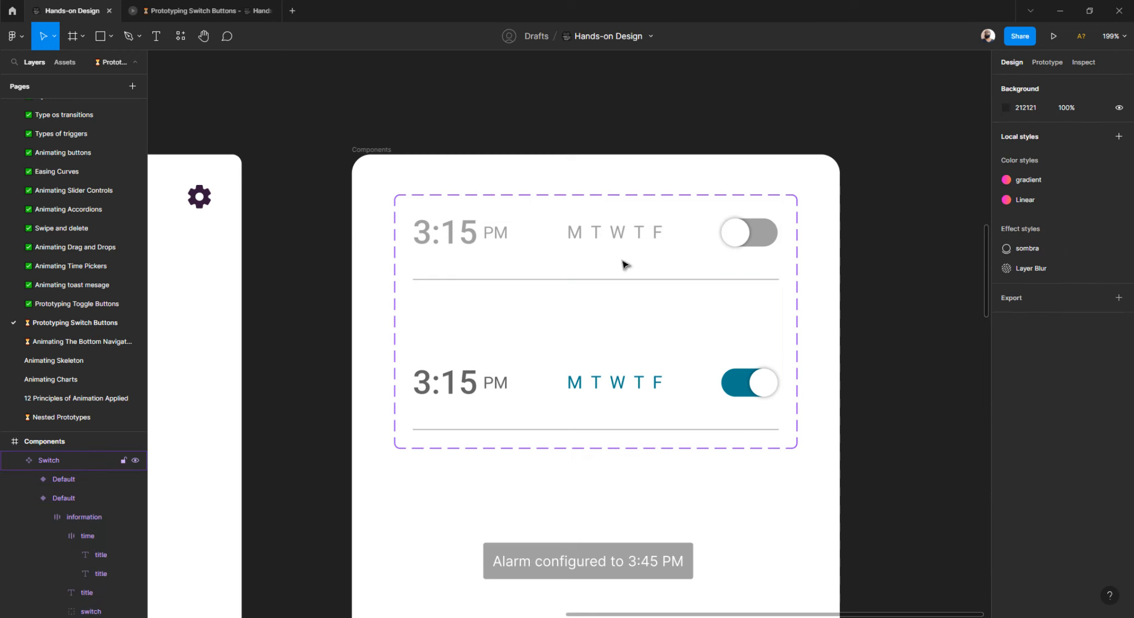
pyautogui.click(908, 260)
pyautogui.click(589, 250)
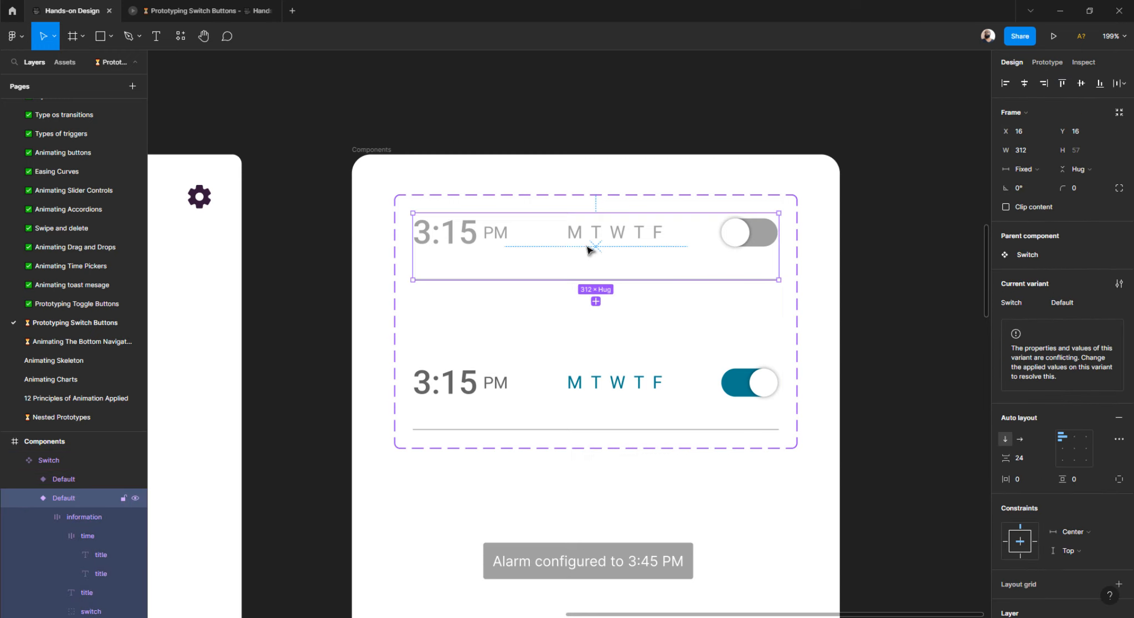
pyautogui.click(1067, 306)
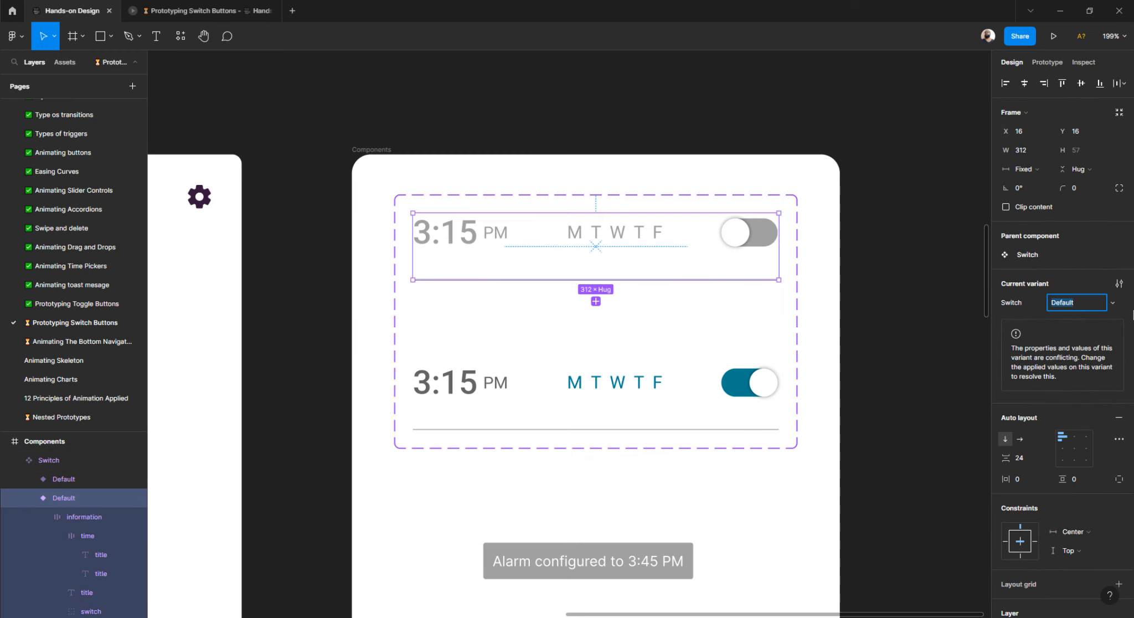
pyautogui.write('Off')
pyautogui.press('Return')
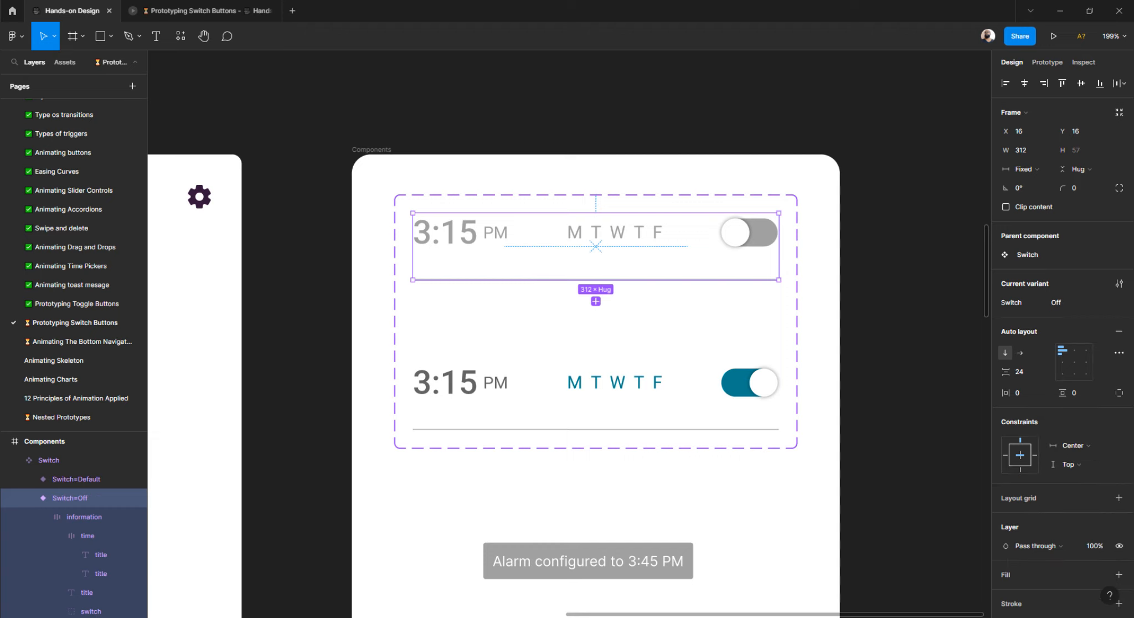
# - Set the Switch property value of the lower, teal variant to On
pyautogui.doubleClick(598, 379)
pyautogui.click(642, 329)
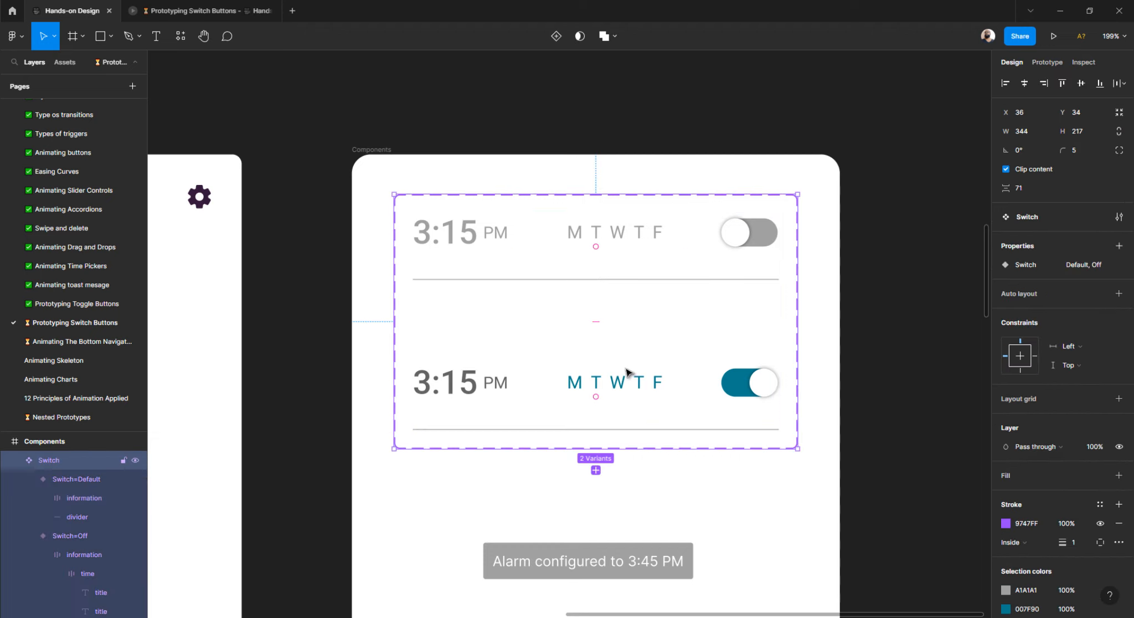
pyautogui.click(623, 385)
pyautogui.click(1077, 303)
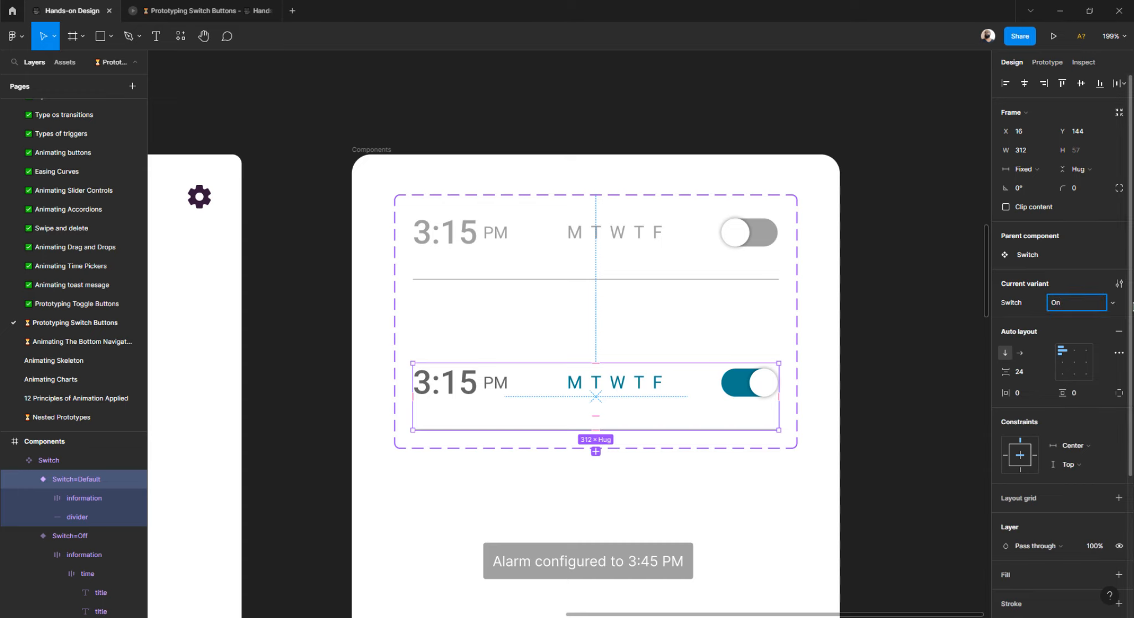
pyautogui.write('On')
pyautogui.press('Return')
pyautogui.click(418, 175)
pyautogui.keyDown('ctrl'); pyautogui.scroll(-2, 380, 187); pyautogui.keyUp('ctrl')
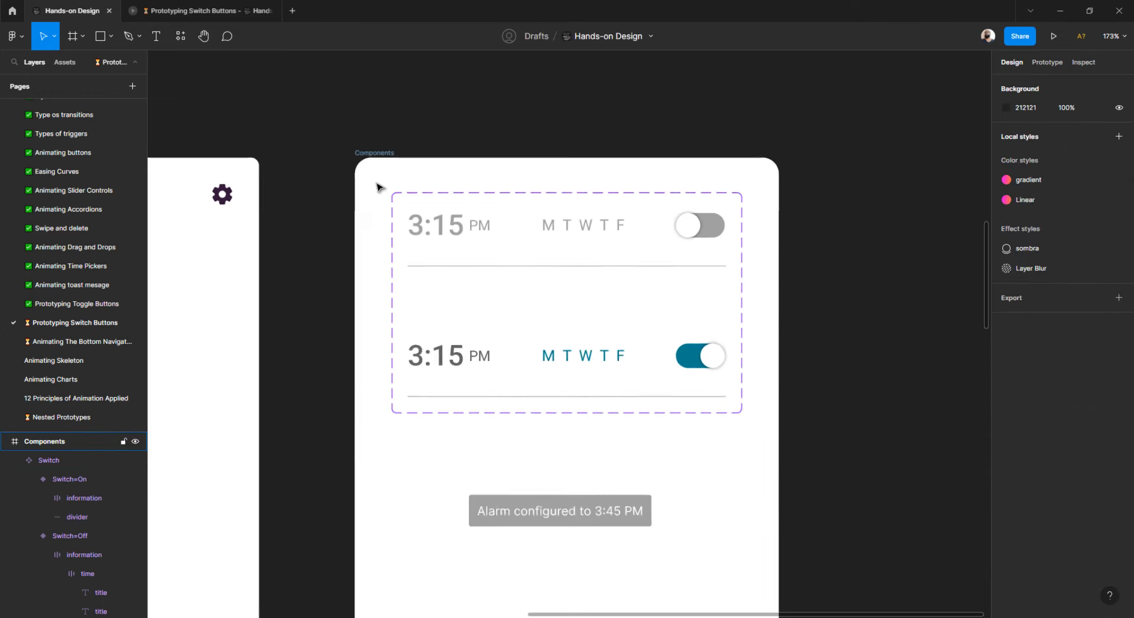
pyautogui.keyDown('ctrl'); pyautogui.scroll(-1, 380, 187); pyautogui.keyUp('ctrl')
pyautogui.click(567, 231)
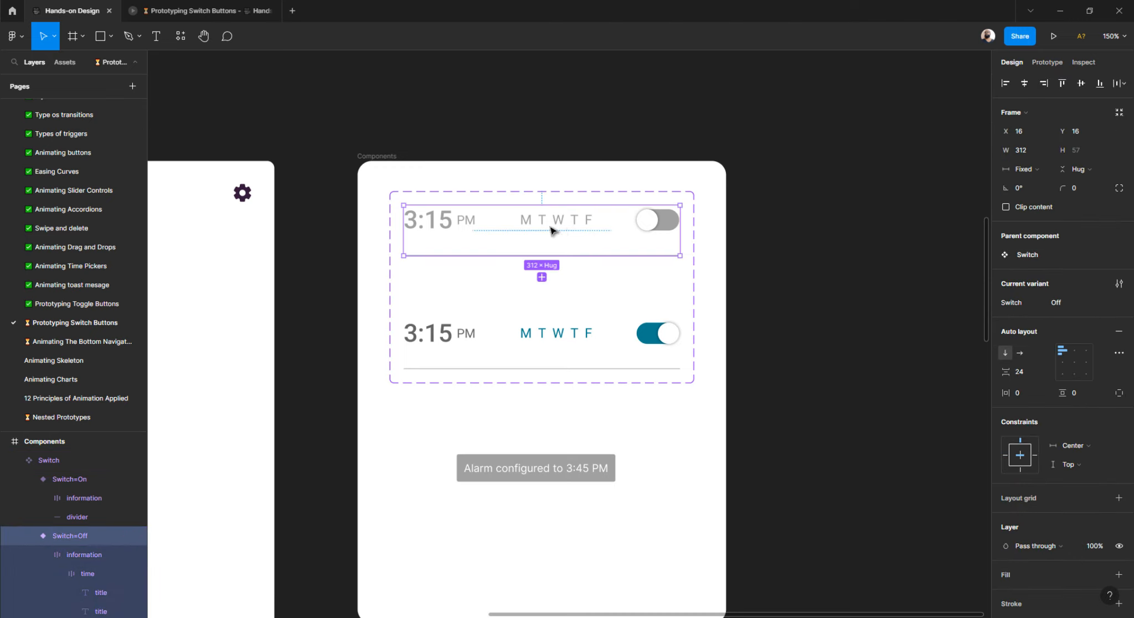
pyautogui.click(823, 234)
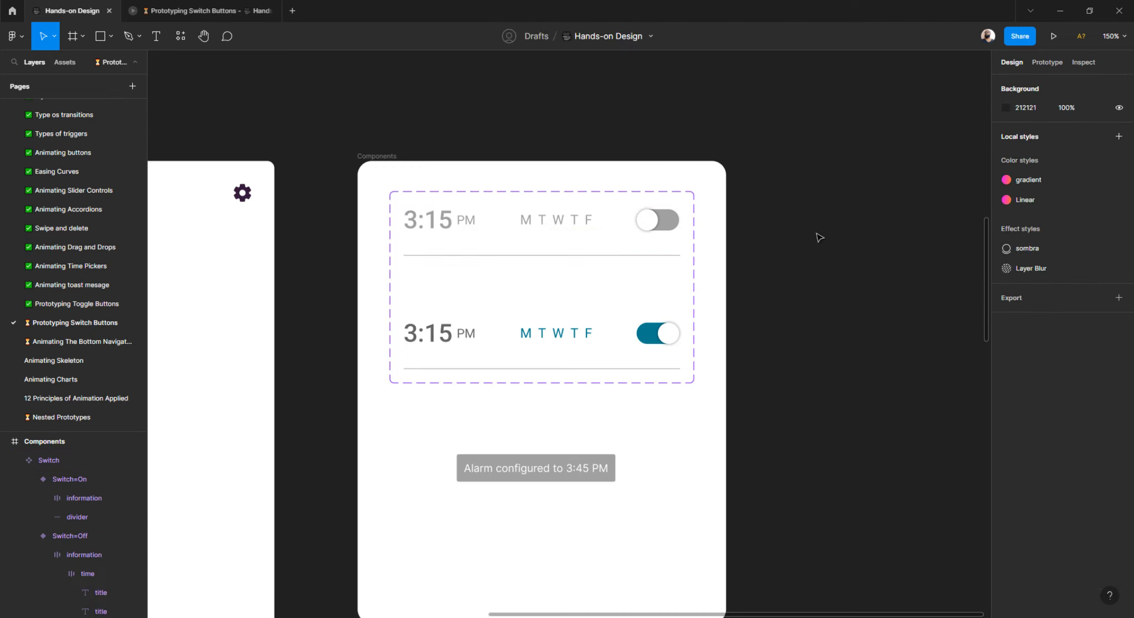
pyautogui.hotkey('ctrl', 'v')
pyautogui.moveTo(662, 233); pyautogui.dragTo(955, 260)
pyautogui.moveTo(747, 251); pyautogui.dragTo(681, 264)
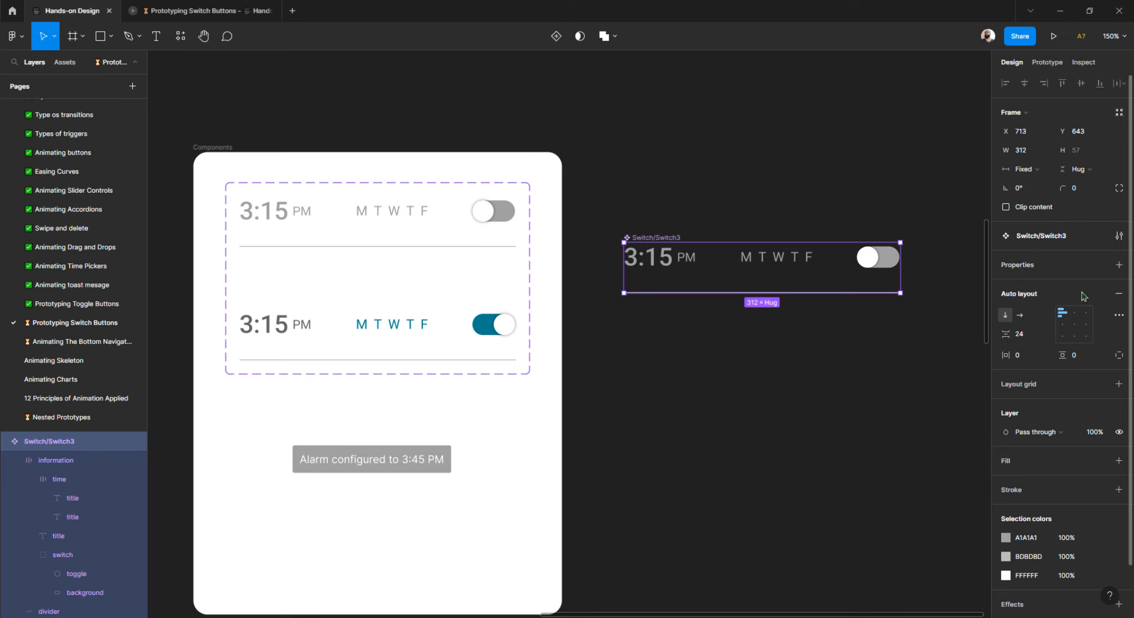
pyautogui.click(847, 320)
pyautogui.click(809, 263)
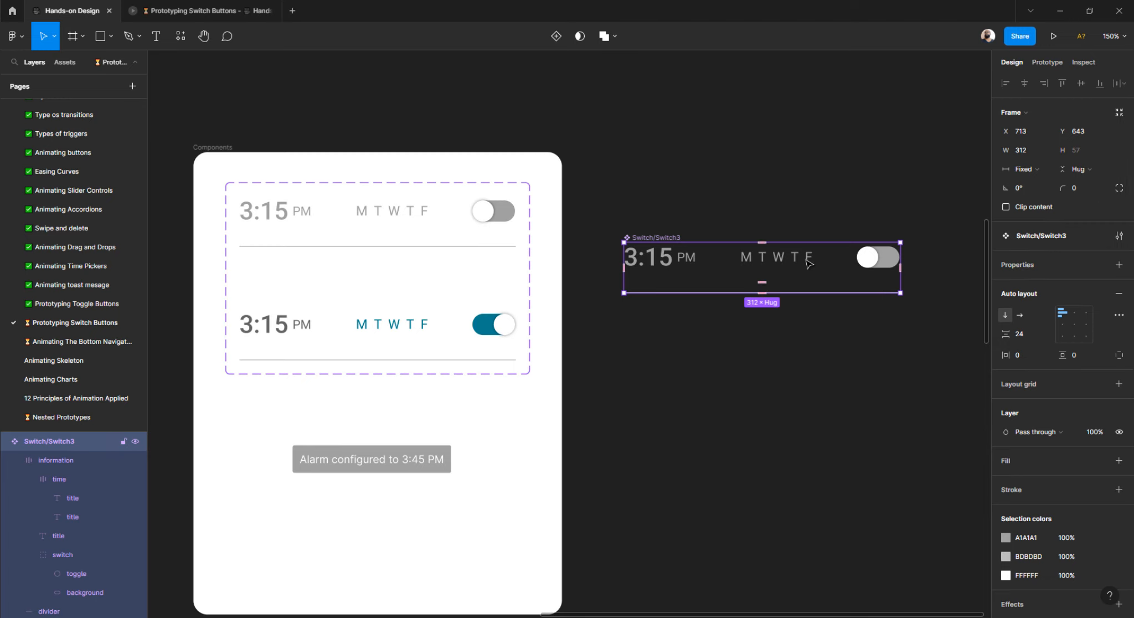
pyautogui.press('Escape')
pyautogui.click(809, 264)
pyautogui.hotkey('ctrl', 'z')
pyautogui.hotkey('ctrl', 'z')
pyautogui.hotkey('ctrl', 'z')
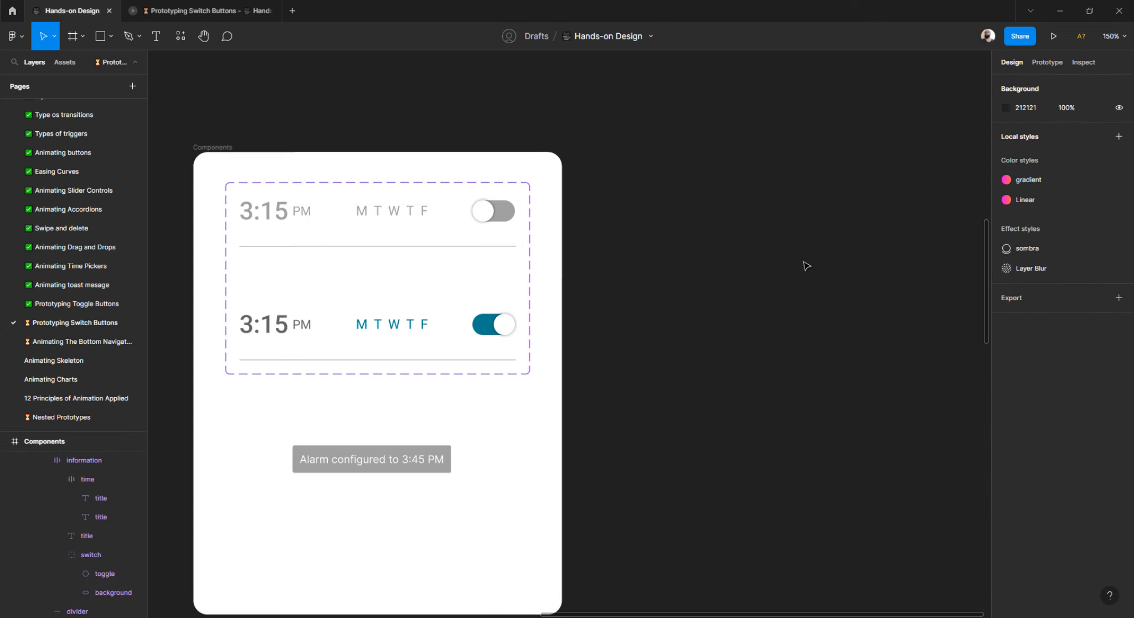
# - Place an instance of the Off Switch variant on the empty canvas beside the Components frame
pyautogui.click(458, 214)
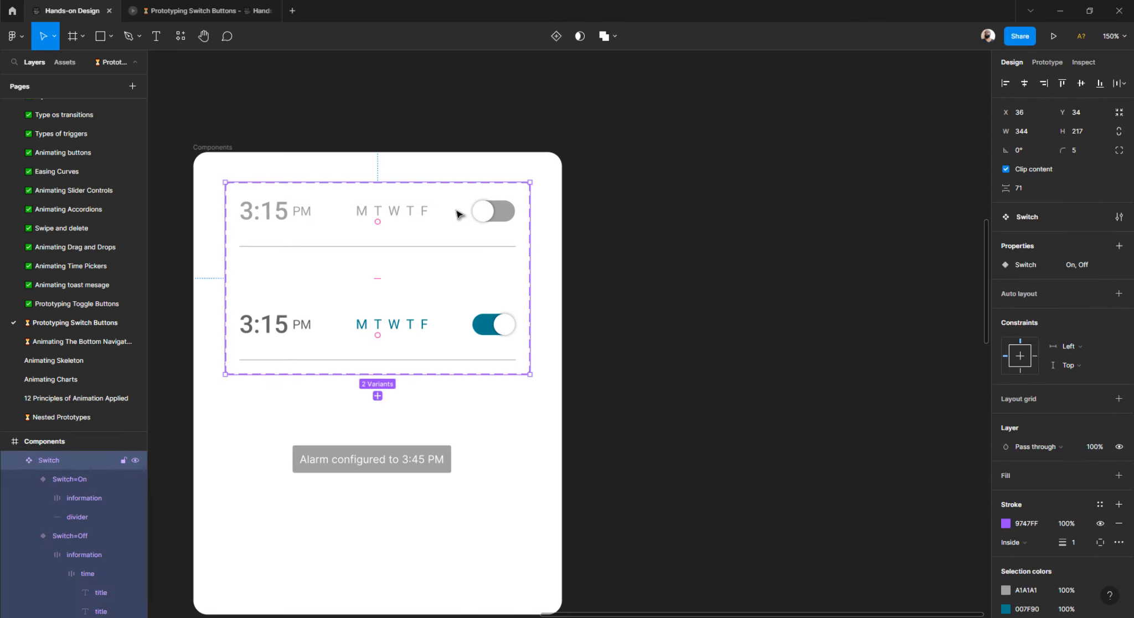
pyautogui.click(458, 213)
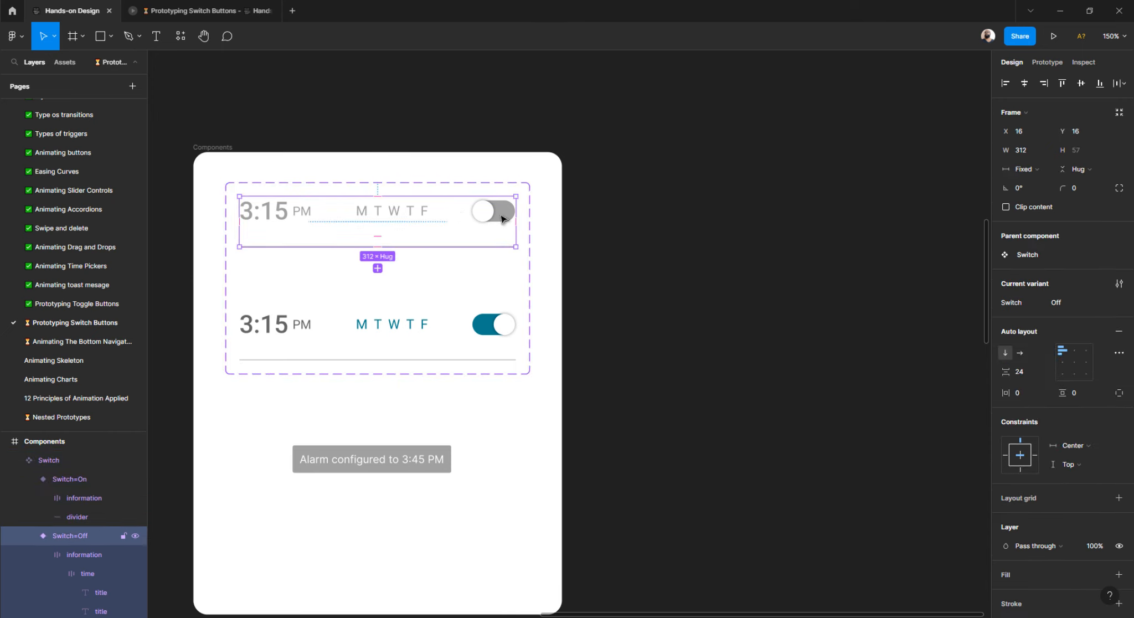
pyautogui.click(616, 218)
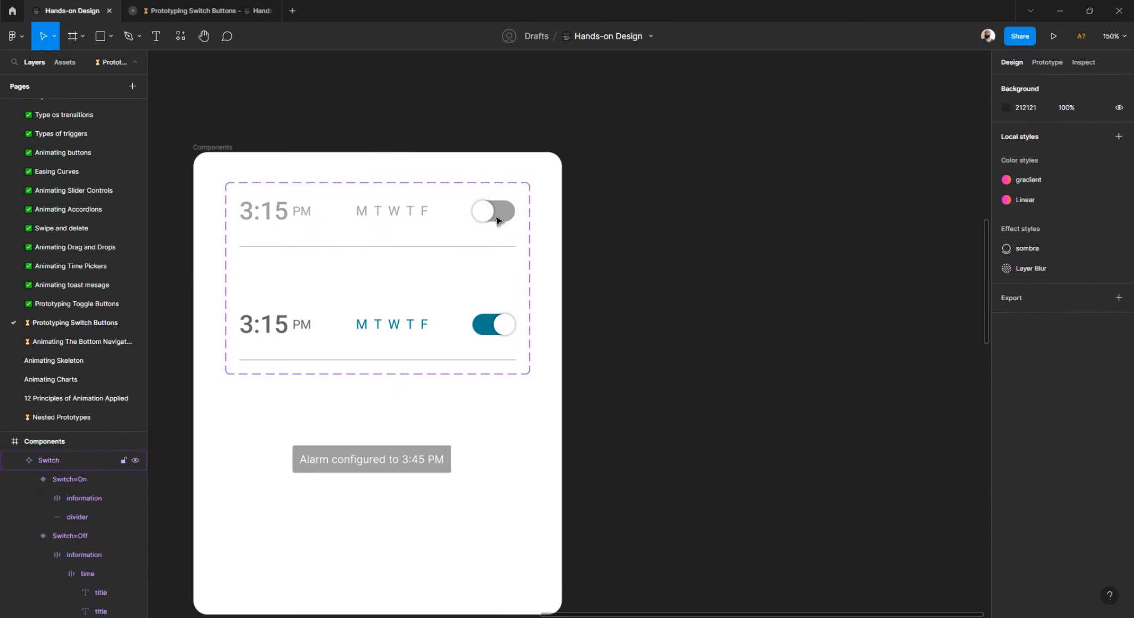
pyautogui.click(493, 219)
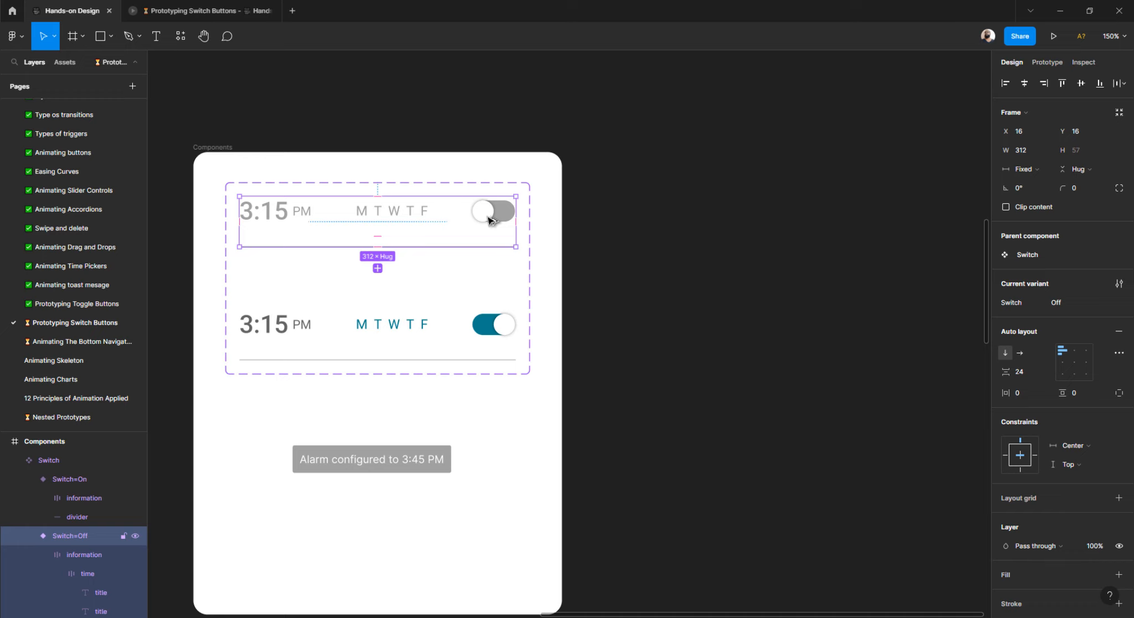
pyautogui.moveTo(493, 219); pyautogui.dragTo(858, 236)
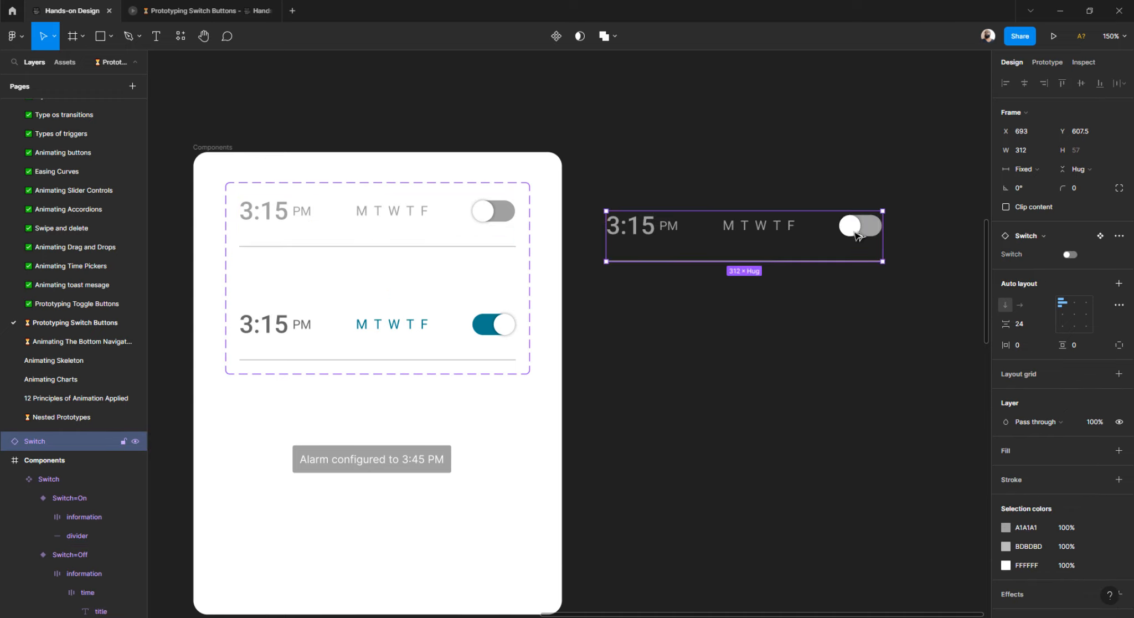
pyautogui.click(815, 294)
pyautogui.click(713, 233)
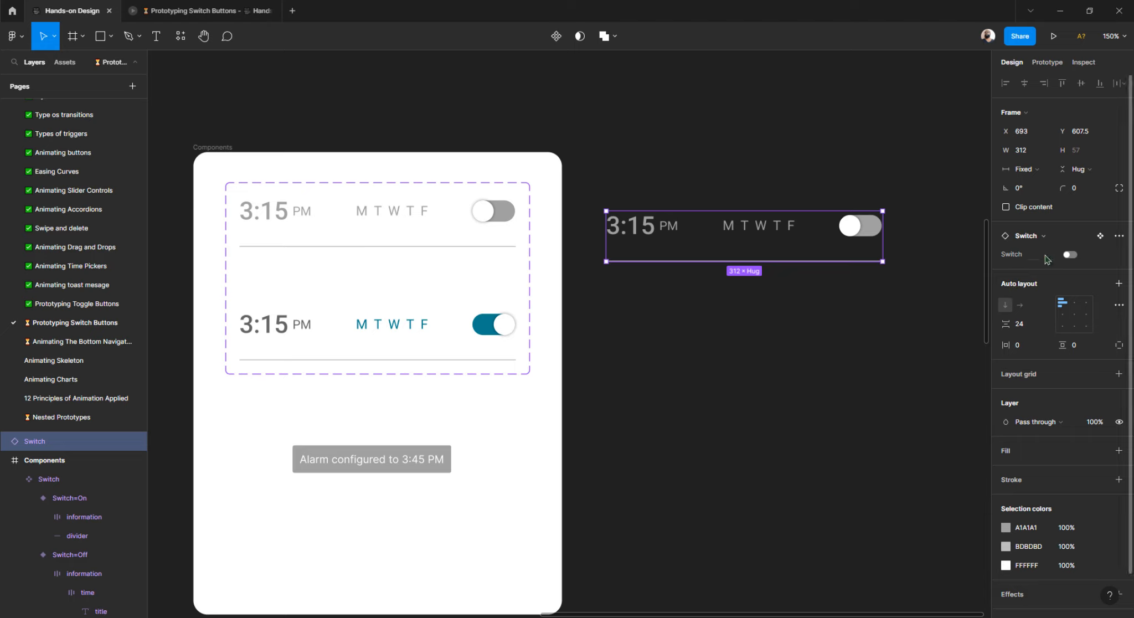
# - Toggle the Switch property of the instance beside the Components frame on and off repeatedly to test both variants
pyautogui.click(1071, 255)
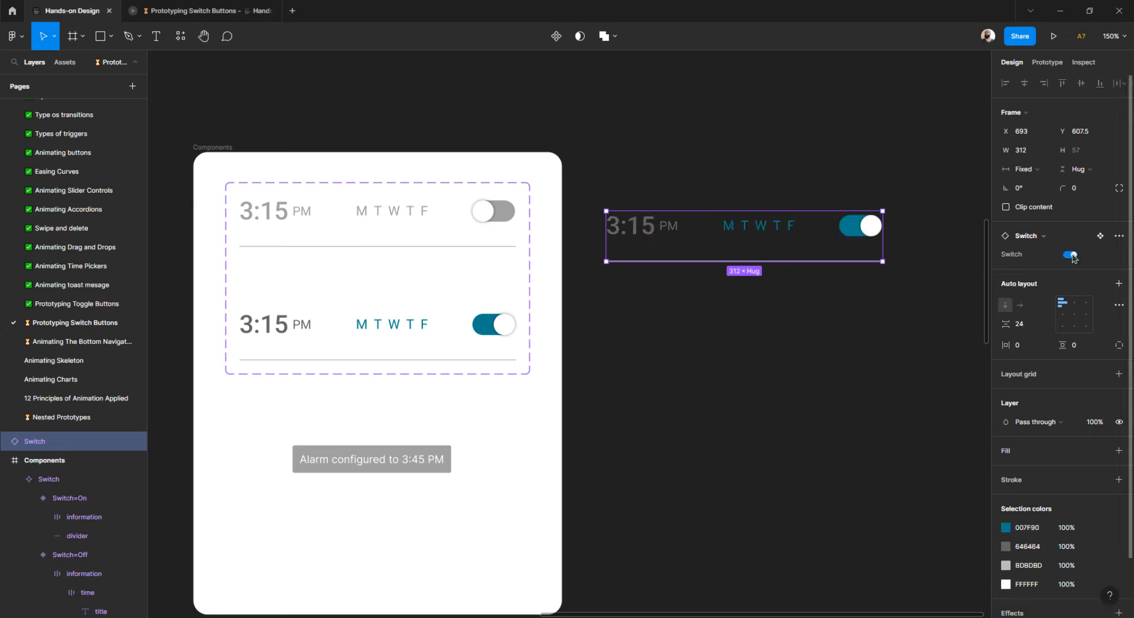
pyautogui.click(1072, 255)
pyautogui.click(1071, 255)
pyautogui.click(1072, 255)
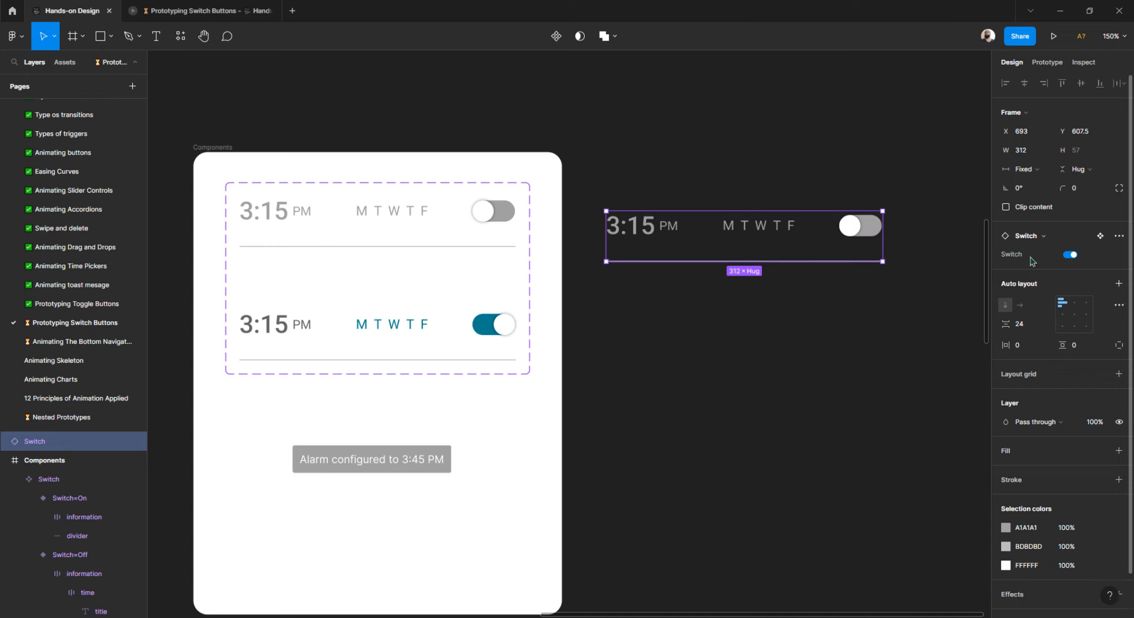
# - Move the Switch instance below the toast in the Components frame and toggle its Switch property, ending with it on
pyautogui.scroll(-1, 862, 217)
pyautogui.moveTo(758, 251); pyautogui.dragTo(491, 493)
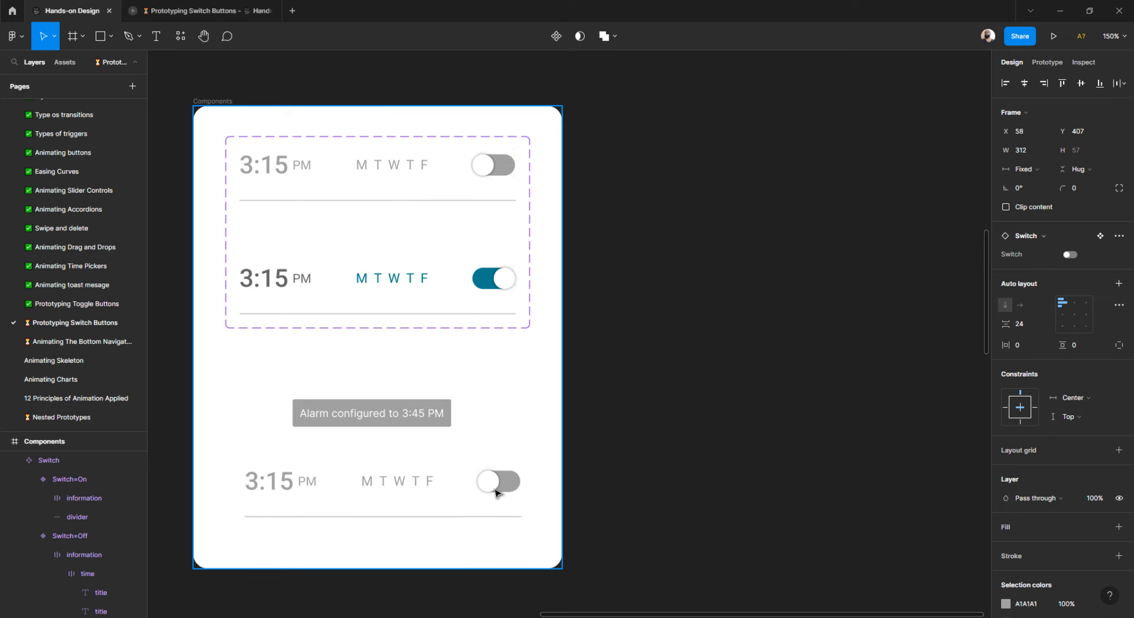
pyautogui.click(1071, 256)
pyautogui.click(1071, 255)
pyautogui.click(1072, 256)
pyautogui.click(1071, 256)
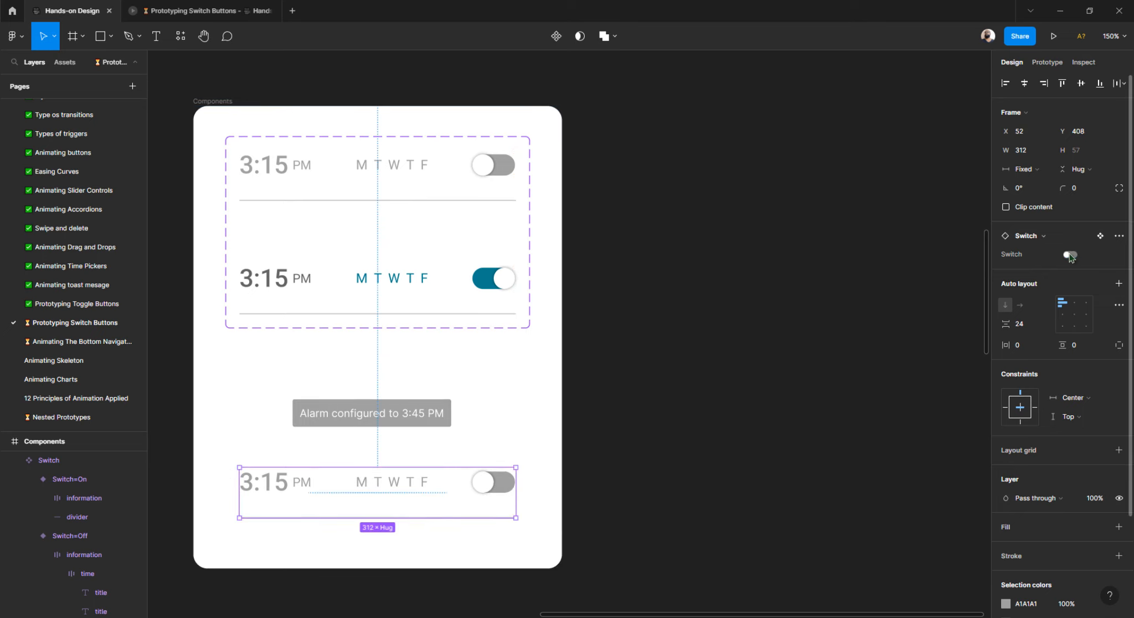
pyautogui.click(1072, 255)
# - Delete the test Switch instance below the toast in the Components frame
pyautogui.click(778, 353)
pyautogui.scroll(-3, 781, 354)
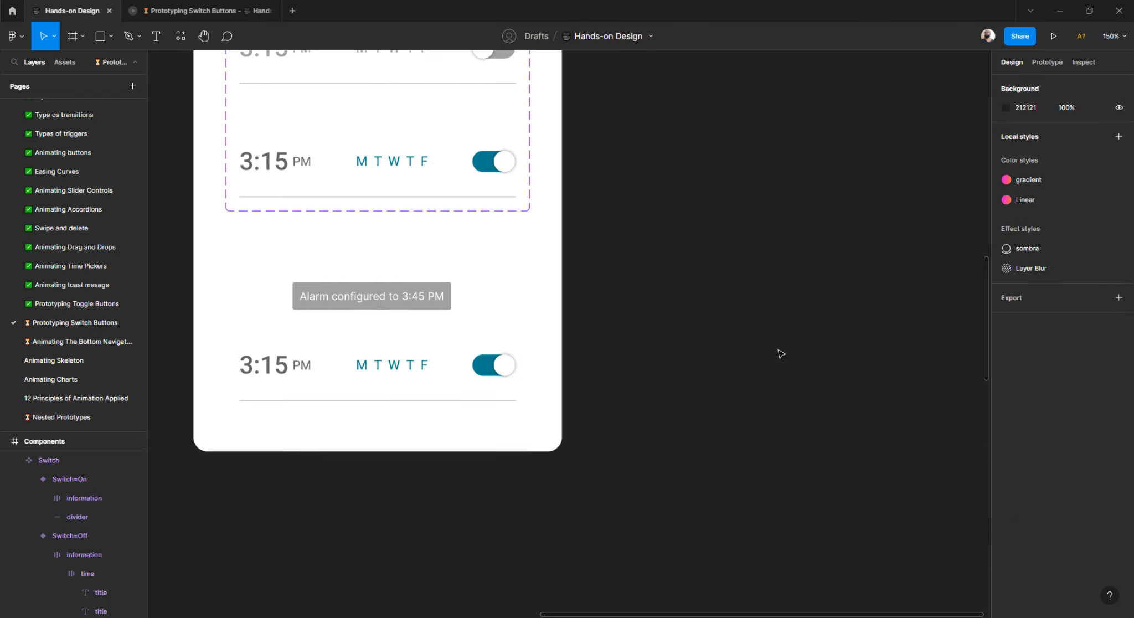
pyautogui.scroll(2, 782, 353)
pyautogui.hscroll(-5, 784, 361)
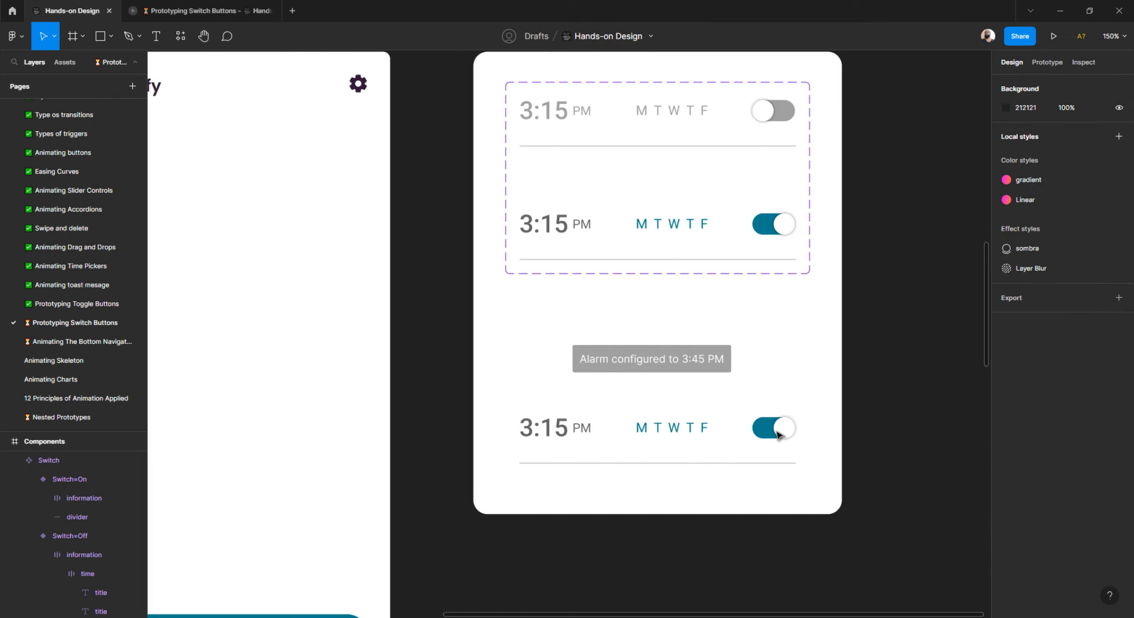
pyautogui.click(793, 421)
pyautogui.press('Delete')
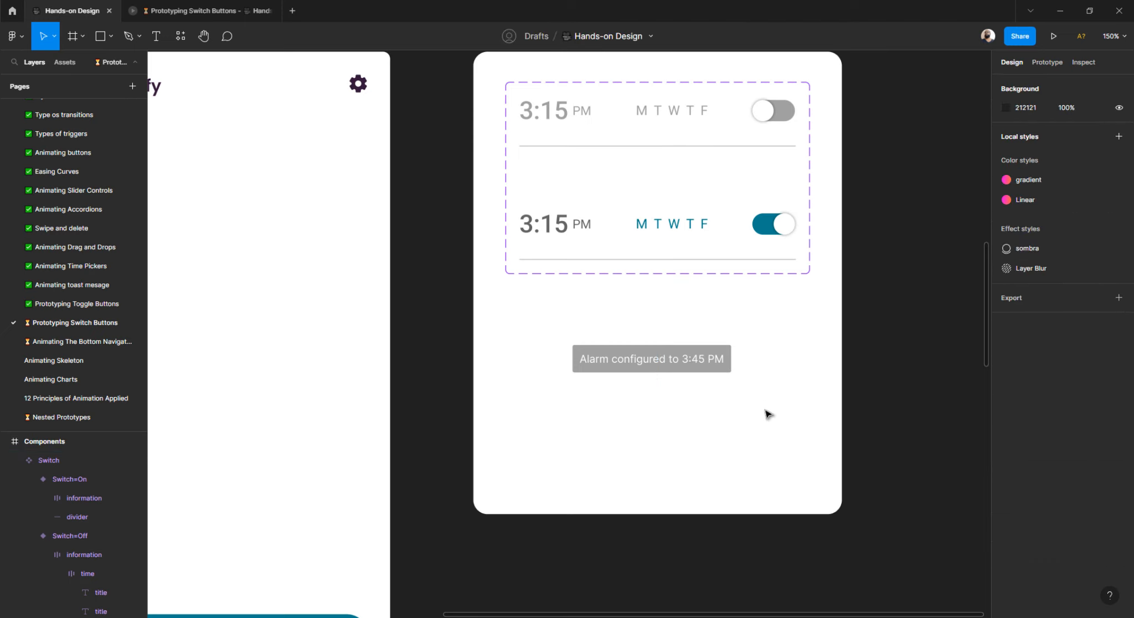
# - Duplicate the "Alarm configured to 3:45 PM" toast twice to stack three toasts below the Switch component set
pyautogui.click(707, 361)
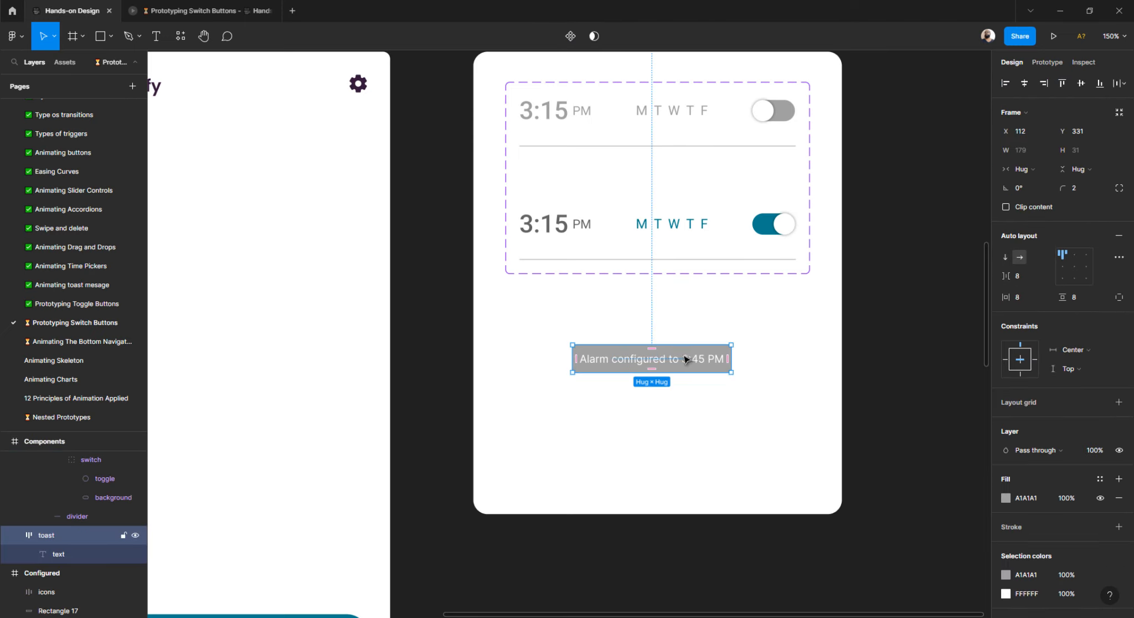
pyautogui.click(673, 389)
pyautogui.scroll(2, 663, 361)
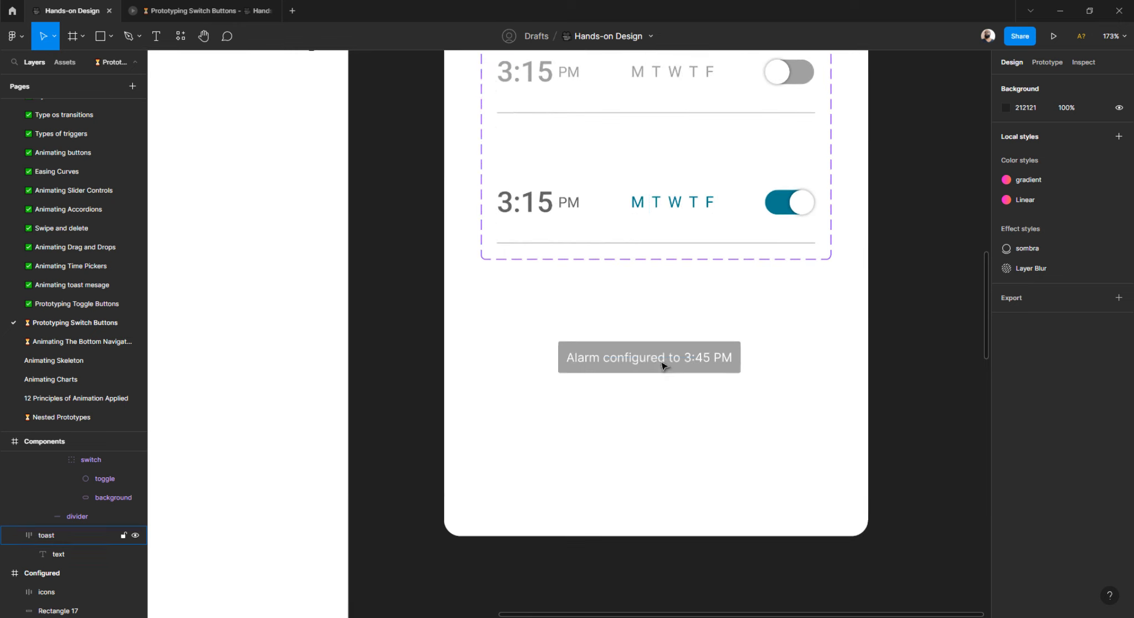
pyautogui.click(663, 362)
pyautogui.moveTo(663, 362); pyautogui.dragTo(645, 389)
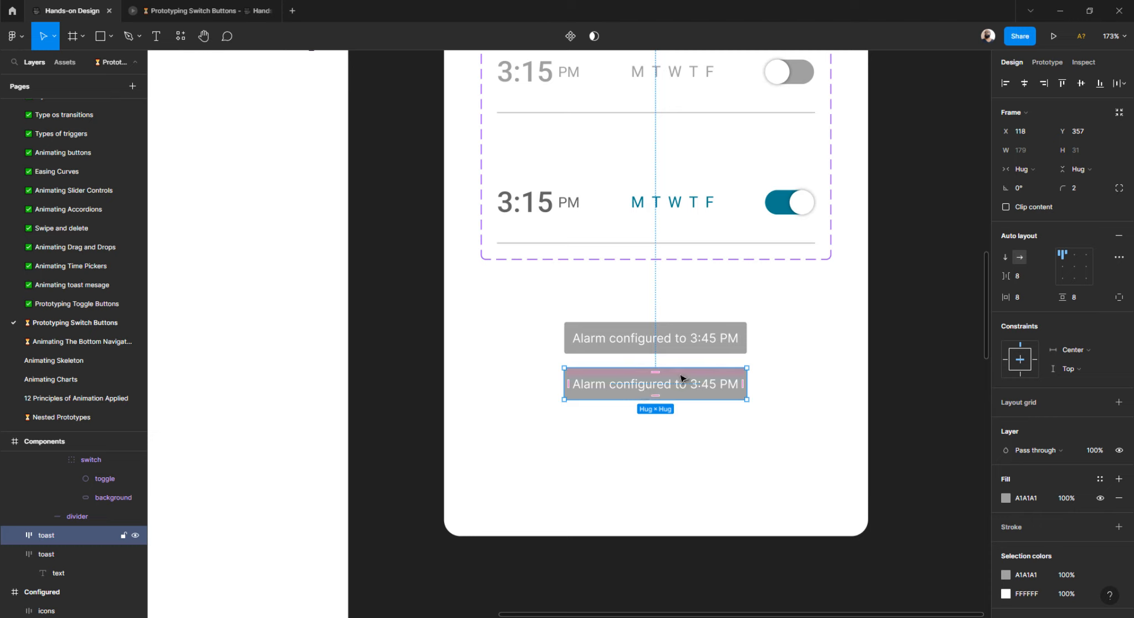
pyautogui.hotkey('ctrl', 'd')
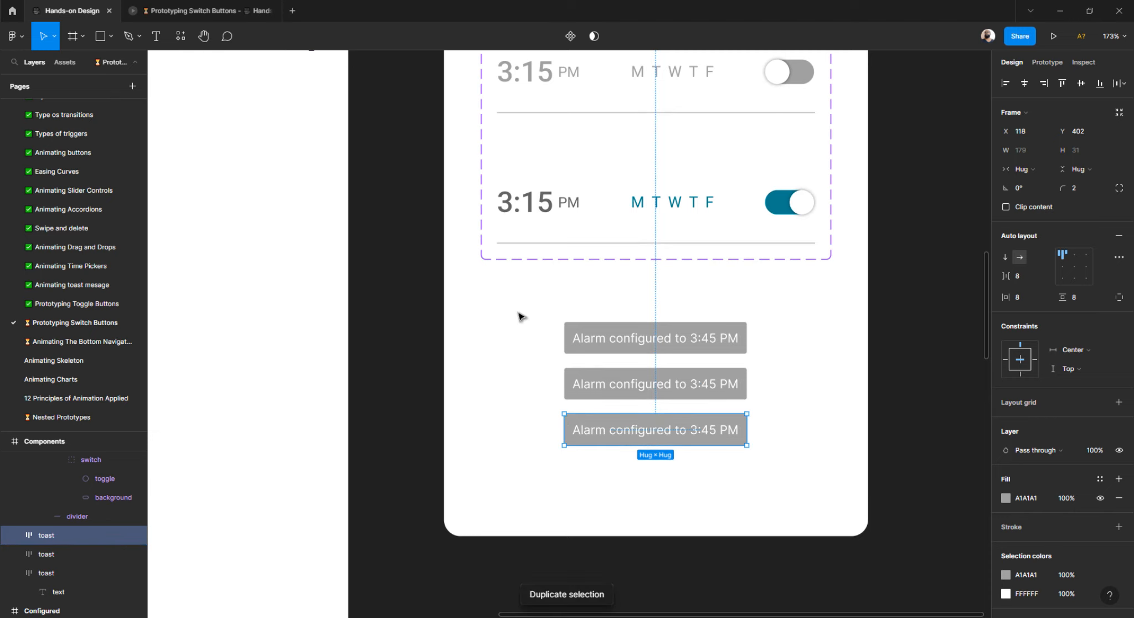
# - Set the vertical spacing between the three stacked toasts to 40
pyautogui.moveTo(518, 312); pyautogui.dragTo(763, 457)
pyautogui.click(1038, 229)
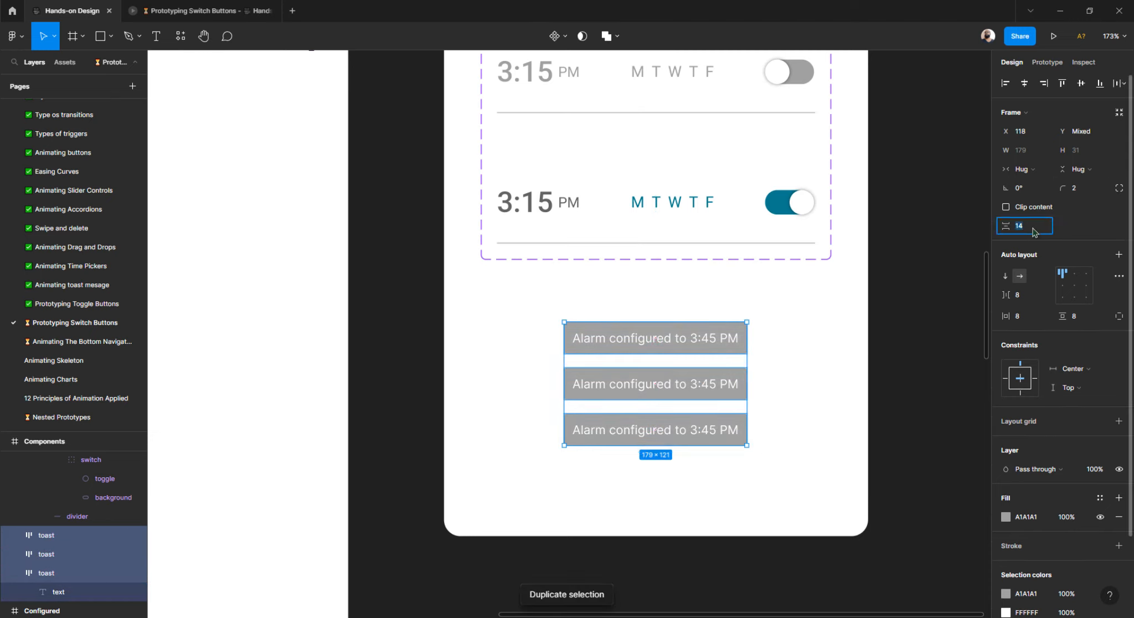
pyautogui.press('Up')
pyautogui.press('Up')
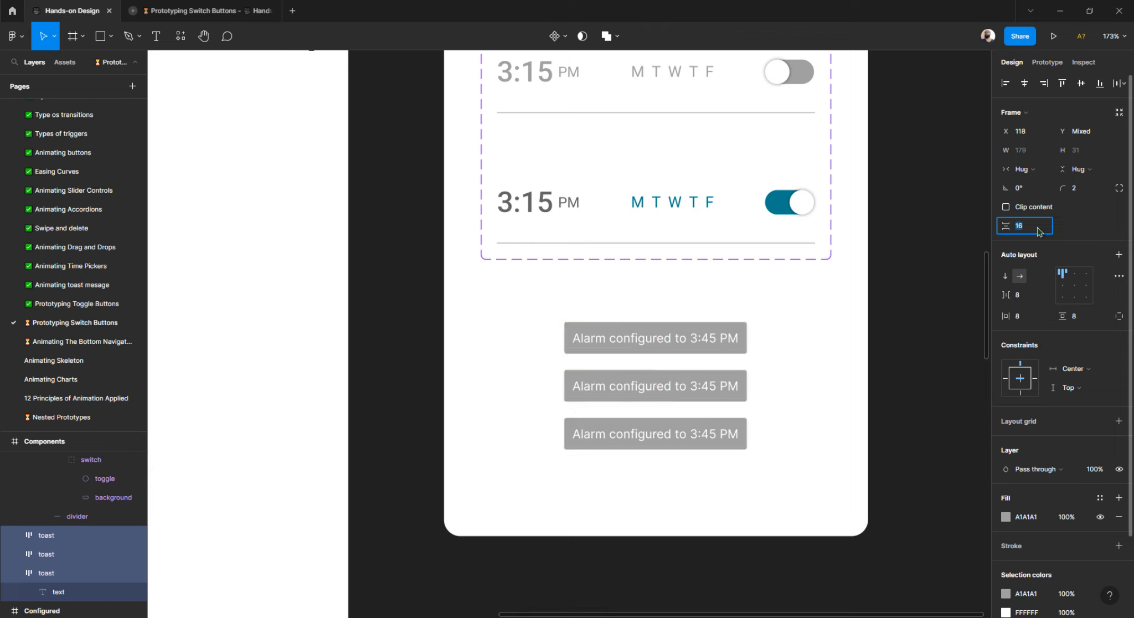
pyautogui.hotkey('shift', 'Up')
pyautogui.hotkey('shift', 'Up')
pyautogui.hotkey('shift', 'Up')
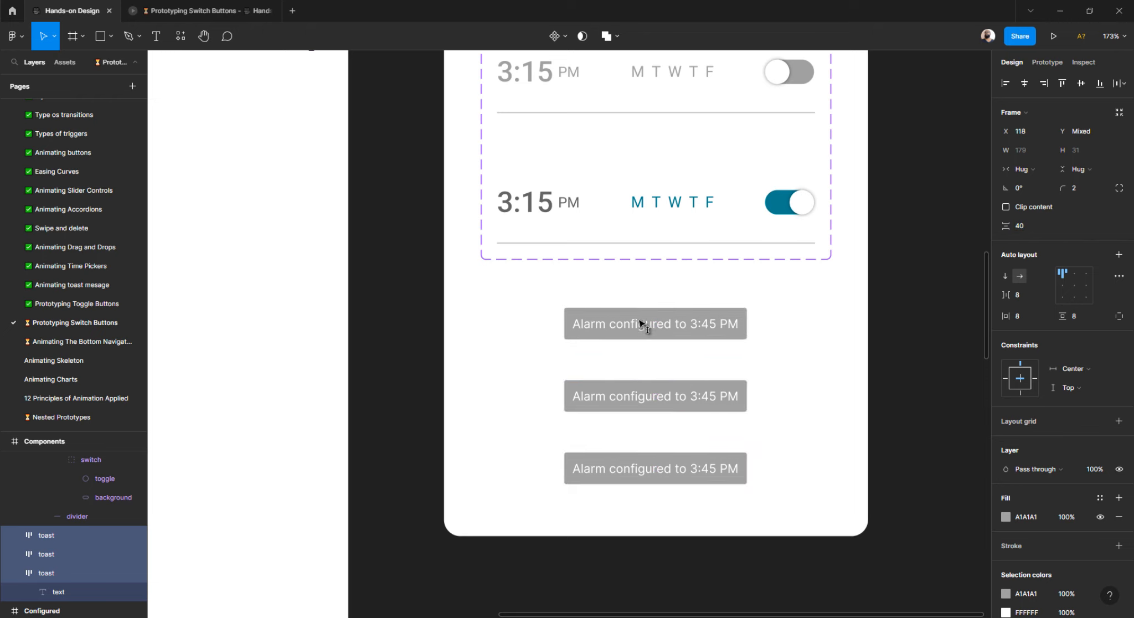
# - Set the layer opacity of the uppermost toast to 0%
pyautogui.click(521, 337)
pyautogui.moveTo(590, 320); pyautogui.dragTo(654, 330)
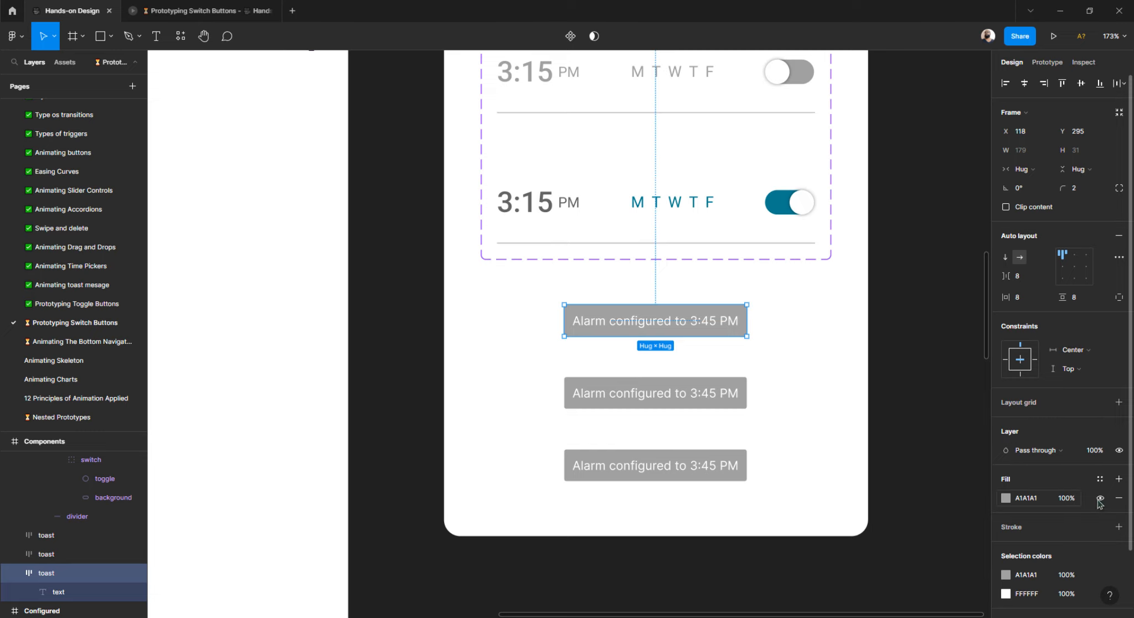
pyautogui.click(1094, 452)
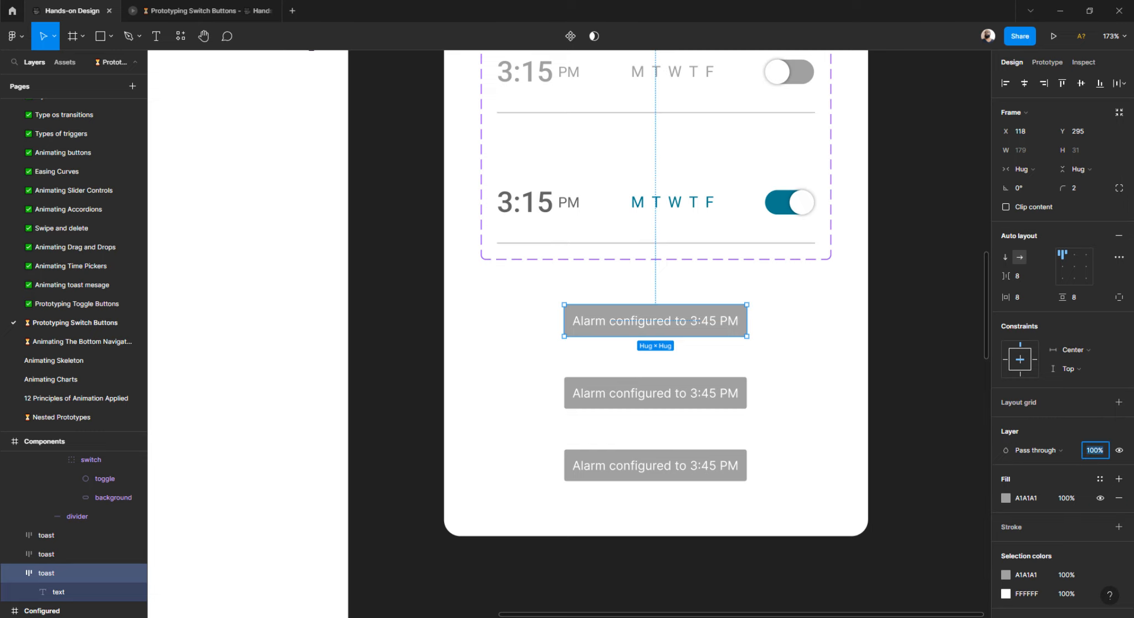
pyautogui.write('0')
pyautogui.press('Return')
# - Set the layer opacity of the lowest toast to 0%
pyautogui.moveTo(532, 446); pyautogui.dragTo(718, 514)
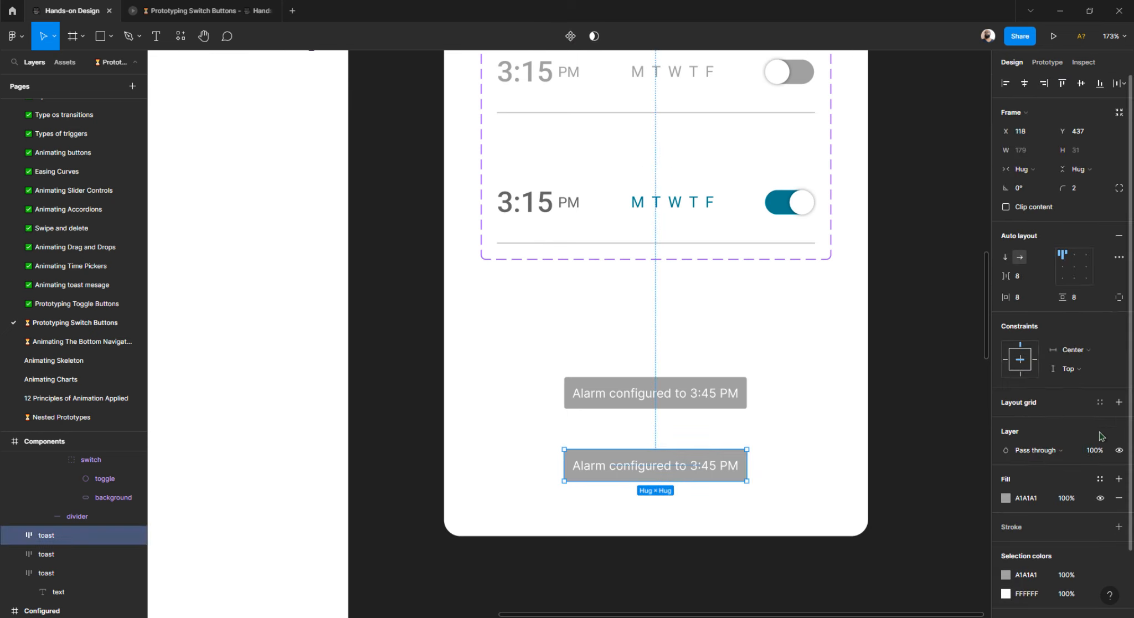
pyautogui.click(1100, 451)
pyautogui.write('0')
pyautogui.press('Return')
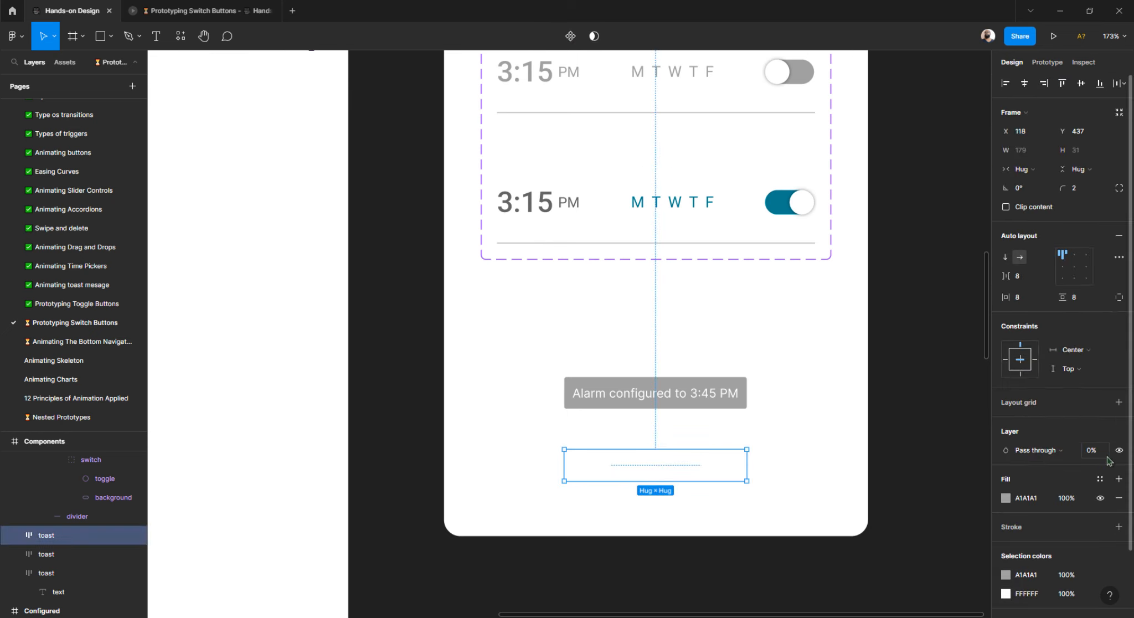
pyautogui.click(592, 346)
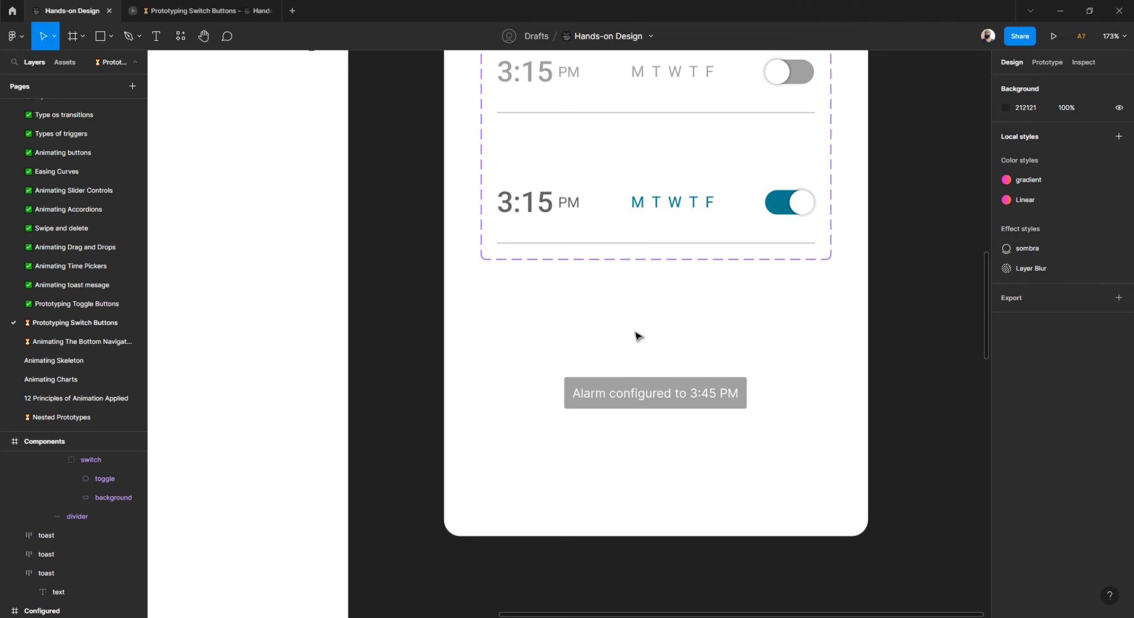
# - Turn each of the three stacked toasts below the Switch set into its own component
pyautogui.moveTo(512, 310); pyautogui.dragTo(653, 347)
pyautogui.moveTo(514, 418); pyautogui.dragTo(646, 483)
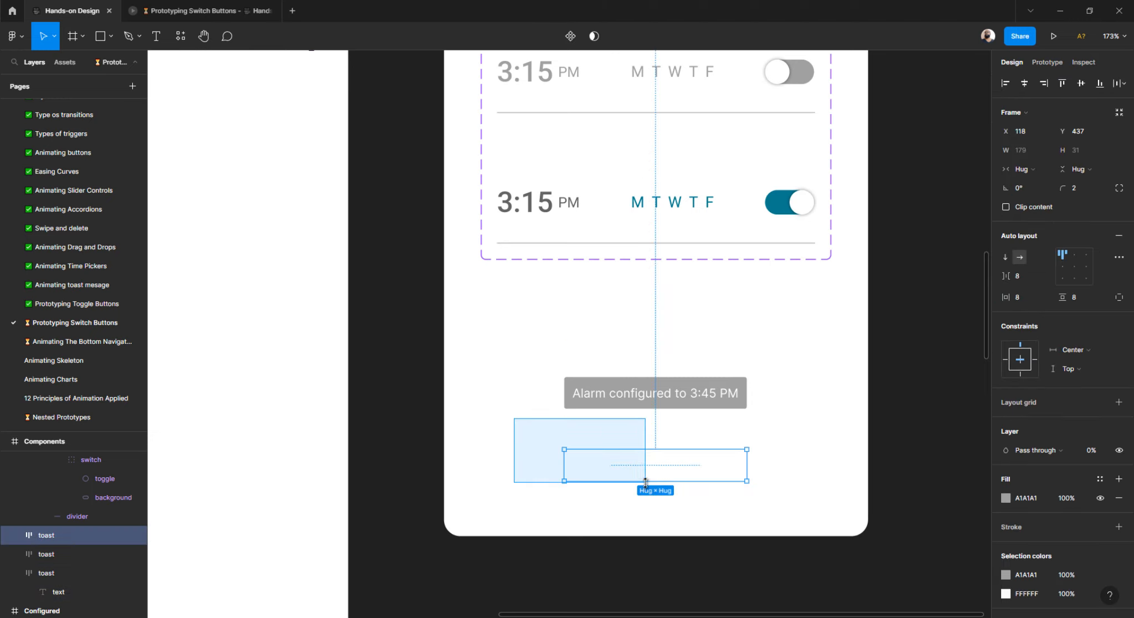
pyautogui.moveTo(482, 289); pyautogui.dragTo(655, 307)
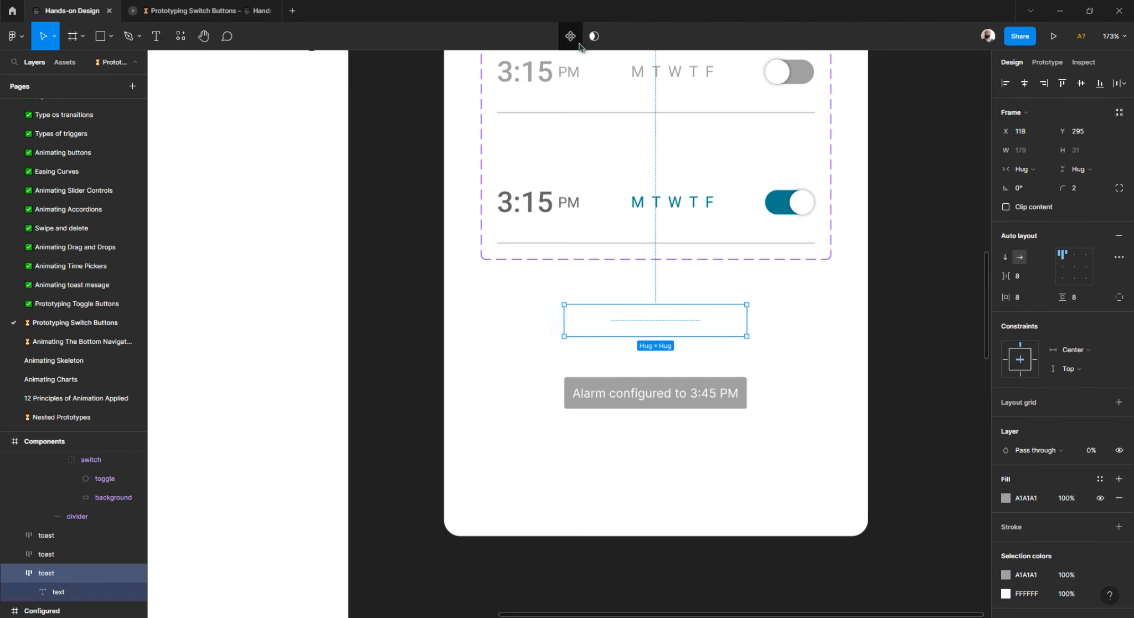
pyautogui.moveTo(502, 374); pyautogui.dragTo(649, 419)
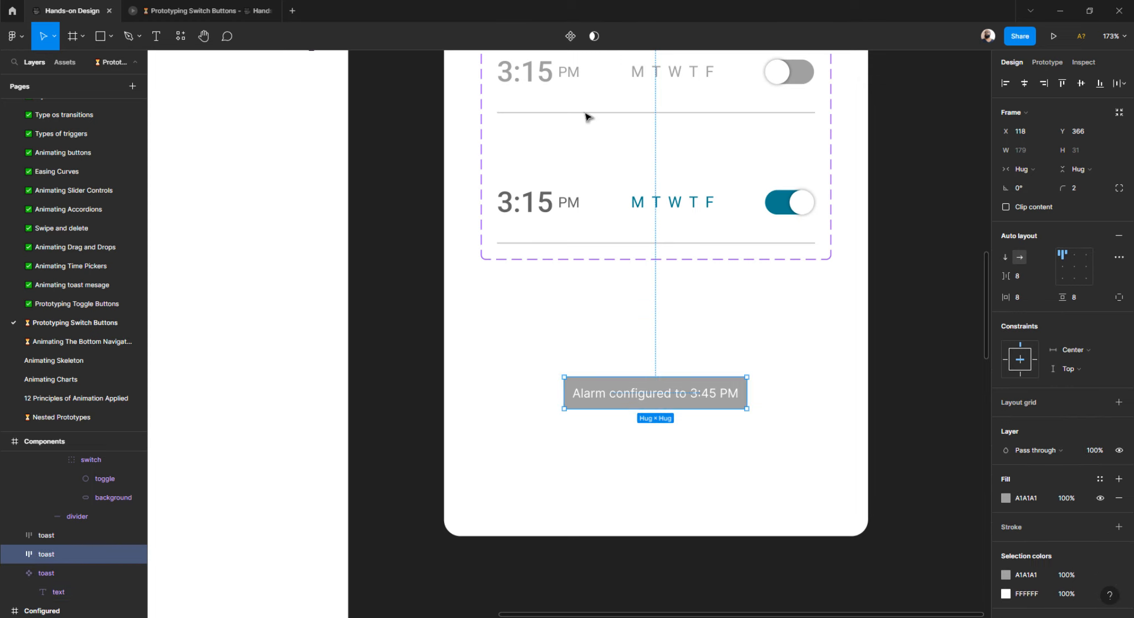
pyautogui.moveTo(525, 436); pyautogui.dragTo(653, 507)
pyautogui.click(523, 317)
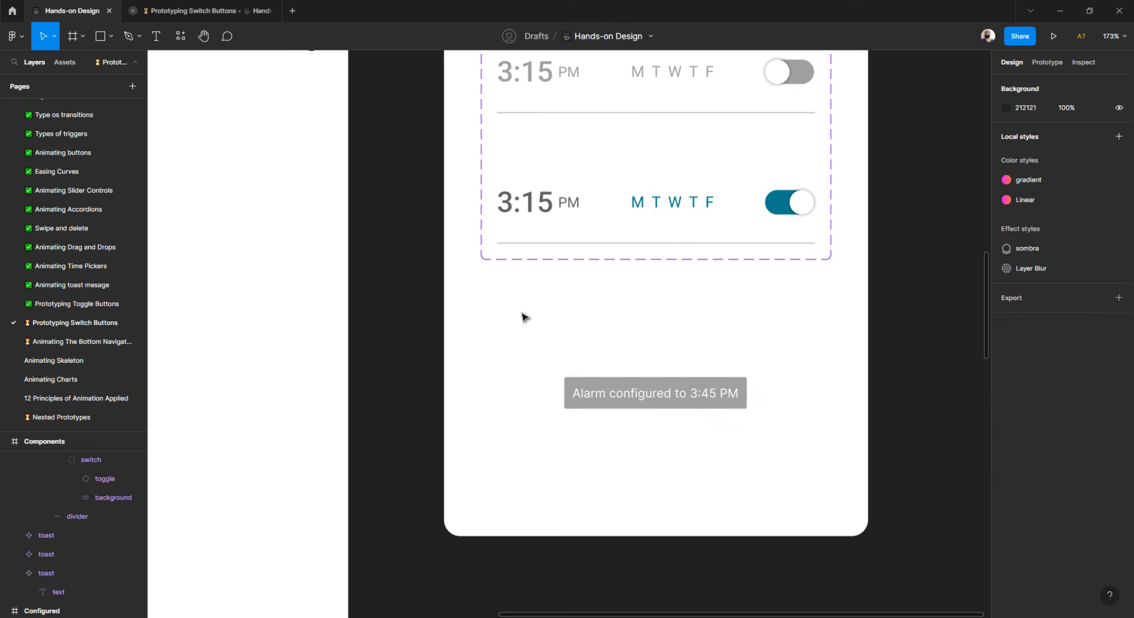
# - Combine the three toast components as variants of one component set and rename the set Toast
pyautogui.moveTo(493, 287); pyautogui.dragTo(752, 499)
pyautogui.click(1050, 279)
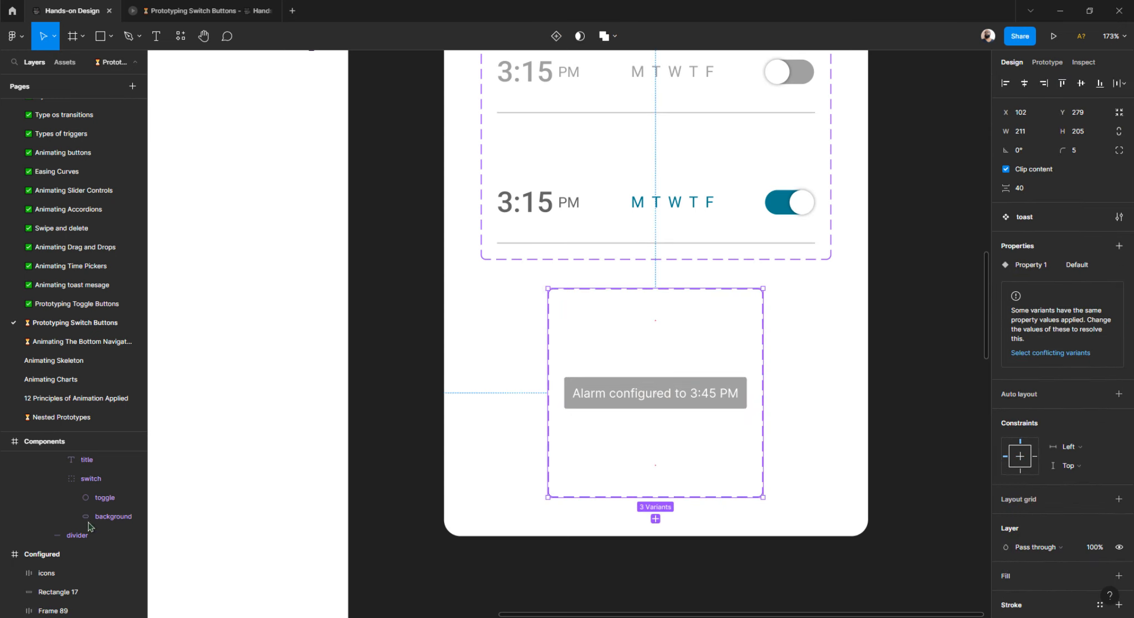
pyautogui.click(485, 298)
pyautogui.click(569, 288)
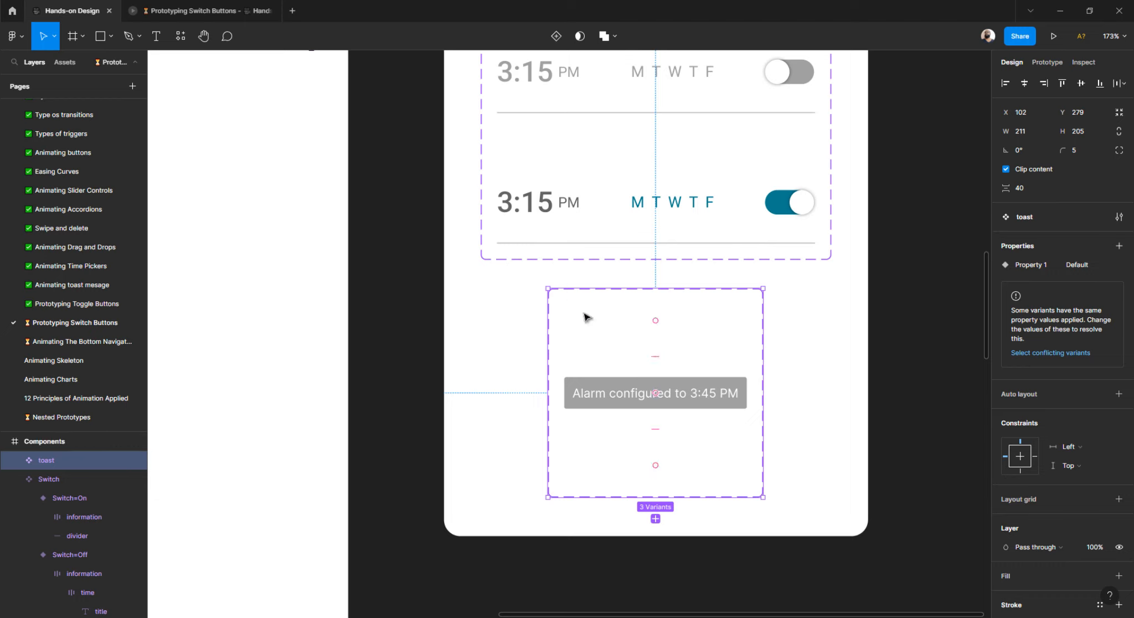
pyautogui.doubleClick(47, 462)
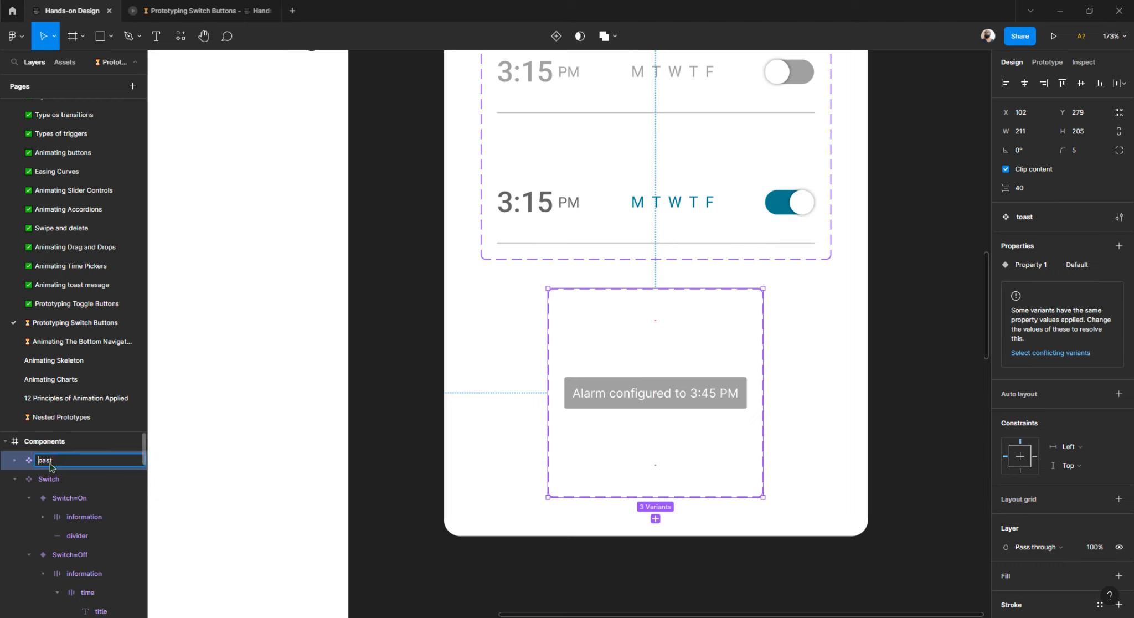
pyautogui.write('T')
pyautogui.press('Return')
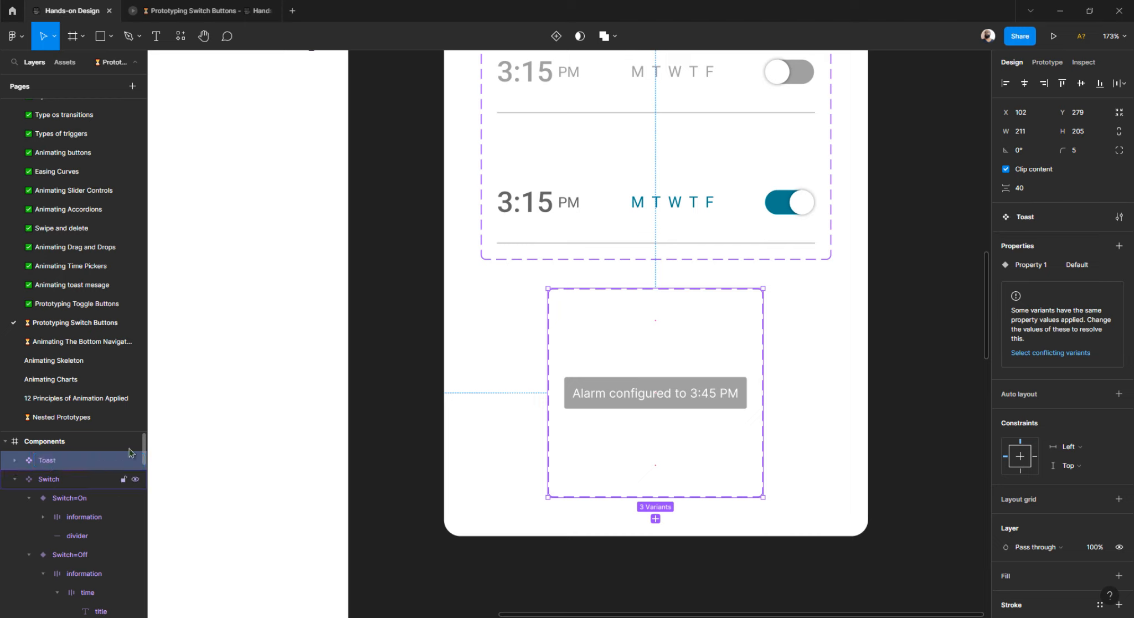
# - Rename the Toast component set's variant property to Switch
pyautogui.click(1034, 267)
pyautogui.doubleClick(1033, 266)
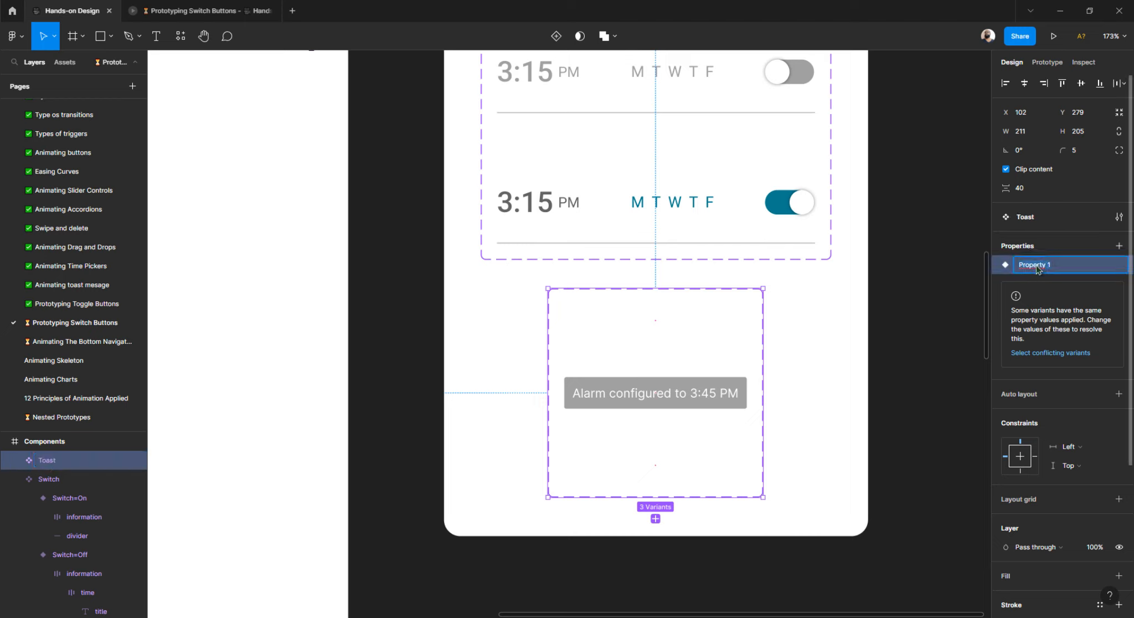
pyautogui.write('Switch')
pyautogui.press('Return')
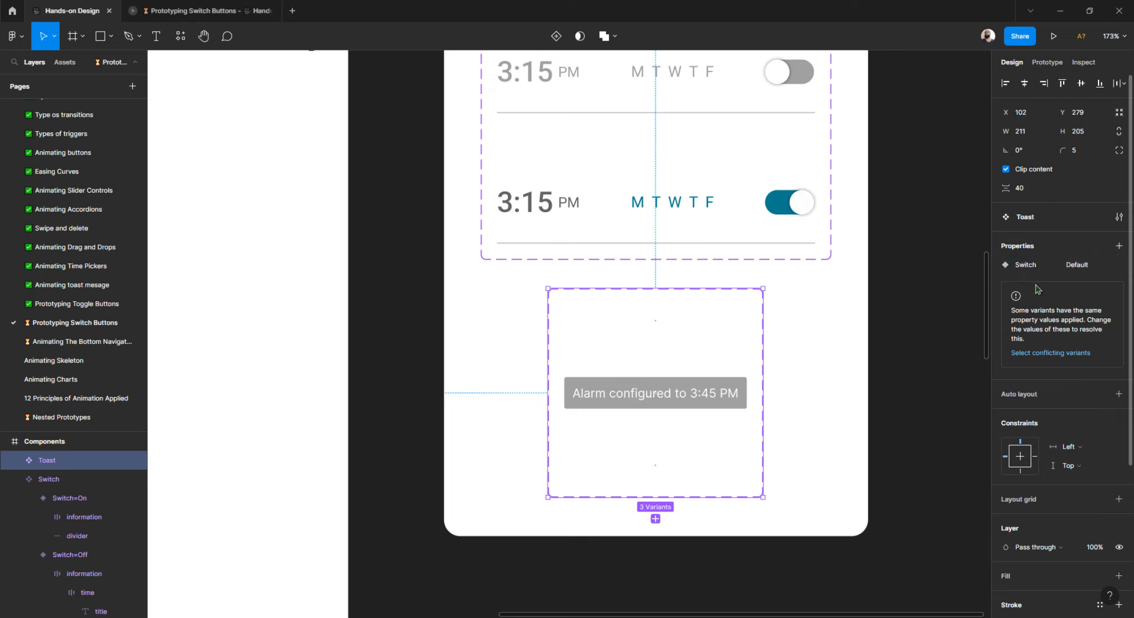
# - Set the Switch value of the uppermost, transparent toast variant to Start
pyautogui.click(703, 329)
pyautogui.click(1077, 302)
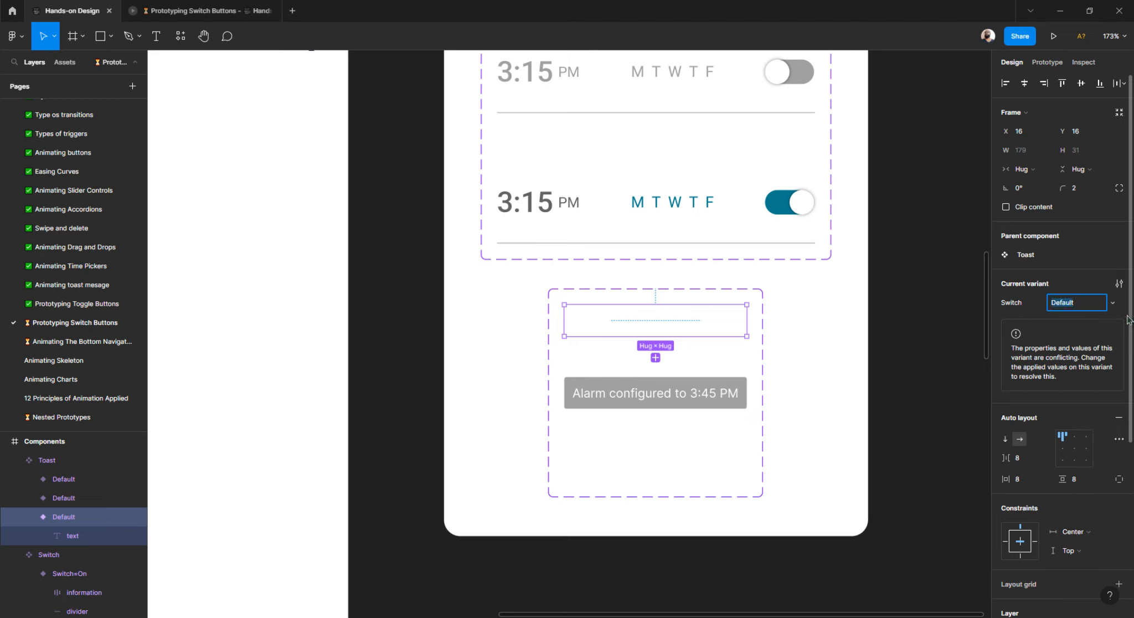
pyautogui.press('Return')
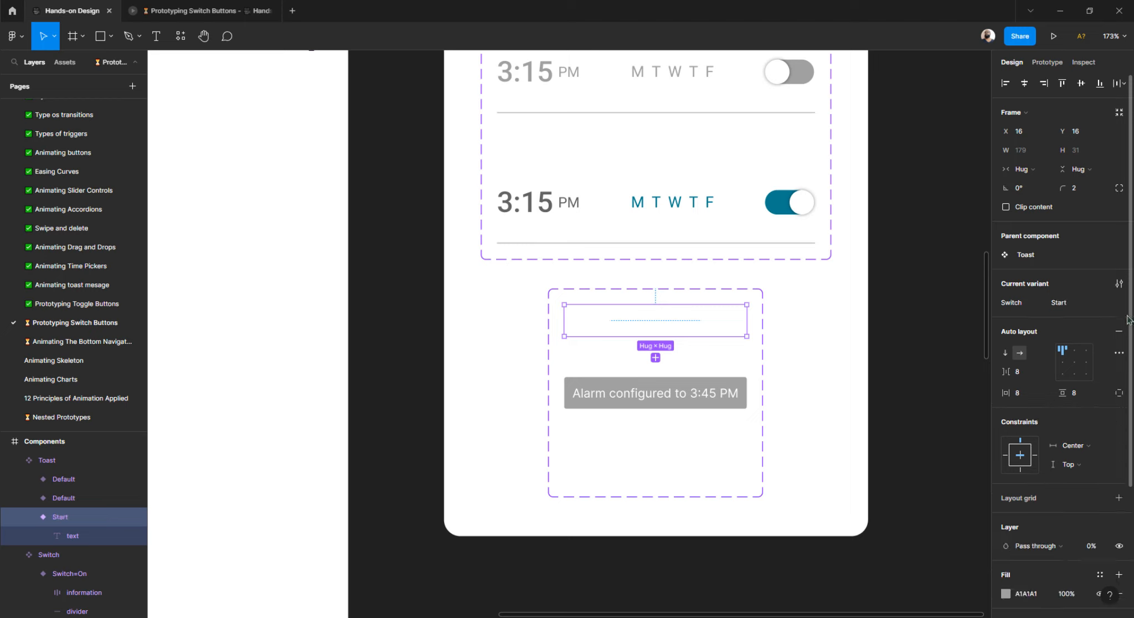
# - Set the Switch value of the visible middle toast variant to Showing
pyautogui.click(658, 405)
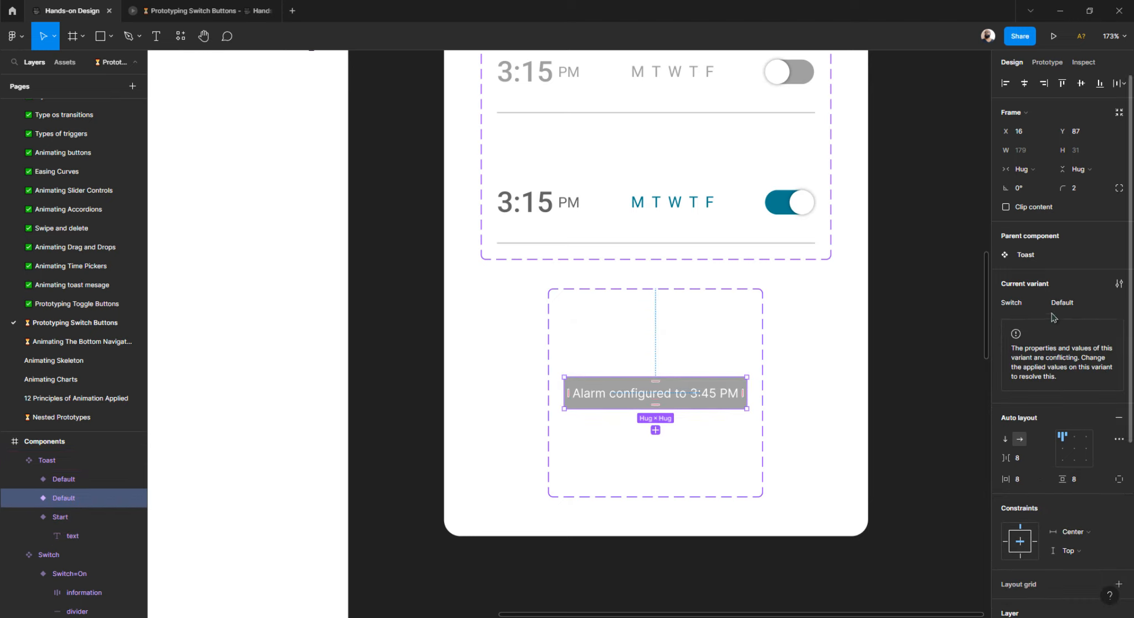
pyautogui.click(1070, 306)
pyautogui.write('Showing')
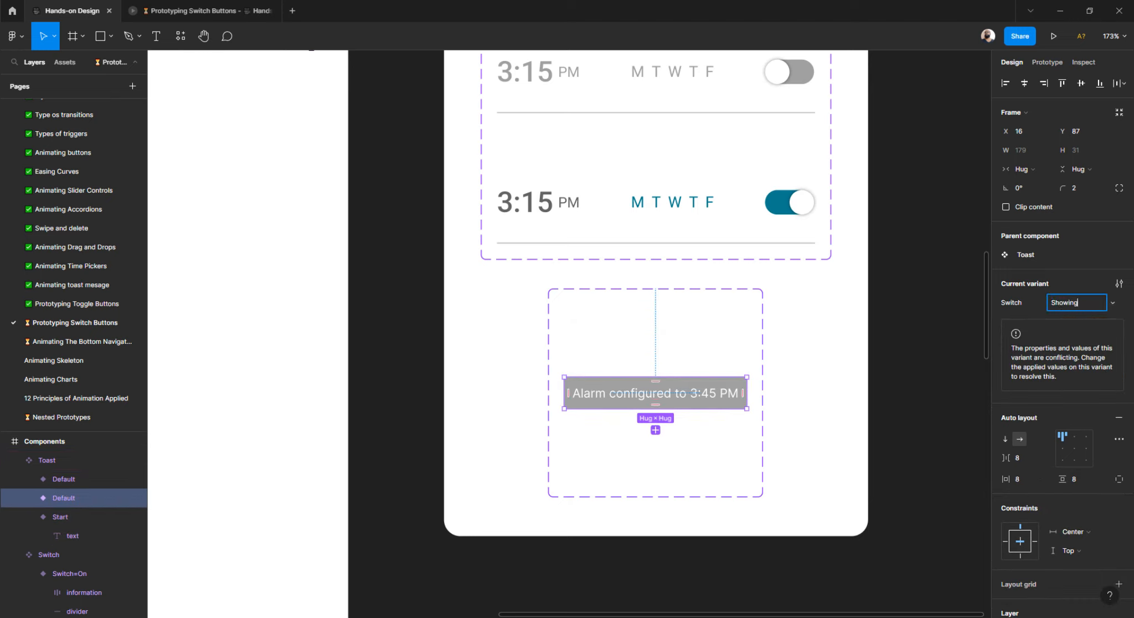
pyautogui.press('Return')
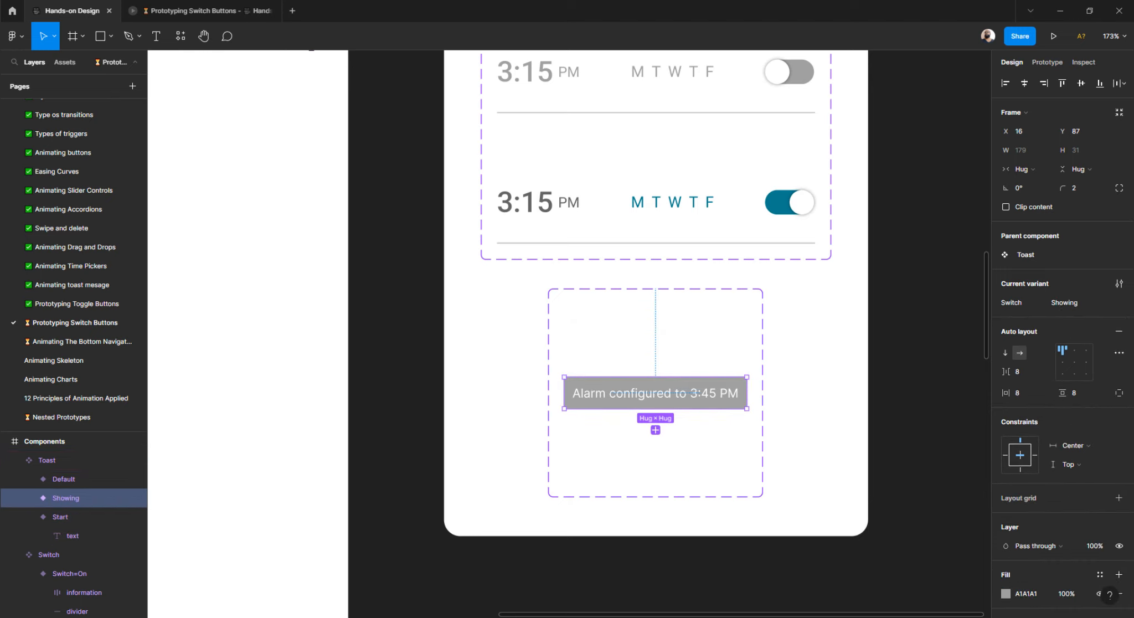
# - Change the visible middle toast variant's Switch value to Show
pyautogui.click(699, 450)
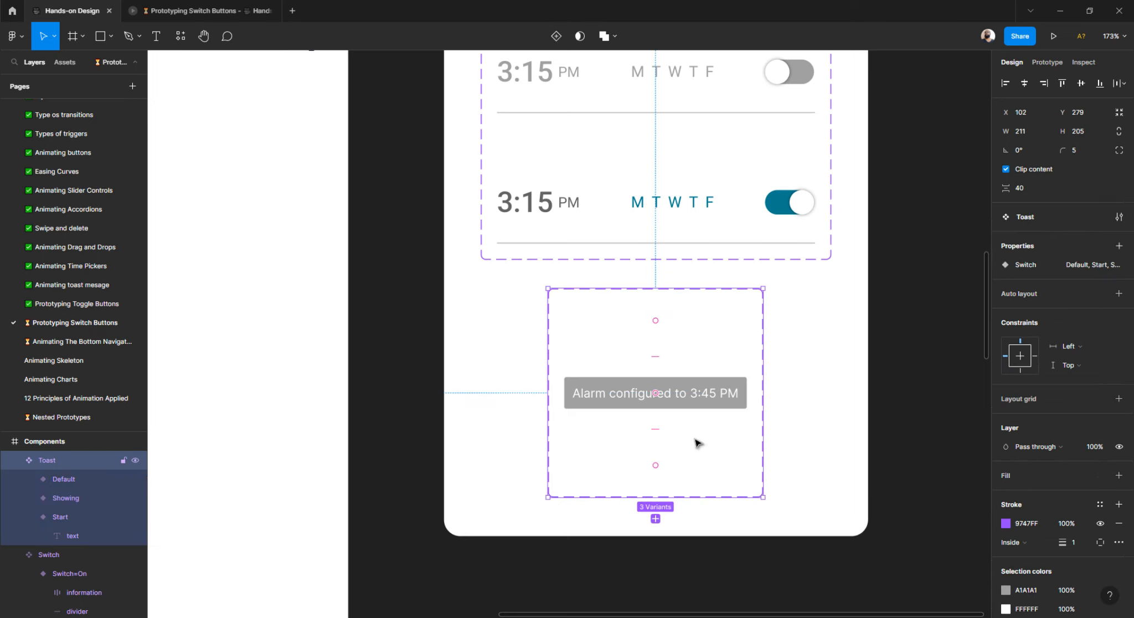
pyautogui.click(695, 332)
pyautogui.click(687, 394)
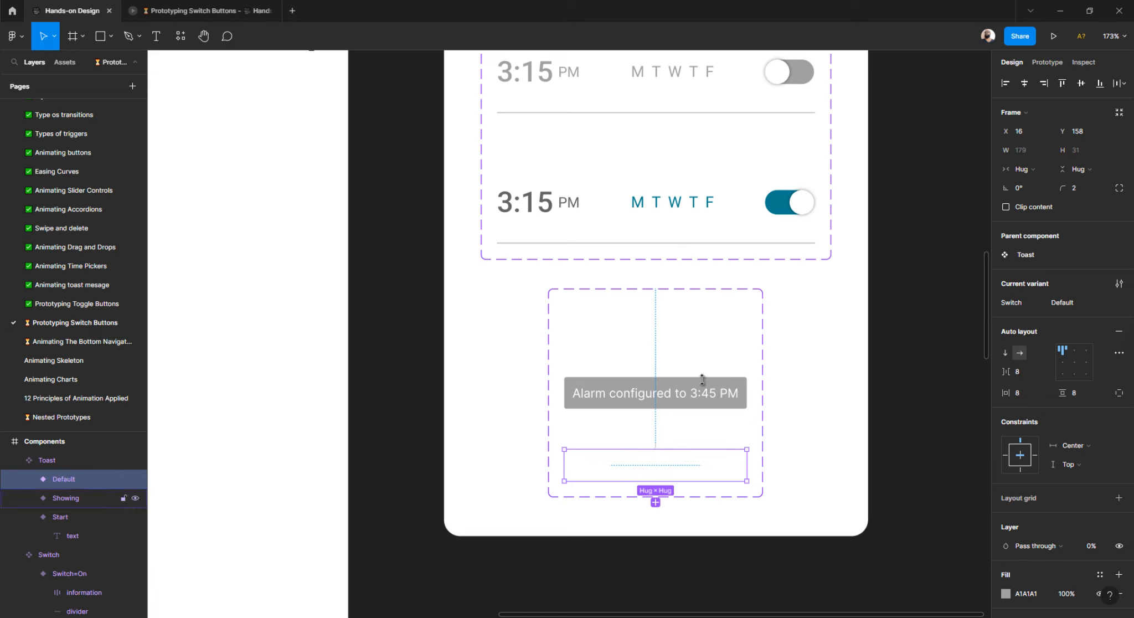
pyautogui.click(1099, 304)
pyautogui.click(1092, 304)
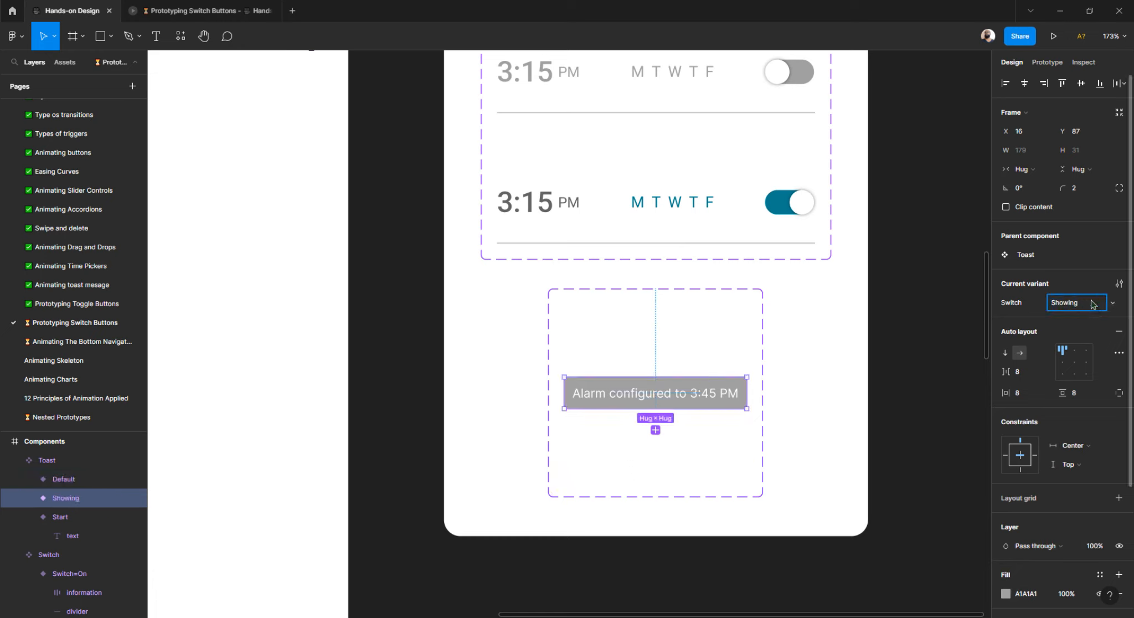
pyautogui.press('Return')
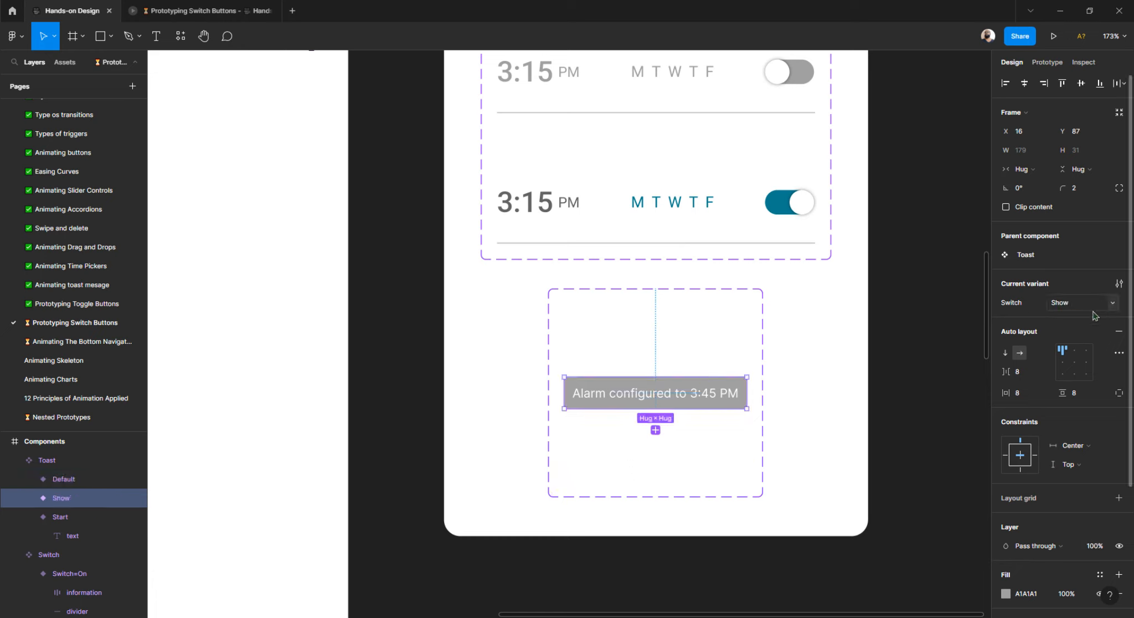
# - Set the Switch value of the lowest, transparent toast variant to Hide
pyautogui.click(642, 459)
pyautogui.click(1079, 305)
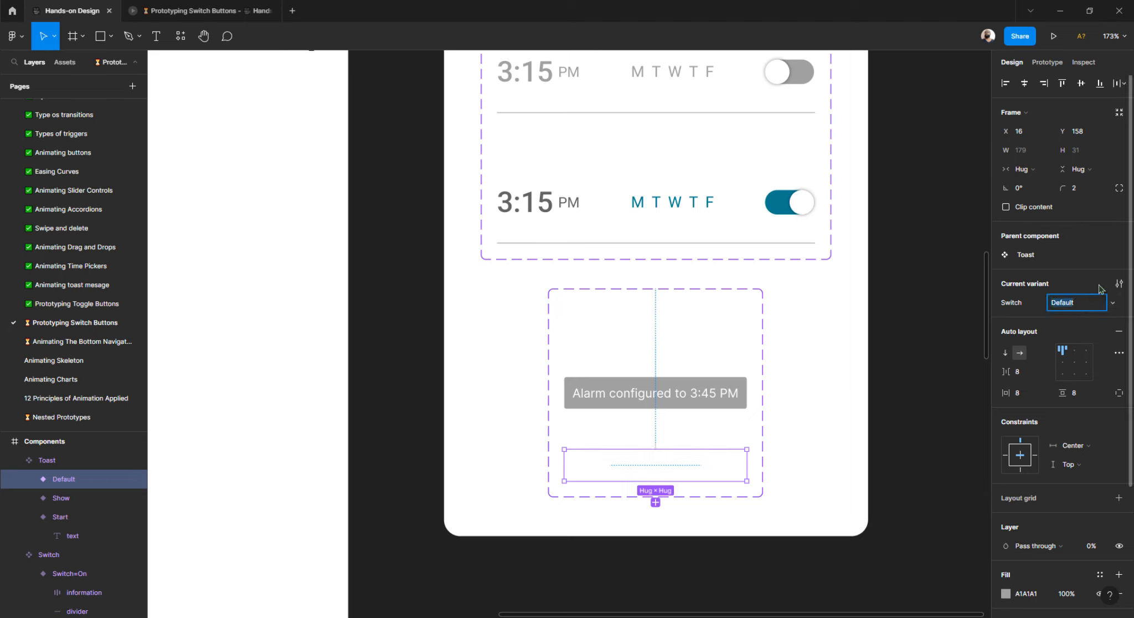
pyautogui.press('Return')
# - Check the Start and Show toast variants and set the Hide variant's auto layout alignment to top center
pyautogui.click(664, 321)
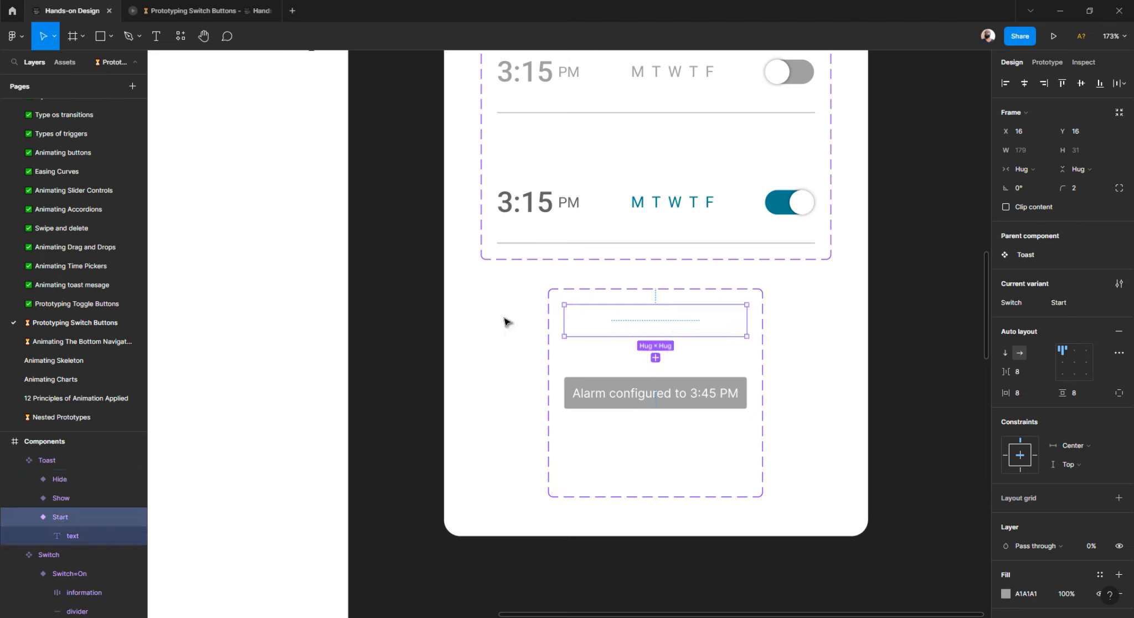
pyautogui.click(681, 394)
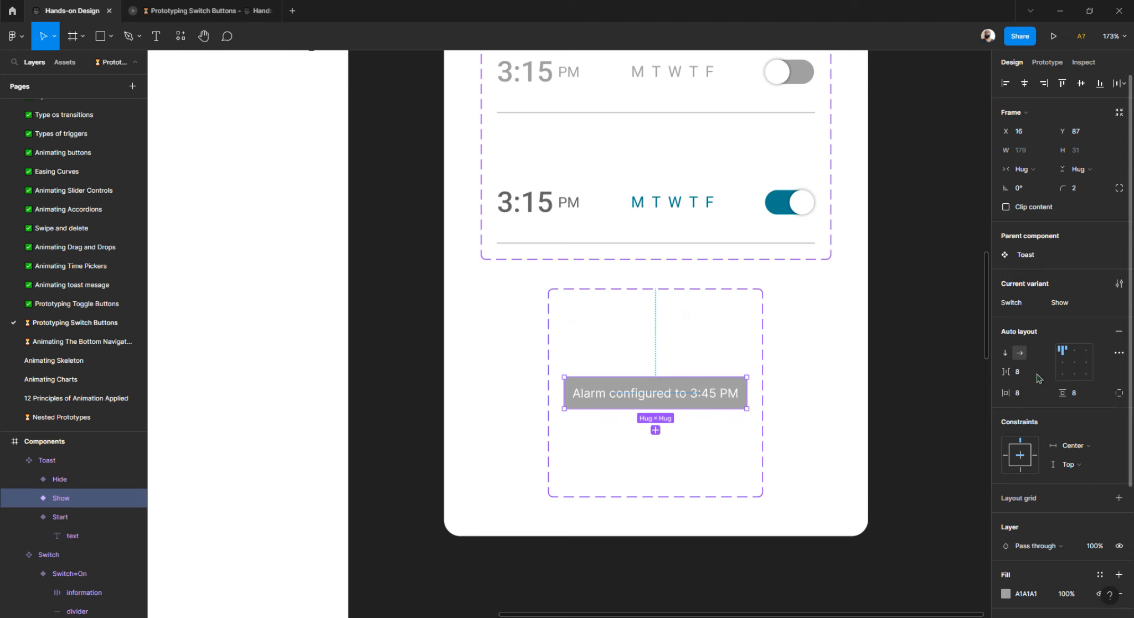
pyautogui.click(629, 448)
pyautogui.click(614, 462)
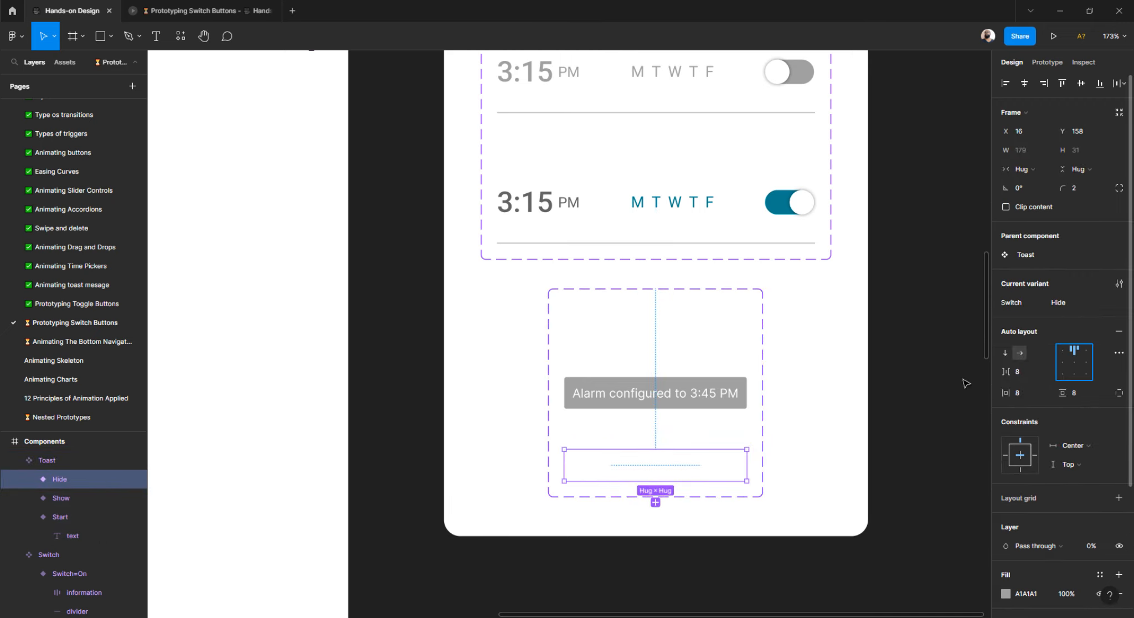
pyautogui.click(922, 392)
pyautogui.click(749, 487)
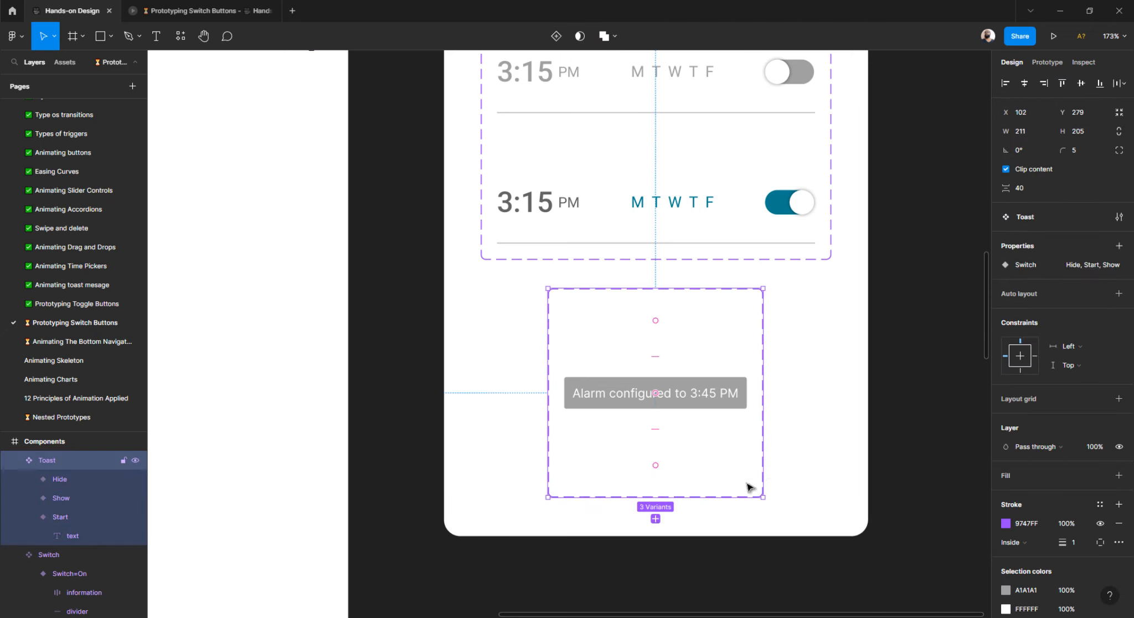
# - Place an instance of the Off Switch variant under the Alarmfy heading in the empty Configured frame, centered horizontally
pyautogui.click(800, 392)
pyautogui.scroll(-2, 623, 384)
pyautogui.click(616, 392)
pyautogui.scroll(-5, 615, 392)
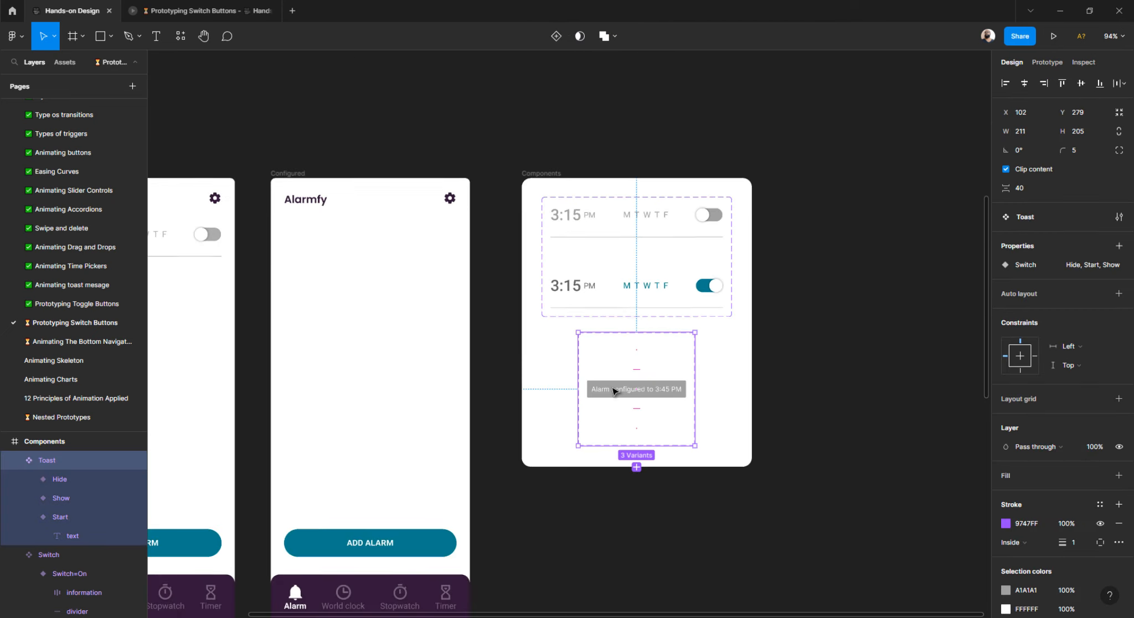
pyautogui.hscroll(-2, 621, 325)
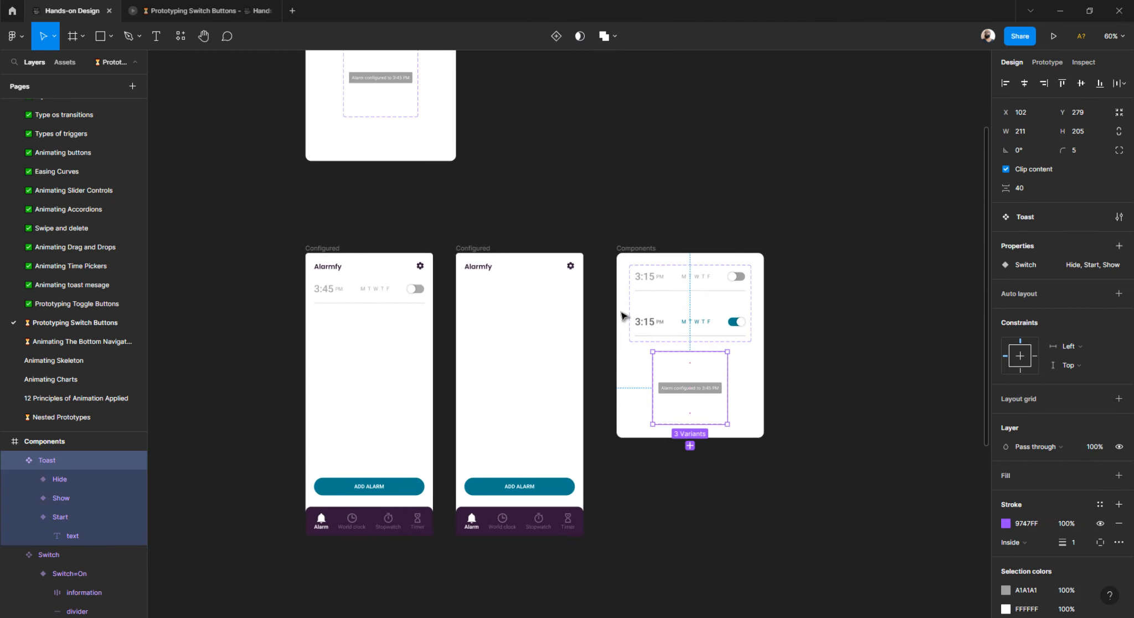
pyautogui.scroll(4, 484, 270)
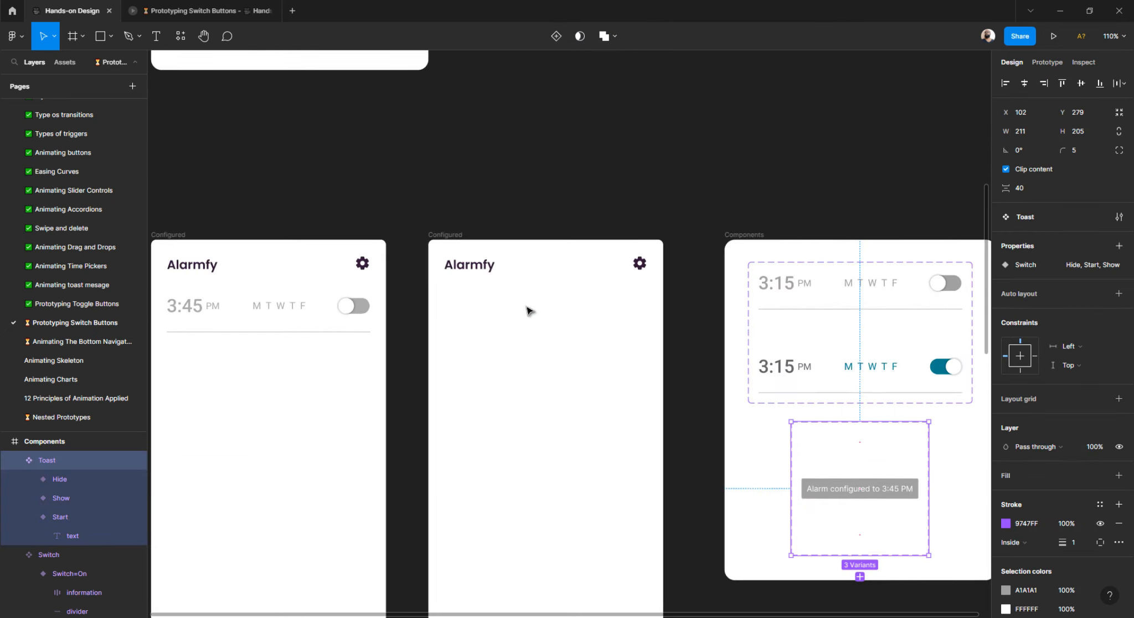
pyautogui.click(556, 225)
pyautogui.click(813, 287)
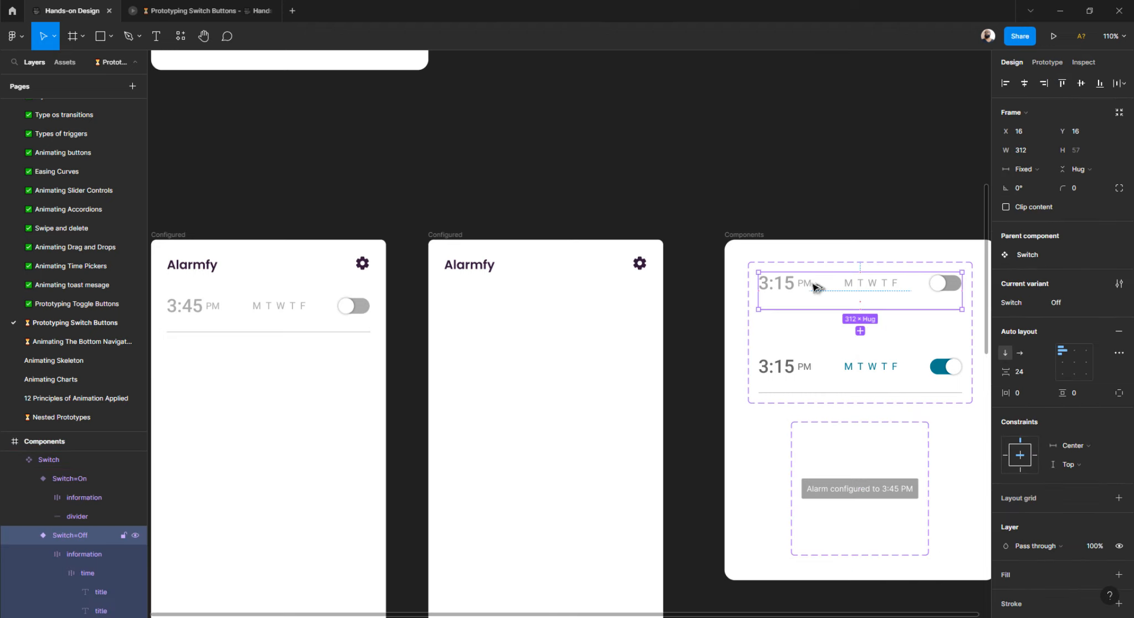
pyautogui.moveTo(814, 286); pyautogui.dragTo(506, 308)
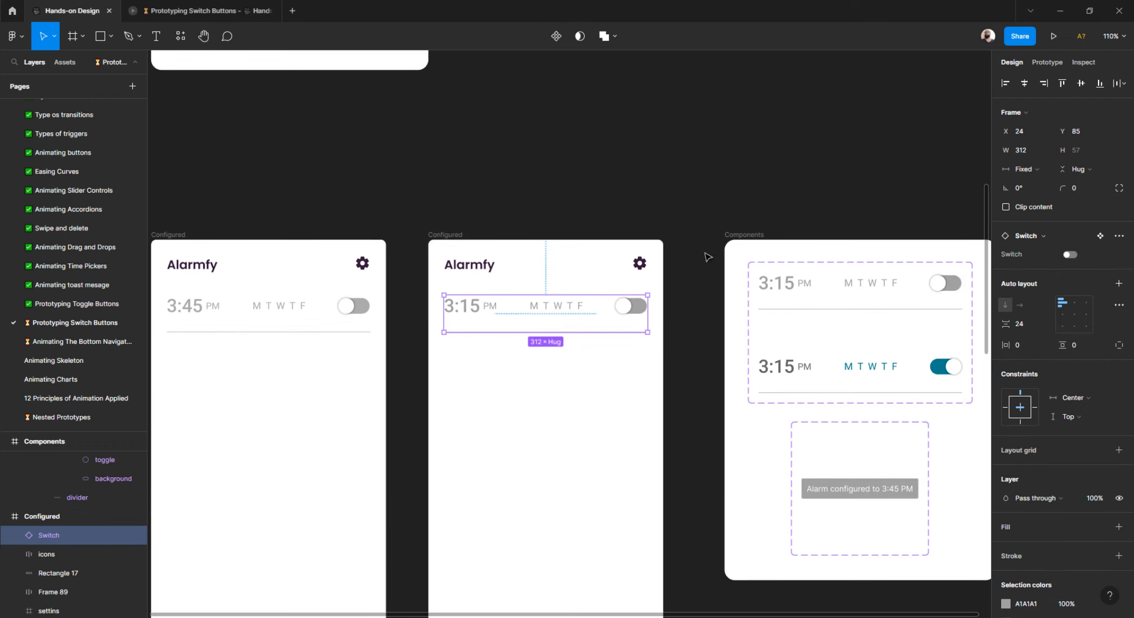
pyautogui.click(1024, 83)
# - Move the Switch instance up until it sits 32 below the settings icon
pyautogui.press('alt')
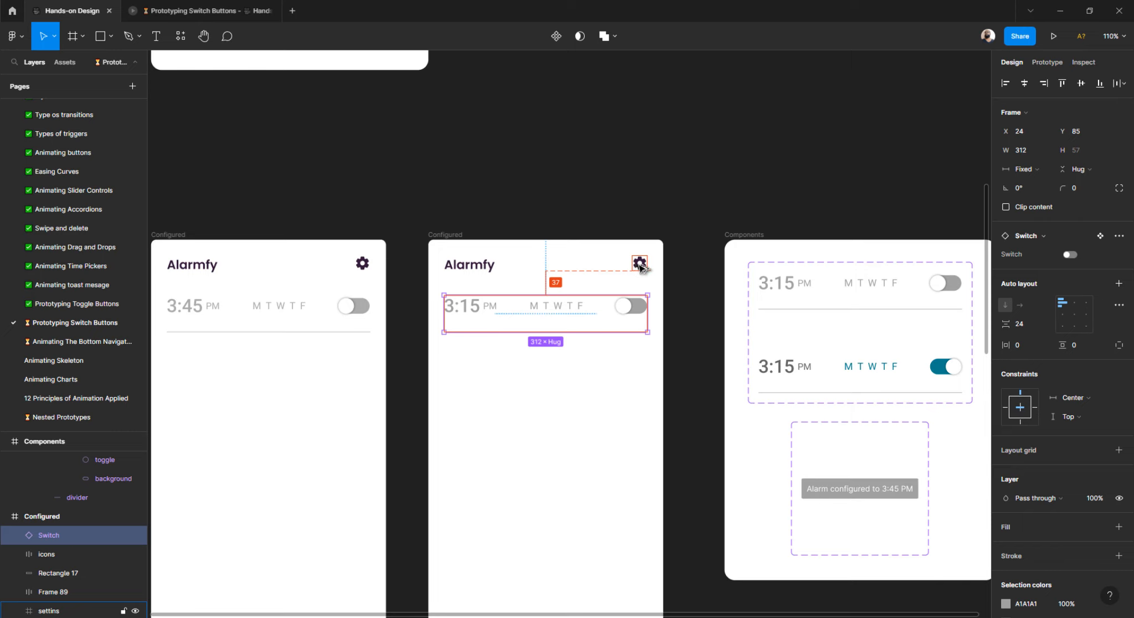
pyautogui.press('Up')
pyautogui.press('Up')
pyautogui.press('Up')
pyautogui.press('Up')
pyautogui.press('Up')
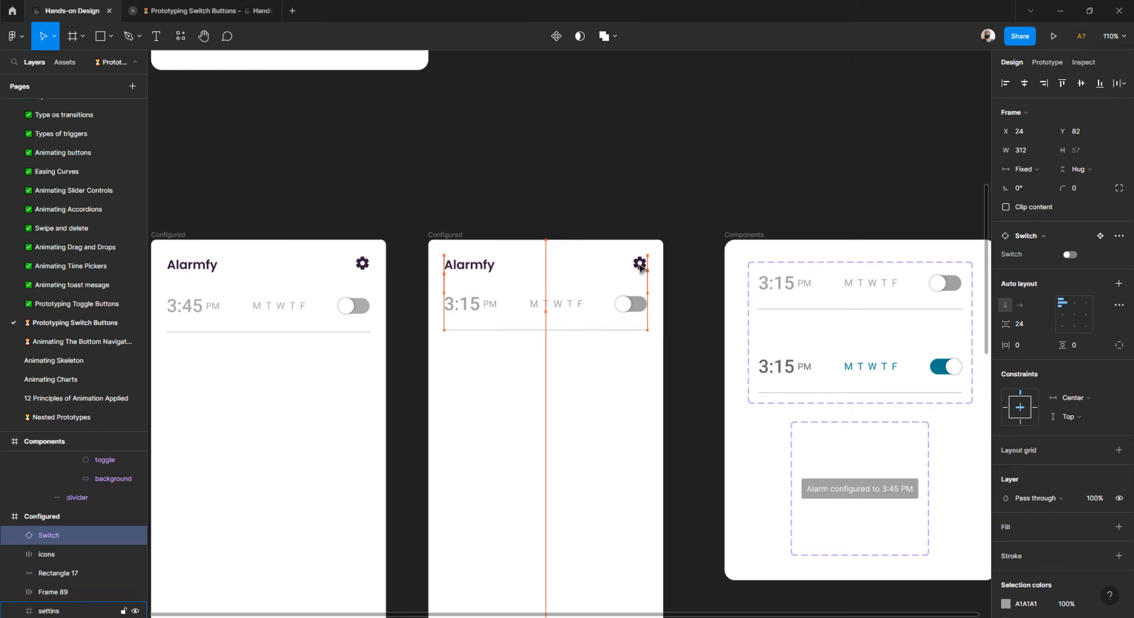
pyautogui.press('alt')
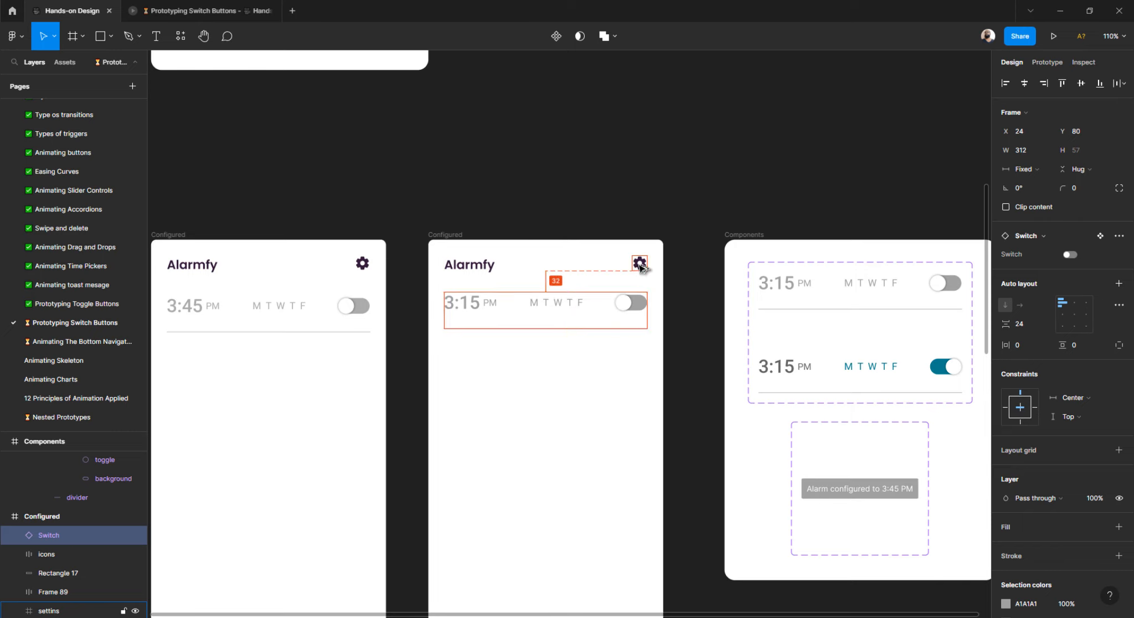
pyautogui.click(589, 216)
# - Duplicate the Configured frame holding the 3:15 PM Switch instance and place the copy beside the lower Configured frame whose alarm is on
pyautogui.scroll(-5, 506, 221)
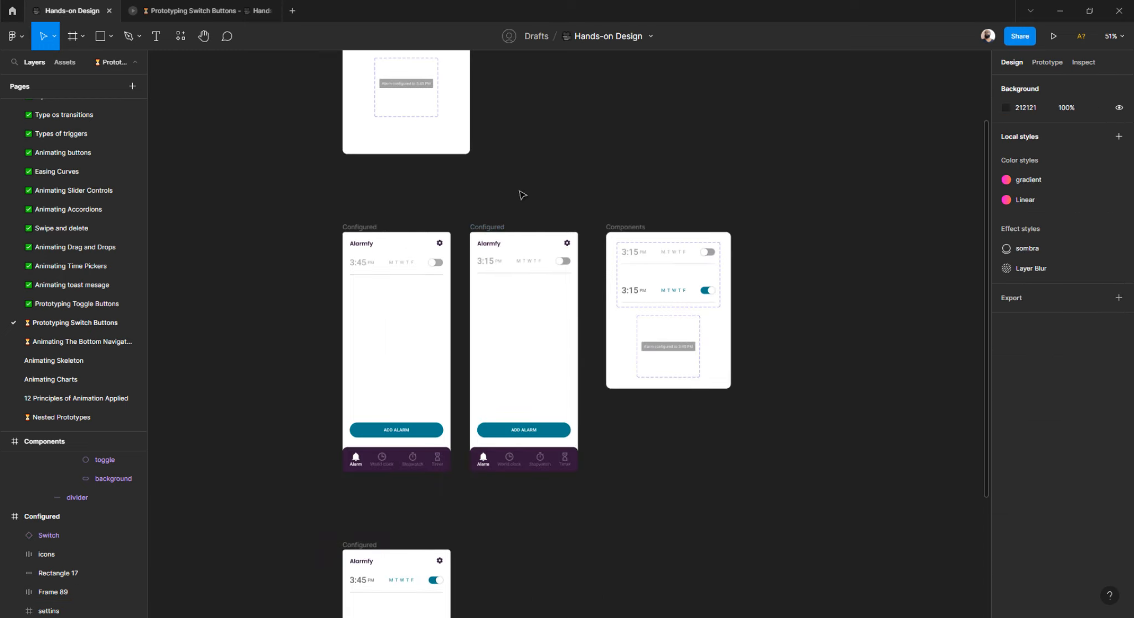
pyautogui.scroll(-5, 493, 281)
pyautogui.scroll(5, 497, 281)
pyautogui.scroll(-4, 490, 296)
pyautogui.scroll(2, 426, 343)
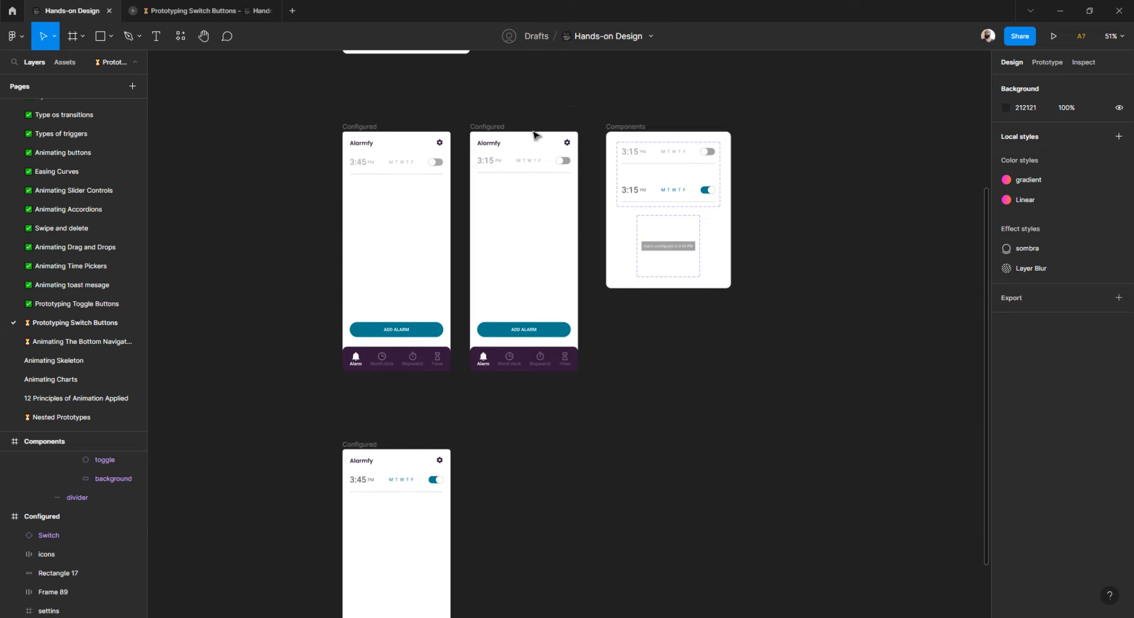
pyautogui.moveTo(491, 123); pyautogui.dragTo(463, 447)
pyautogui.scroll(-4, 463, 448)
pyautogui.scroll(5, 550, 274)
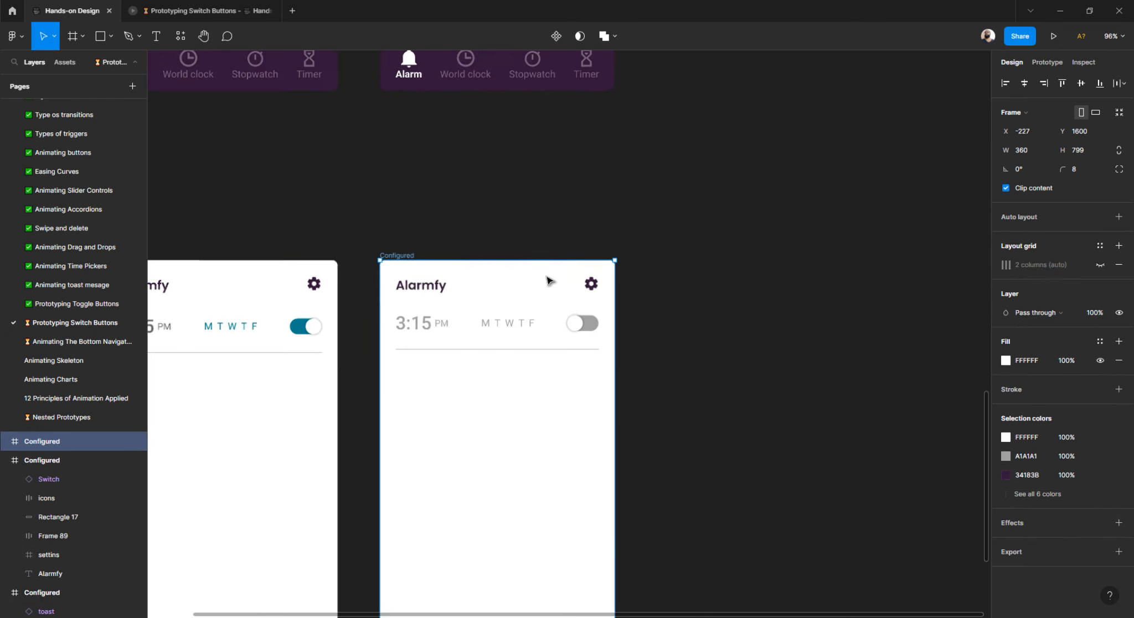
# - Turn on the Switch property of the 3:15 PM Switch instance in the newly copied Configured frame
pyautogui.doubleClick(549, 328)
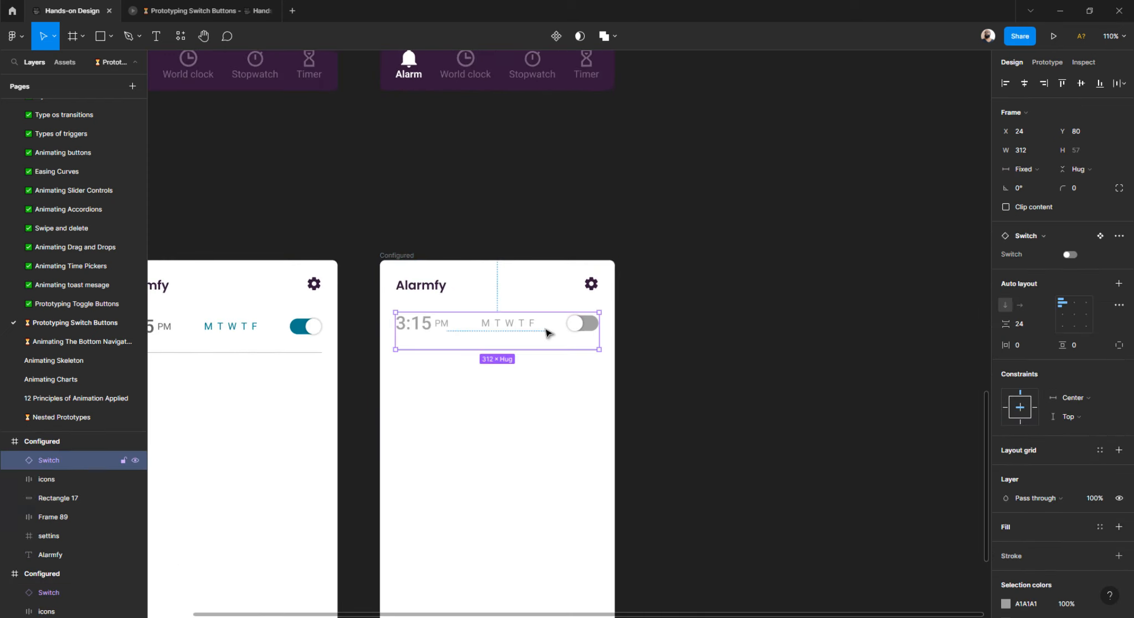
pyautogui.click(618, 339)
pyautogui.click(586, 329)
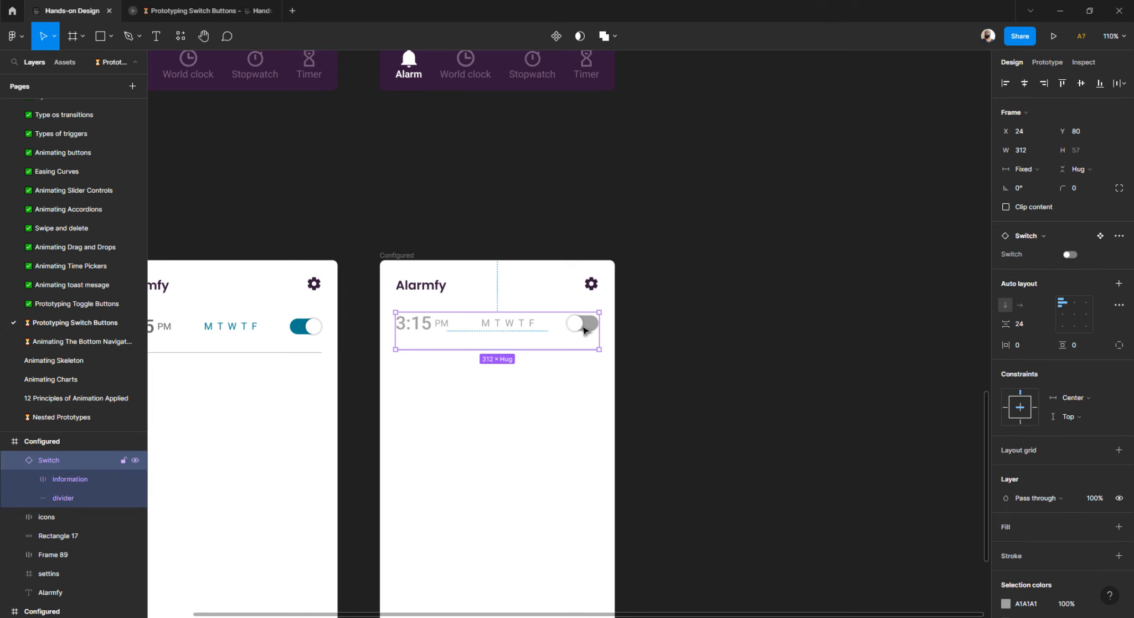
pyautogui.click(1071, 255)
pyautogui.click(783, 270)
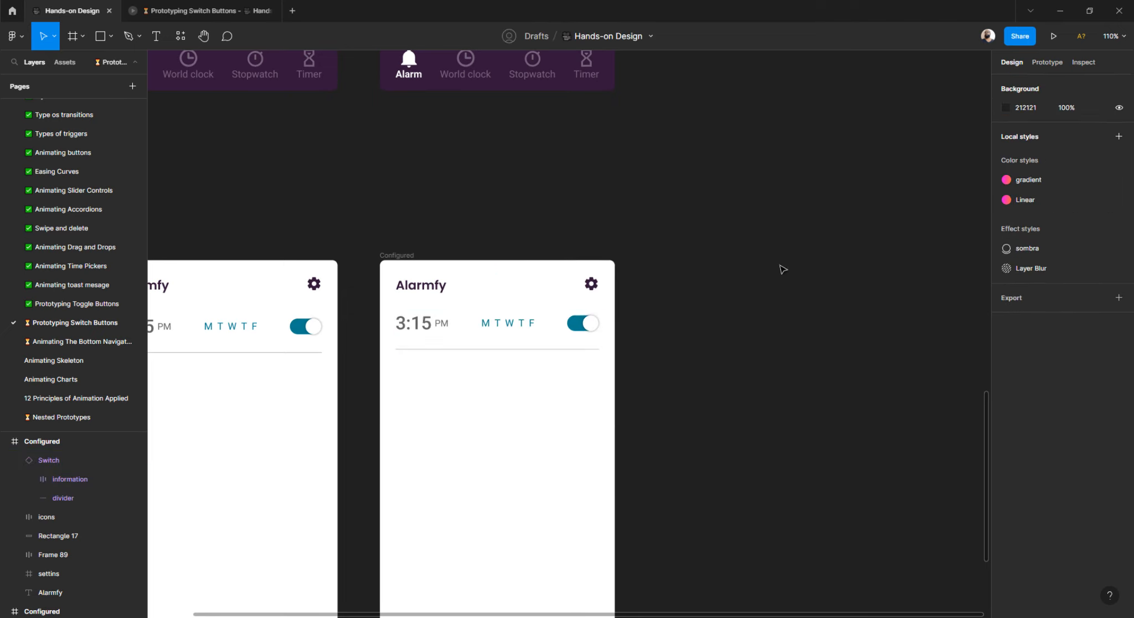
# - Place an instance of the Toast's Show variant above the ADD ALARM button in the lower 3:15 PM Configured frame, centered horizontally
pyautogui.scroll(-5, 690, 273)
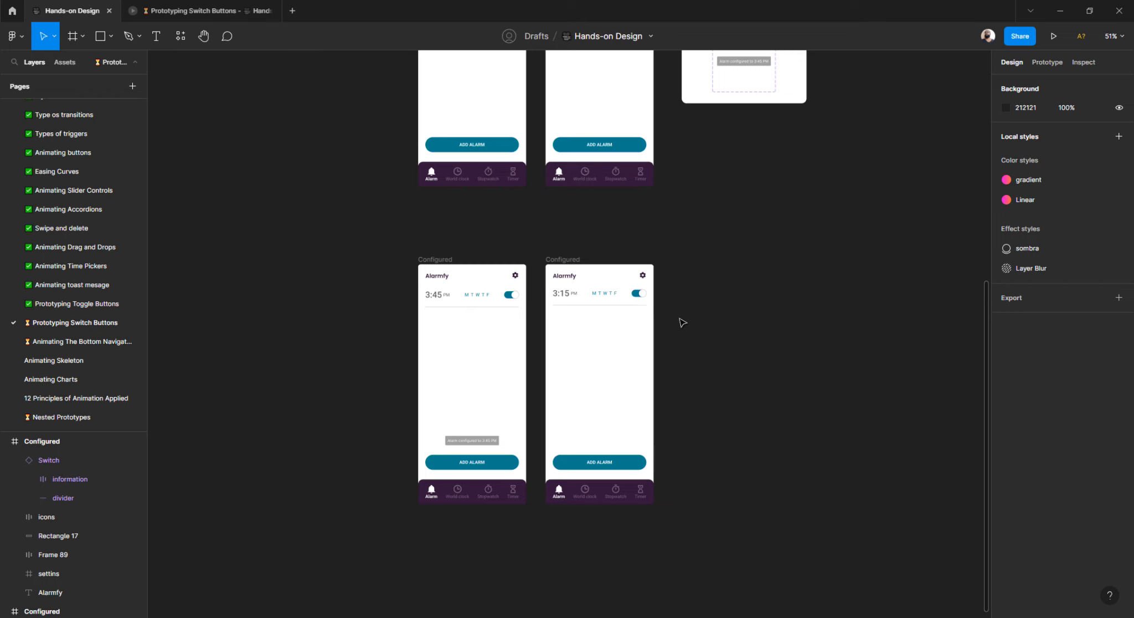
pyautogui.scroll(2, 698, 277)
pyautogui.click(748, 118)
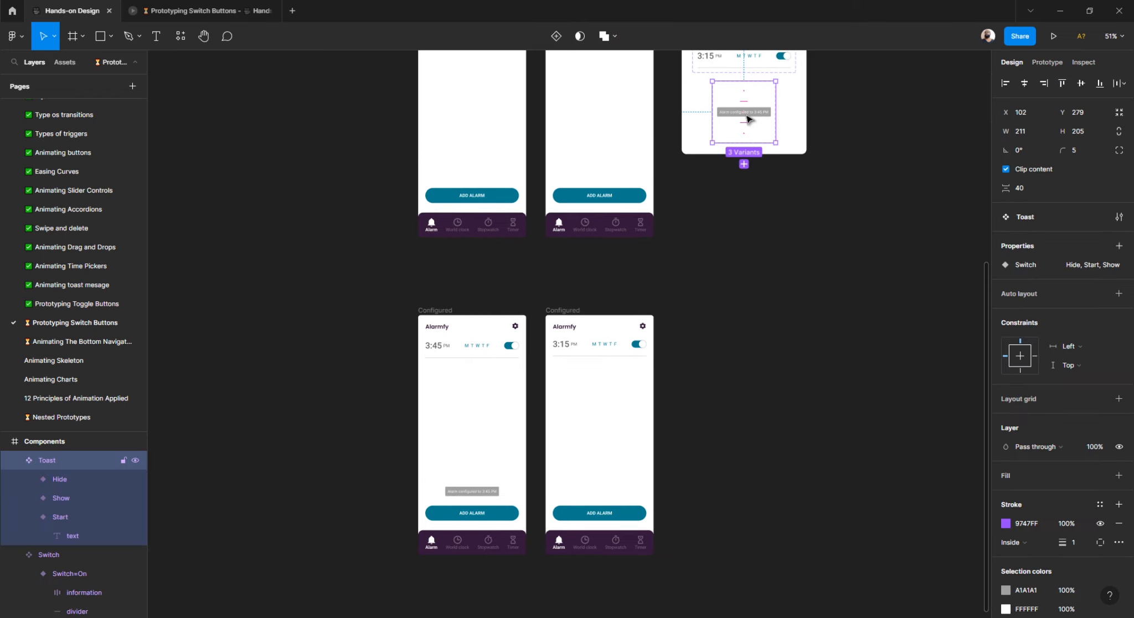
pyautogui.click(748, 118)
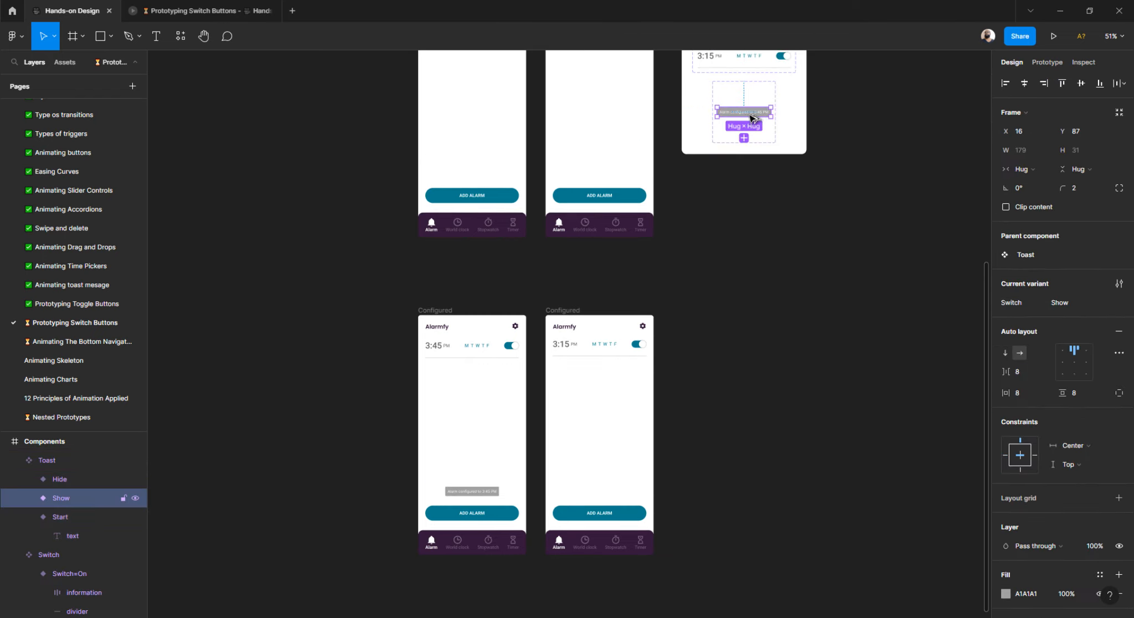
pyautogui.moveTo(752, 118); pyautogui.dragTo(599, 477)
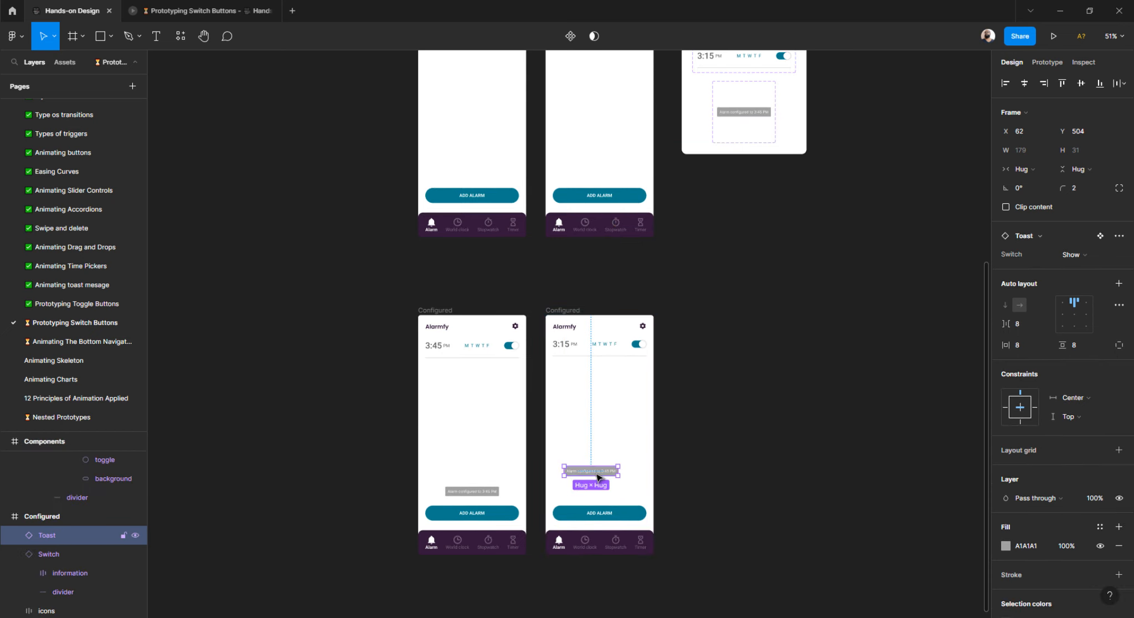
pyautogui.click(1024, 83)
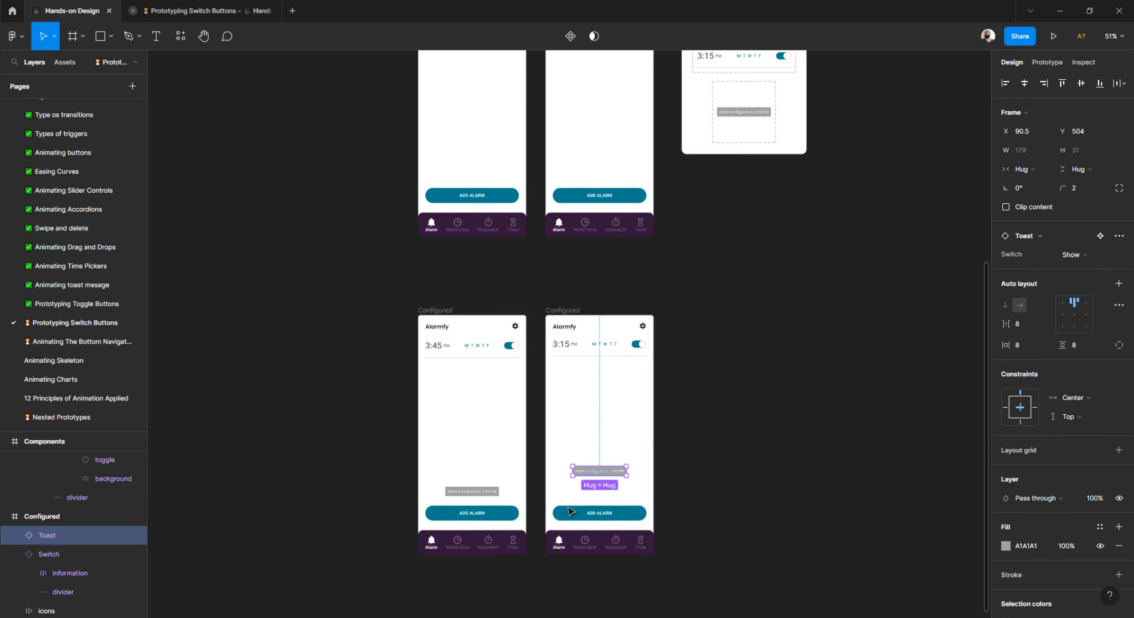
# - Move the Toast instance down to Y 572, leaving a 32 gap above the ADD ALARM button
pyautogui.scroll(5, 592, 473)
pyautogui.moveTo(612, 445); pyautogui.dragTo(599, 485)
pyautogui.click(588, 519)
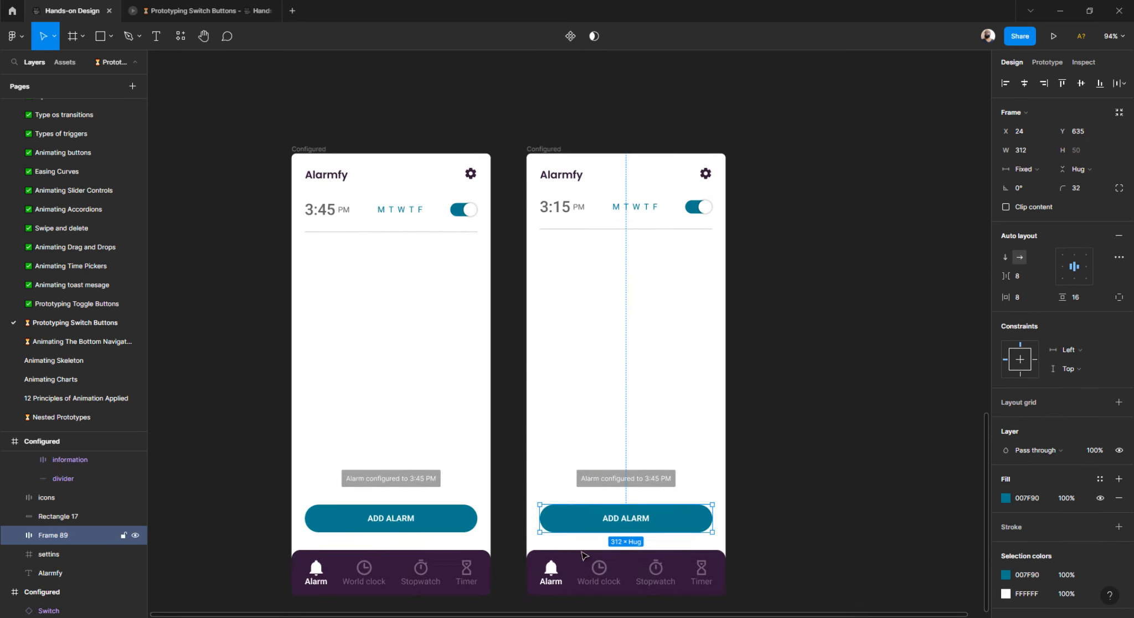
pyautogui.press('alt')
pyautogui.click(642, 482)
pyautogui.scroll(4, 632, 483)
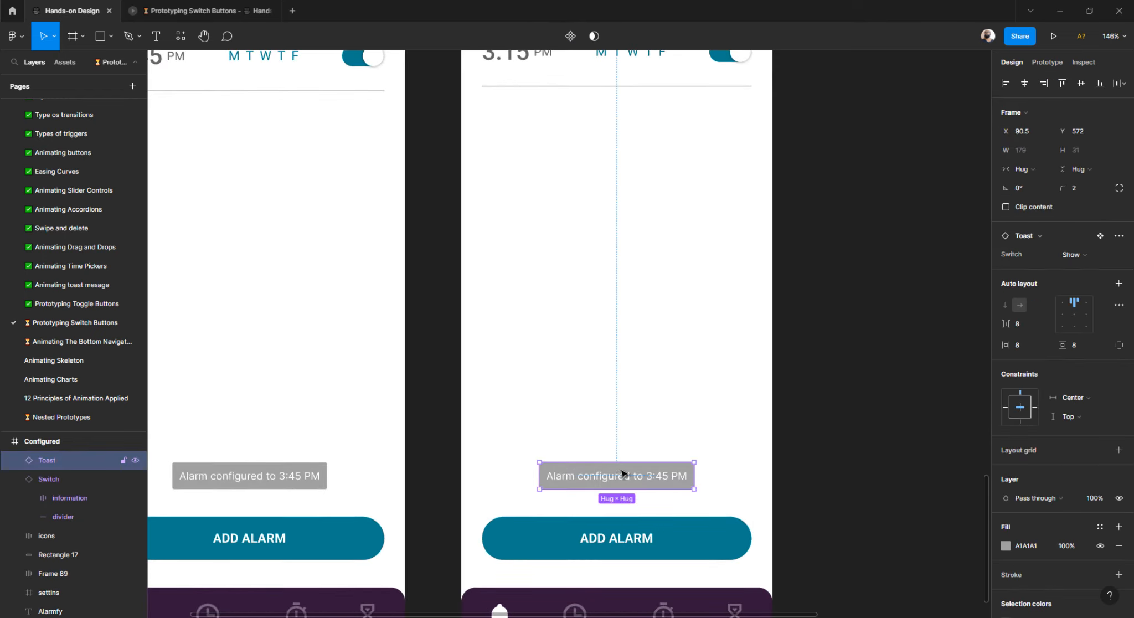
# - Change the Toast instance in the lower 3:15 PM Configured frame to the Hide variant
pyautogui.click(1075, 258)
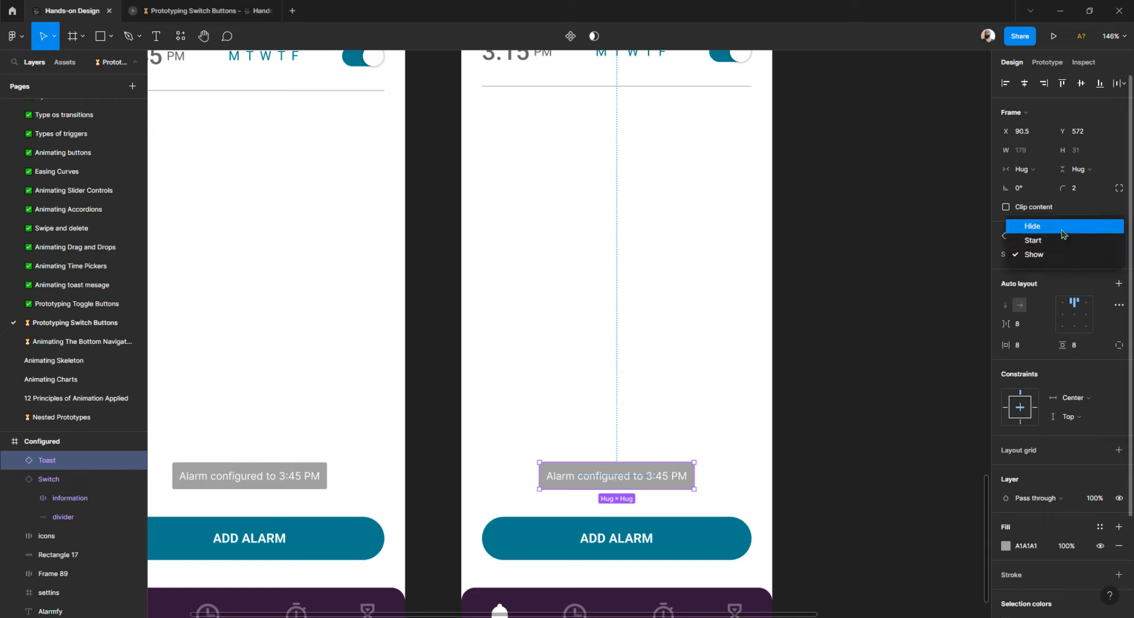
pyautogui.click(1064, 233)
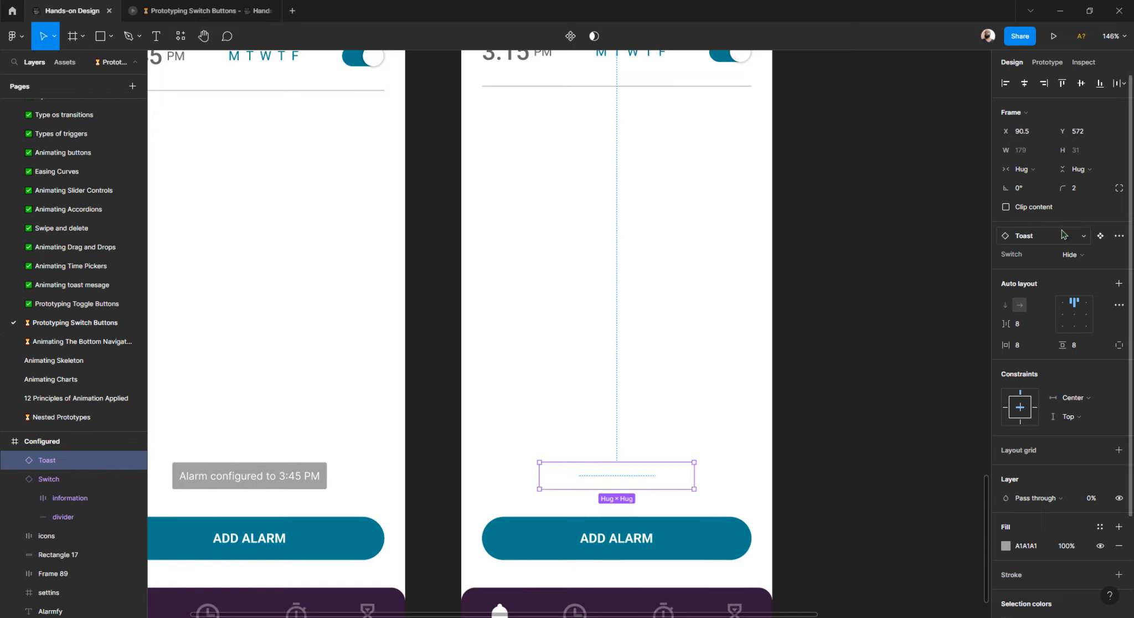
pyautogui.click(879, 272)
# - Link the 3:15 PM Switch's Off and On variants to each other with on-click Change to interactions using Smart animate, Ease out, 300ms
pyautogui.scroll(-10, 589, 331)
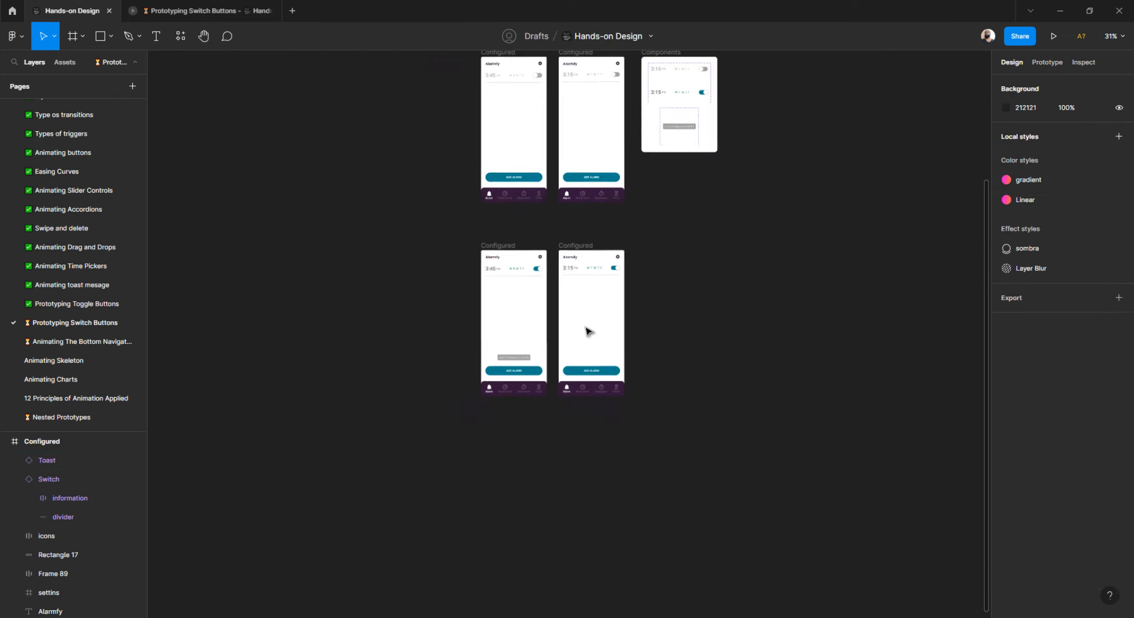
pyautogui.scroll(3, 608, 350)
pyautogui.scroll(7, 664, 314)
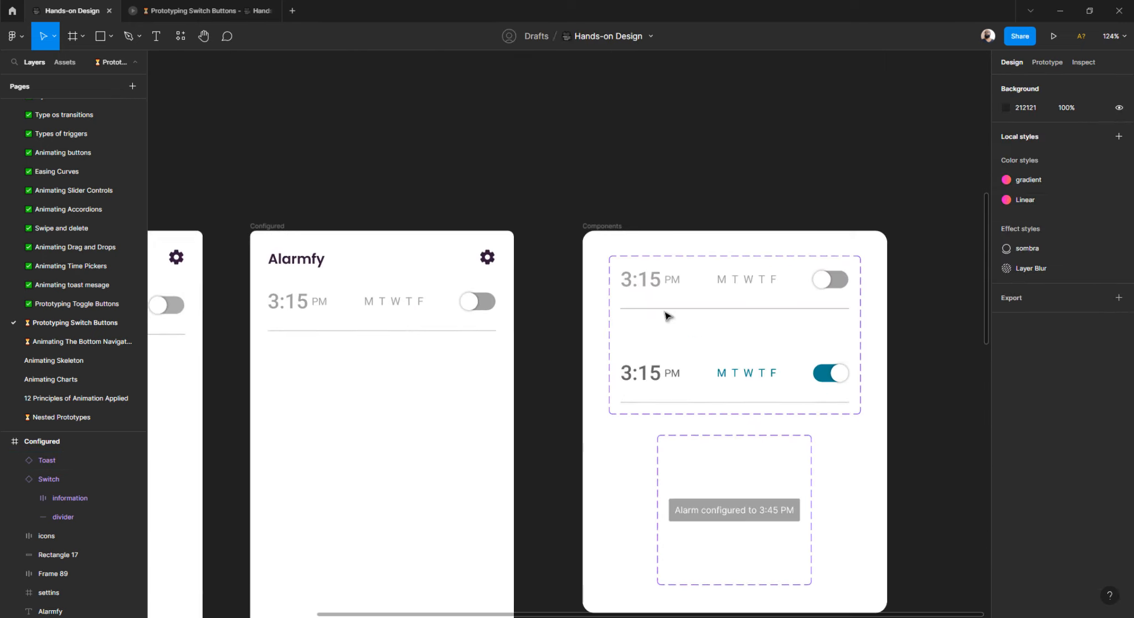
pyautogui.hscroll(3, 665, 314)
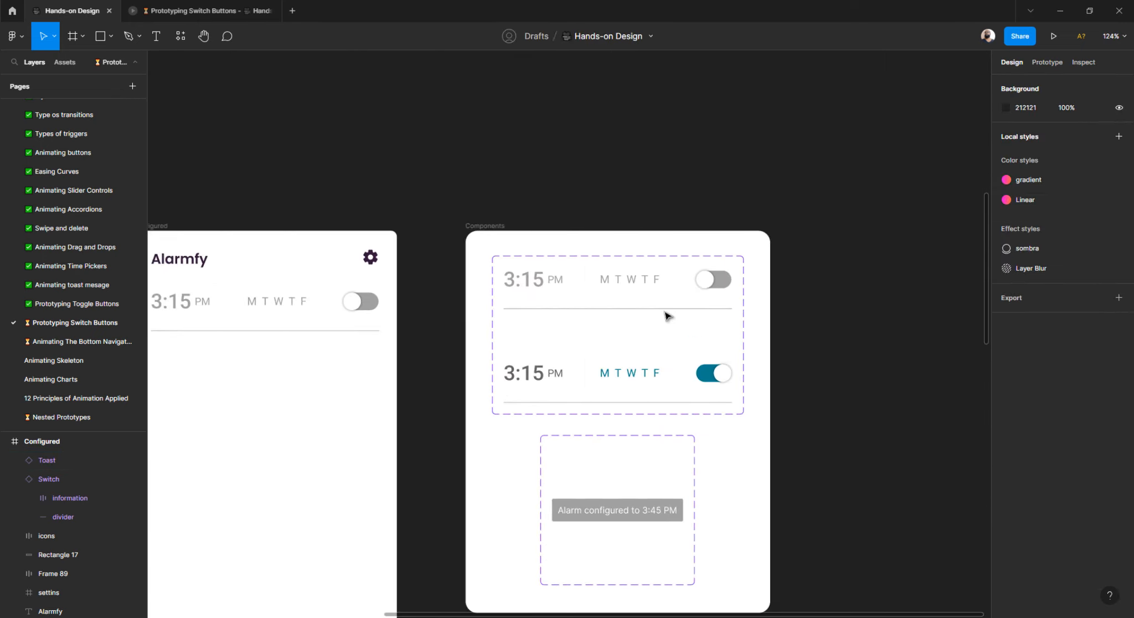
pyautogui.click(643, 285)
pyautogui.click(642, 286)
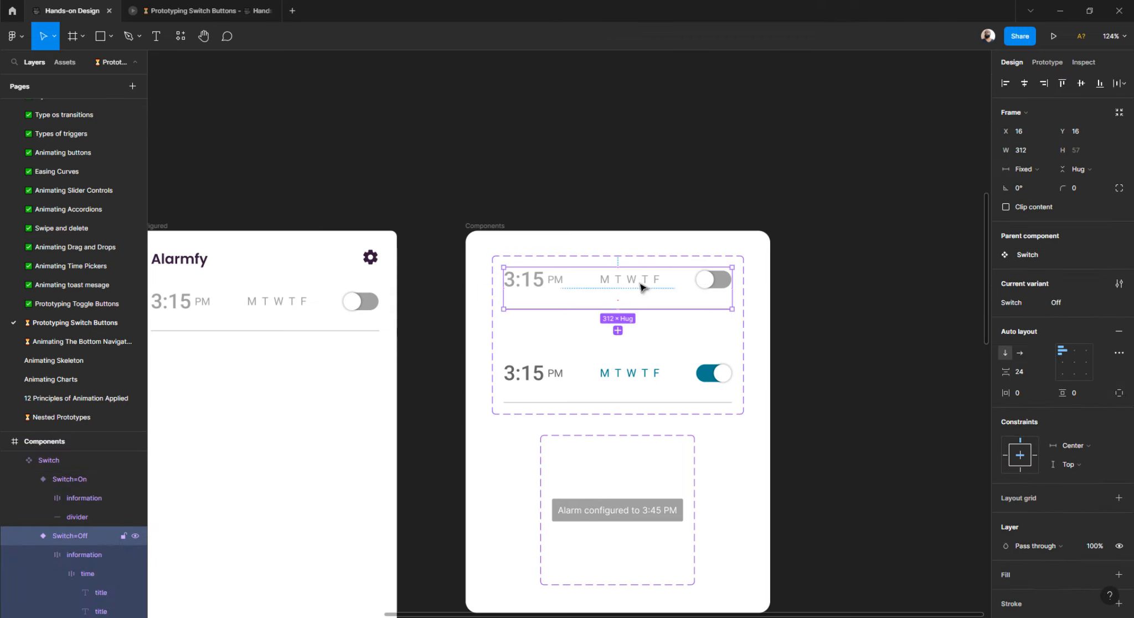
pyautogui.click(1055, 63)
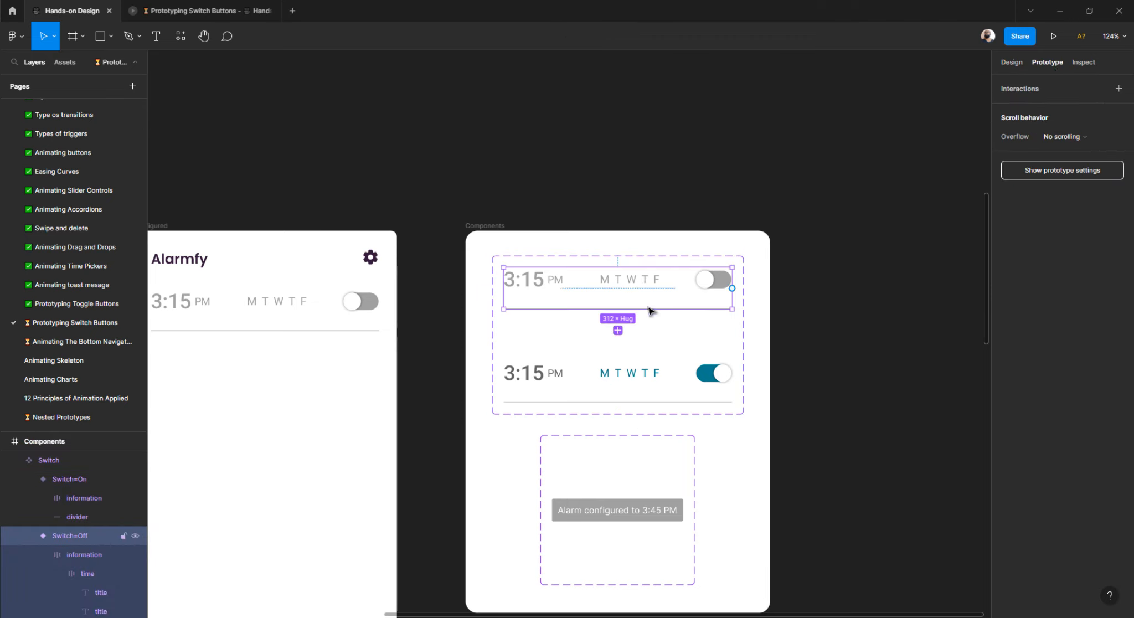
pyautogui.moveTo(618, 316)
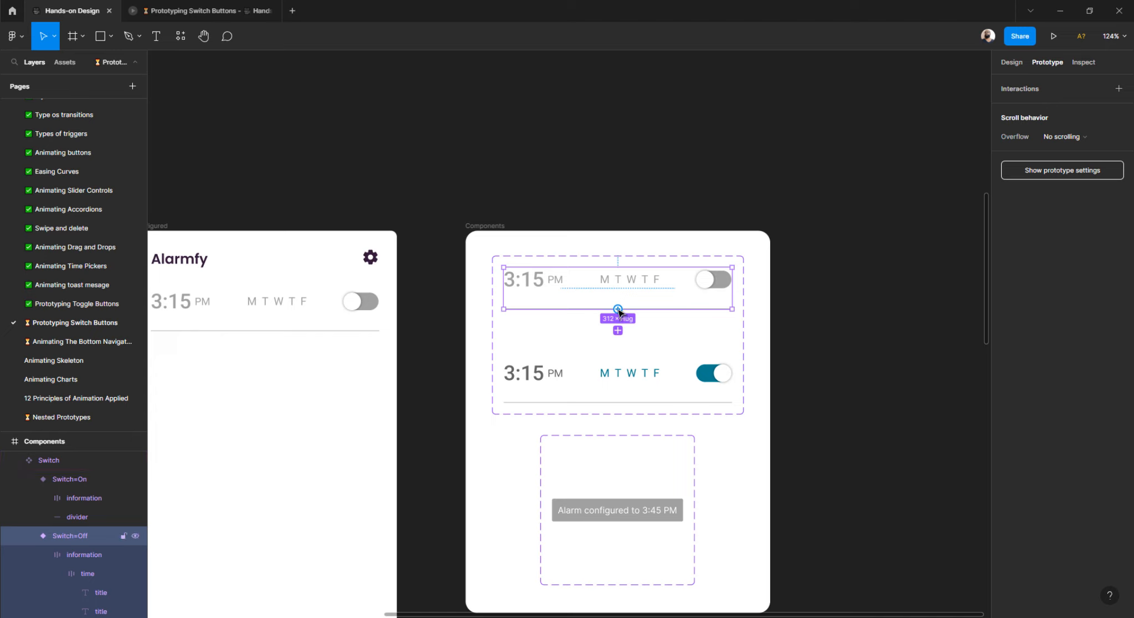
pyautogui.moveTo(618, 310); pyautogui.dragTo(547, 360)
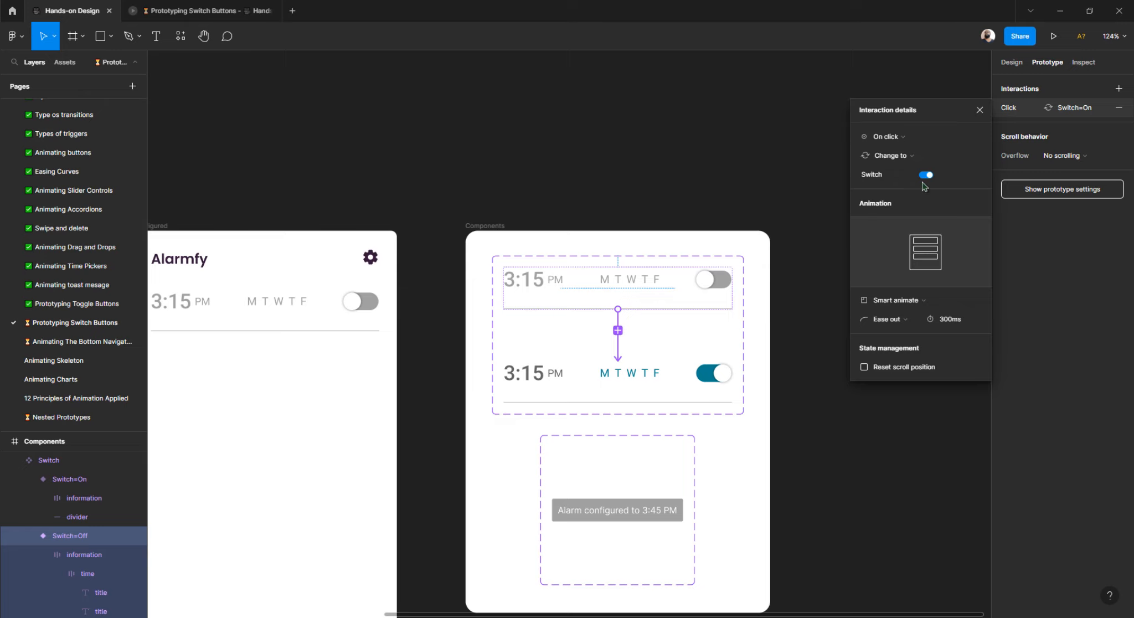
pyautogui.click(664, 376)
pyautogui.moveTo(627, 365); pyautogui.dragTo(640, 310)
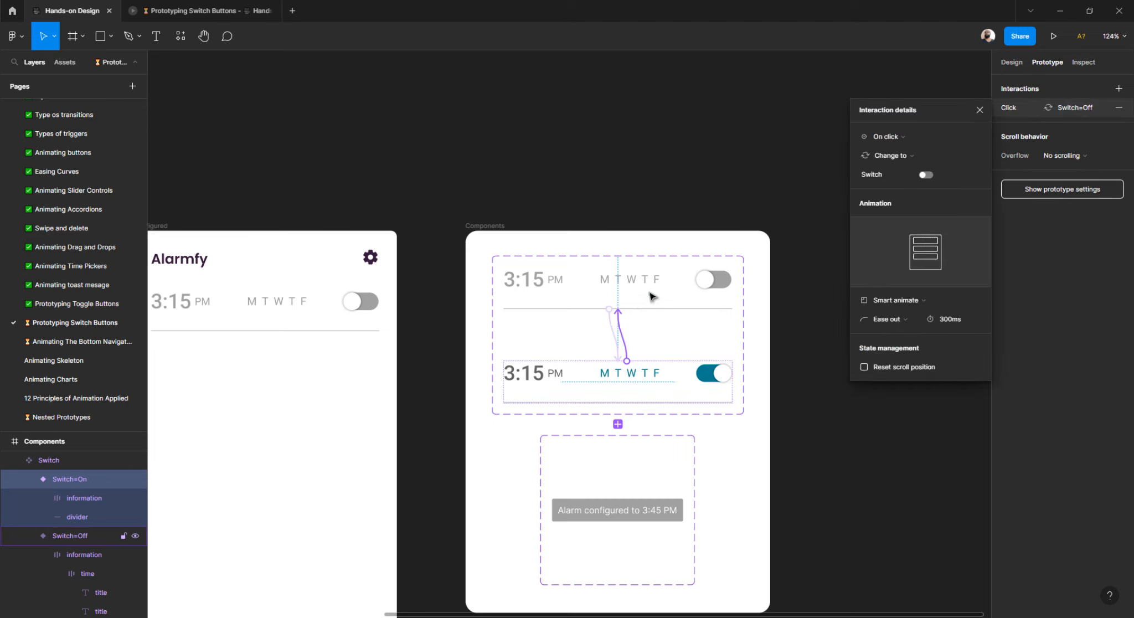
# - Link the Toast's Start variant to Show with a Change to interaction triggered after a delay of 2000 ms
pyautogui.scroll(-5, 652, 297)
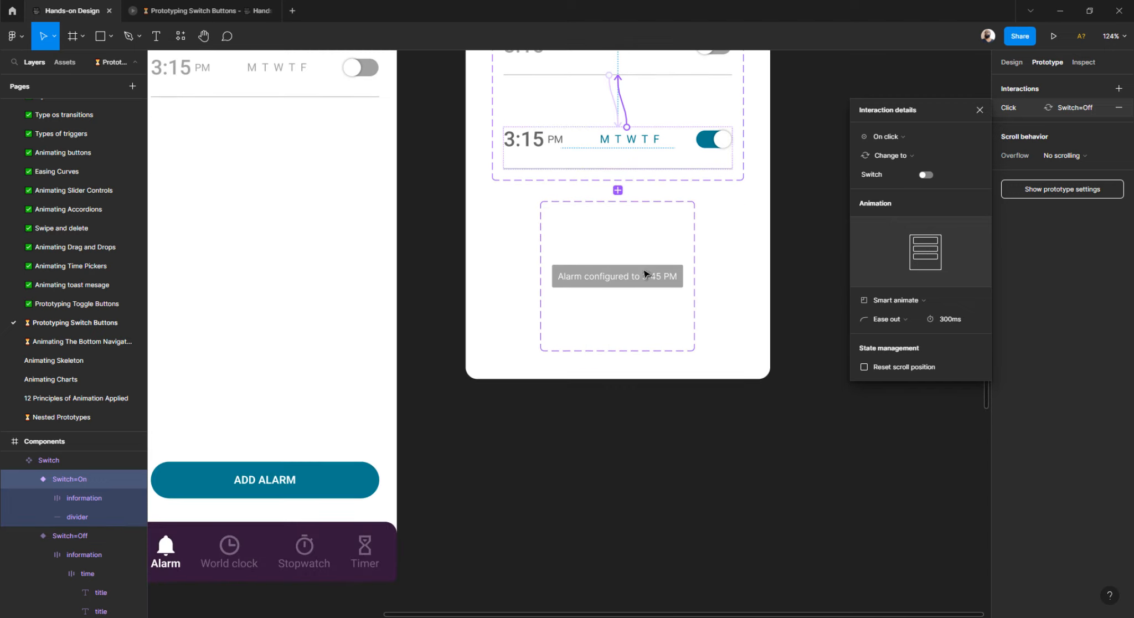
pyautogui.click(634, 246)
pyautogui.scroll(2, 630, 245)
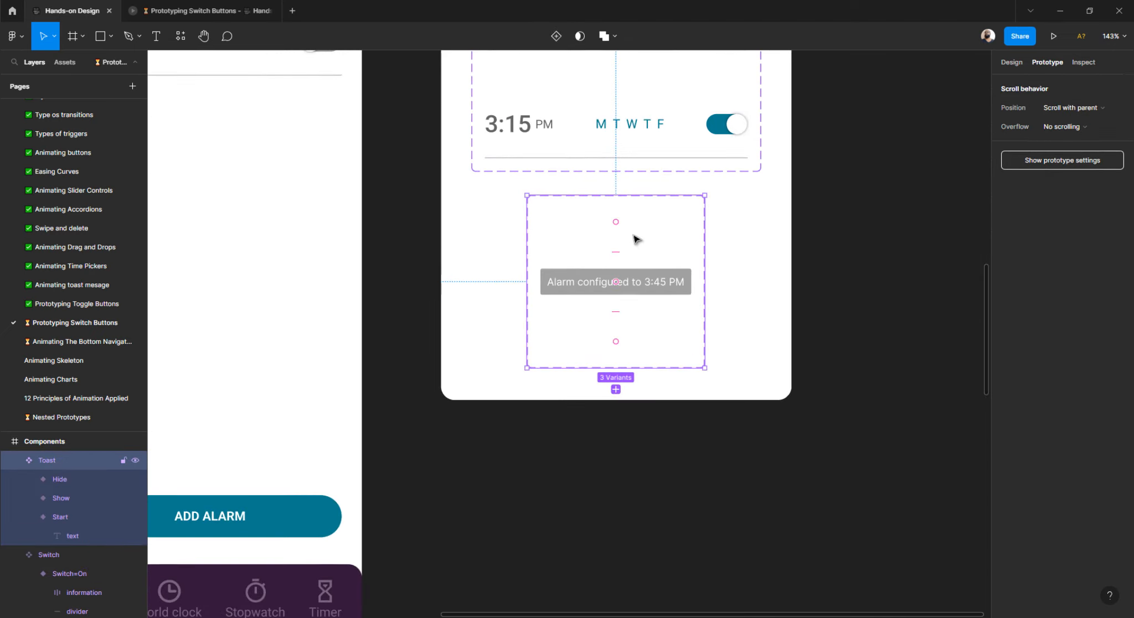
pyautogui.click(633, 233)
pyautogui.moveTo(617, 235); pyautogui.dragTo(654, 281)
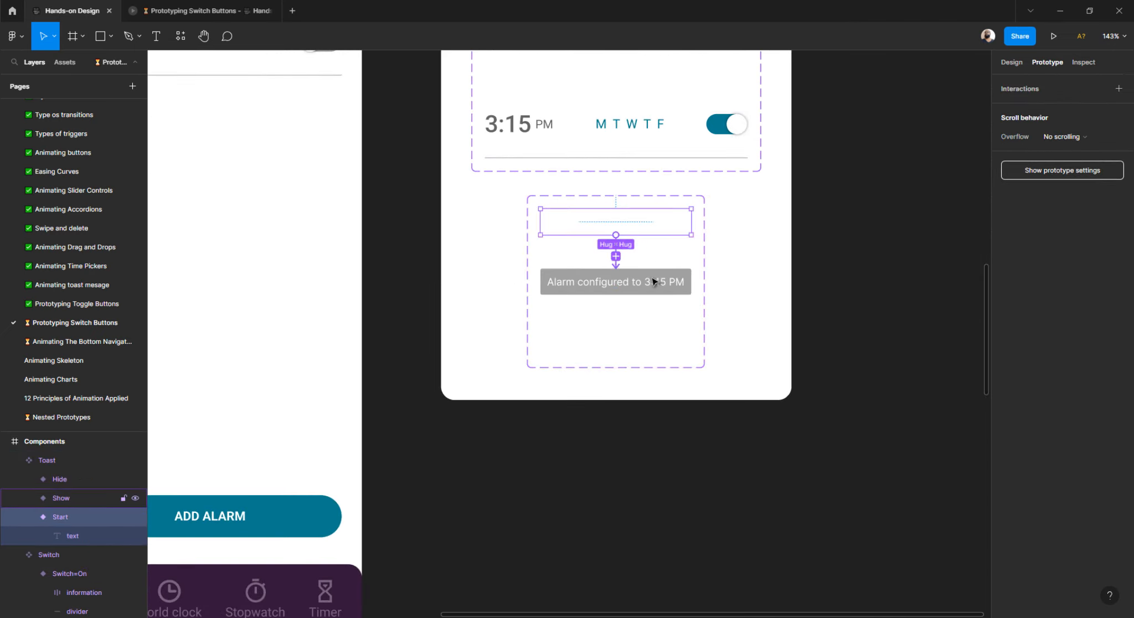
pyautogui.click(889, 135)
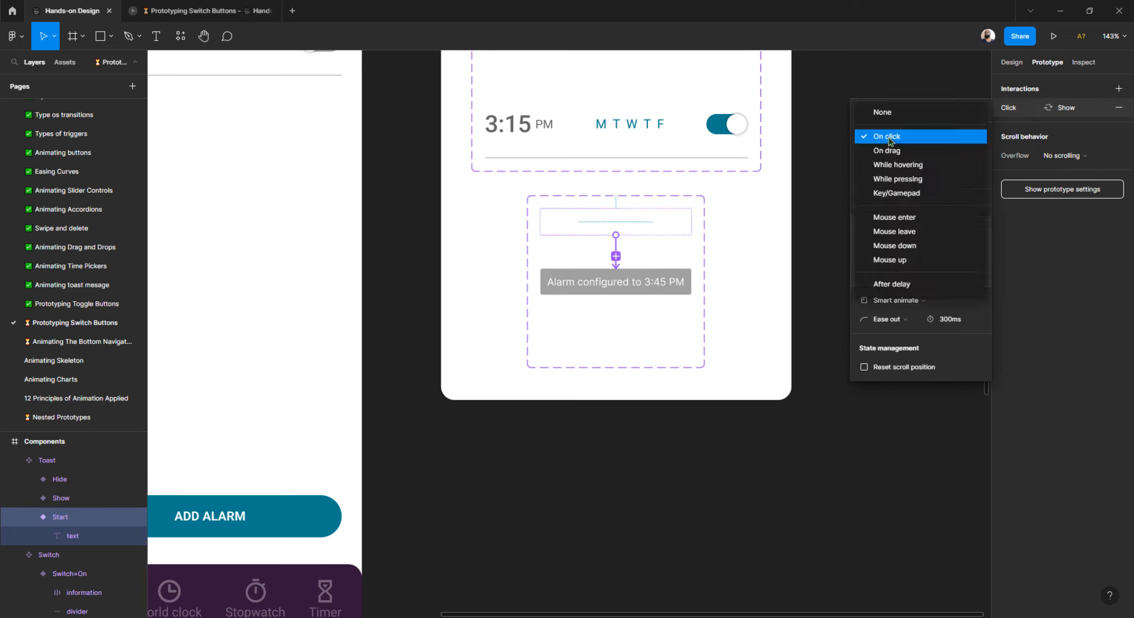
pyautogui.click(891, 284)
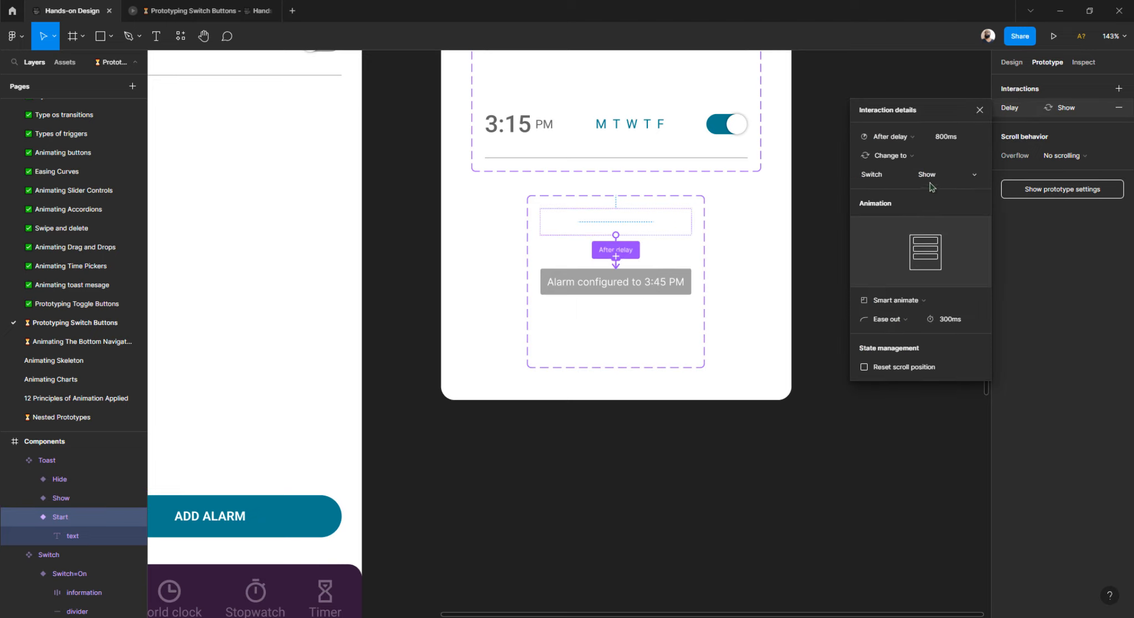
pyautogui.click(972, 142)
pyautogui.write('2000')
pyautogui.press('Return')
pyautogui.click(647, 283)
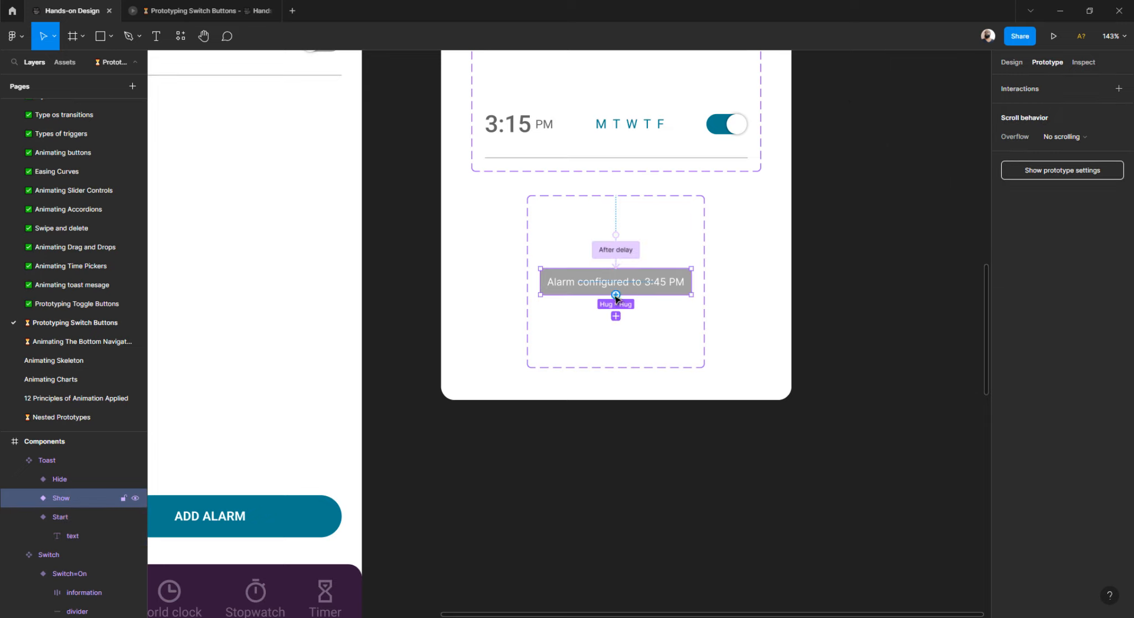
pyautogui.click(642, 334)
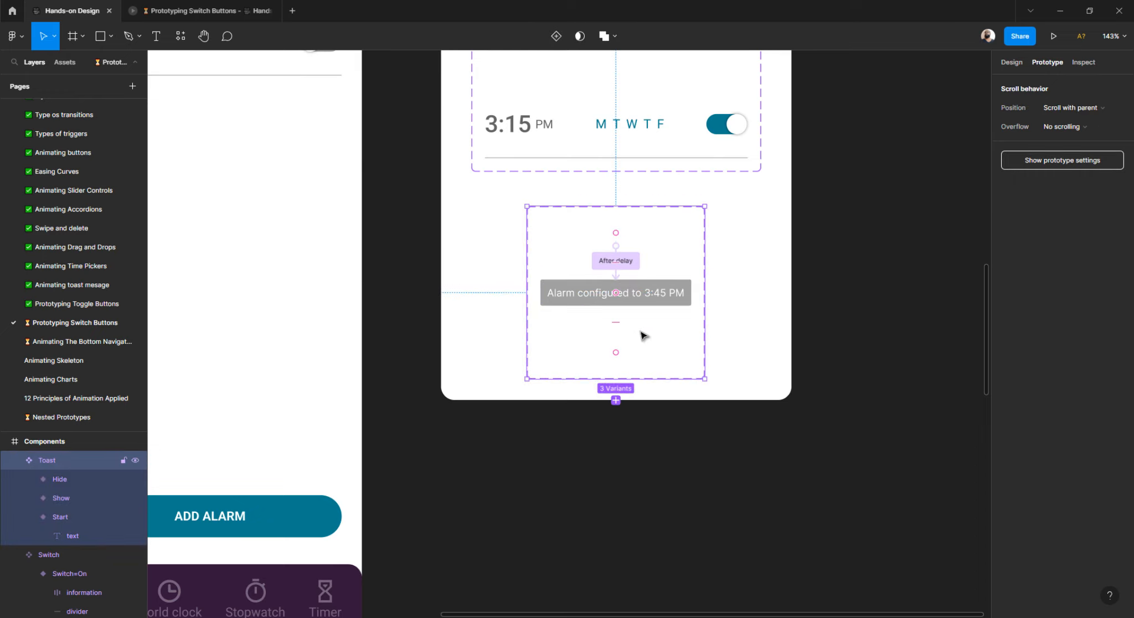
pyautogui.hotkey('ctrl', 'z')
pyautogui.click(726, 281)
# - Link the Toast's Show variant to Hide with an After delay Change to interaction using Smart animate, Ease out, 300ms
pyautogui.scroll(1, 627, 287)
pyautogui.click(627, 287)
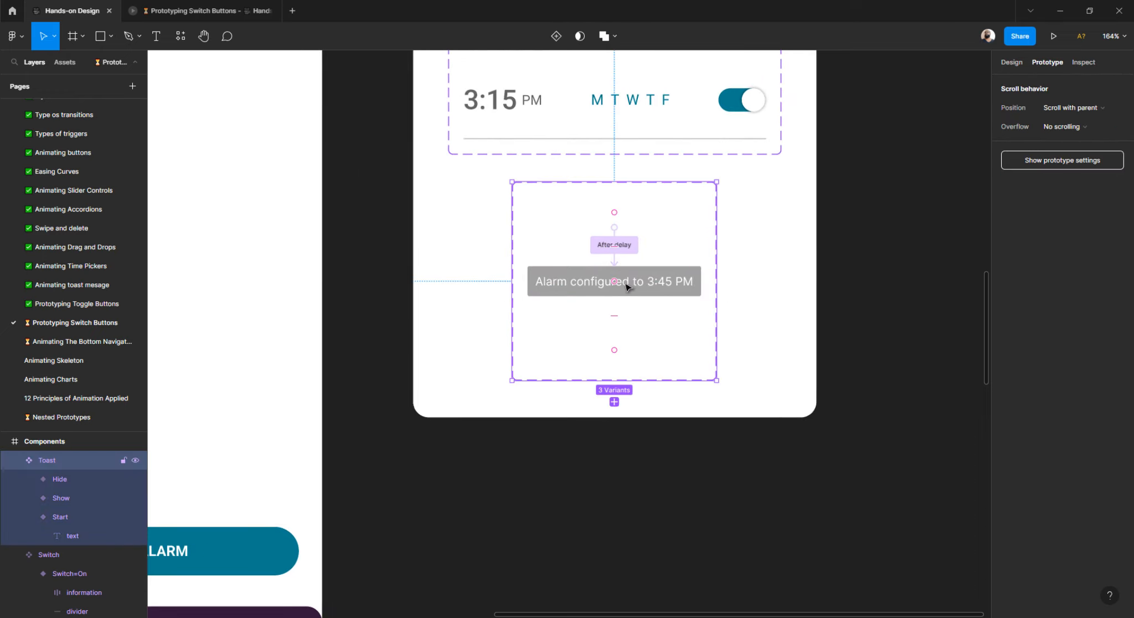
pyautogui.click(627, 287)
pyautogui.moveTo(616, 296); pyautogui.dragTo(616, 350)
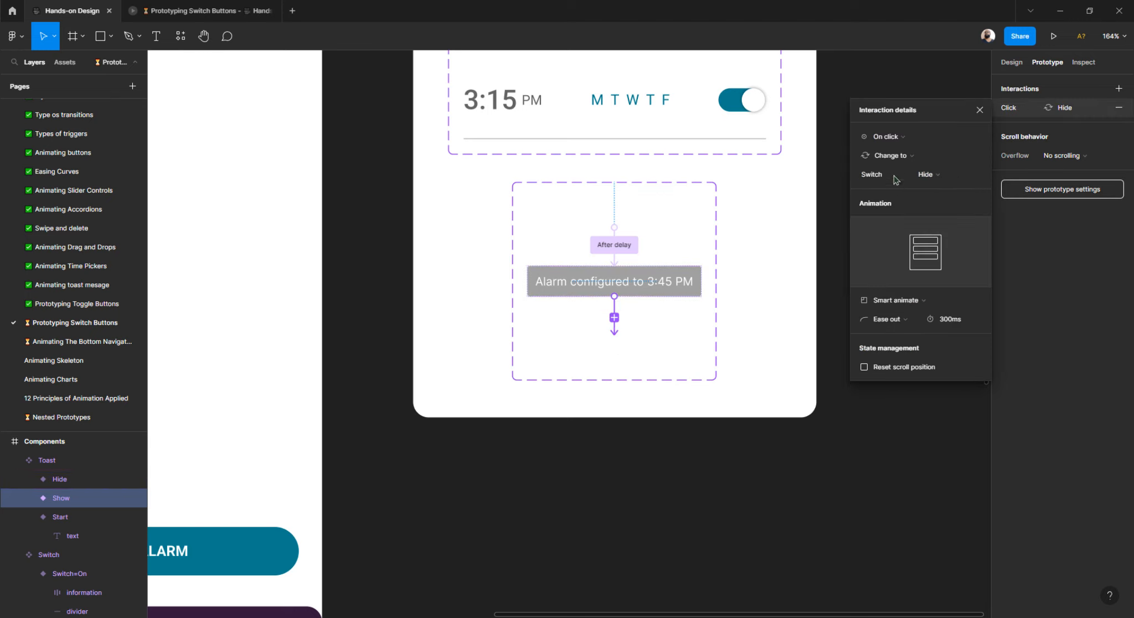
pyautogui.click(906, 139)
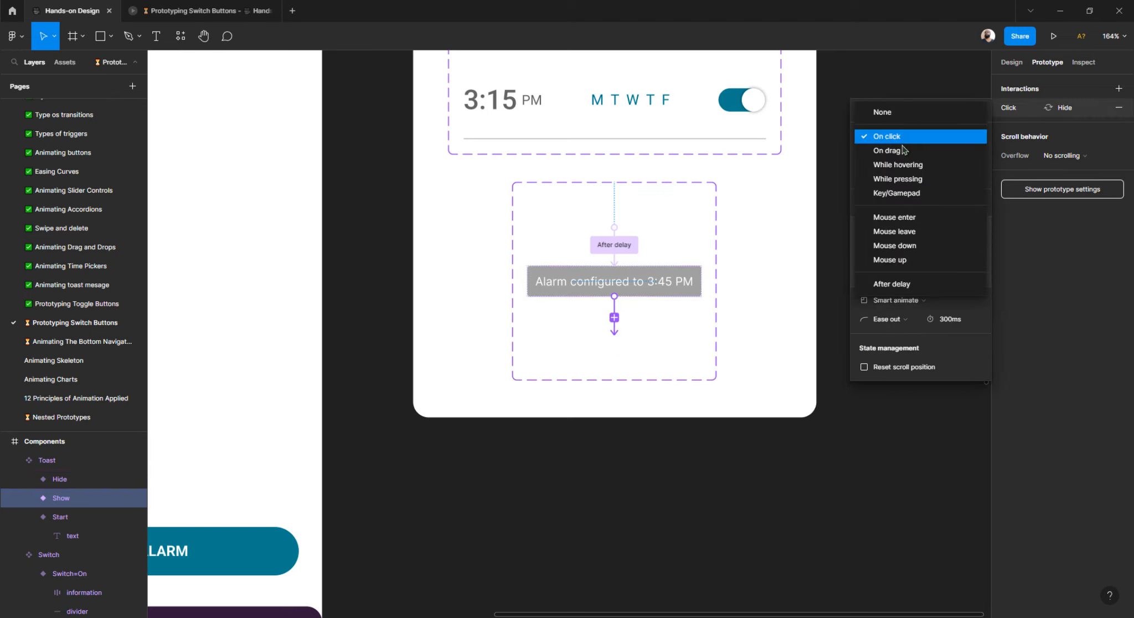
pyautogui.click(889, 284)
pyautogui.click(955, 143)
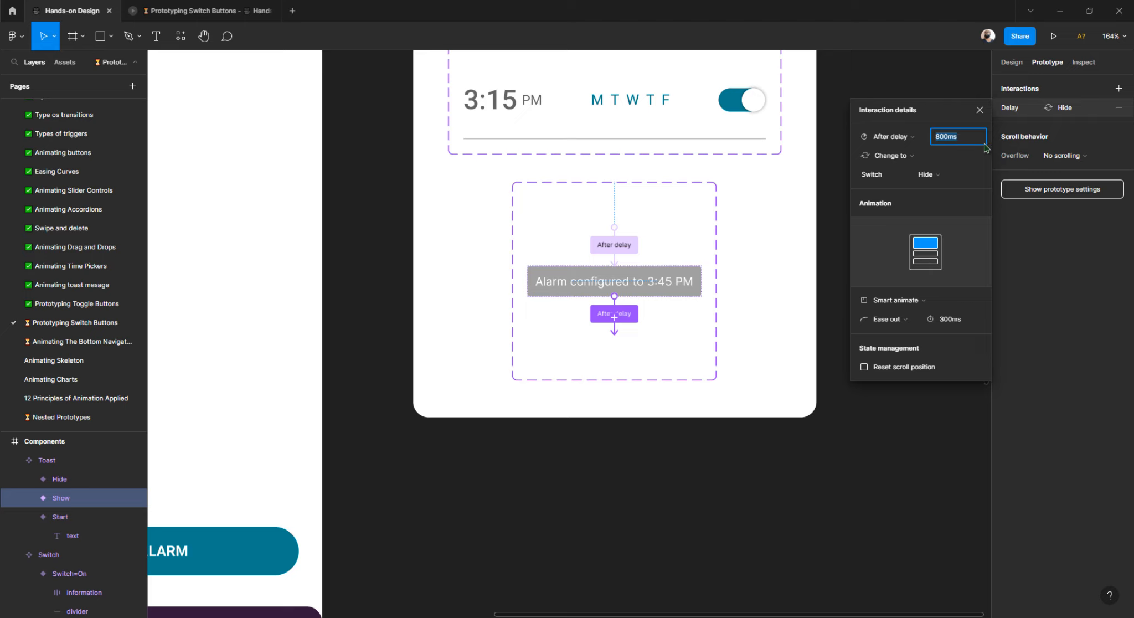
pyautogui.press('Return')
pyautogui.click(693, 486)
# - Move the Components frame holding the 3:15 PM Switch and Toast sets up level with the 3:45 PM components frame, clear of the Configured screens
pyautogui.scroll(-5, 692, 486)
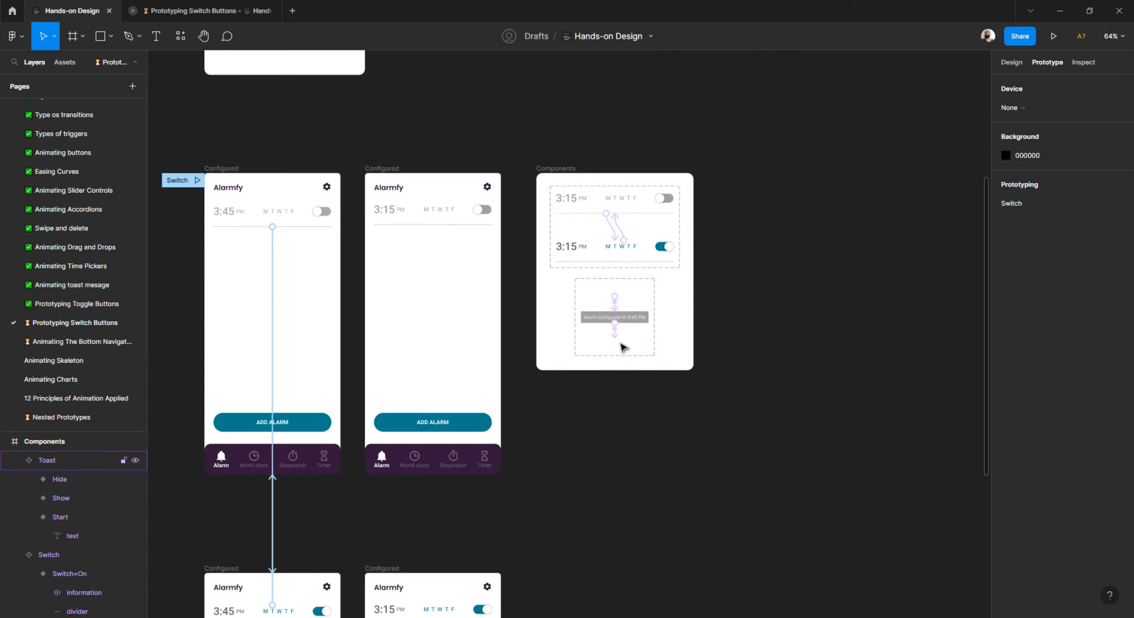
pyautogui.scroll(-3, 625, 347)
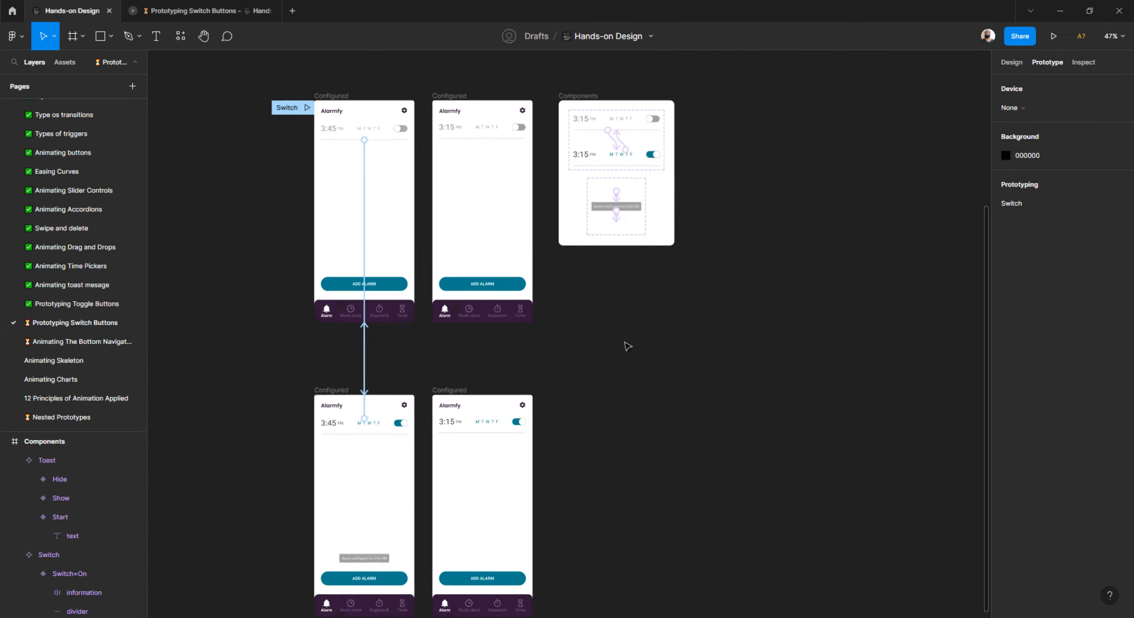
pyautogui.scroll(-2, 627, 347)
pyautogui.scroll(5, 626, 340)
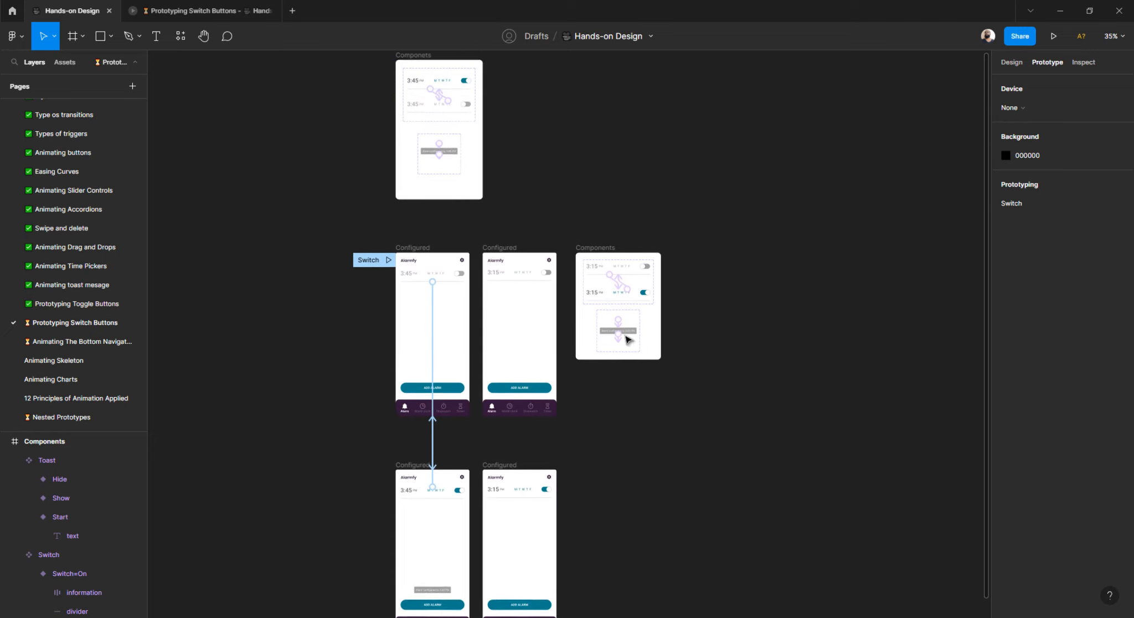
pyautogui.moveTo(597, 363); pyautogui.dragTo(697, 174)
pyautogui.click(597, 228)
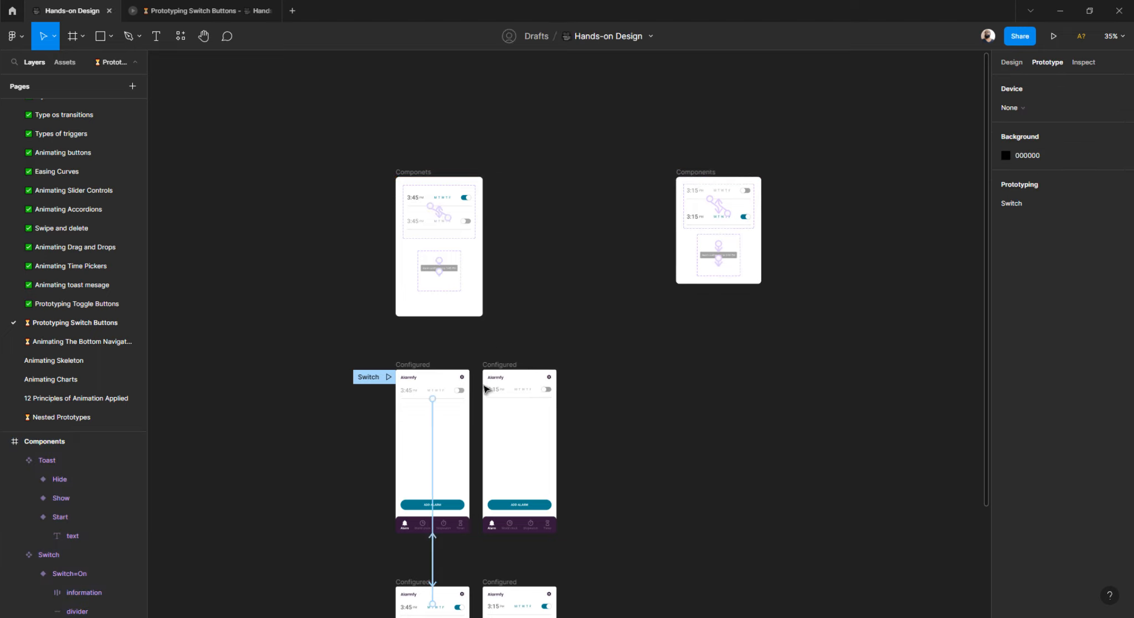
# - Move the two 3:15 PM Configured screens up beside the 3:15 PM Components frame, aligned with its upper edge, off switch first
pyautogui.moveTo(502, 365); pyautogui.dragTo(794, 171)
pyautogui.scroll(-1, 501, 561)
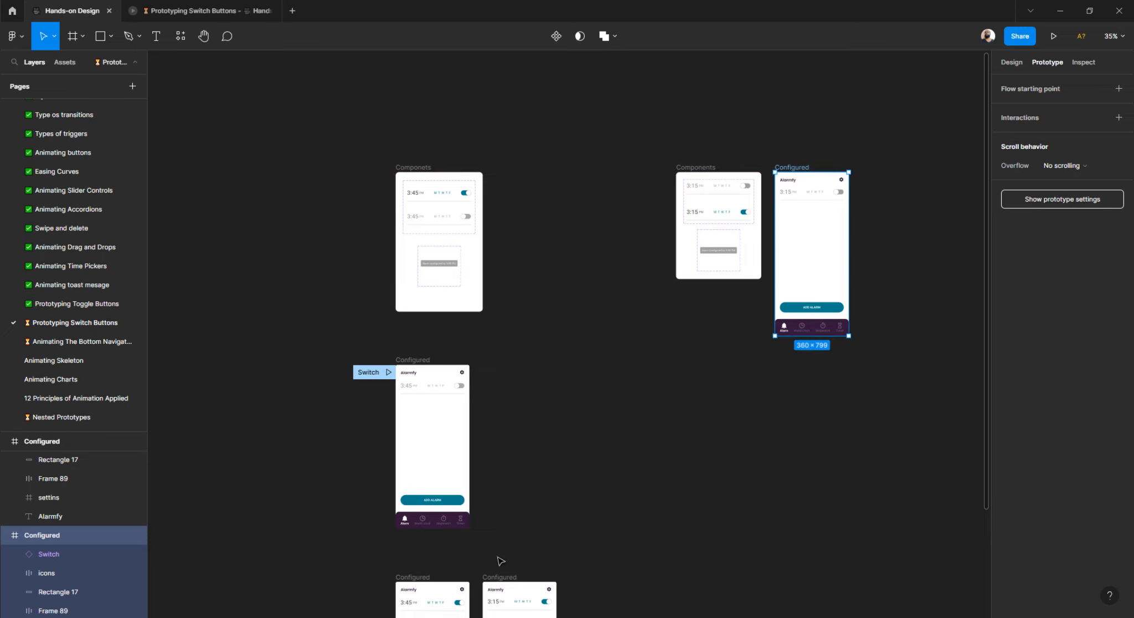
pyautogui.moveTo(496, 578); pyautogui.dragTo(875, 171)
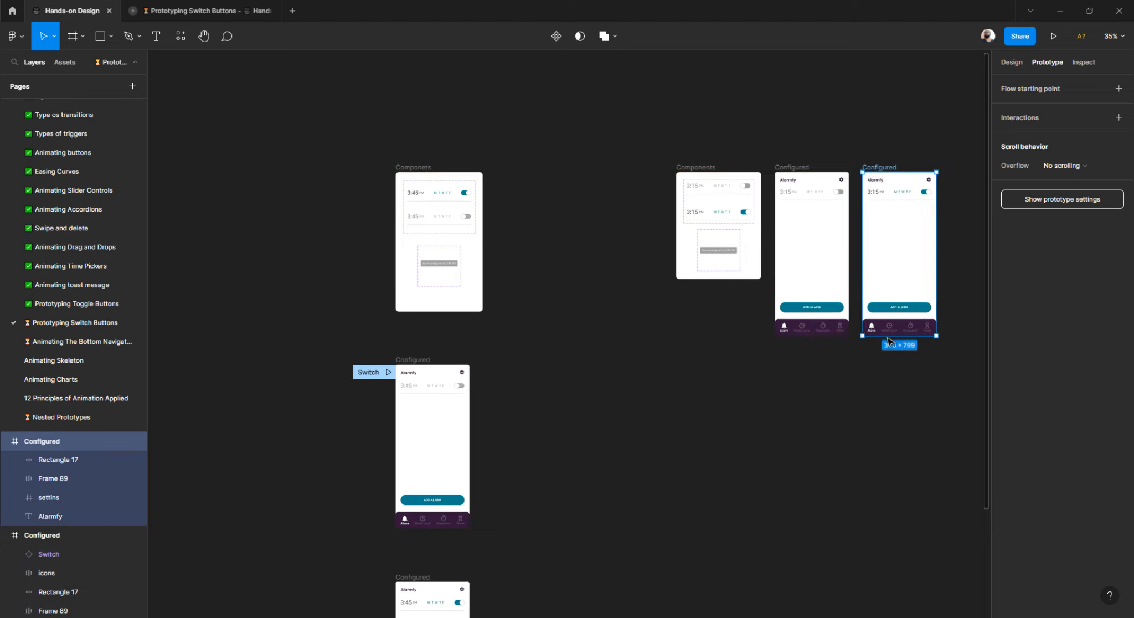
# - Set the horizontal spacing between the 3:15 PM Components frame and its two Configured screens to 40
pyautogui.moveTo(560, 89); pyautogui.dragTo(964, 393)
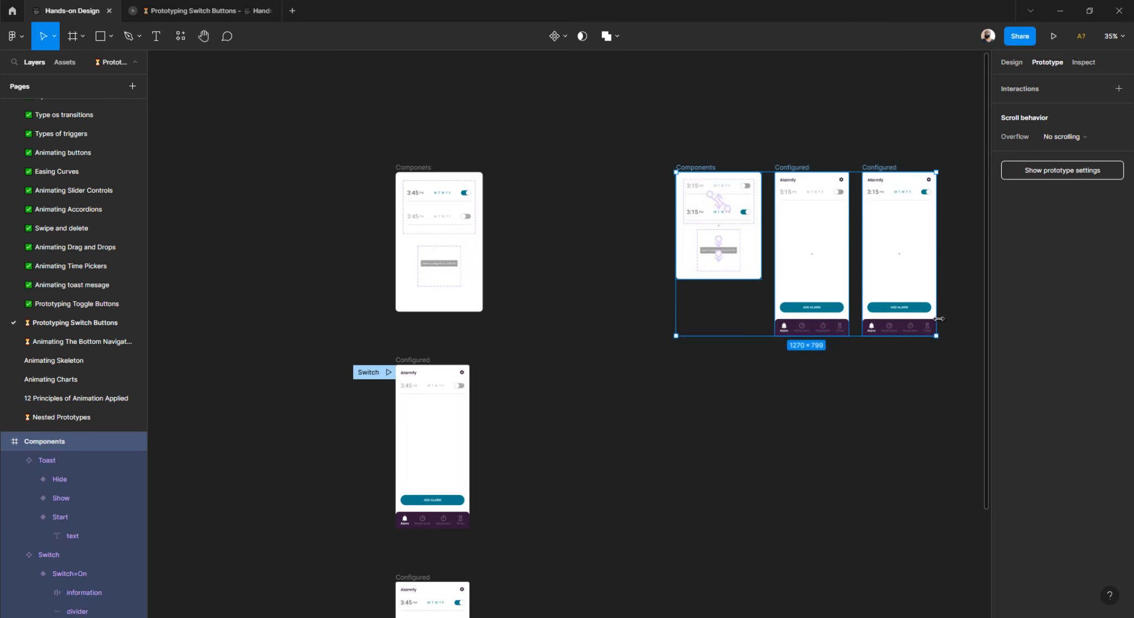
pyautogui.hscroll(2, 880, 221)
pyautogui.click(1017, 63)
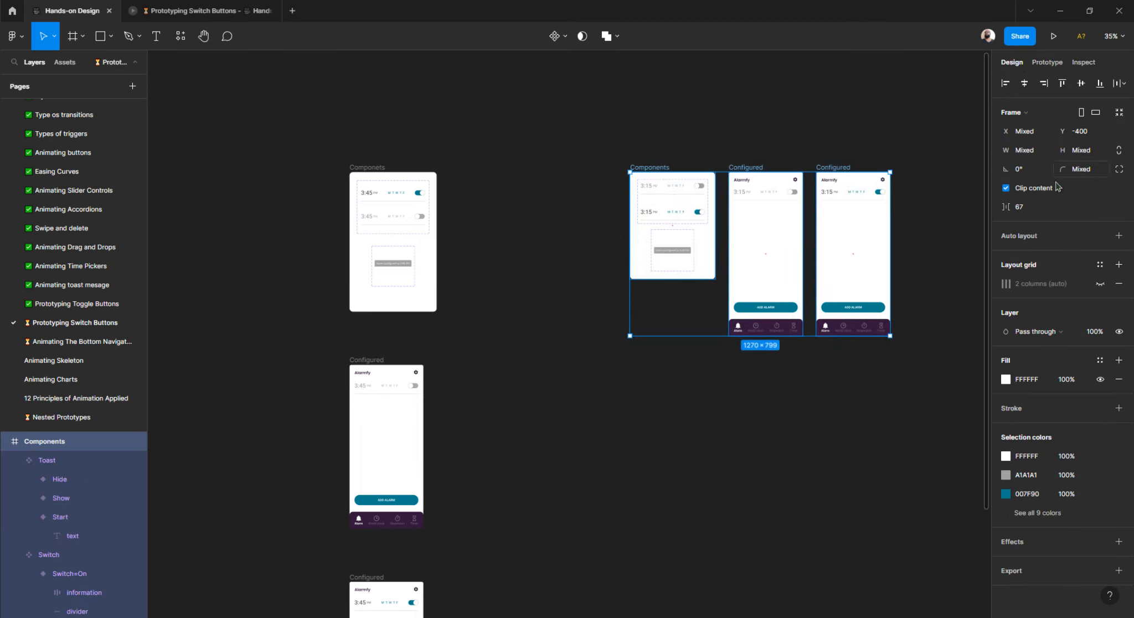
pyautogui.click(1028, 206)
pyautogui.write('200')
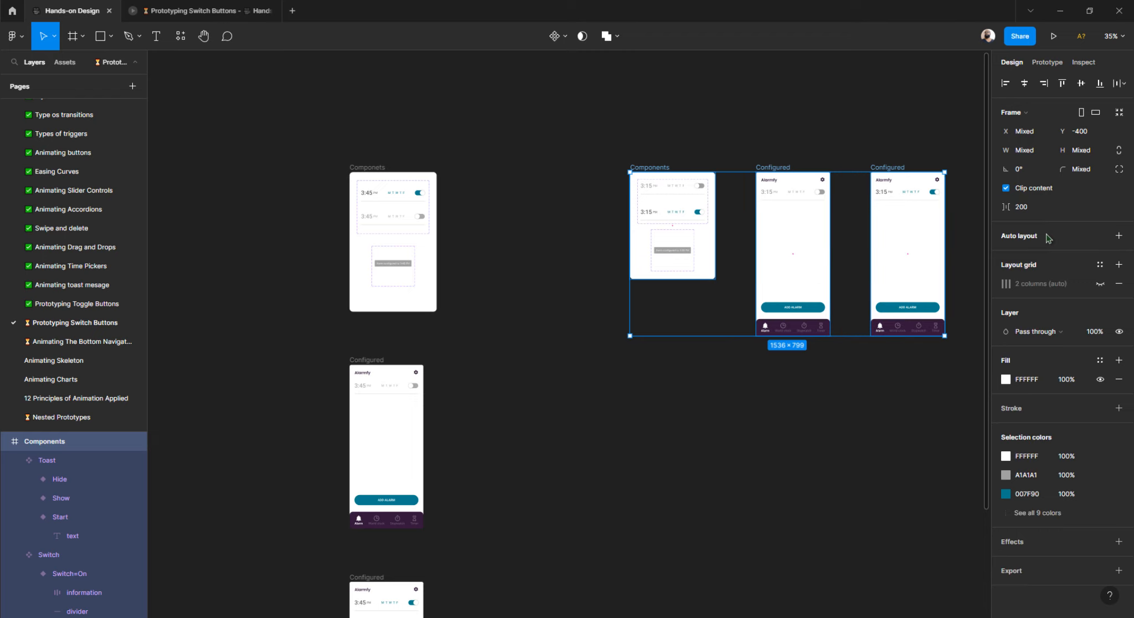
pyautogui.press('Return')
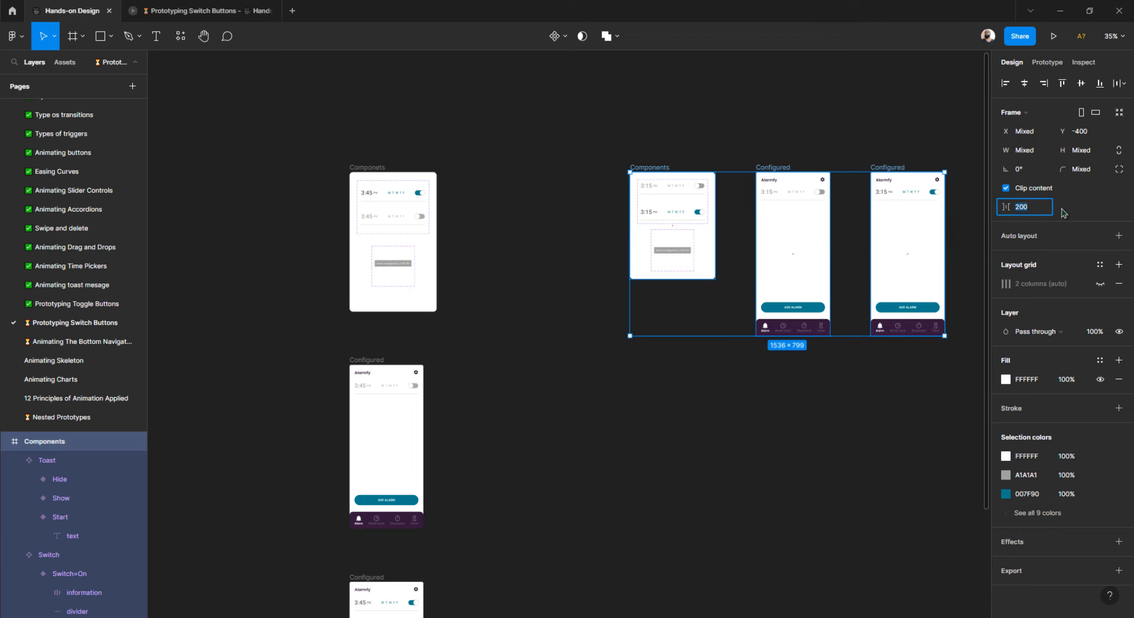
pyautogui.write('40')
pyautogui.press('Return')
pyautogui.click(787, 135)
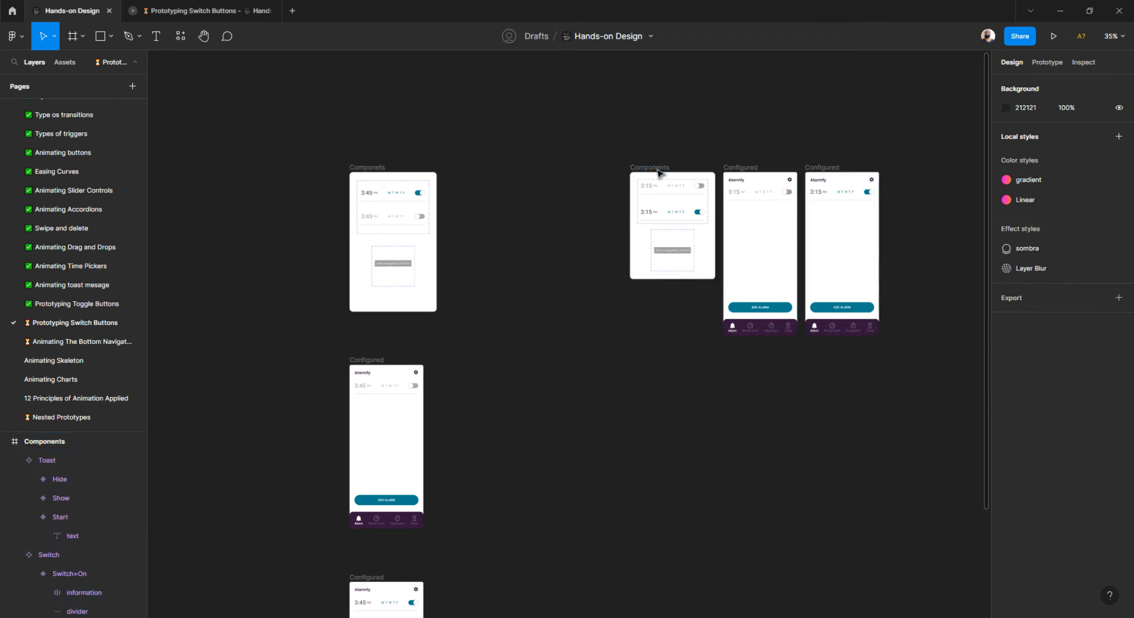
# - Link the Switch in each 3:15 PM Configured screen to the other screen with on-click Navigate to, Smart animate, Ease out, 300ms
pyautogui.hscroll(3, 631, 197)
pyautogui.scroll(5, 554, 205)
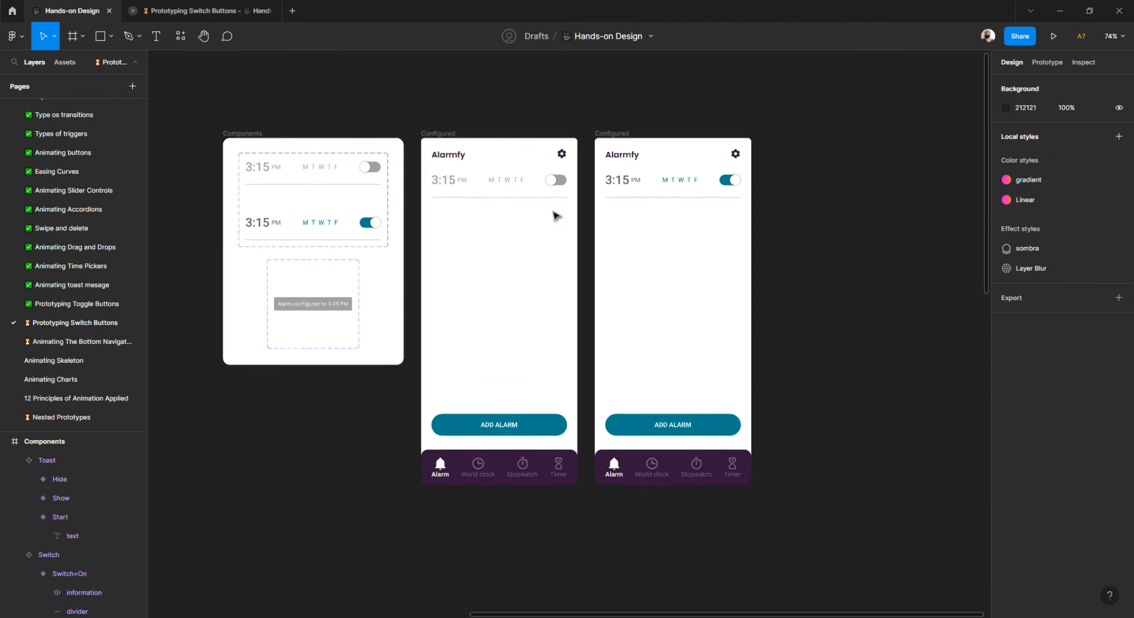
pyautogui.scroll(2, 531, 220)
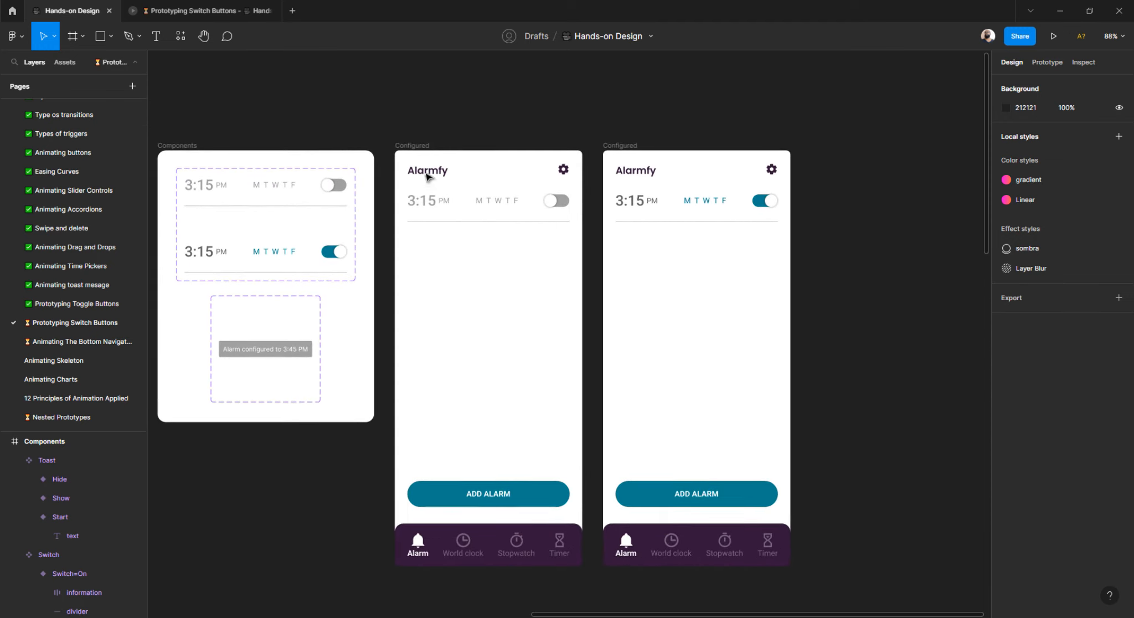
pyautogui.click(552, 206)
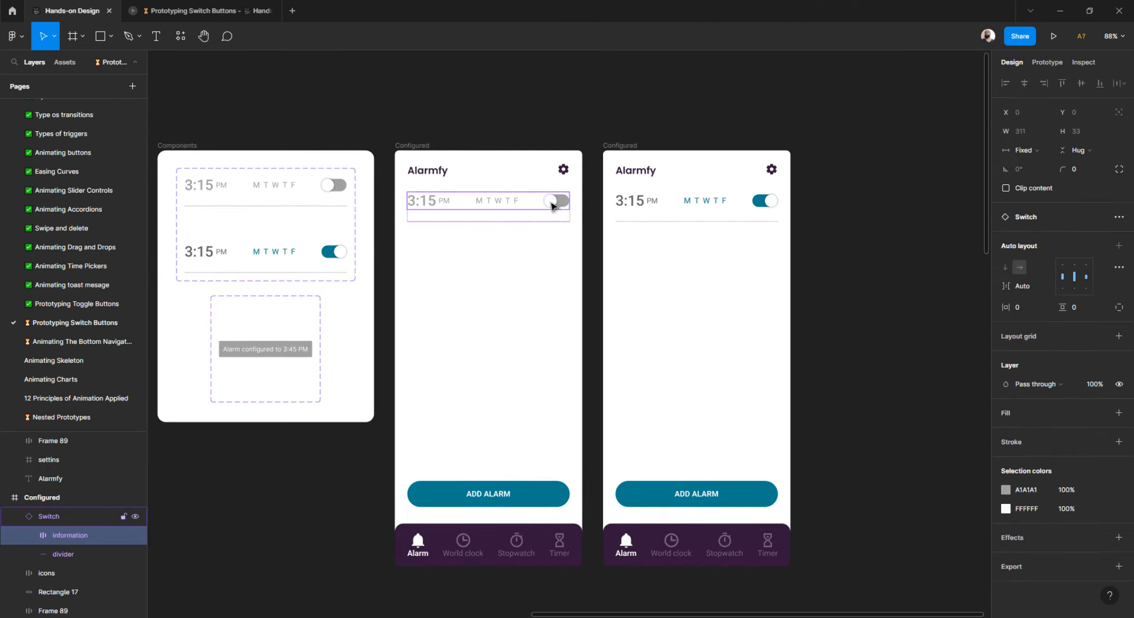
pyautogui.click(525, 252)
pyautogui.click(555, 204)
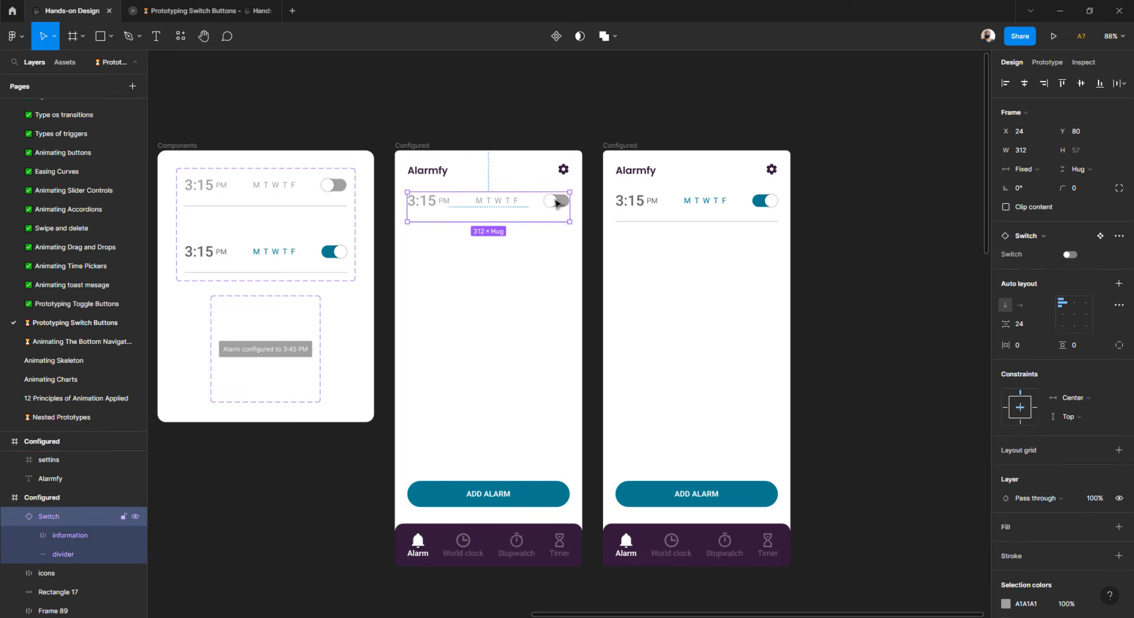
pyautogui.click(1049, 62)
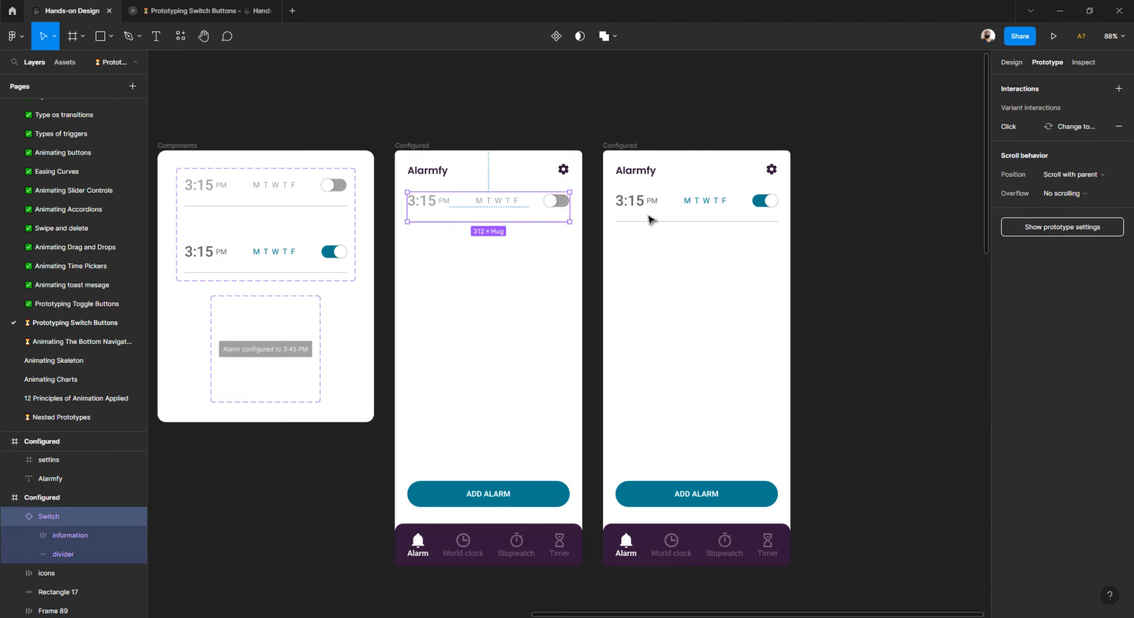
pyautogui.moveTo(570, 207); pyautogui.dragTo(620, 213)
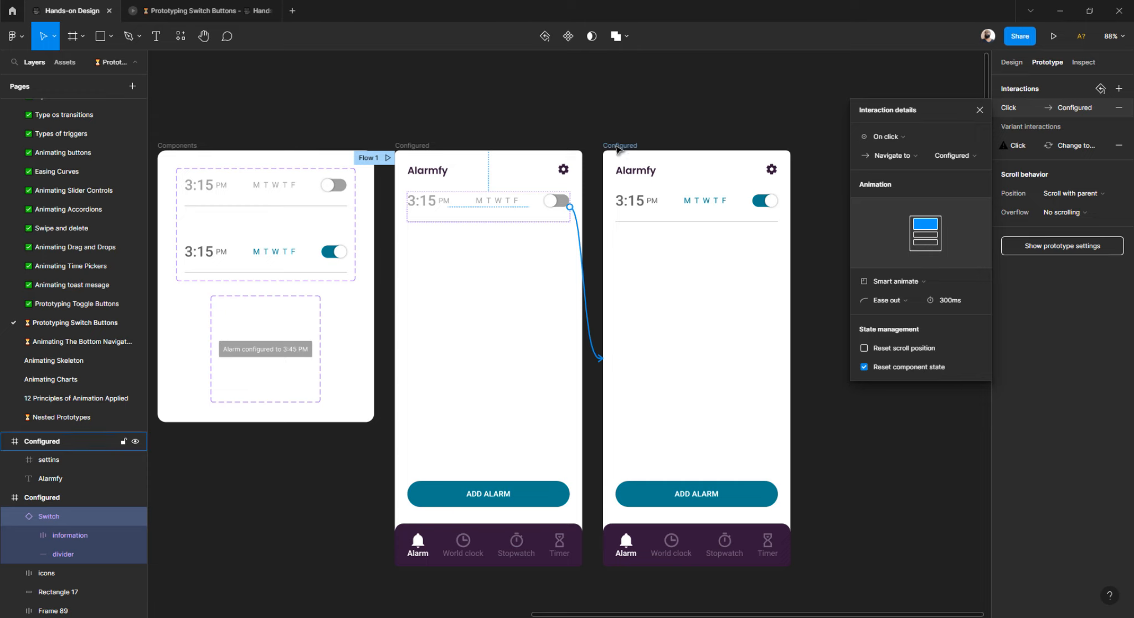
pyautogui.click(653, 213)
pyautogui.moveTo(616, 207); pyautogui.dragTo(523, 274)
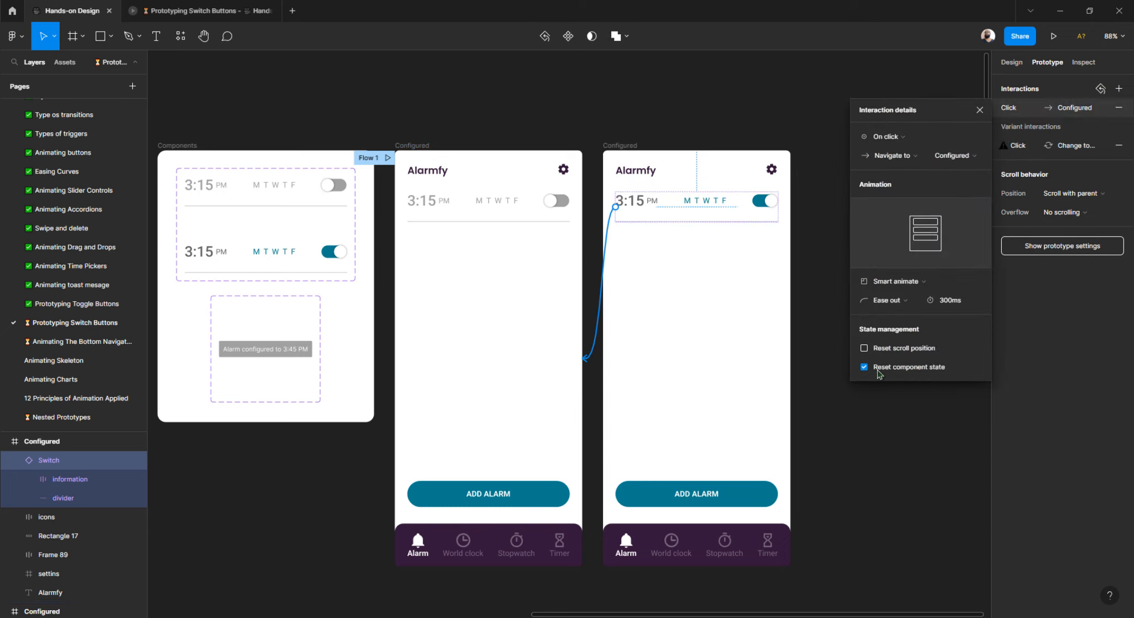
# - Rename the flow starting at the 3:15 PM Configured screen with the off switch as Switch Button
pyautogui.click(372, 159)
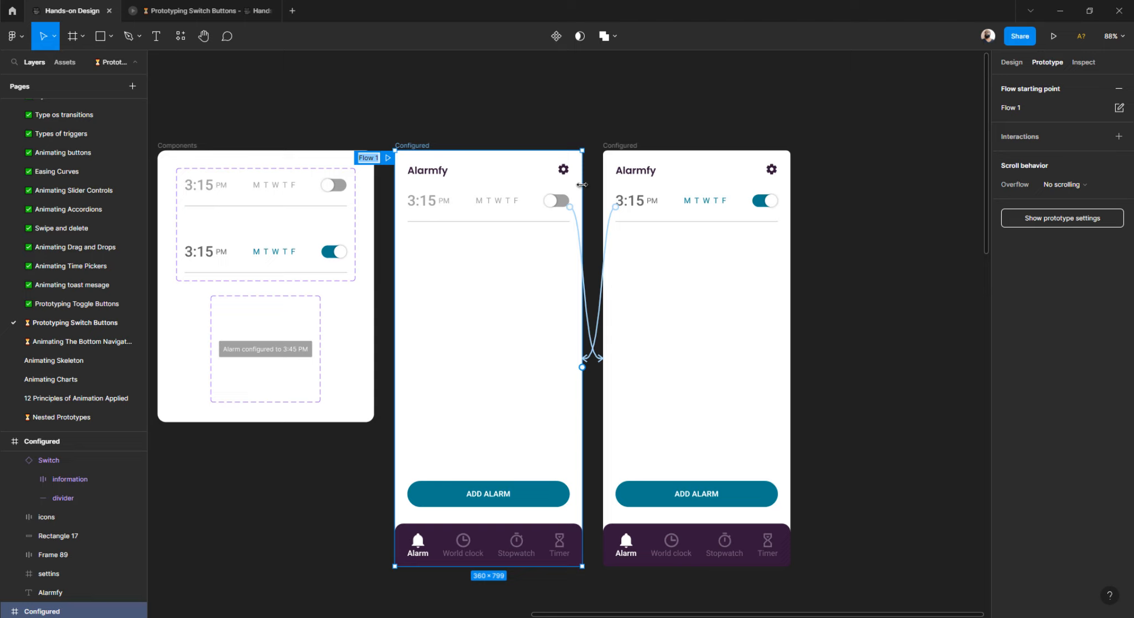
pyautogui.write('Switch Button')
pyautogui.press('Return')
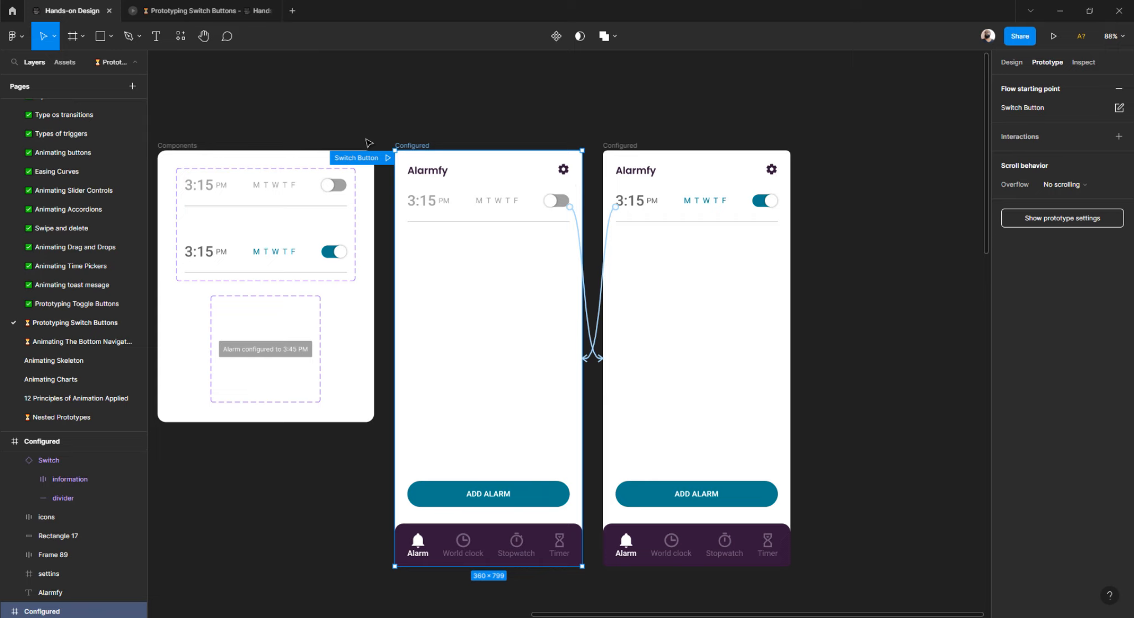
pyautogui.click(369, 143)
# - Preview the Switch Button flow in the prototype player and return to the design file
pyautogui.hscroll(-5, 399, 149)
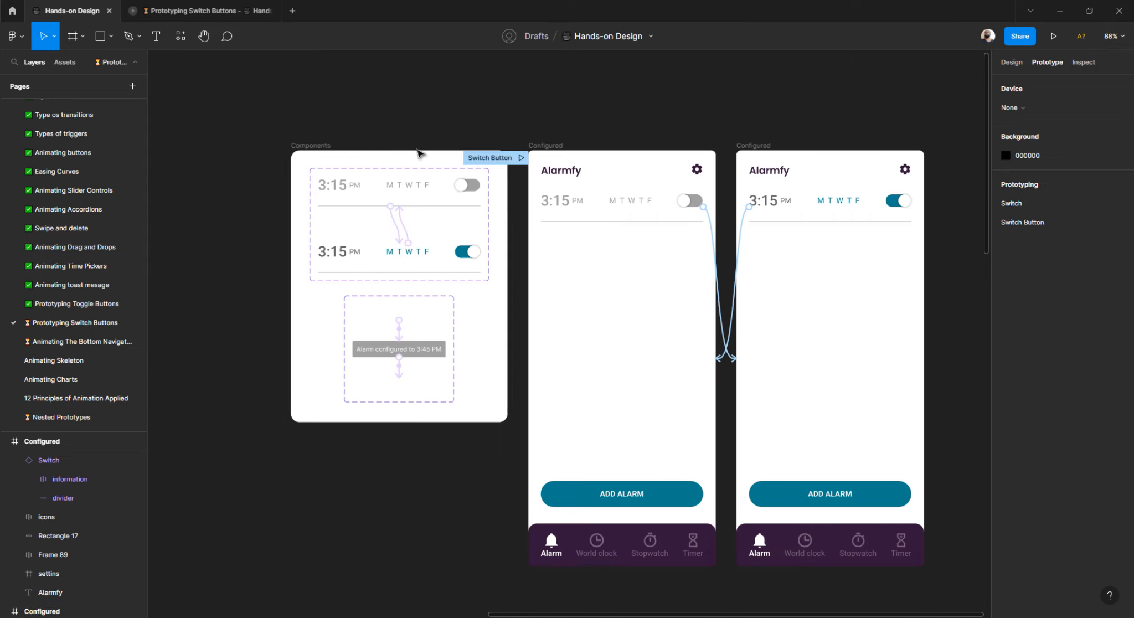
pyautogui.click(520, 159)
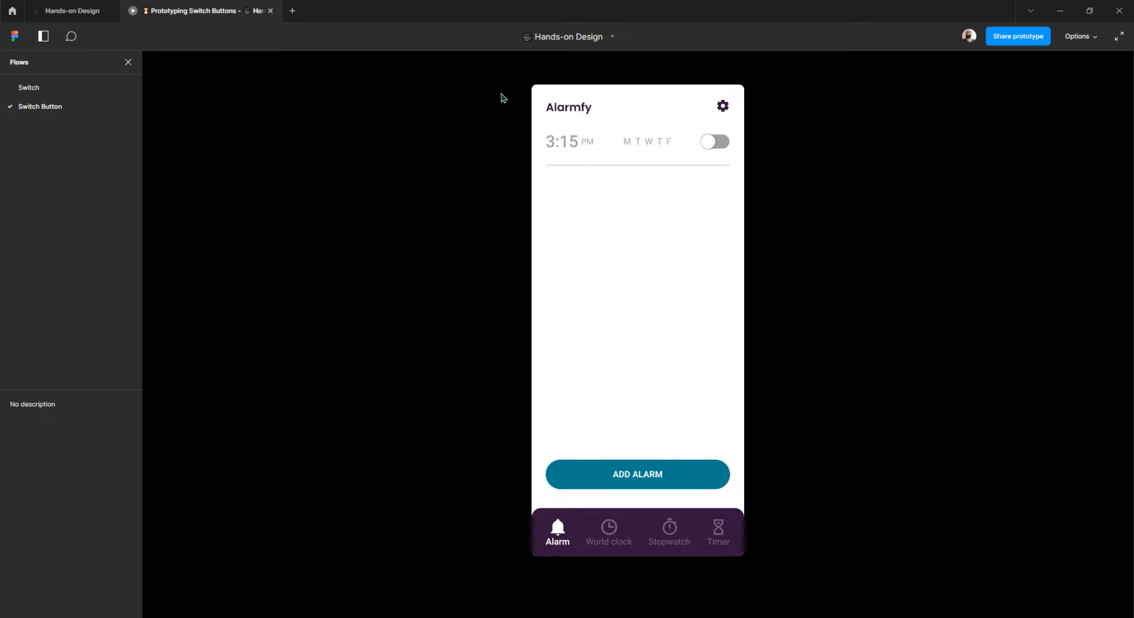
pyautogui.click(77, 10)
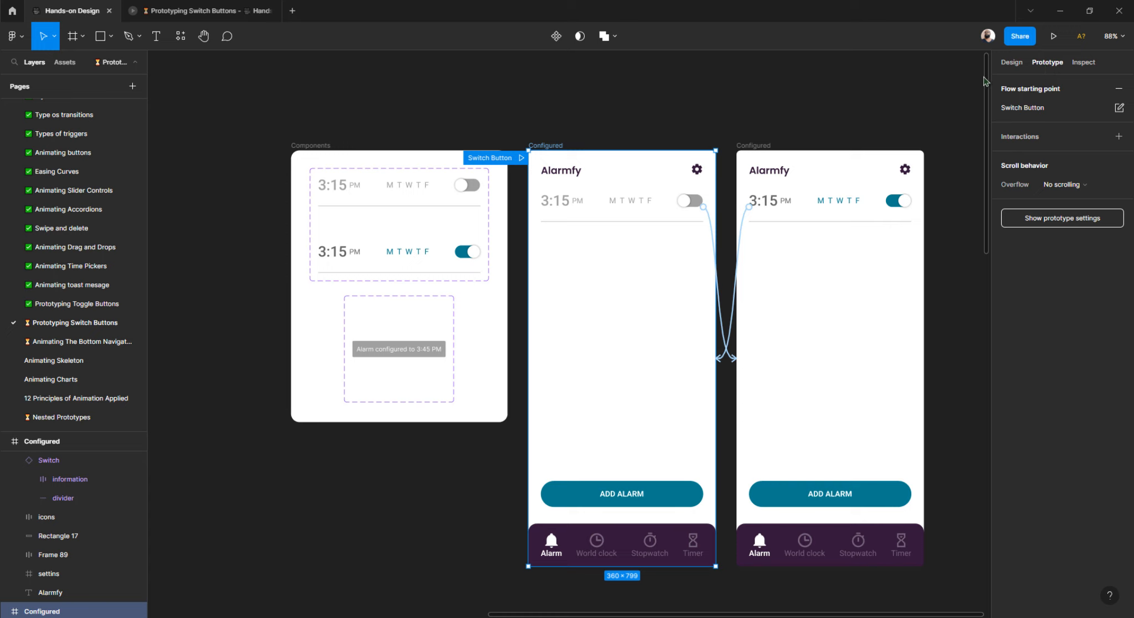
# - Try iPhone 11 Pro as the prototype device, preview it, and check its model color options
pyautogui.click(903, 92)
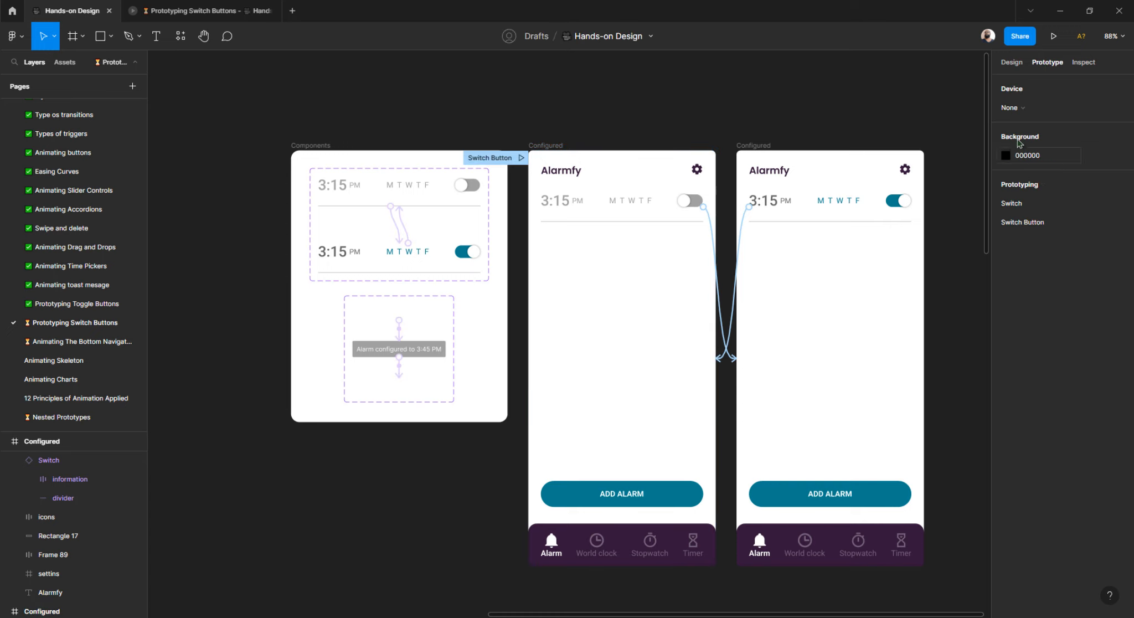
pyautogui.click(1019, 112)
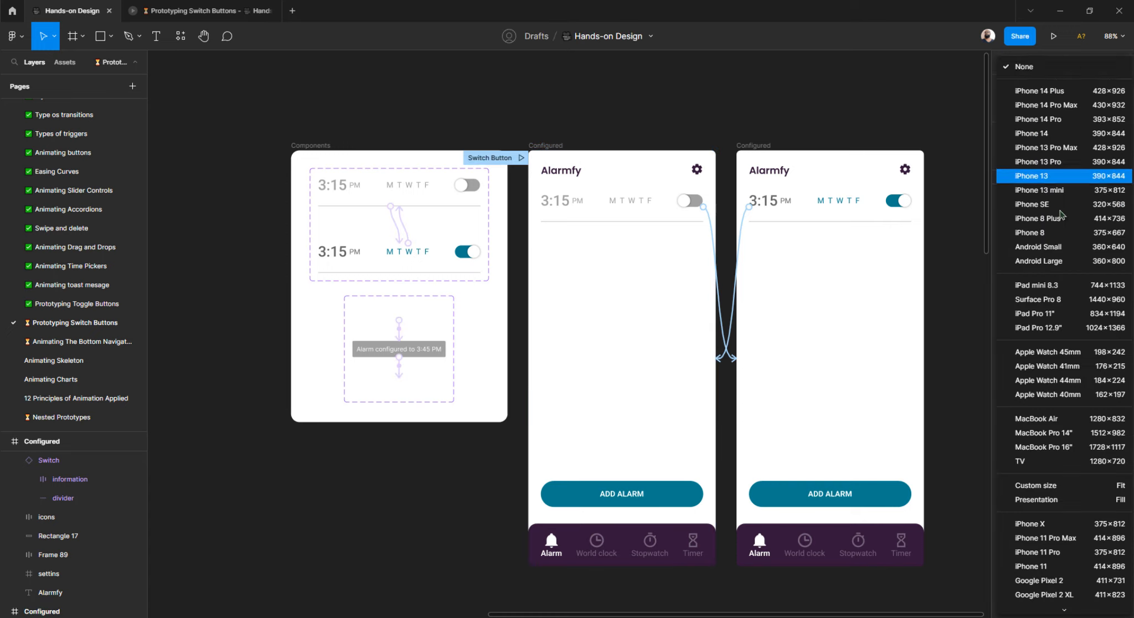
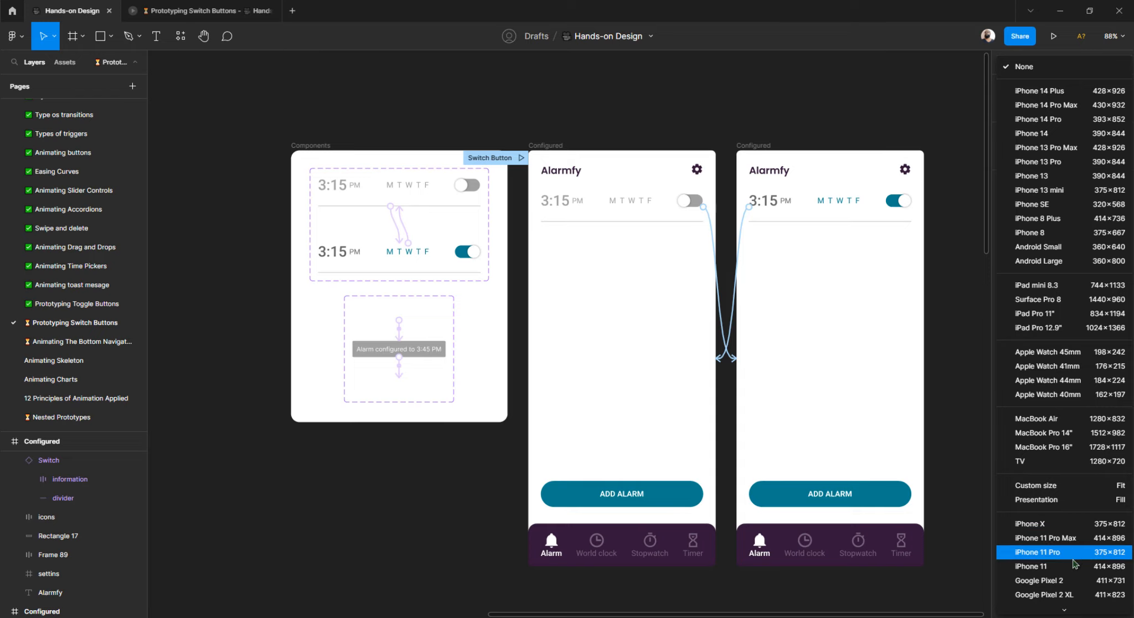
pyautogui.click(1074, 564)
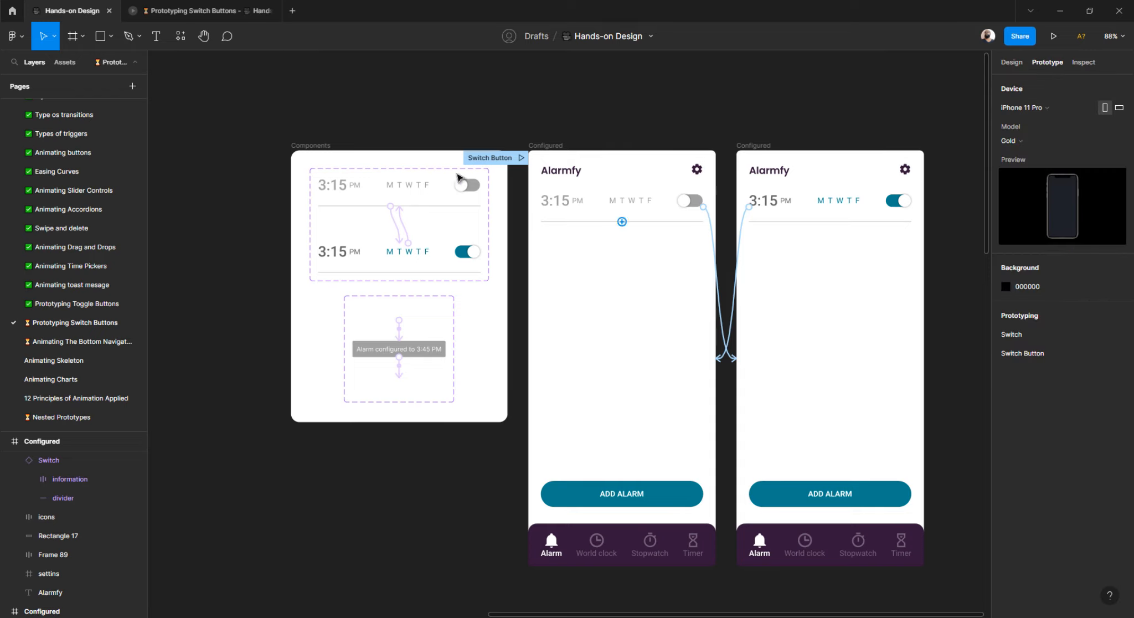
pyautogui.click(276, 7)
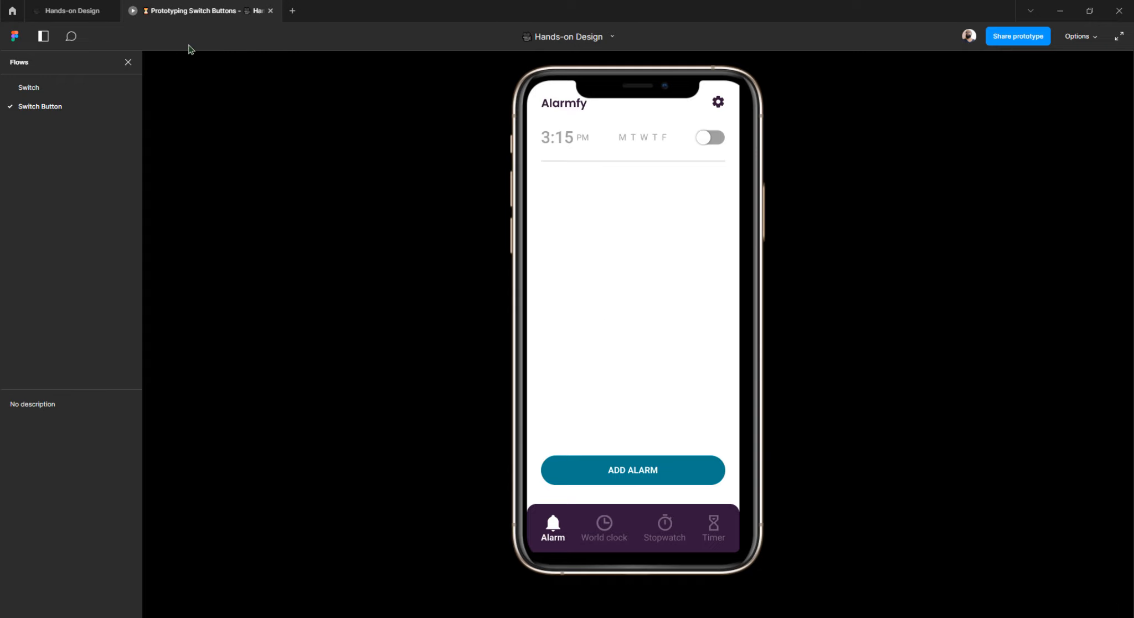
pyautogui.click(75, 15)
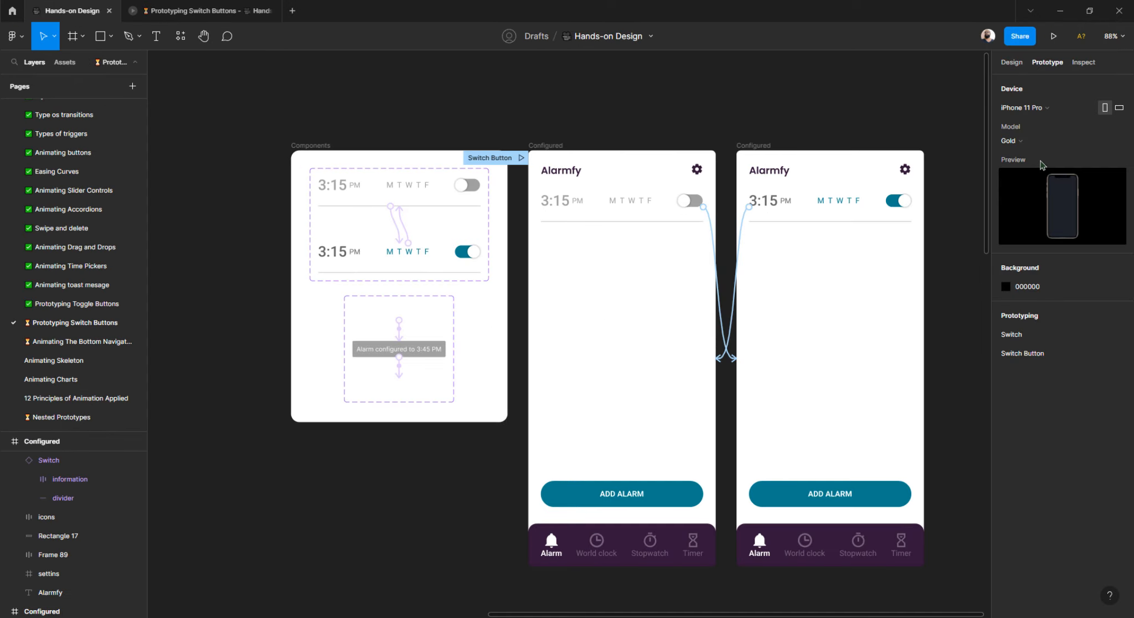
pyautogui.click(1022, 143)
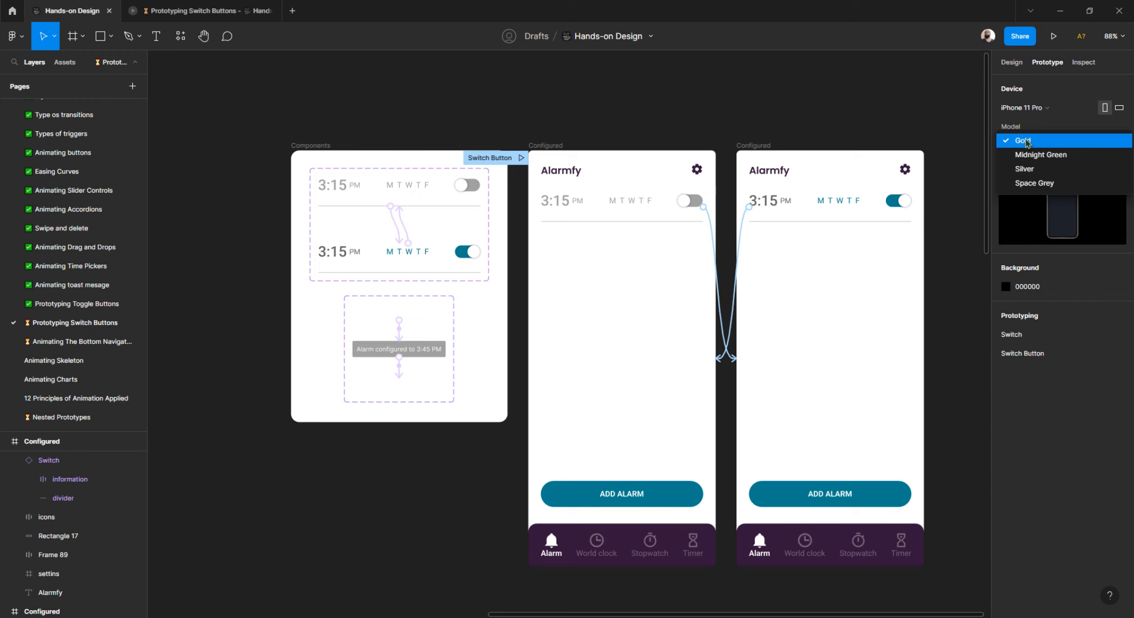
pyautogui.click(1030, 108)
# - Set the prototype device to Android Large with the Grey model and check the flow in the prototype player
pyautogui.click(1030, 109)
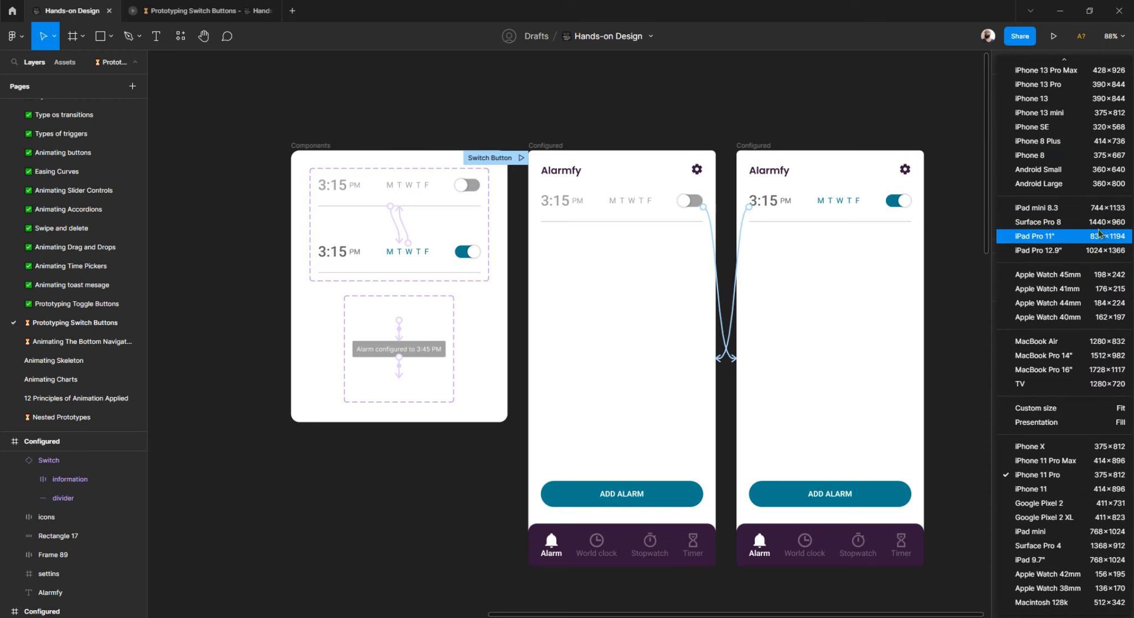
pyautogui.click(1095, 185)
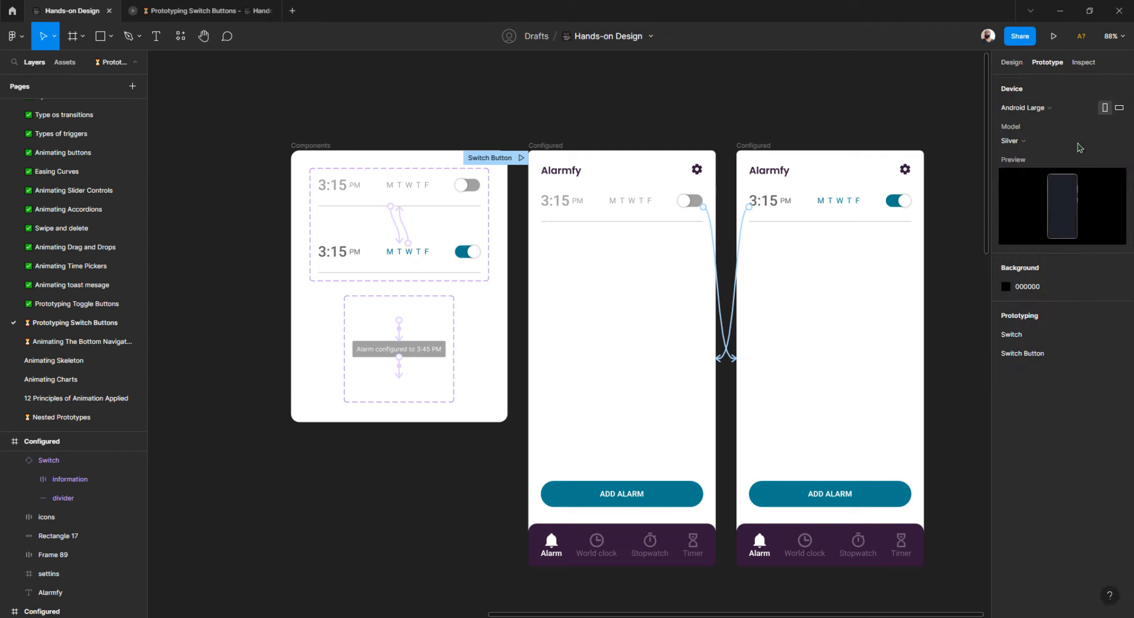
pyautogui.click(1014, 141)
pyautogui.click(1029, 155)
pyautogui.hotkey('ctrl', 'alt', 'Return')
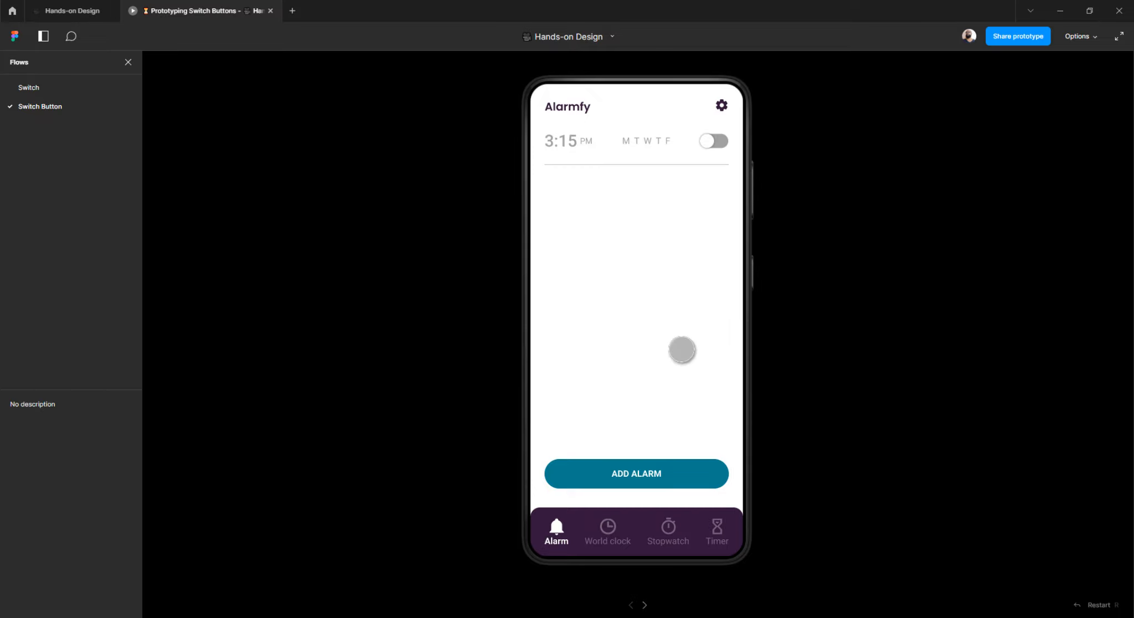
pyautogui.click(63, 15)
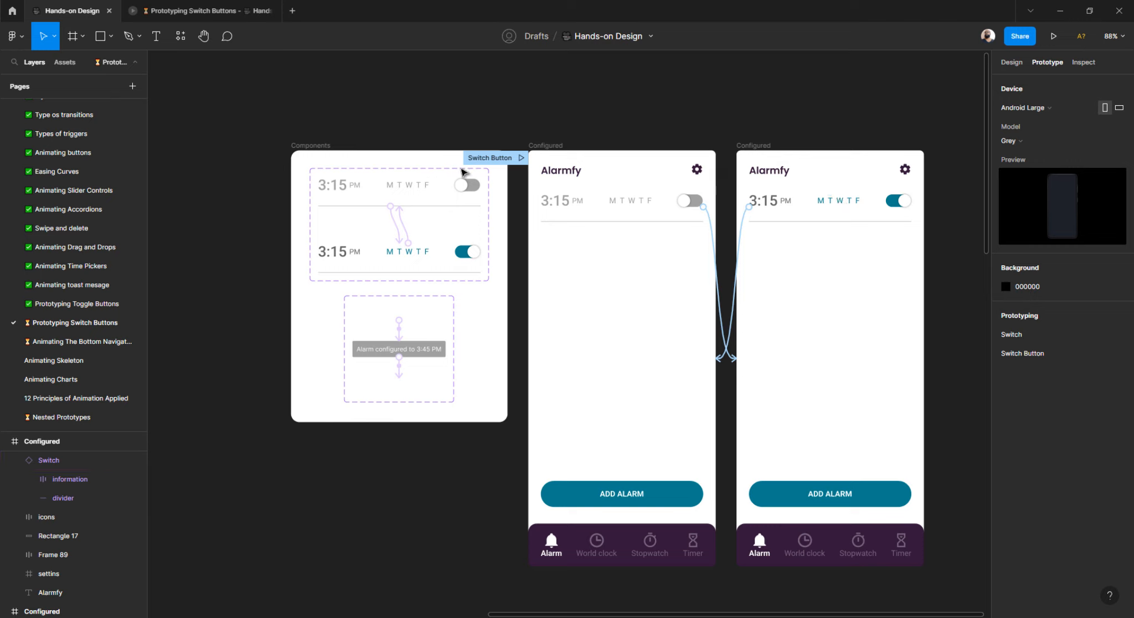
# - Rename the 3:15 PM Configured screen with the off switch as Switch Off
pyautogui.click(546, 146)
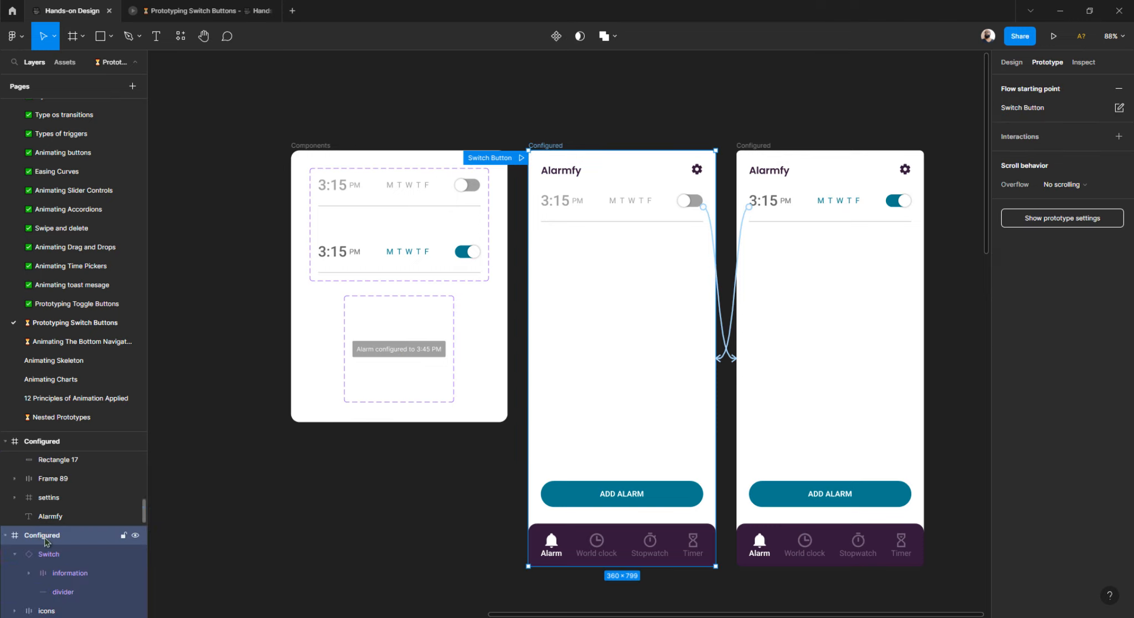
pyautogui.hotkey('ctrl', 'r')
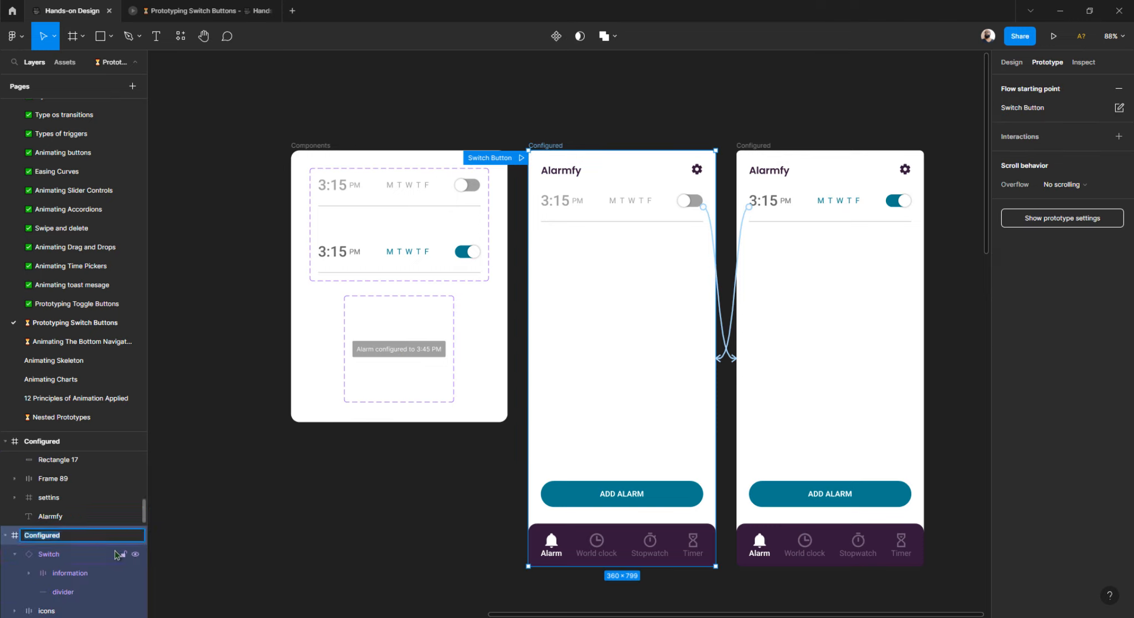
pyautogui.write('Switch Off')
pyautogui.press('Return')
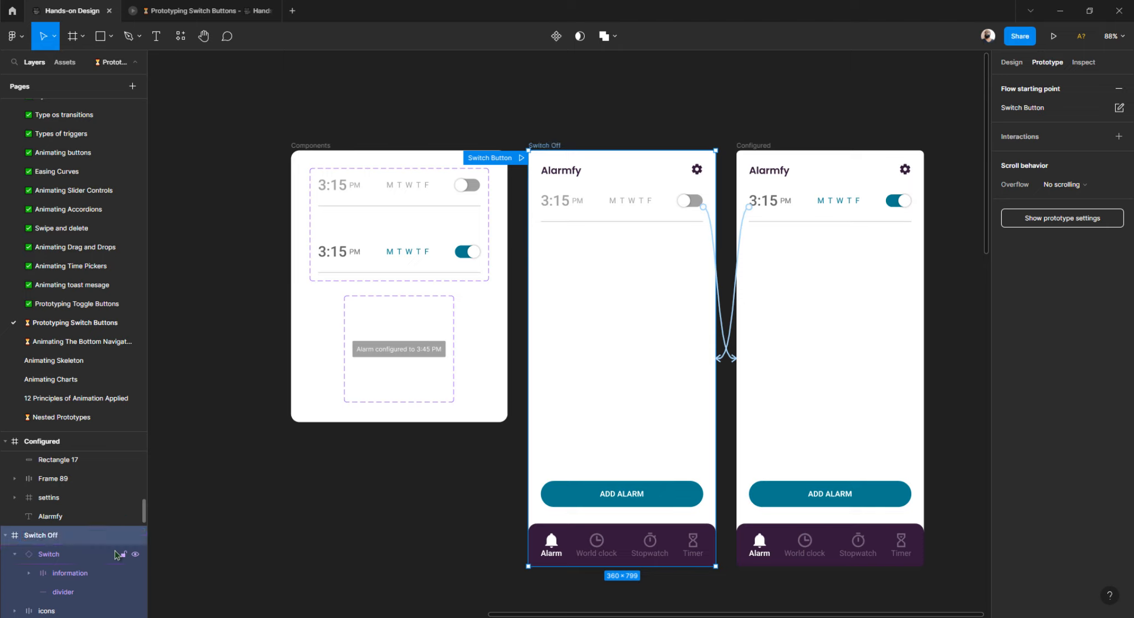
# - Rename the Configured screen with the 3:15 PM alarm turned on as Switch On
pyautogui.click(753, 146)
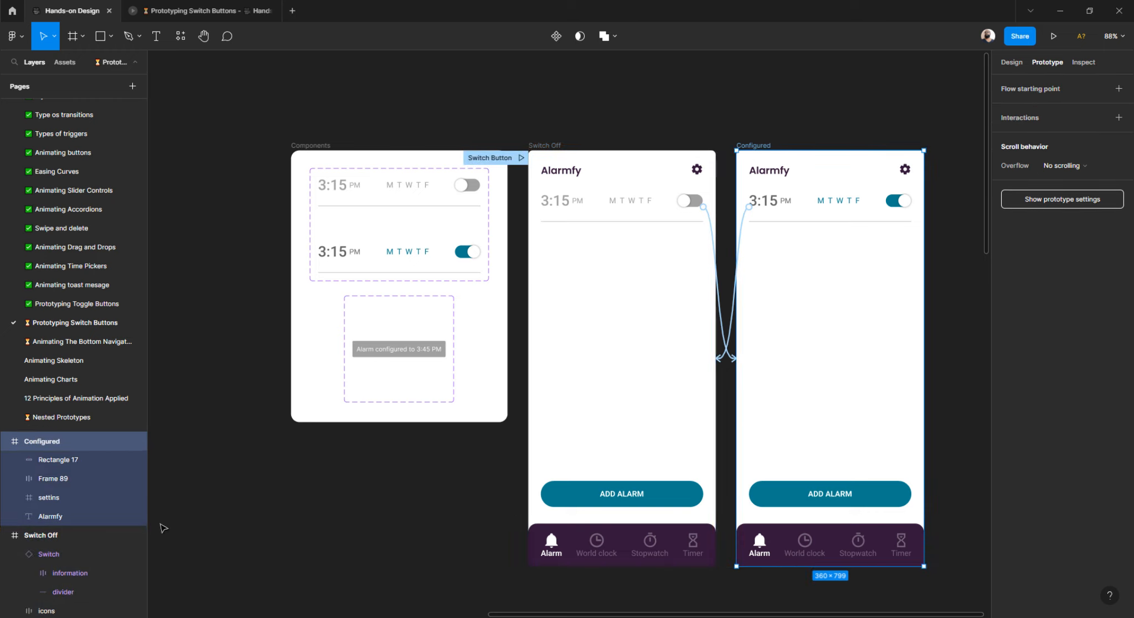
pyautogui.doubleClick(55, 443)
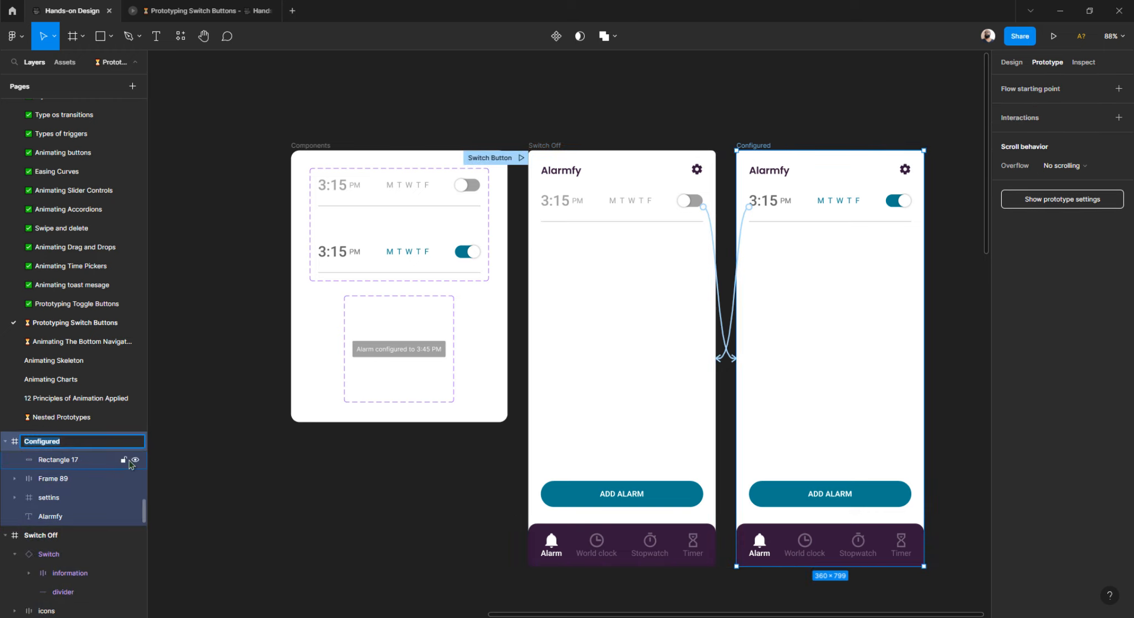
pyautogui.write('On')
pyautogui.press('Return')
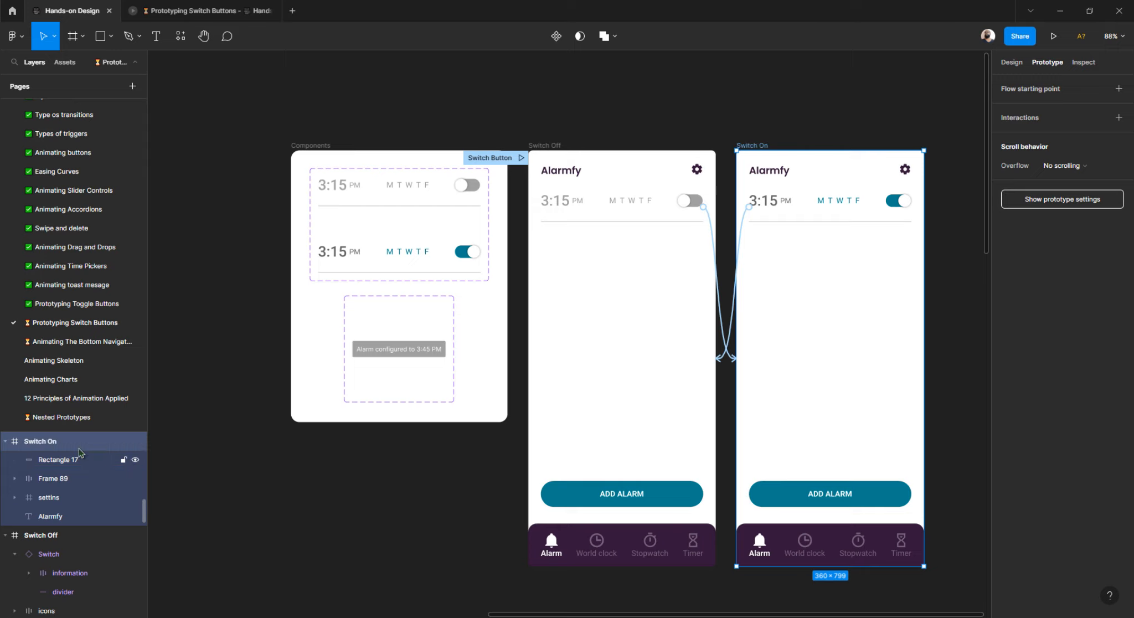
# - Toggle the alarm switch in the Switch Button prototype preview, and return to the design file
pyautogui.click(209, 17)
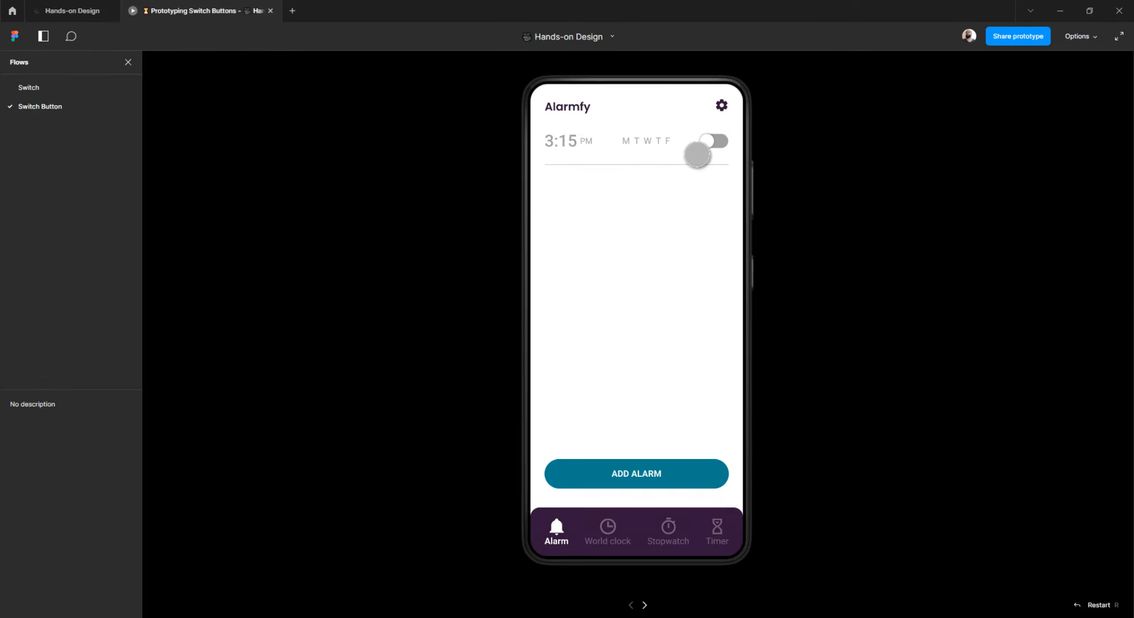
pyautogui.click(711, 142)
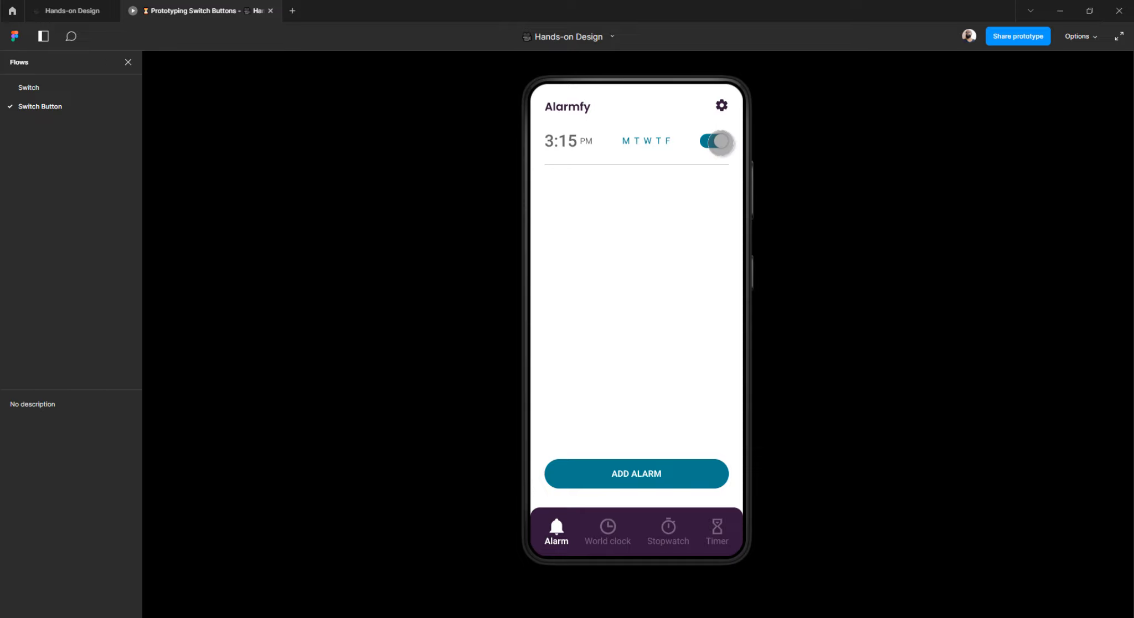
pyautogui.click(721, 143)
pyautogui.click(719, 144)
pyautogui.click(76, 13)
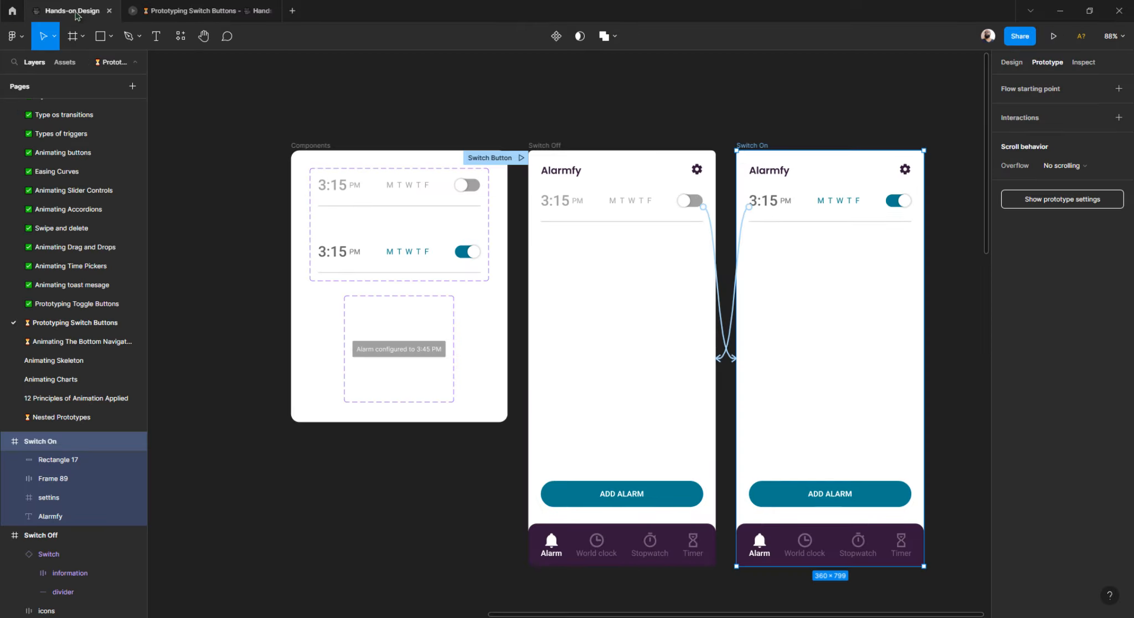
# - Check which Switch property values are offered for the toast instance above ADD ALARM on the Switch On screen
pyautogui.click(830, 464)
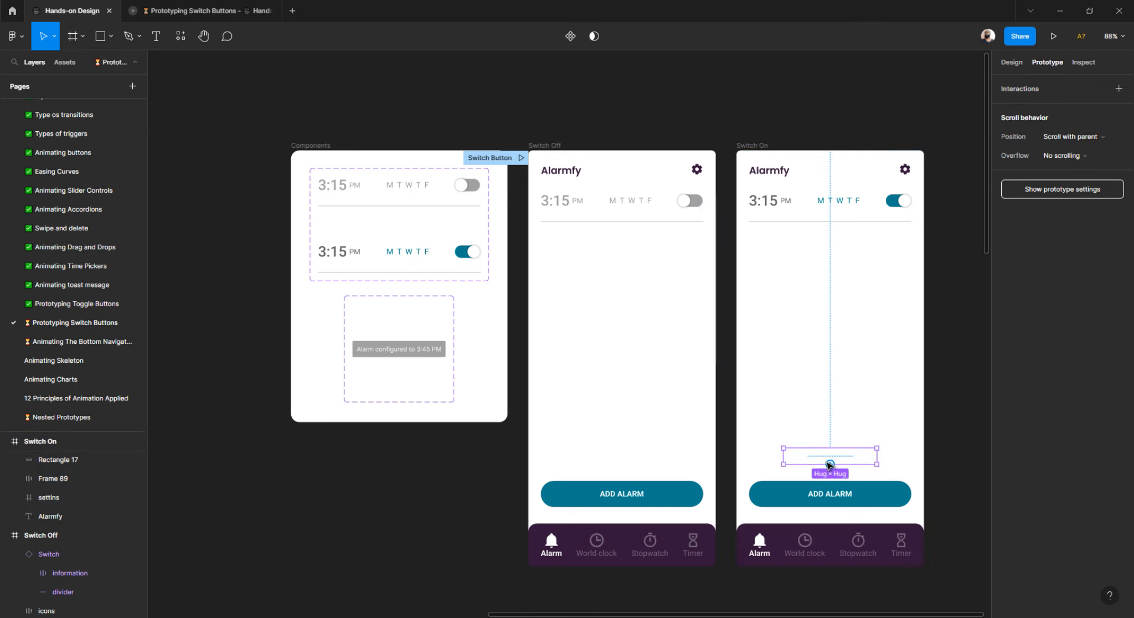
pyautogui.click(1012, 62)
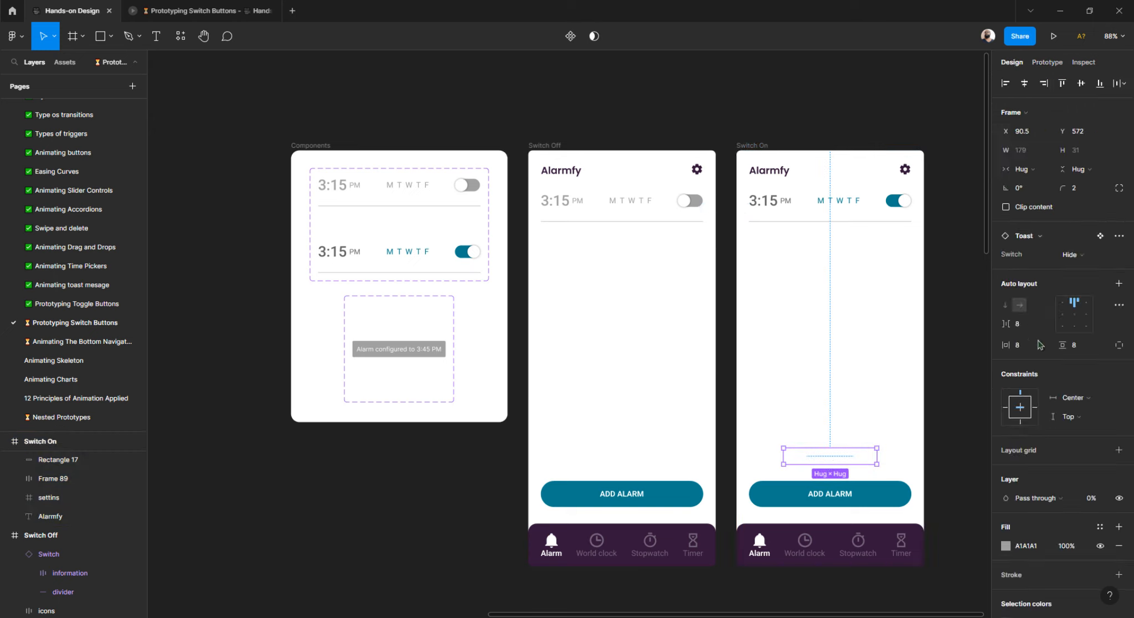
pyautogui.click(1069, 258)
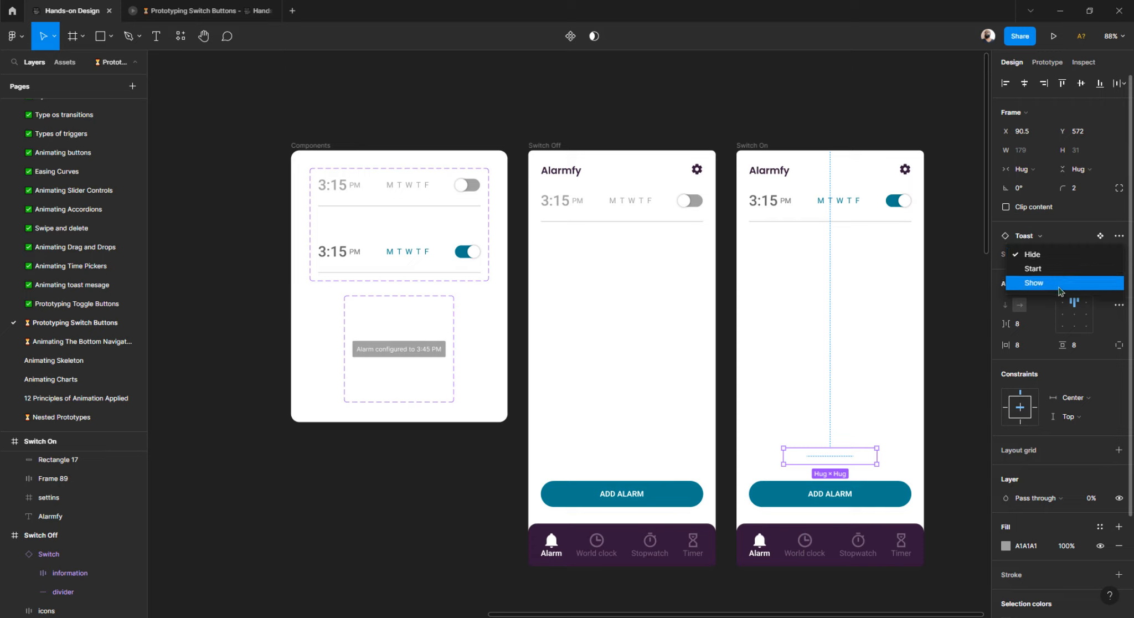
pyautogui.click(845, 114)
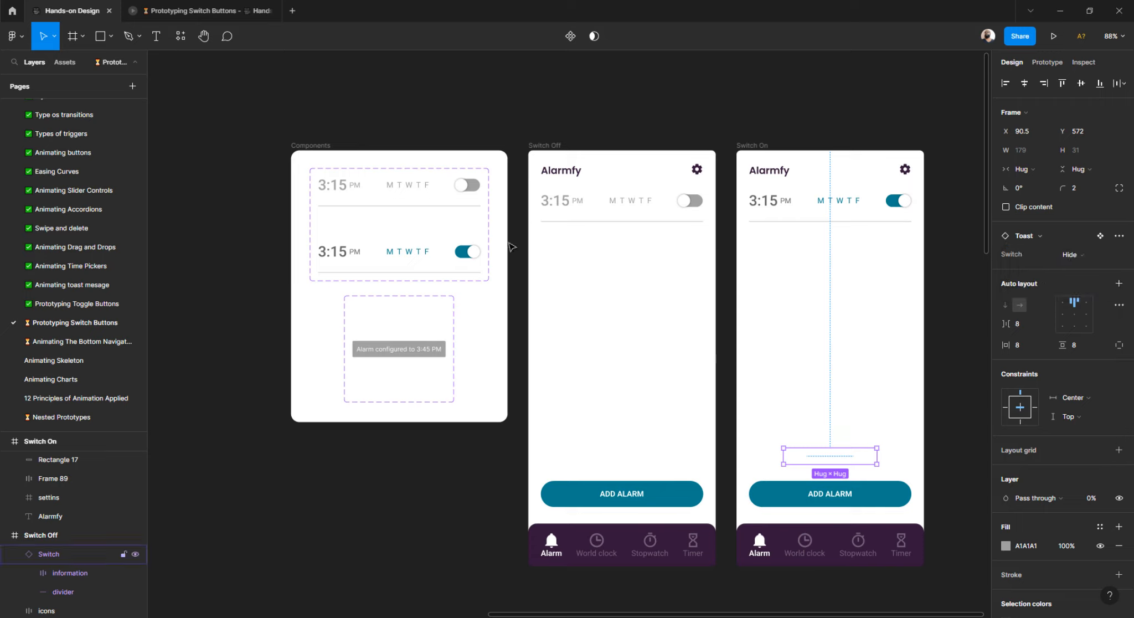
# - Reorder the Switch property values of the Toast component set to Show, Start, Hide
pyautogui.click(403, 326)
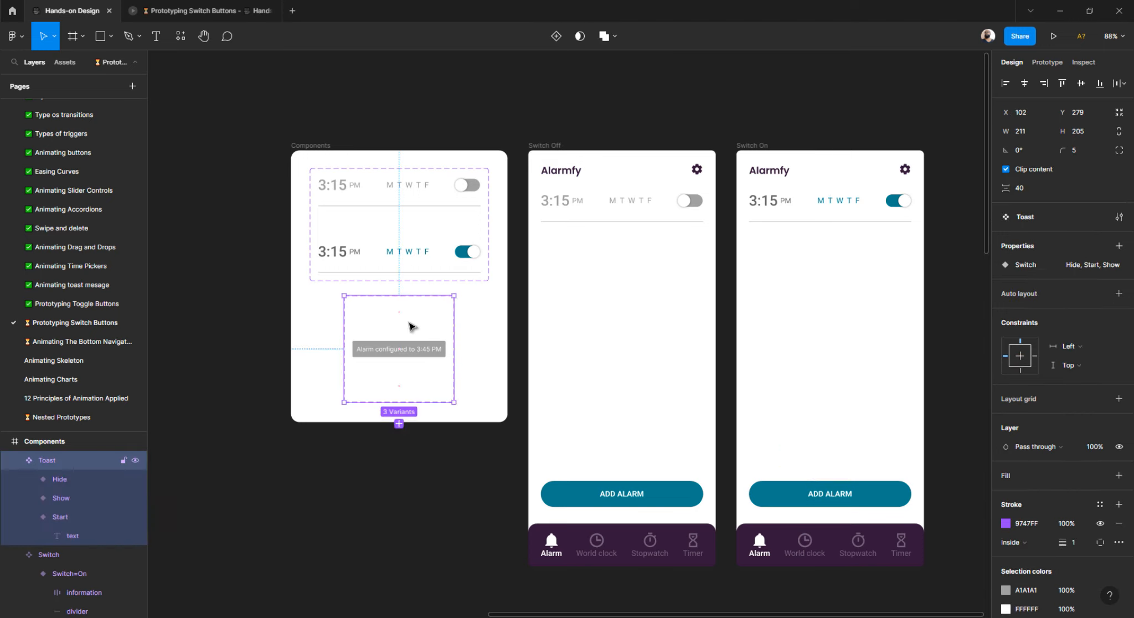
pyautogui.click(408, 322)
pyautogui.click(332, 329)
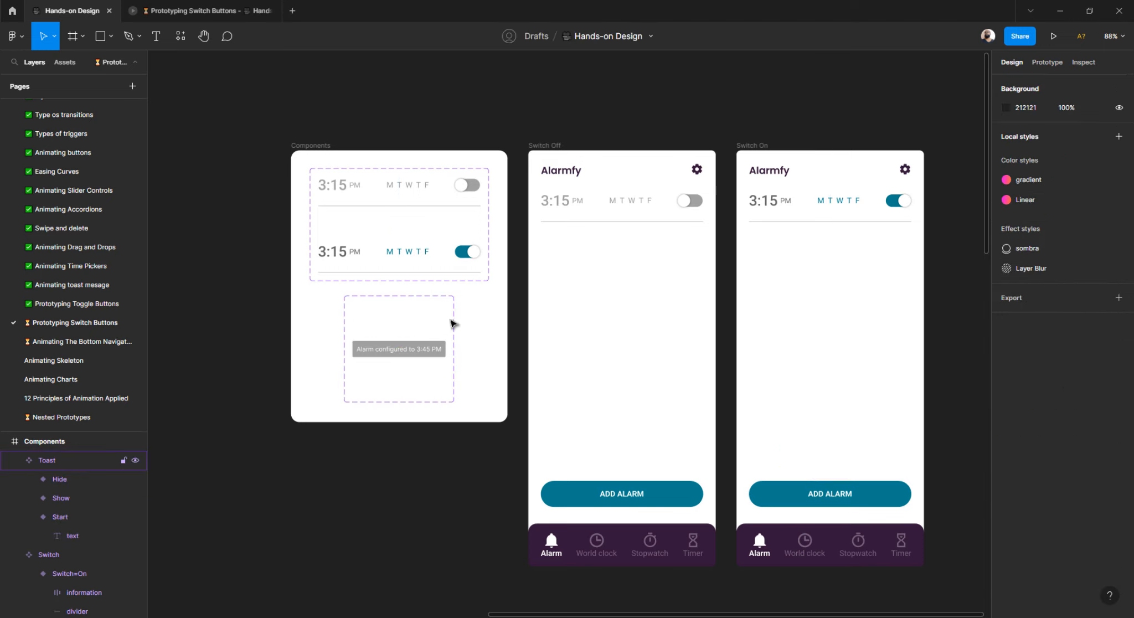
pyautogui.click(455, 321)
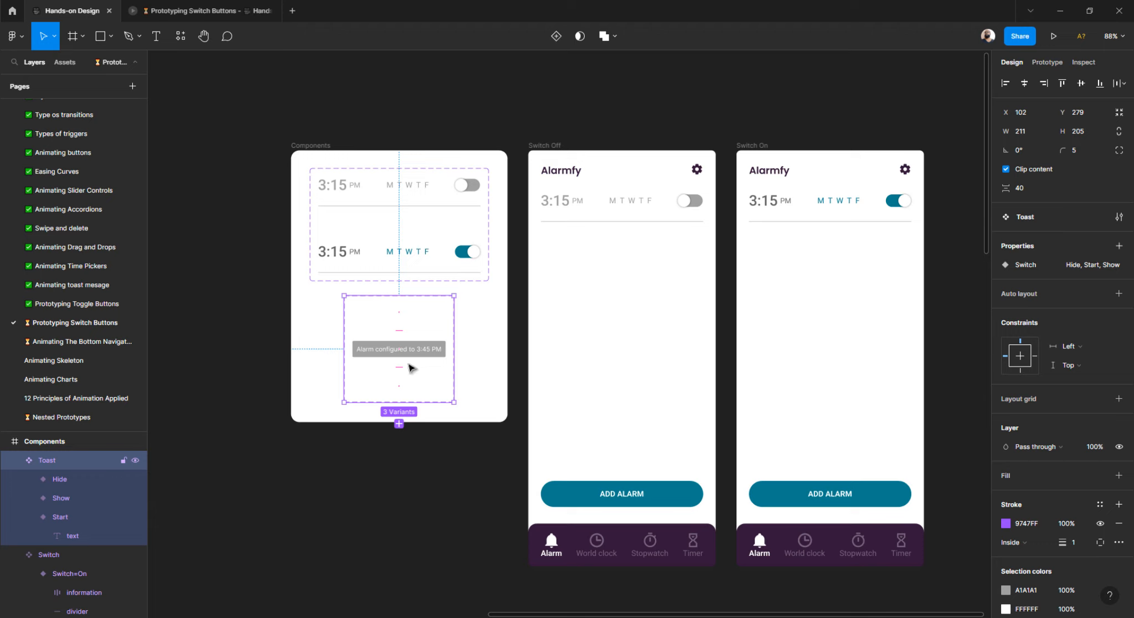
pyautogui.moveTo(1102, 272)
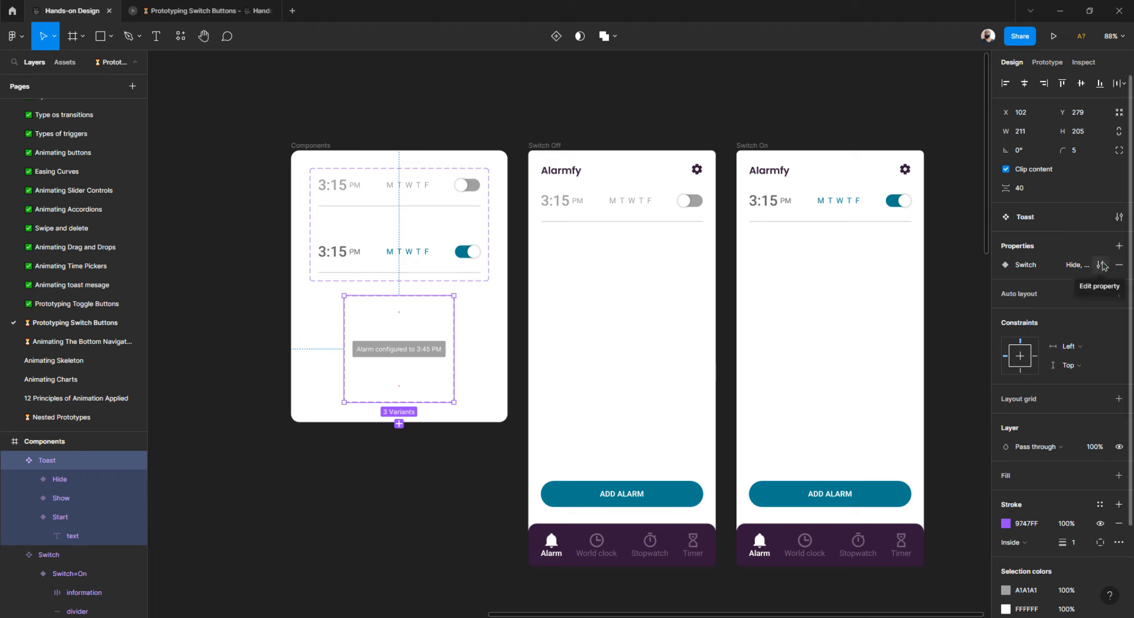
pyautogui.click(1100, 266)
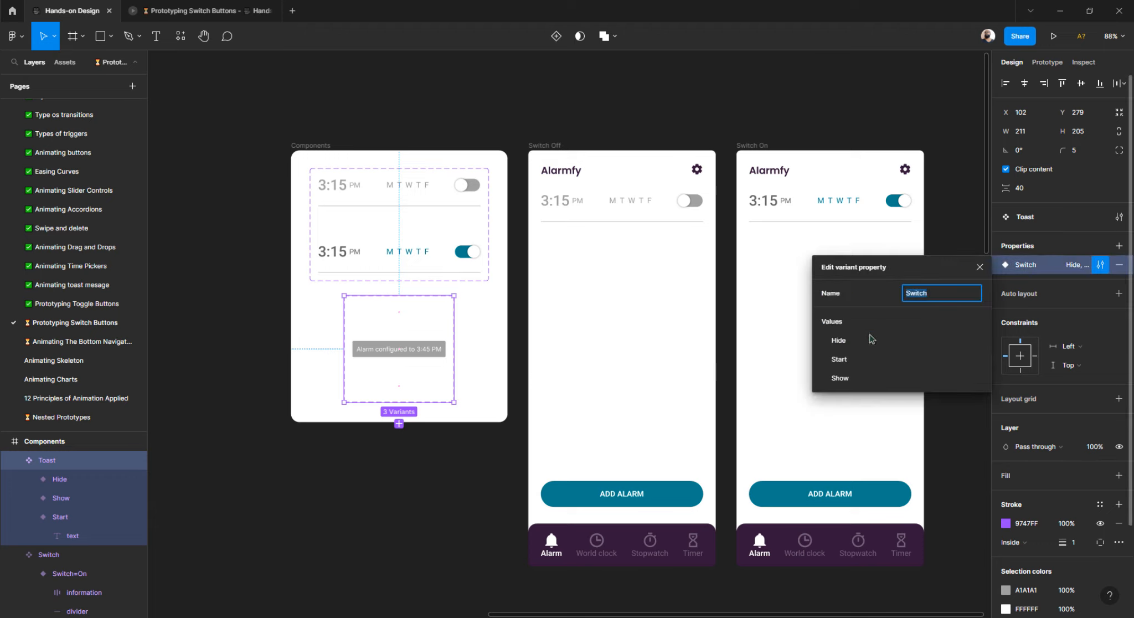
pyautogui.doubleClick(843, 375)
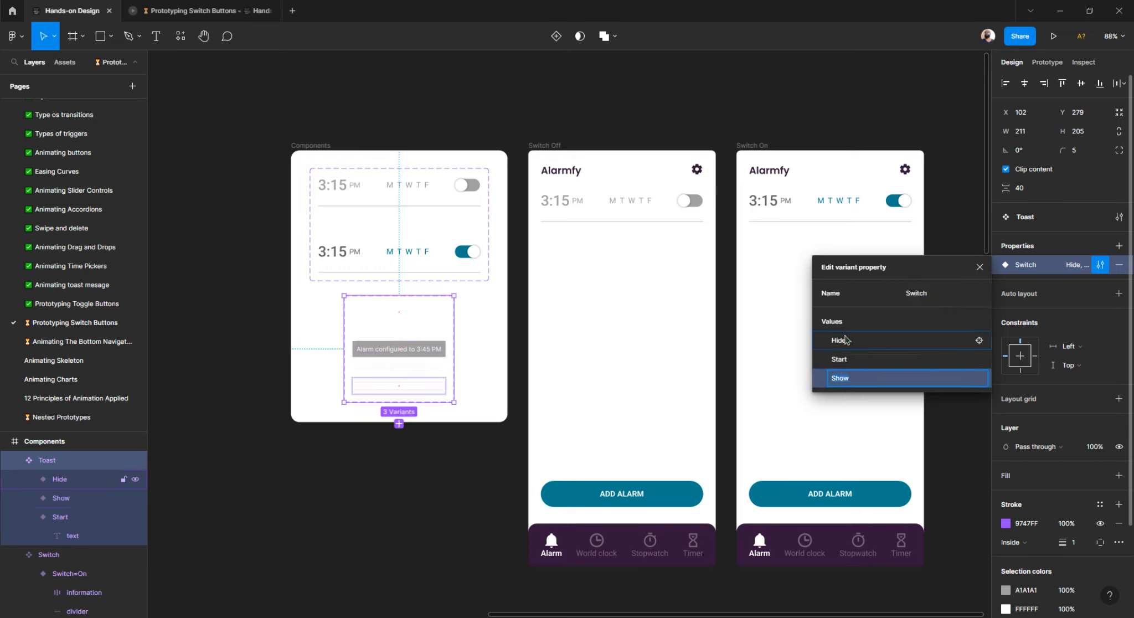
pyautogui.moveTo(819, 380)
pyautogui.mouseDown()
pyautogui.moveTo(829, 344)
pyautogui.moveTo(817, 372)
pyautogui.mouseUp()
pyautogui.doubleClick(829, 379)
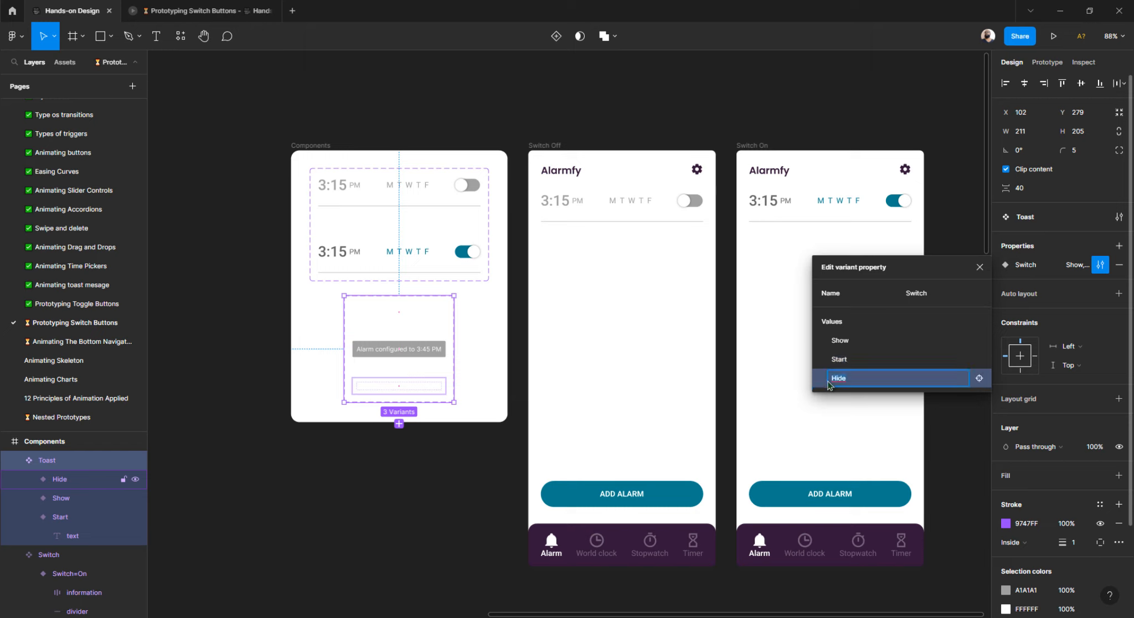
pyautogui.rightClick(829, 378)
pyautogui.click(423, 513)
pyautogui.click(422, 513)
# - Switch the toast instance on the Switch On screen to the Show variant
pyautogui.click(822, 463)
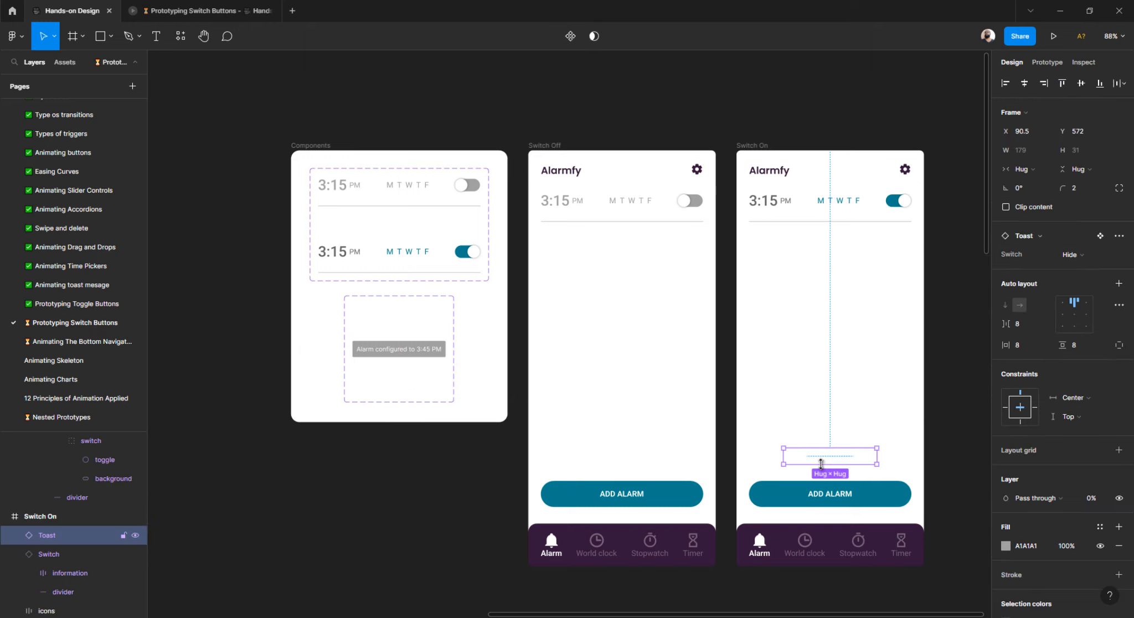
pyautogui.click(1087, 256)
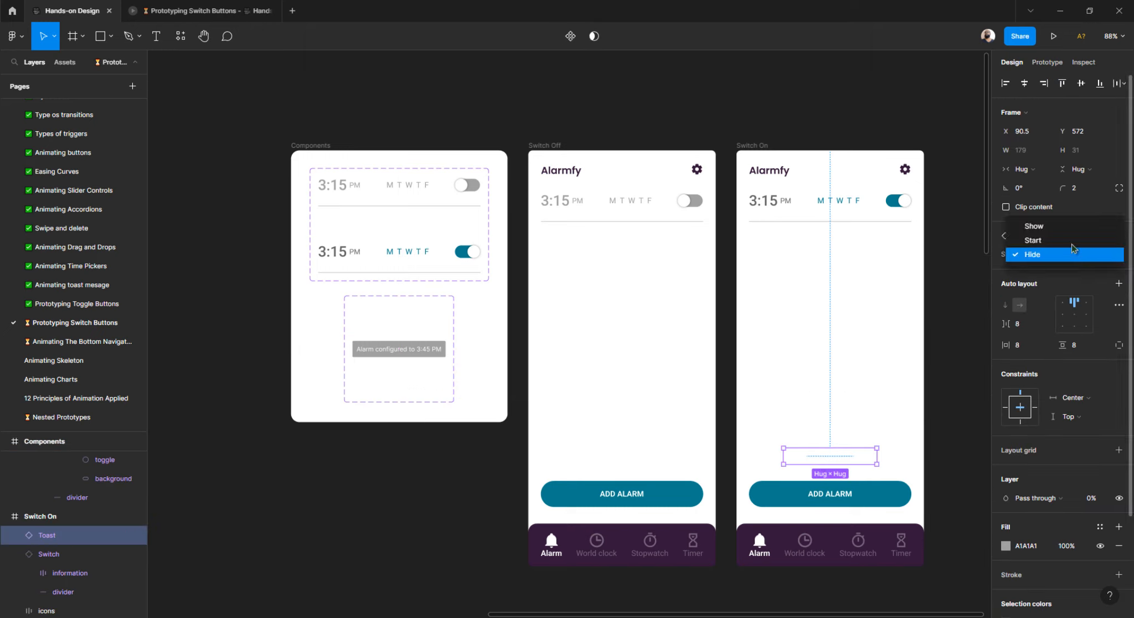
pyautogui.click(1059, 233)
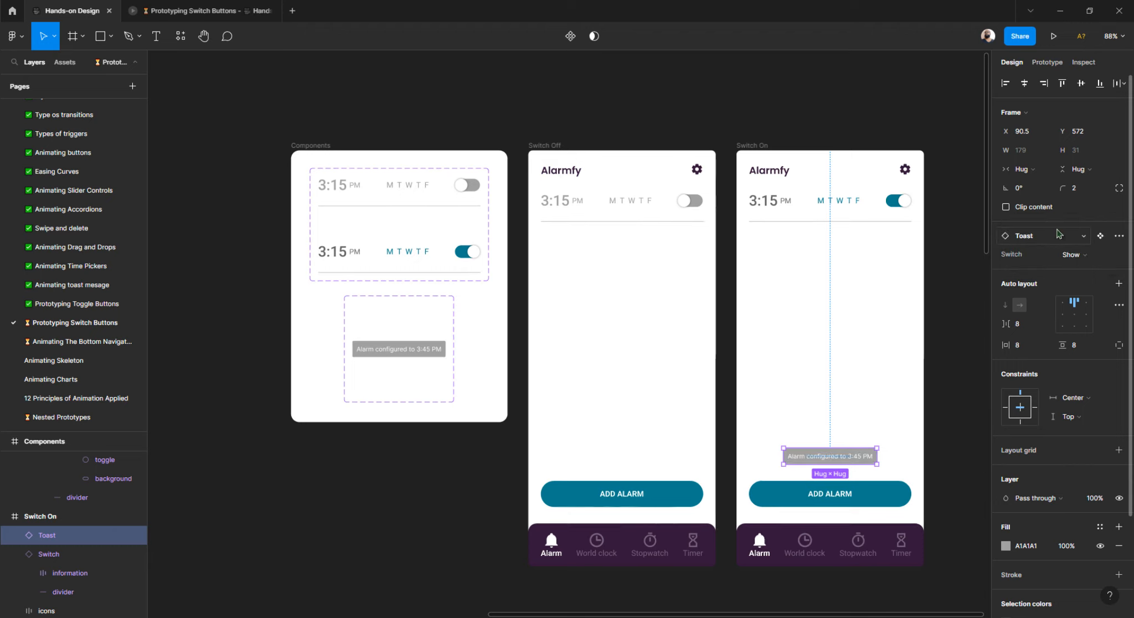
pyautogui.click(931, 284)
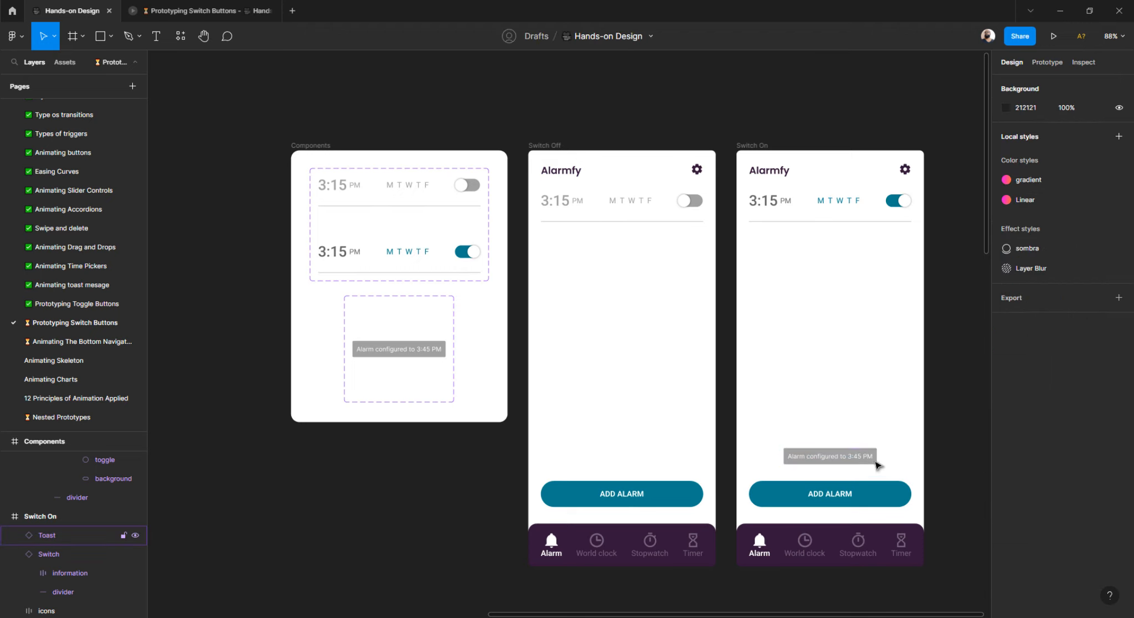
# - Set the Switch On screen's toast instance to the Start variant
pyautogui.click(863, 455)
pyautogui.click(1070, 256)
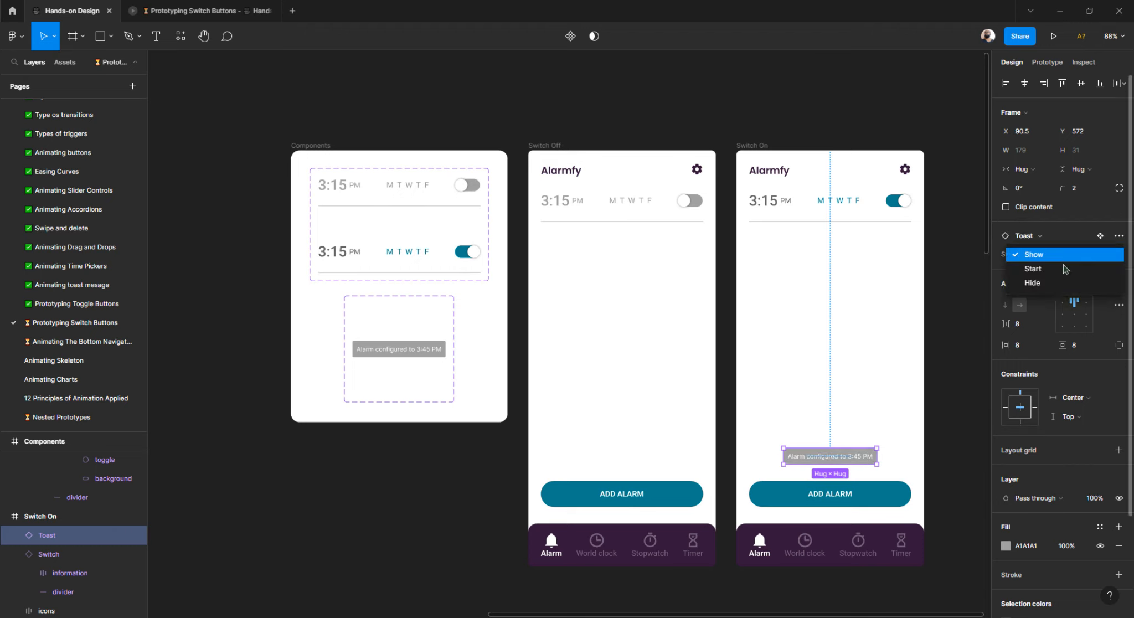
pyautogui.click(1065, 269)
pyautogui.click(424, 434)
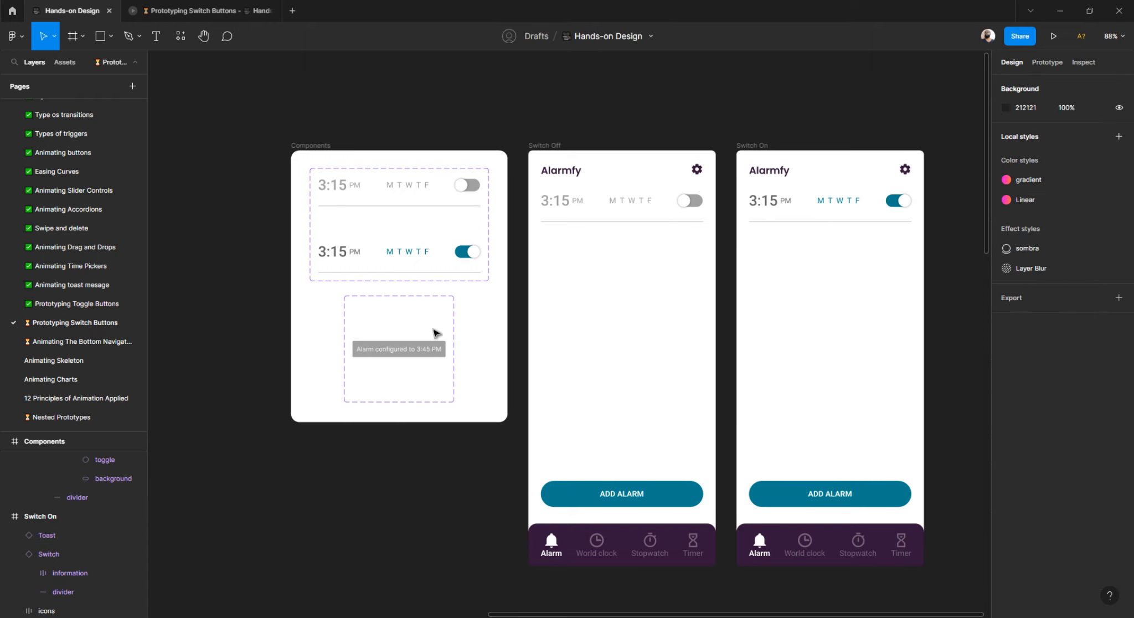
# - Move Start to the top of the Toast component set's Switch values, giving the order Start, Show, Hide
pyautogui.click(450, 320)
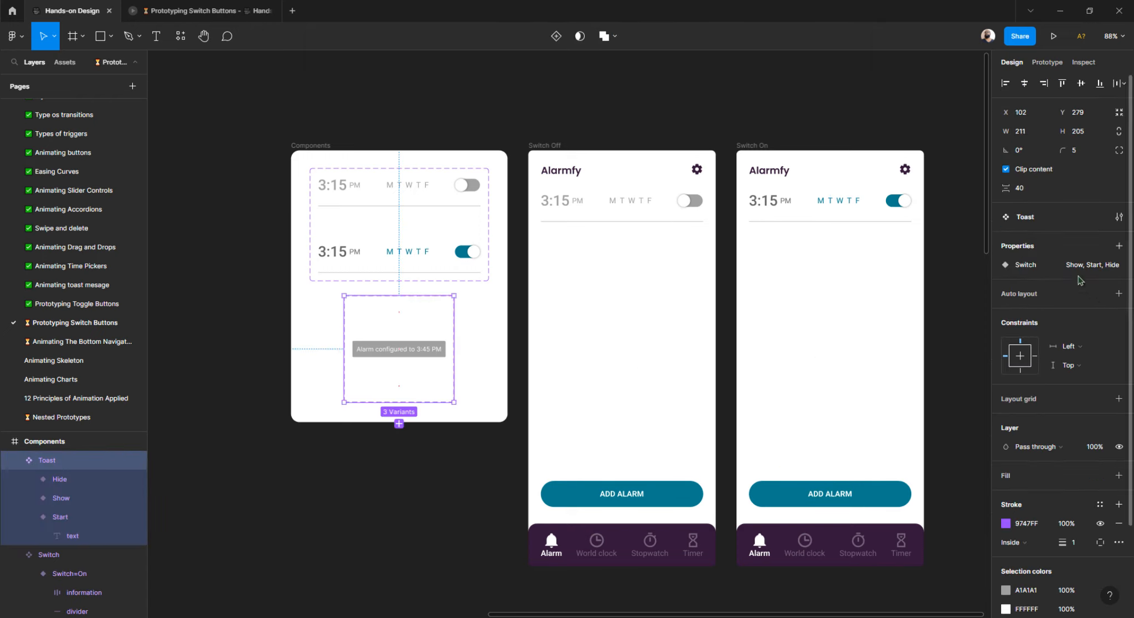
pyautogui.click(1100, 266)
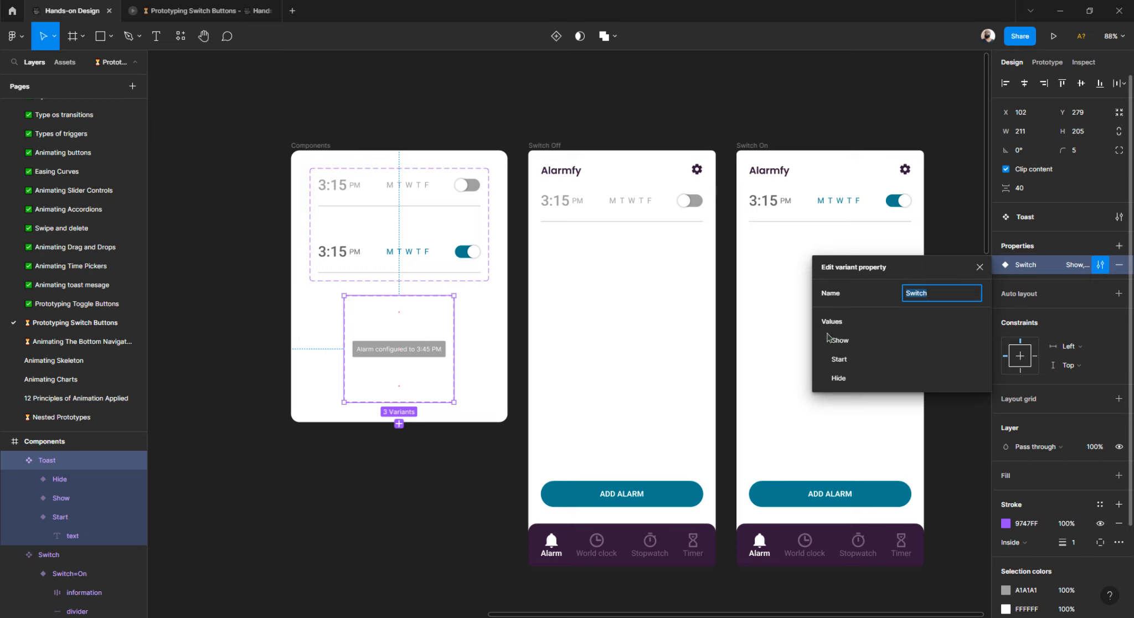
pyautogui.click(838, 360)
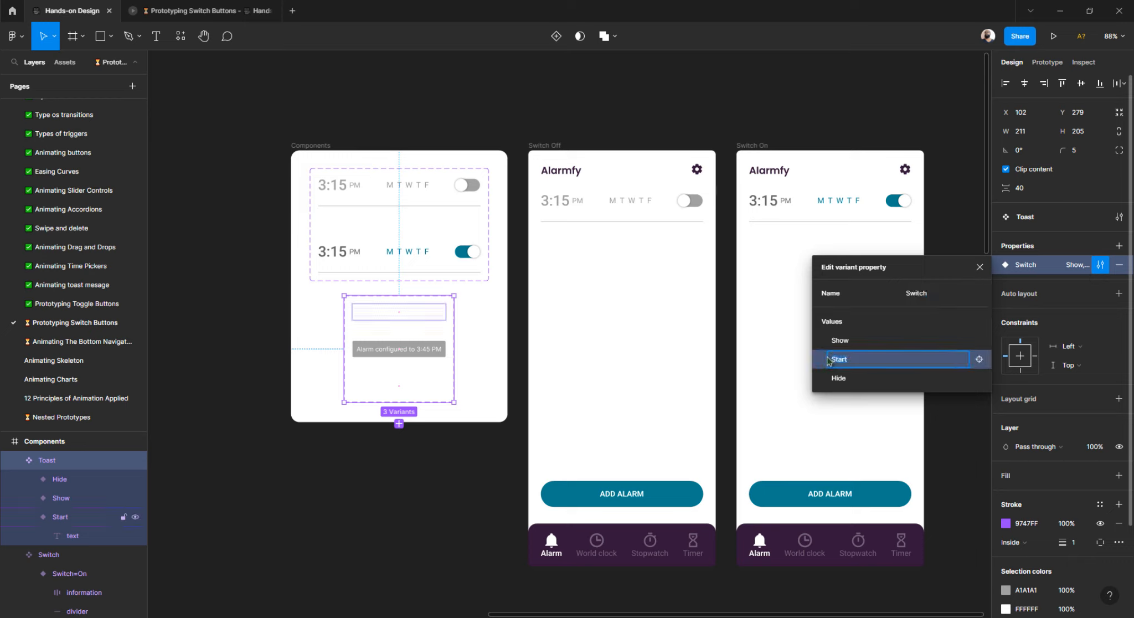
pyautogui.moveTo(818, 359); pyautogui.dragTo(820, 336)
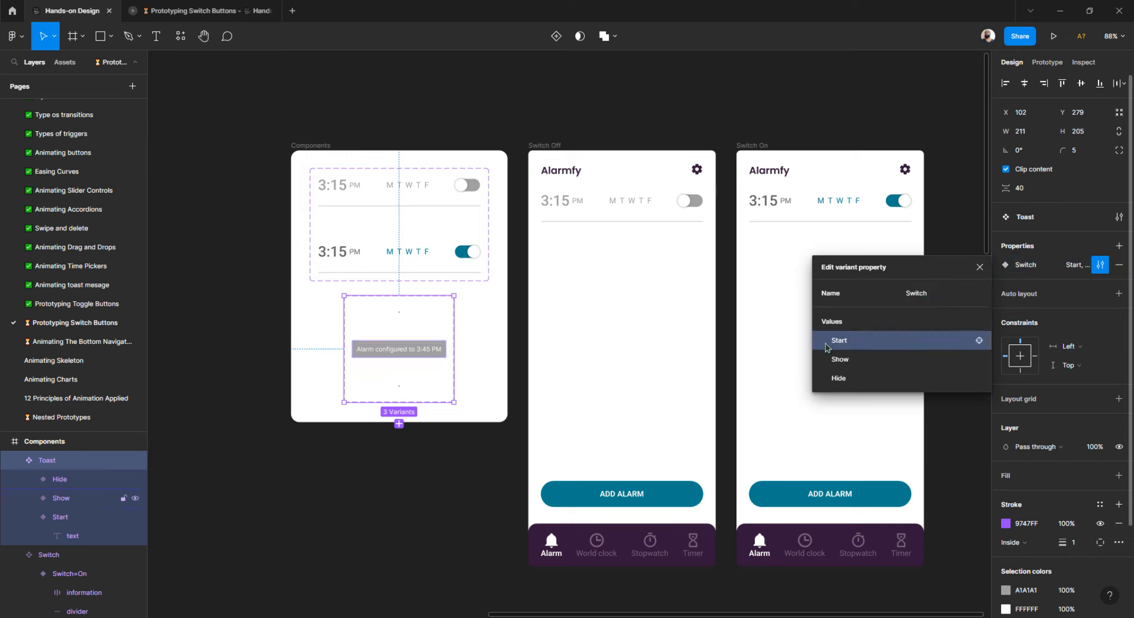
pyautogui.click(425, 505)
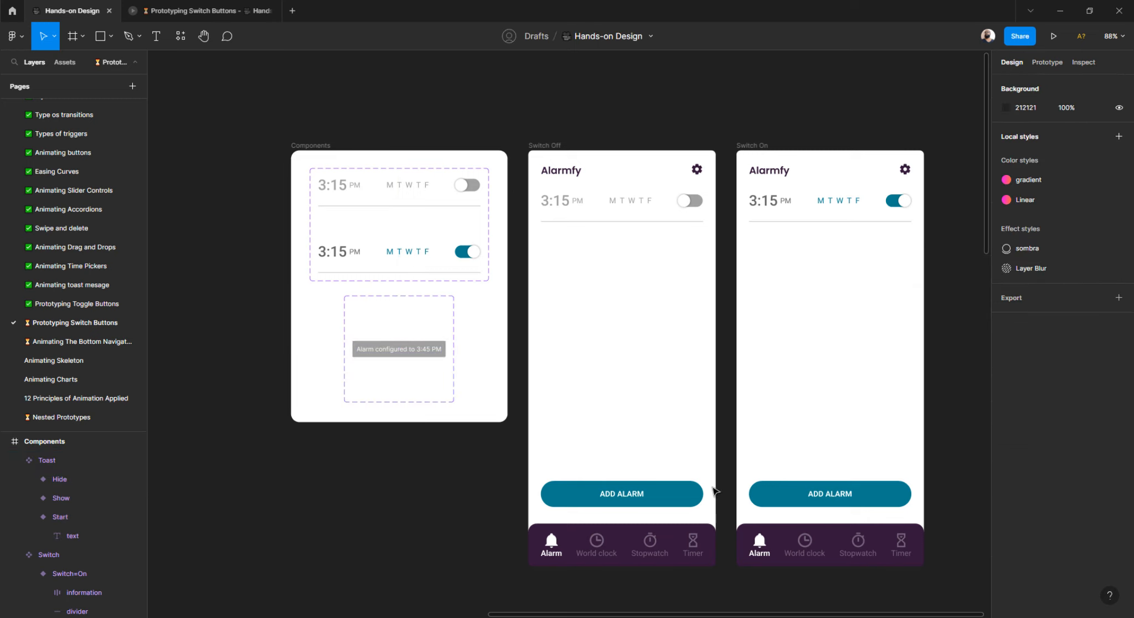
# - Review the reordered variant choices on the Switch On screen's toast instance
pyautogui.click(824, 459)
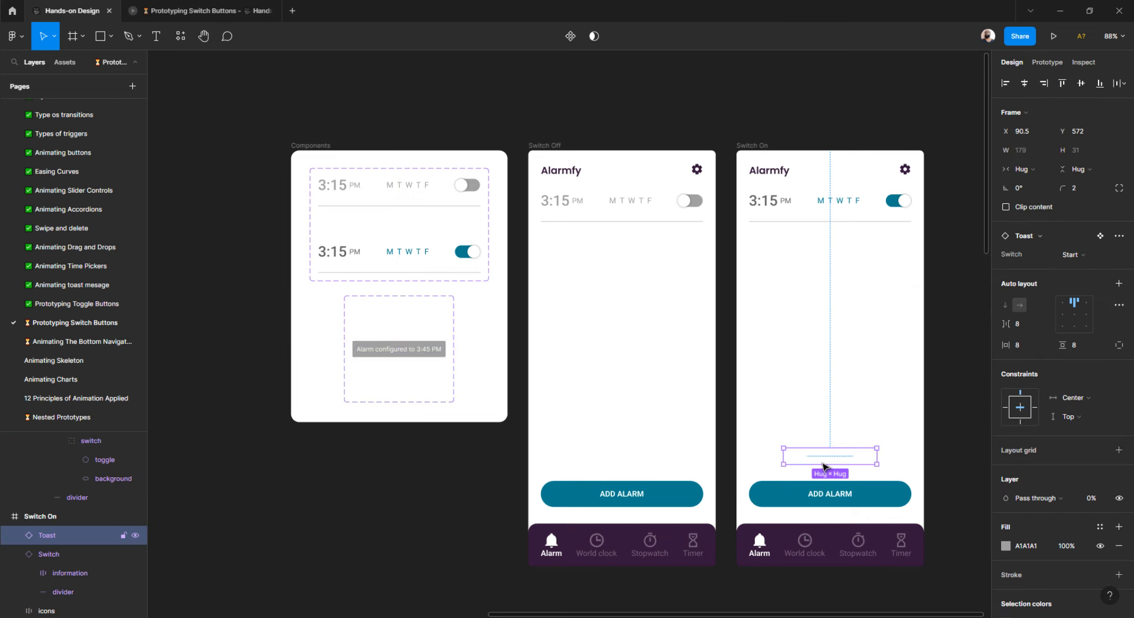
pyautogui.click(1079, 256)
pyautogui.click(704, 109)
# - Test the alarm switch and its toast in the prototype player, and go back to the design file
pyautogui.click(224, 12)
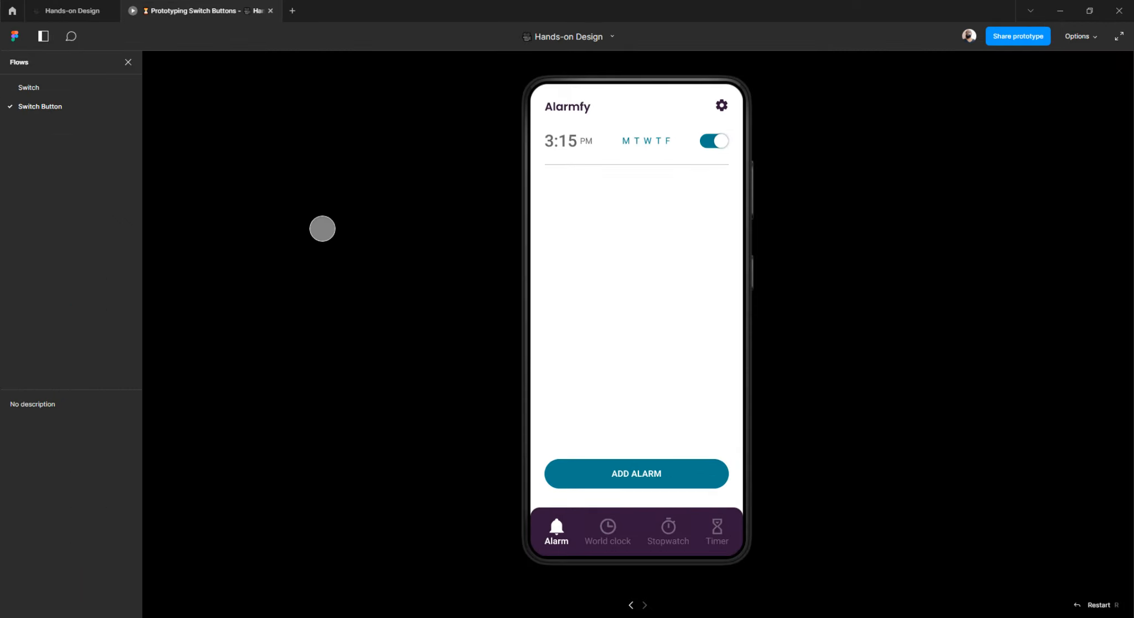
pyautogui.click(714, 141)
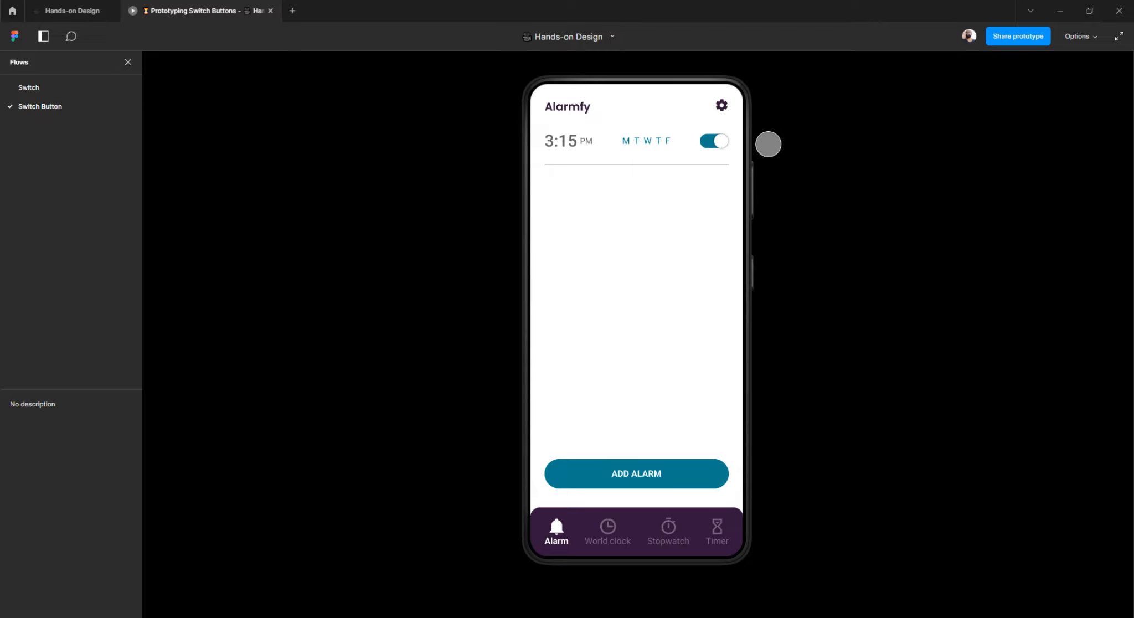
pyautogui.click(711, 141)
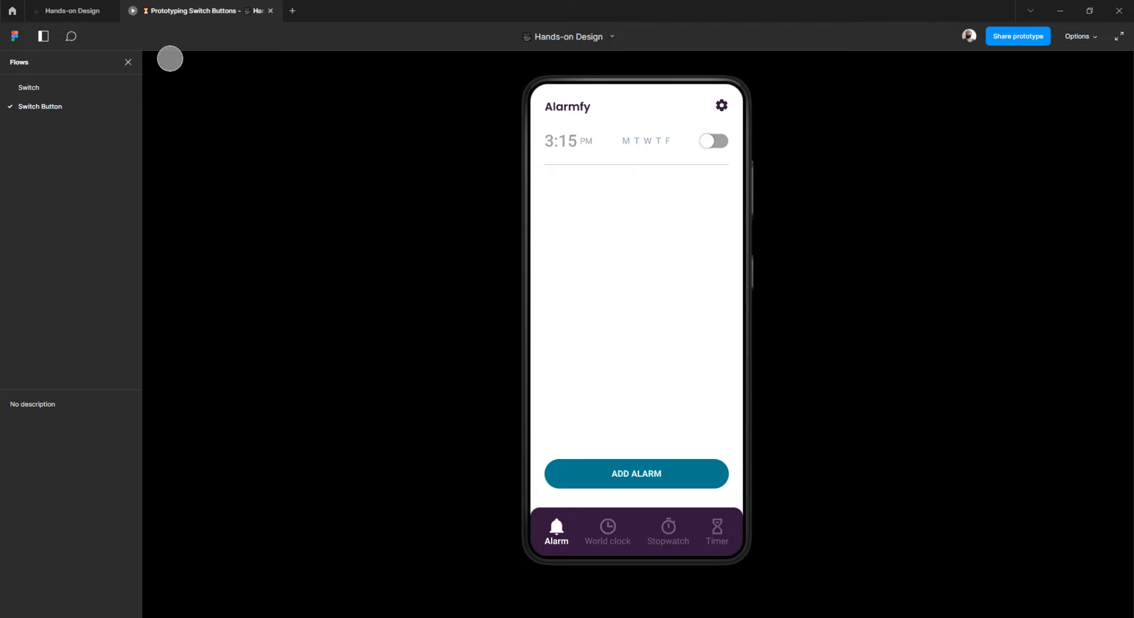
pyautogui.click(72, 11)
# - Set the after-delay interaction from the Toast's Start variant to Show to 400 ms
pyautogui.click(396, 346)
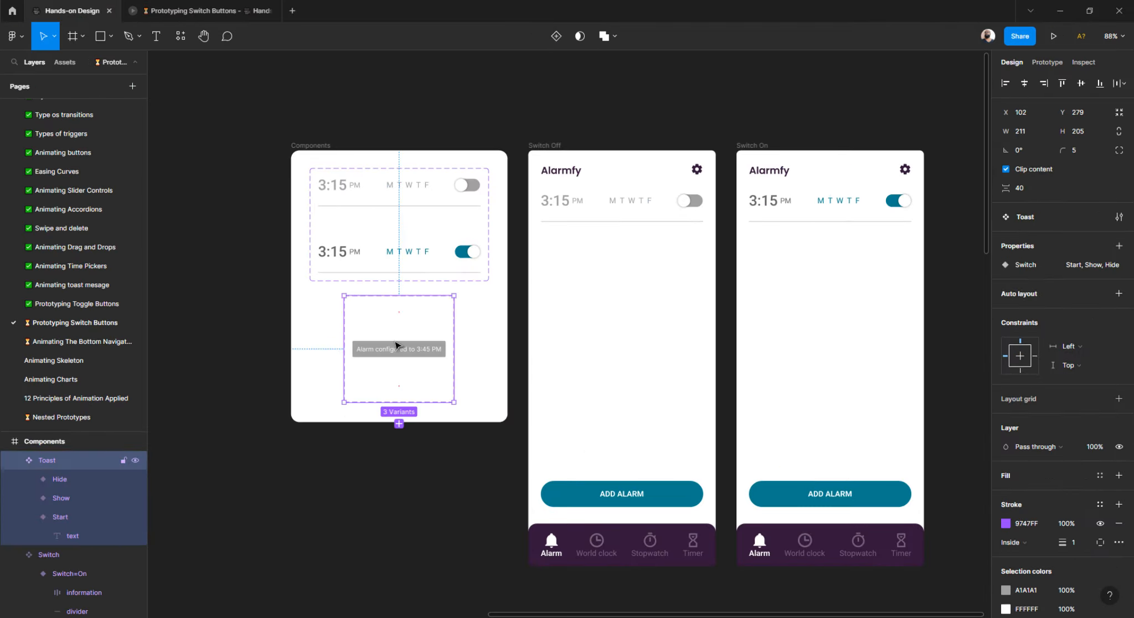
pyautogui.scroll(3, 397, 343)
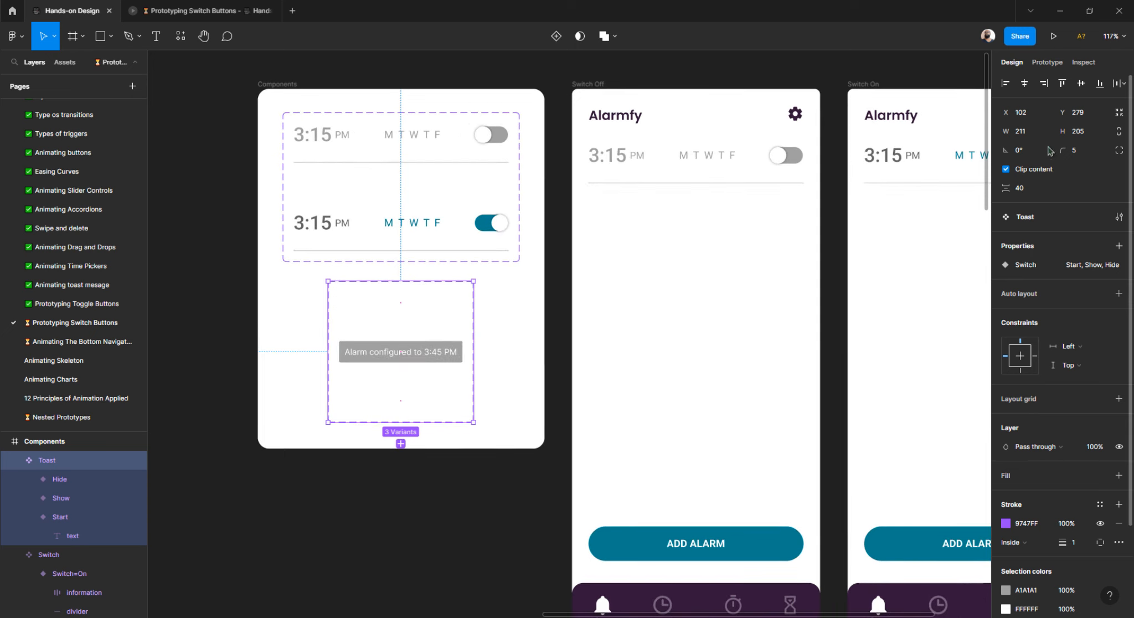
pyautogui.click(1047, 62)
pyautogui.scroll(2, 402, 336)
pyautogui.click(418, 327)
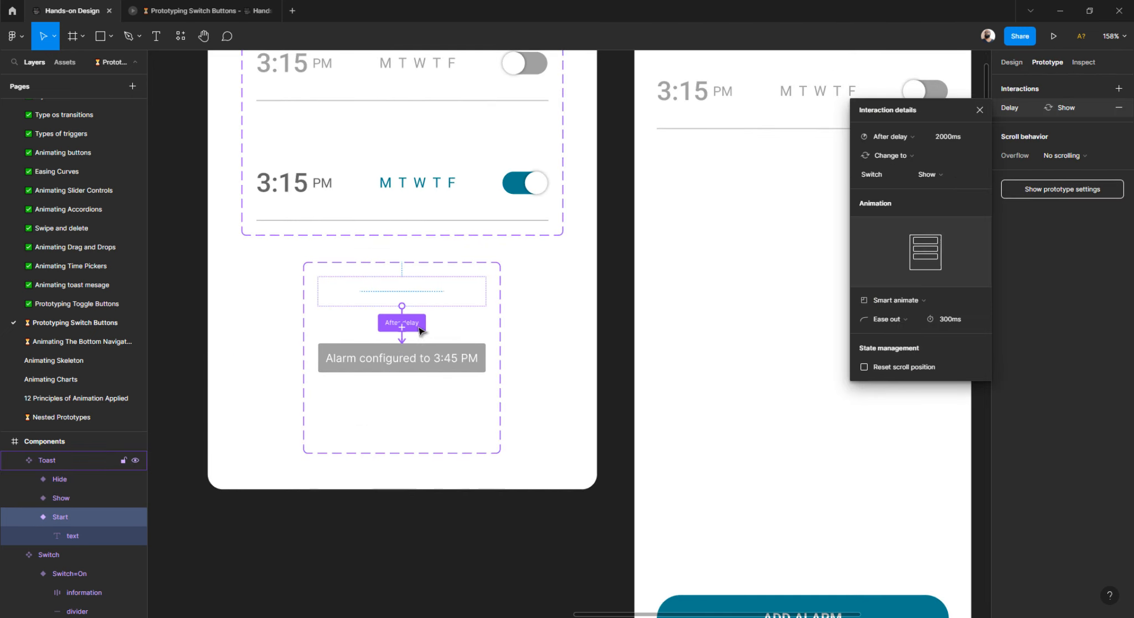
pyautogui.click(950, 143)
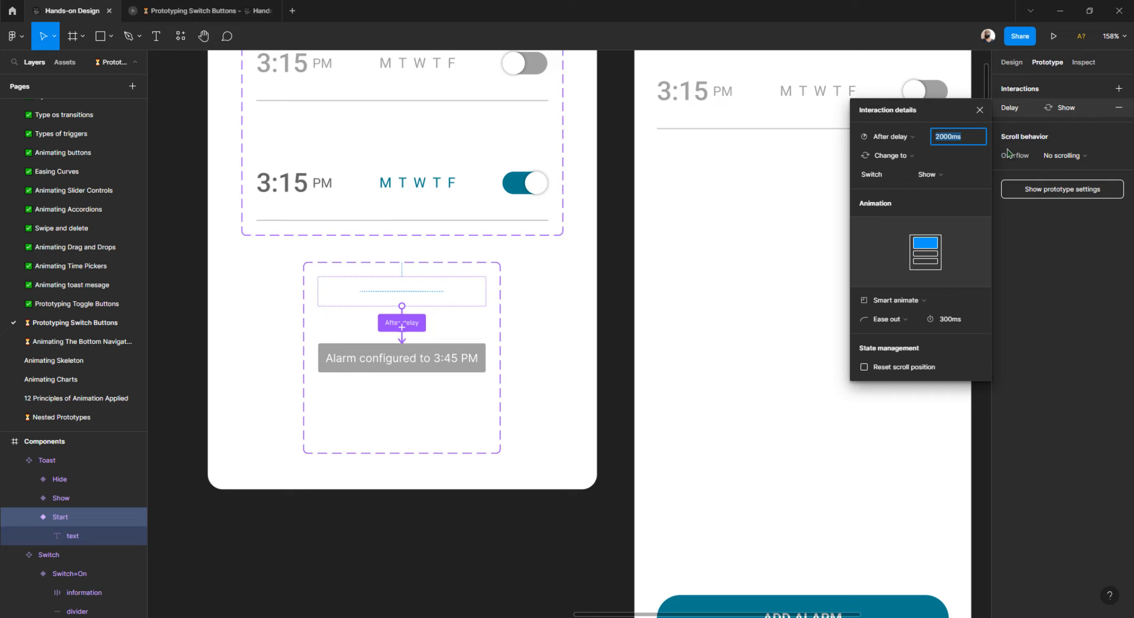
pyautogui.write('400')
pyautogui.press('Return')
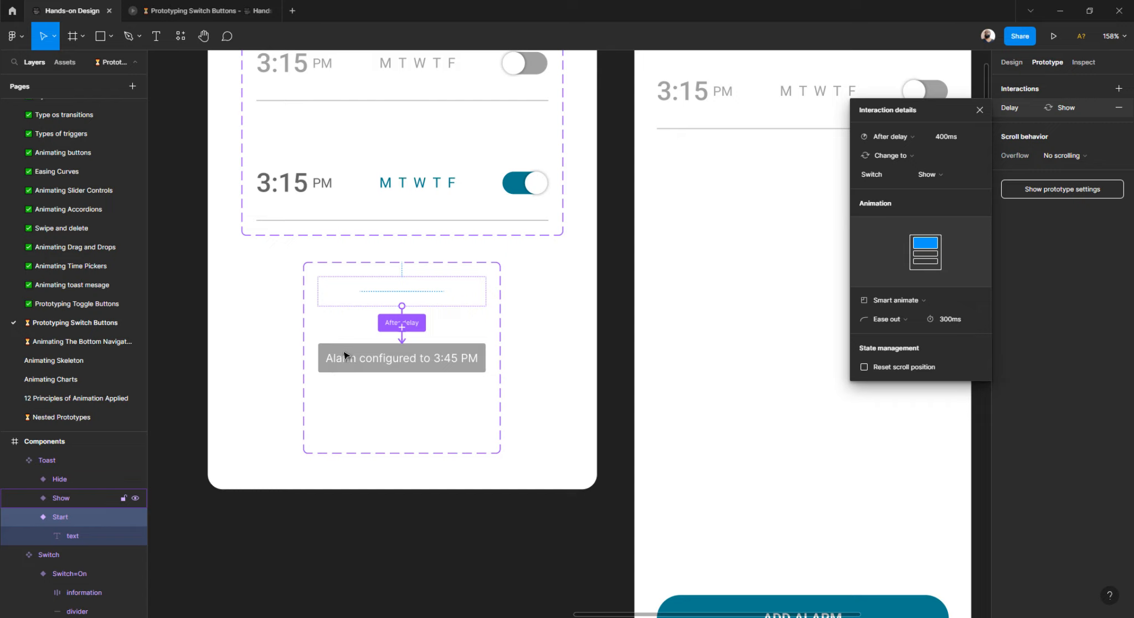
# - Test the toast timing in the prototype player by toggling the alarm switch on, off and on, and return to the design file
pyautogui.hotkey('ctrl', 'Tab')
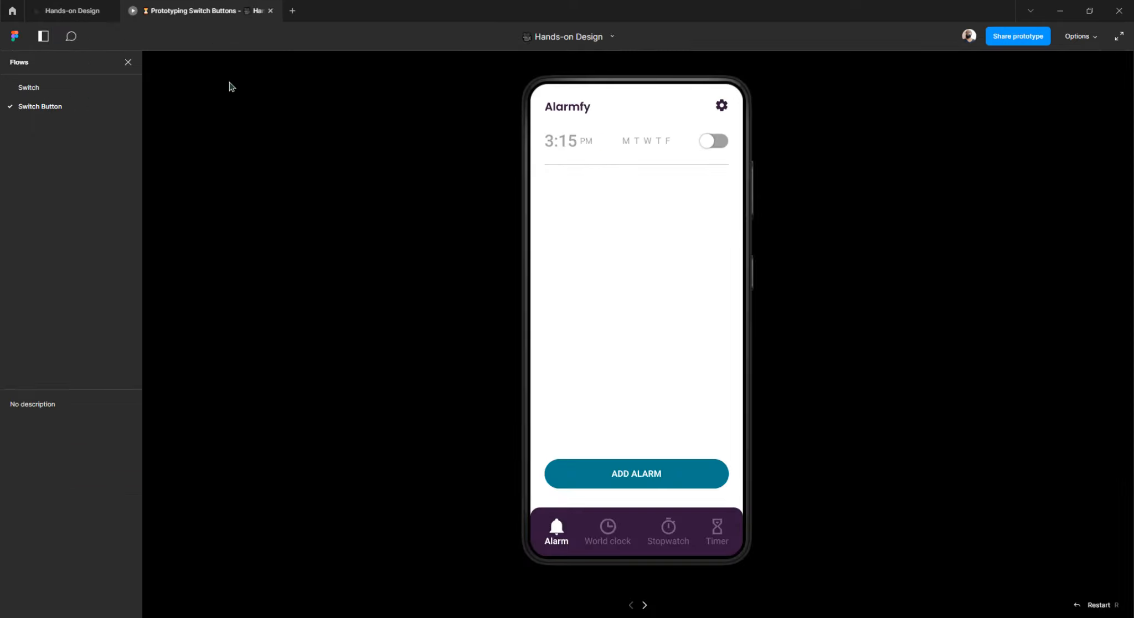
pyautogui.click(357, 312)
pyautogui.click(579, 314)
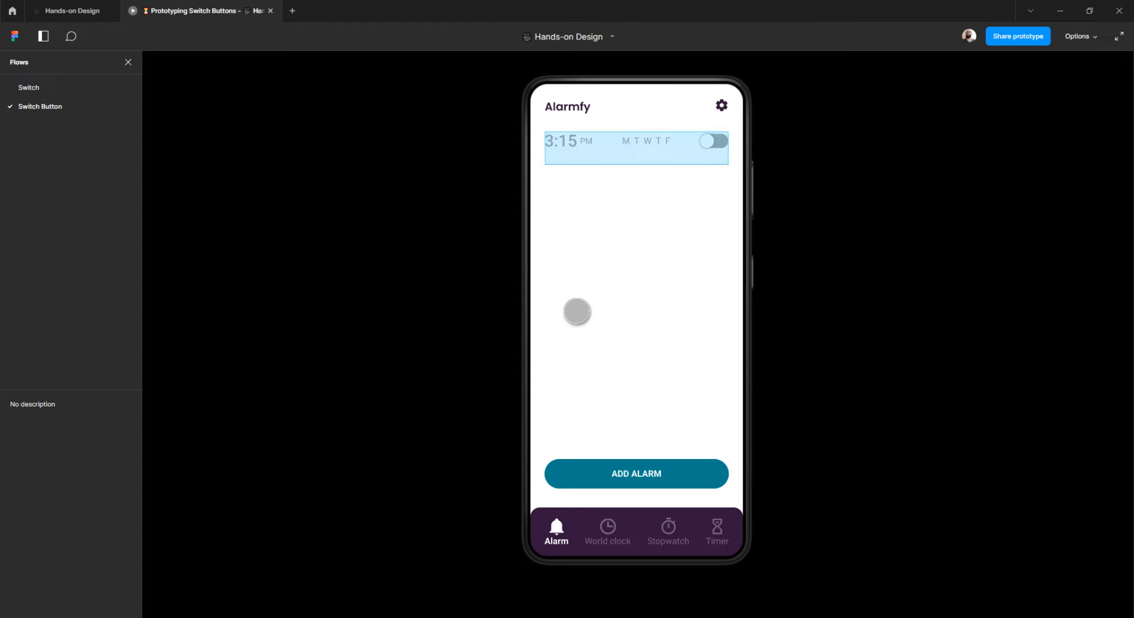
pyautogui.click(716, 139)
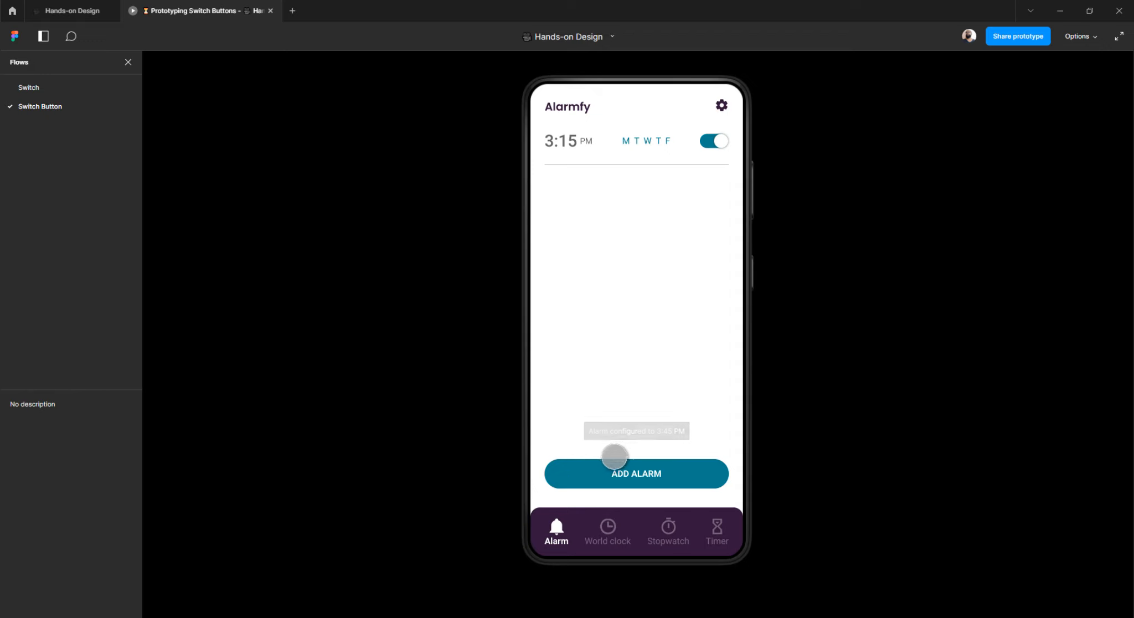
pyautogui.click(717, 141)
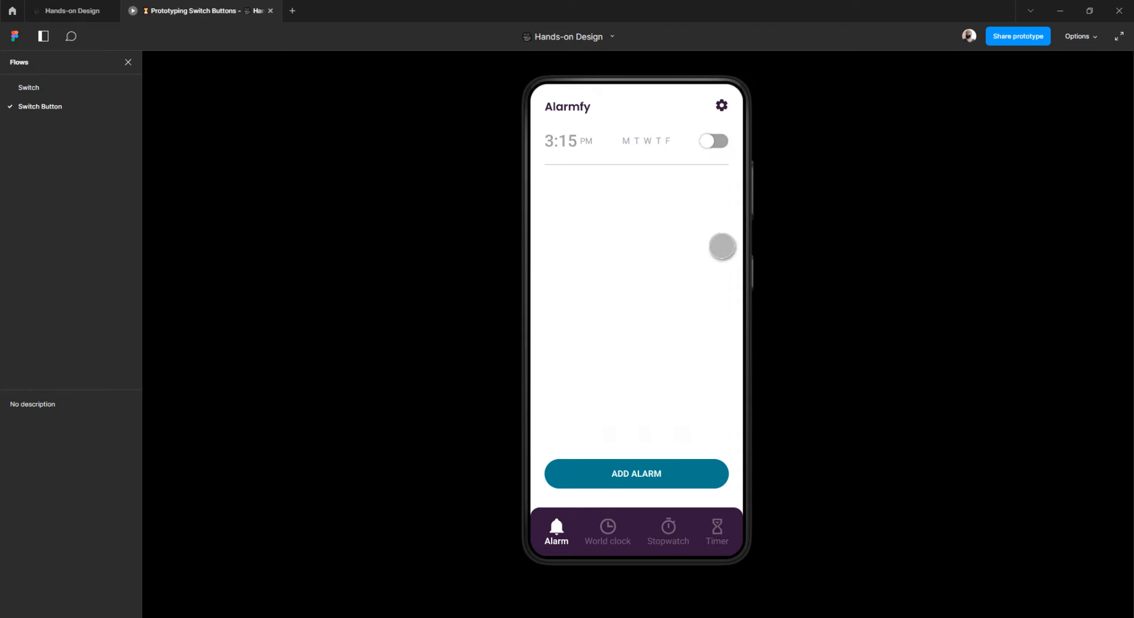
pyautogui.click(716, 142)
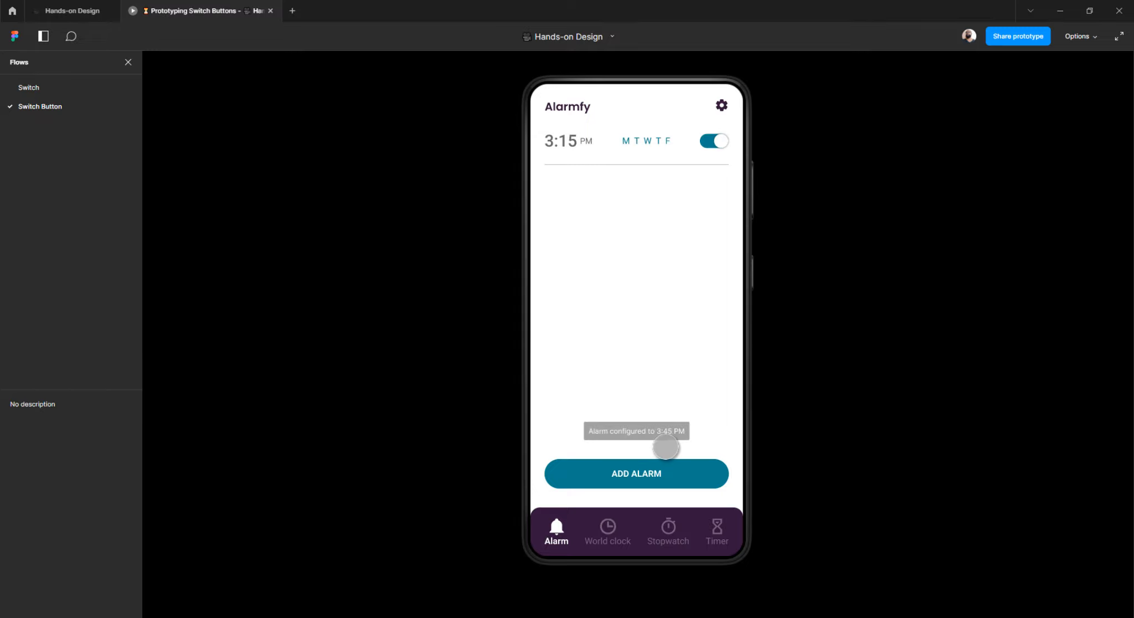
pyautogui.click(91, 11)
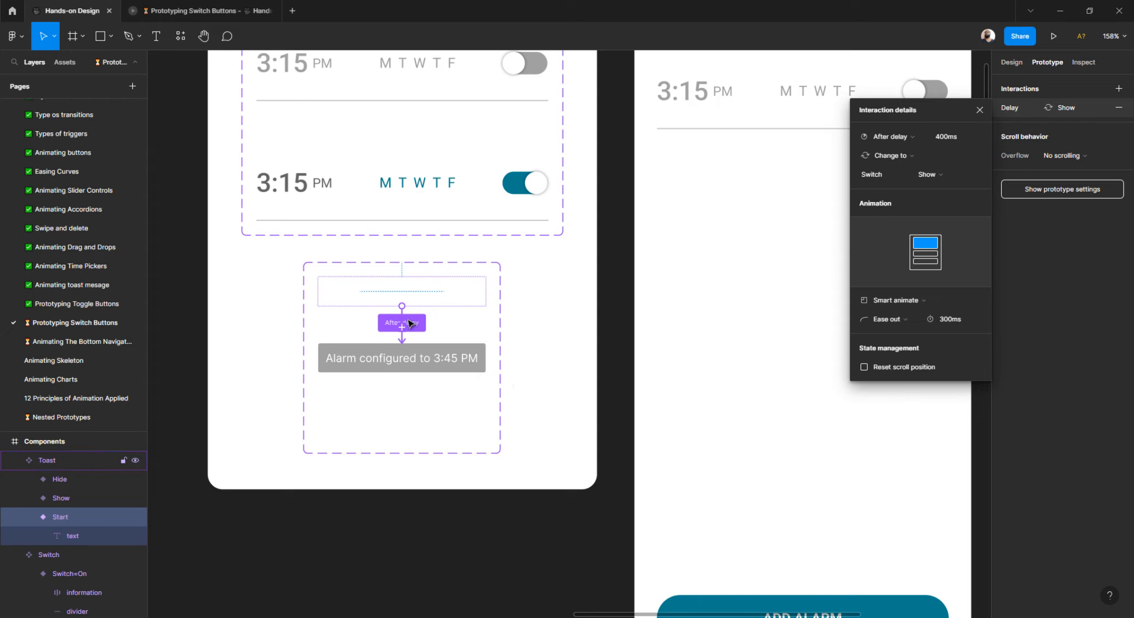
# - Set the after-delay interaction from the Toast's Show variant to Hide to 3000 ms
pyautogui.click(407, 366)
pyautogui.scroll(5, 406, 386)
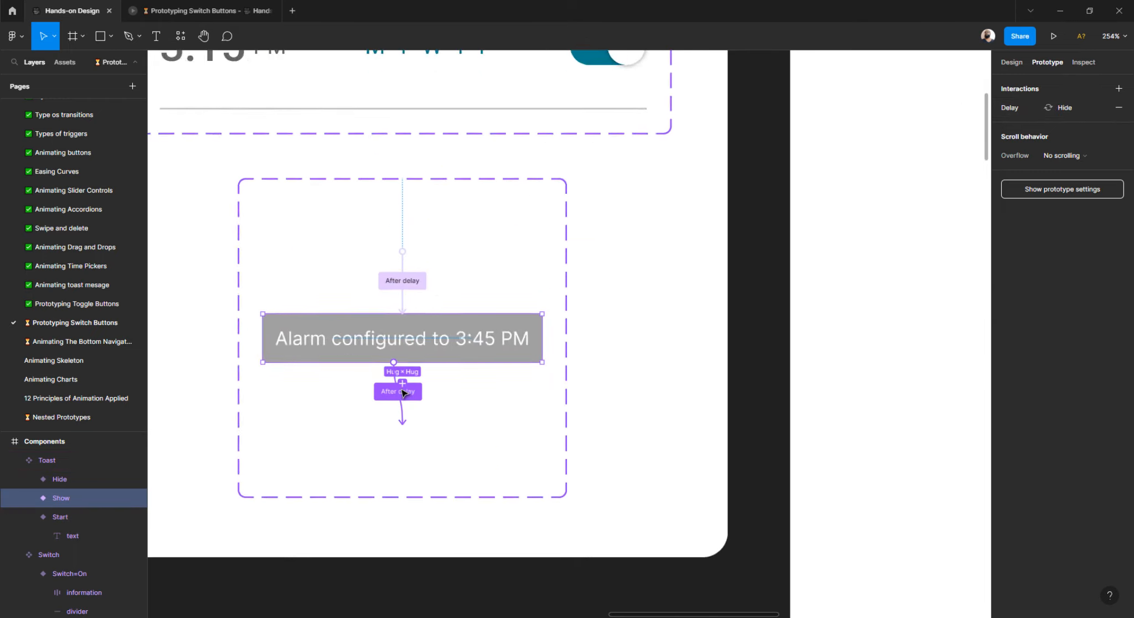
pyautogui.click(417, 395)
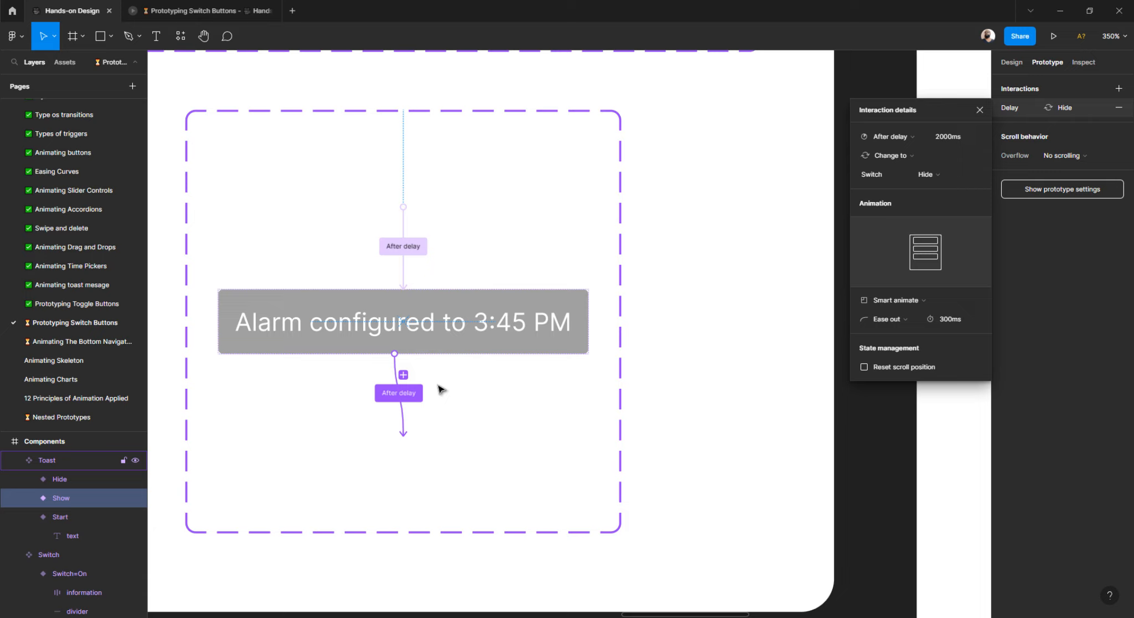
pyautogui.click(958, 137)
pyautogui.write('300')
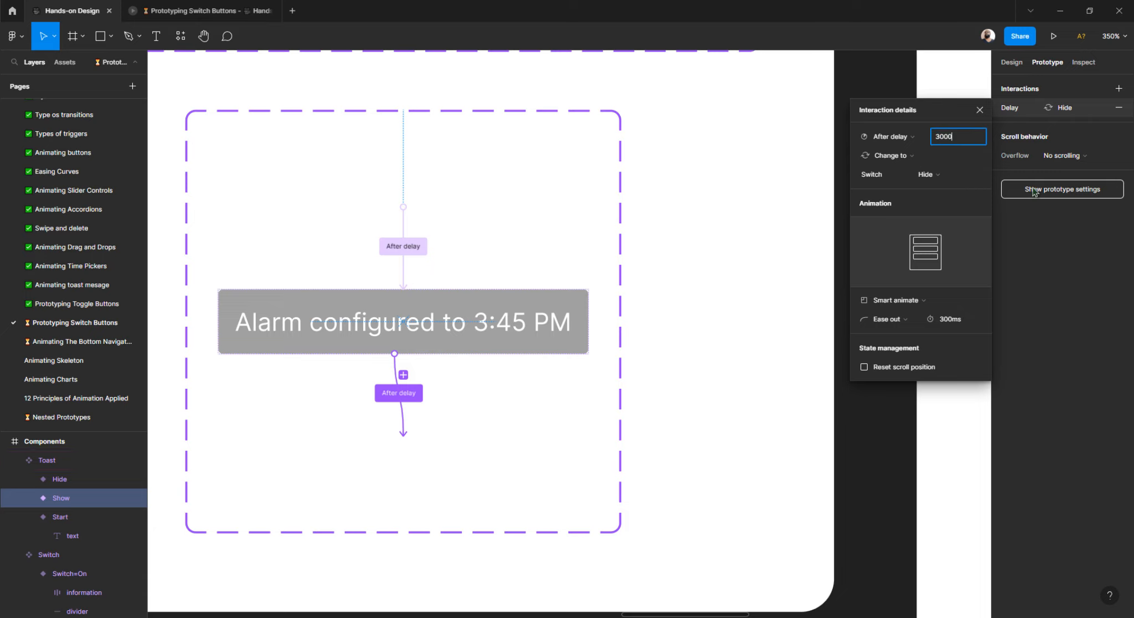
pyautogui.press('Return')
# - Restart the prototype, turn the alarm switch on to check how long the toast stays, and go back to the design file
pyautogui.click(222, 11)
pyautogui.click(321, 250)
pyautogui.press('r')
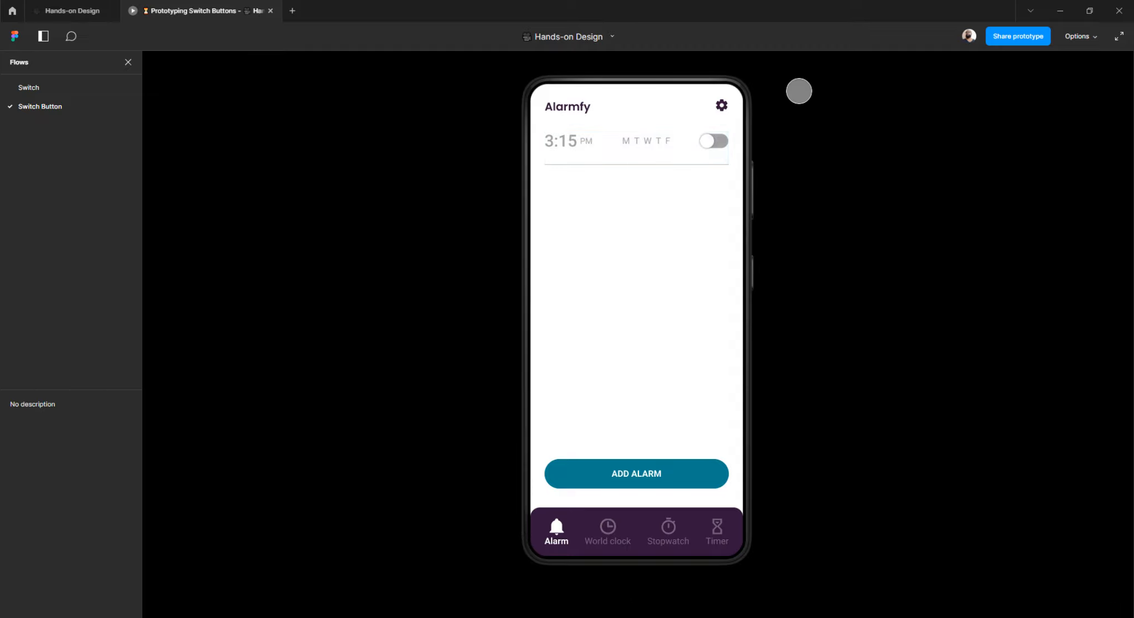
pyautogui.click(710, 146)
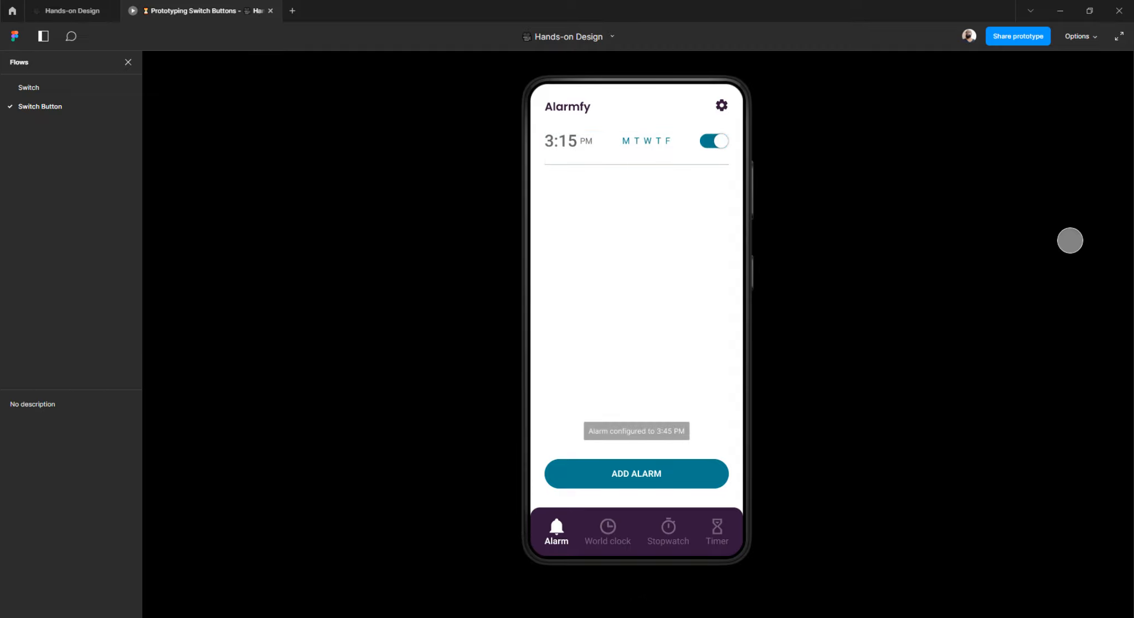
pyautogui.click(83, 11)
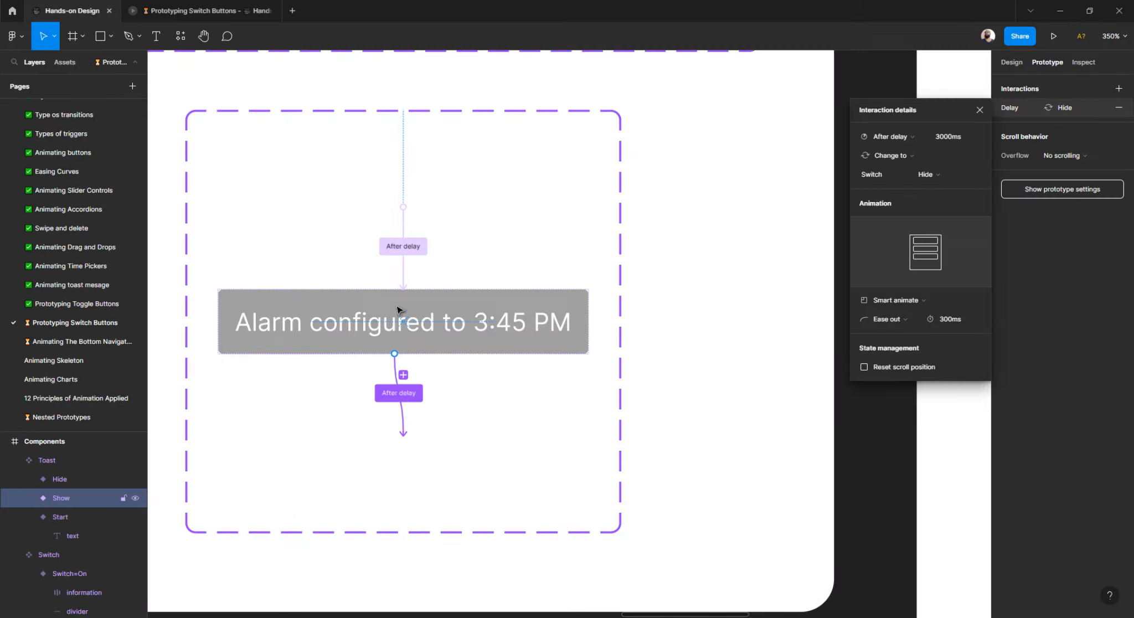
# - Set the Start variant's after-delay interaction to Show to 1 ms
pyautogui.click(403, 246)
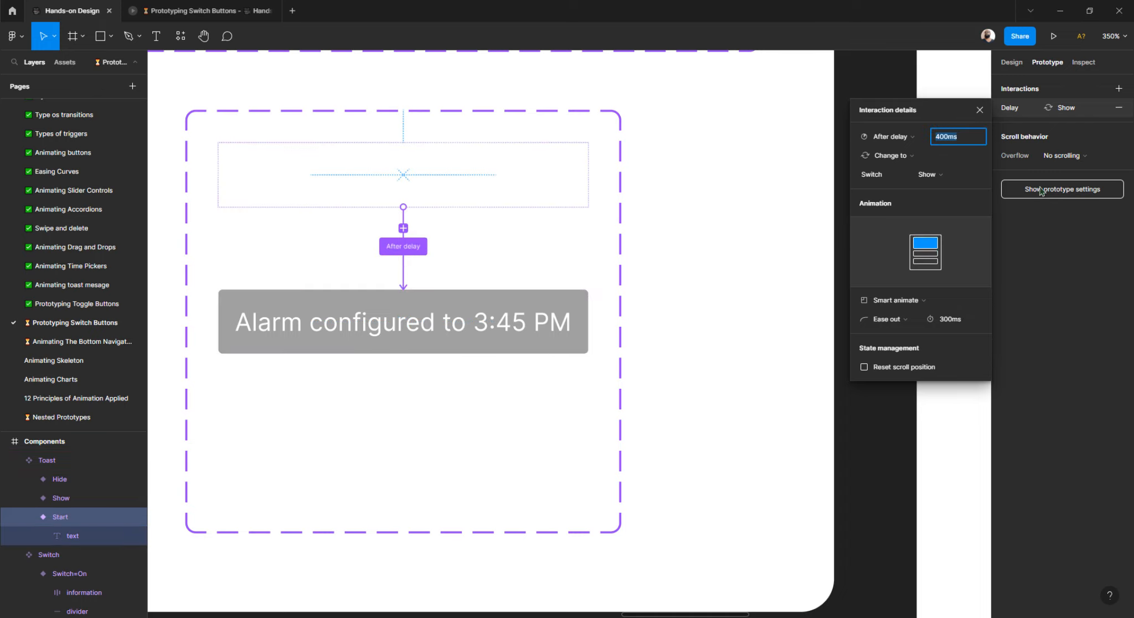
pyautogui.write('1')
pyautogui.press('Return')
# - Check how quickly the toast appears in the prototype player by switching the alarm on, off and on again
pyautogui.click(161, 13)
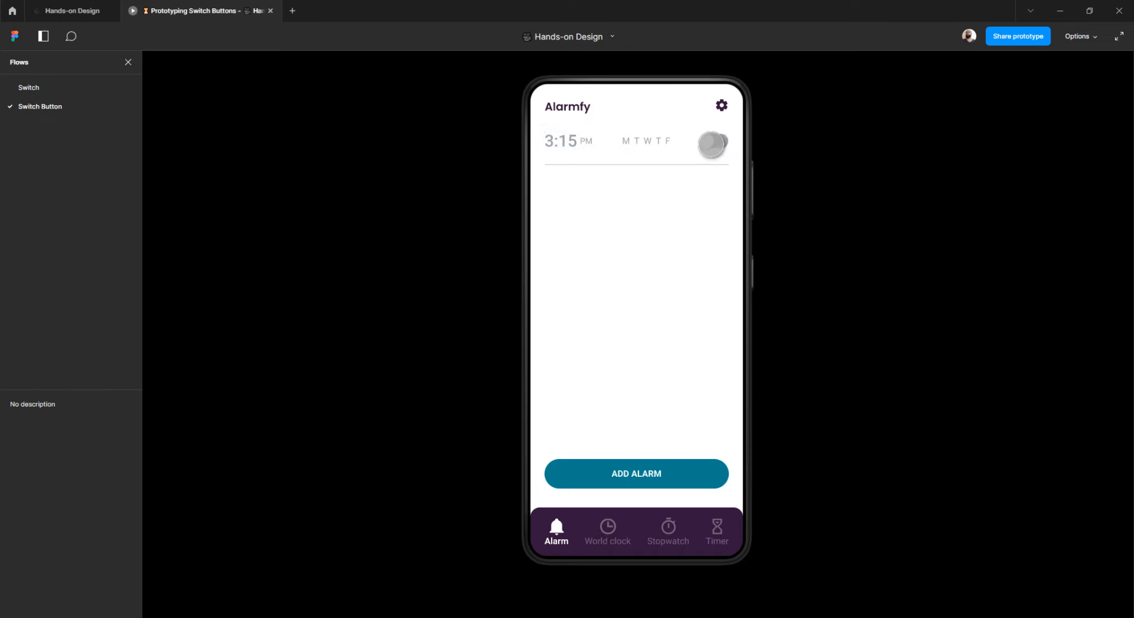
pyautogui.click(714, 140)
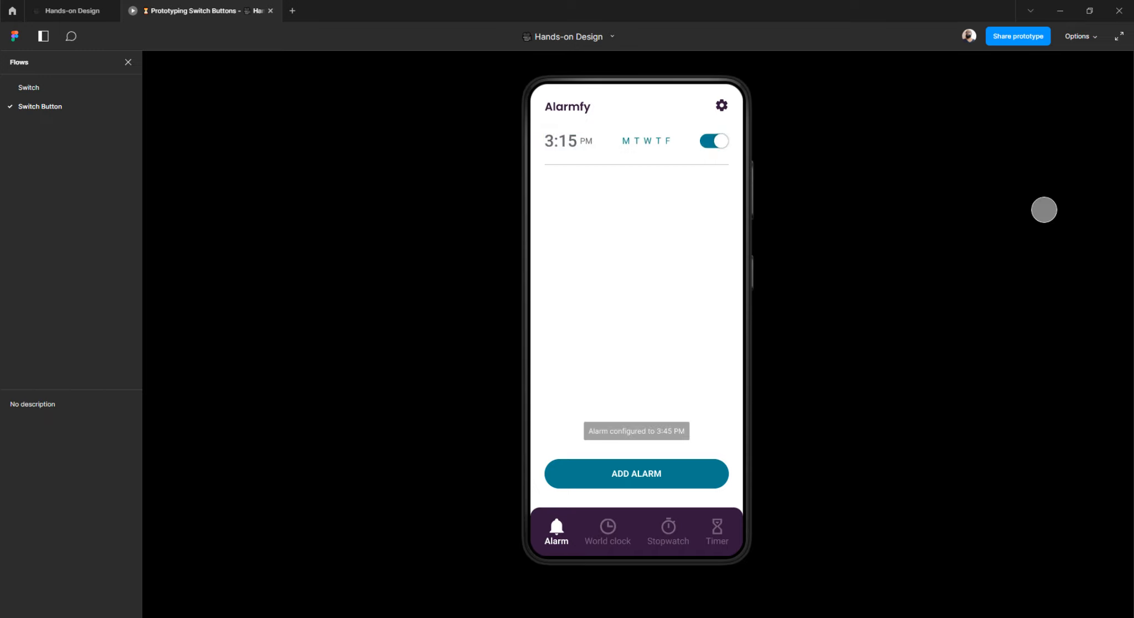
pyautogui.click(716, 142)
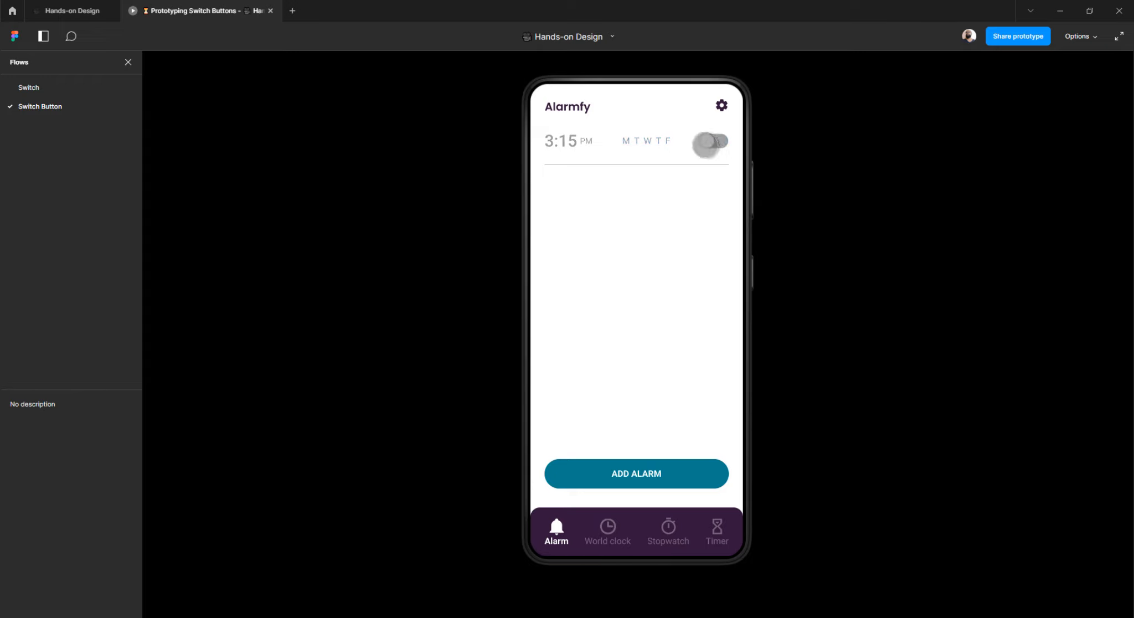
pyautogui.click(708, 143)
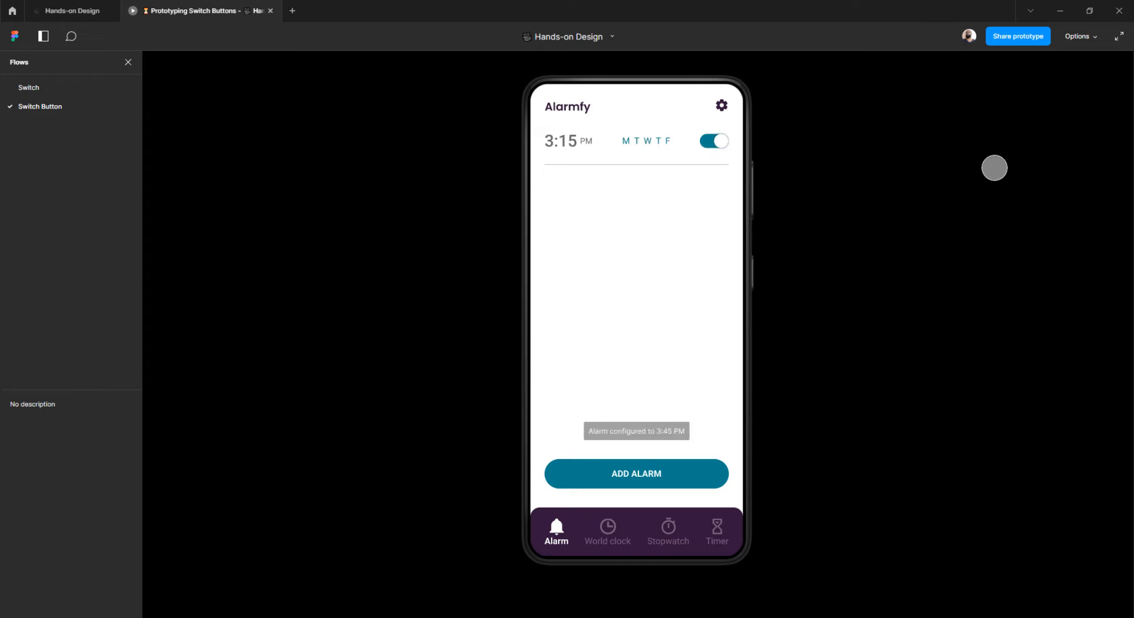